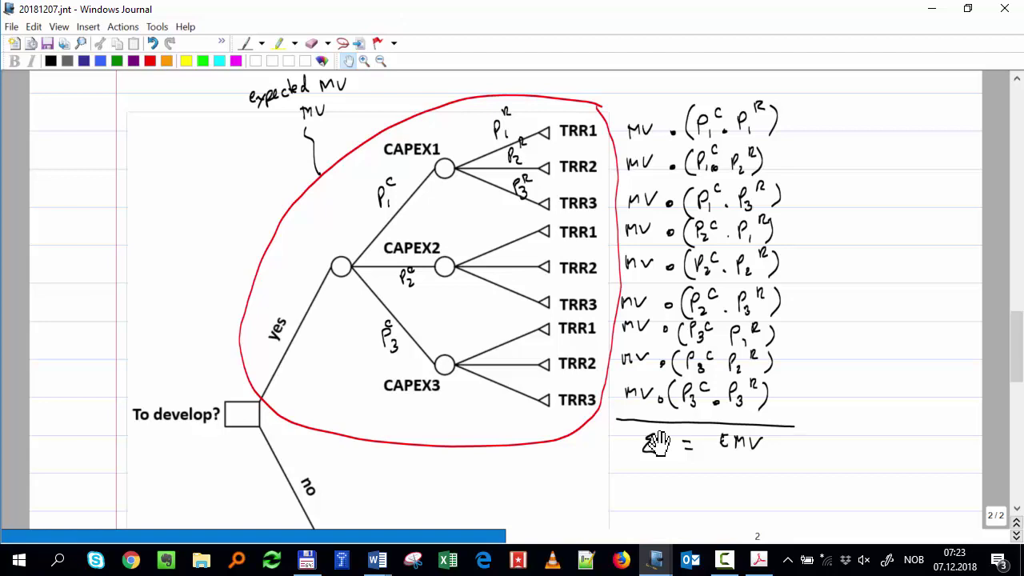
# - Handwrite "How do we get" in black ink on the blank lines below the decision tree
pyautogui.scroll(-6, 485, 400)
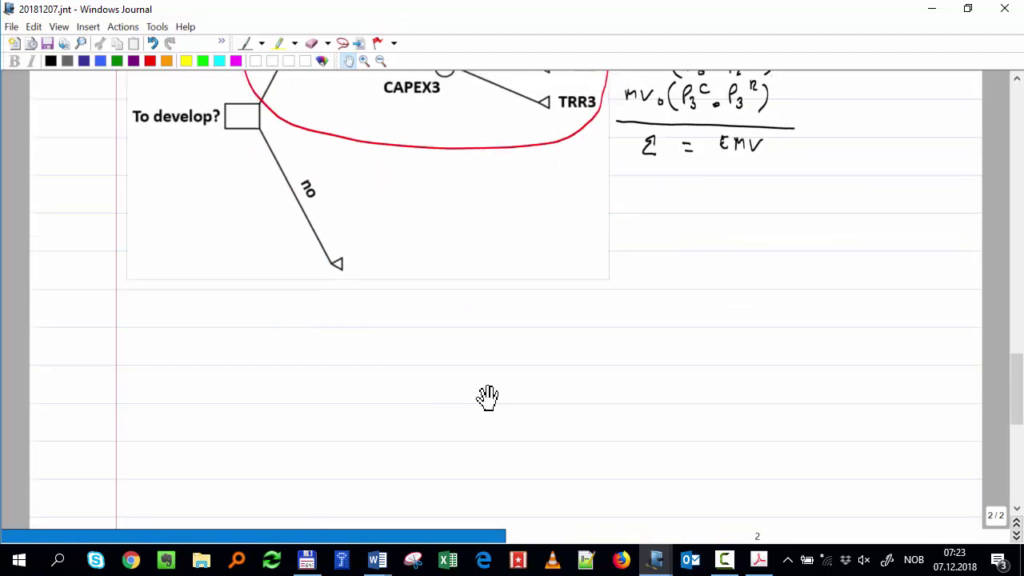
pyautogui.scroll(-3, 488, 396)
pyautogui.scroll(1, 488, 396)
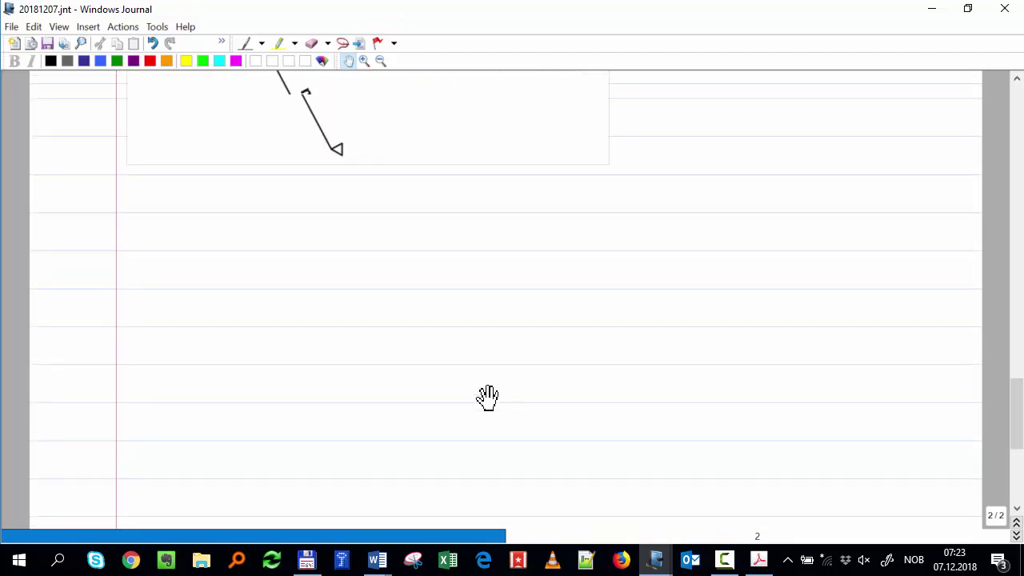
pyautogui.scroll(-2, 488, 396)
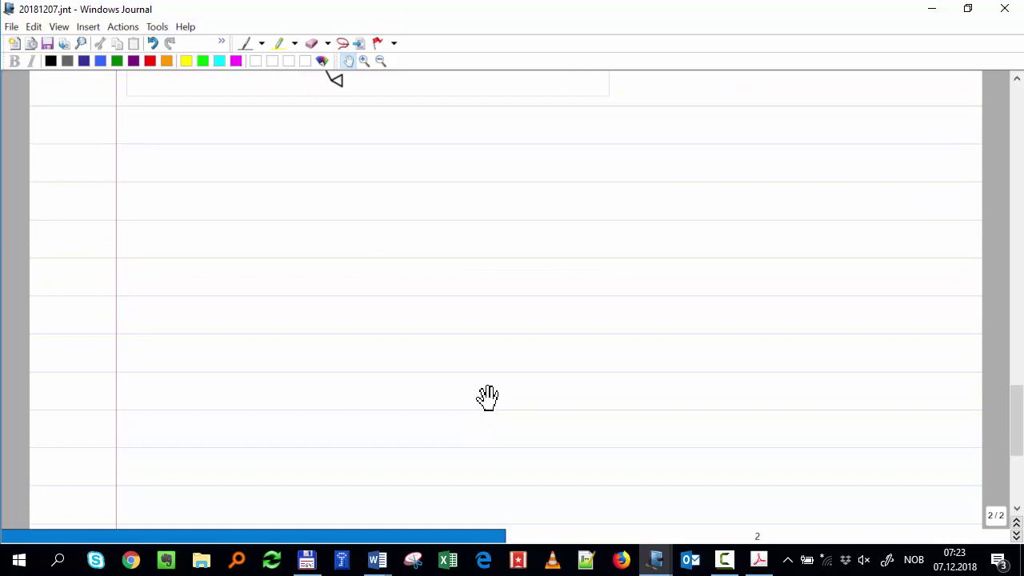
pyautogui.click(251, 42)
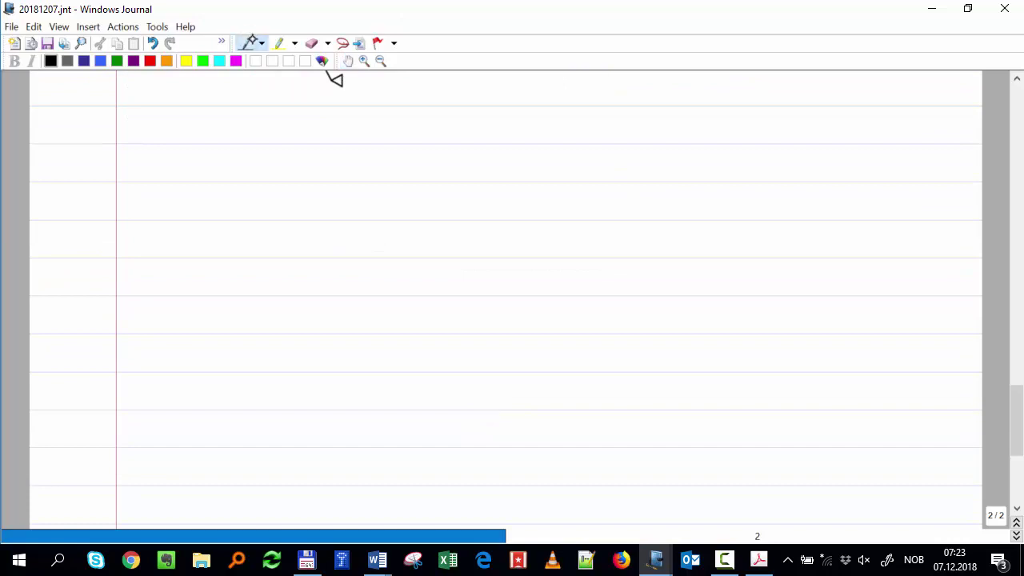
pyautogui.moveTo(187, 143); pyautogui.dragTo(188, 159)
pyautogui.moveTo(195, 140)
pyautogui.mouseDown()
pyautogui.moveTo(196, 159)
pyautogui.moveTo(201, 150)
pyautogui.mouseUp()
pyautogui.moveTo(209, 150); pyautogui.dragTo(220, 150)
pyautogui.hotkey('ctrl', 'z')
pyautogui.hotkey('ctrl', 'z')
pyautogui.moveTo(188, 152); pyautogui.dragTo(203, 158)
pyautogui.moveTo(210, 150); pyautogui.dragTo(248, 155)
pyautogui.moveTo(269, 150)
pyautogui.mouseDown()
pyautogui.moveTo(302, 163)
pyautogui.moveTo(327, 156)
pyautogui.mouseUp()
# - Continue the handwritten heading with "discretized values of", undoing and rewriting the misspelled letters of "discretized"
pyautogui.moveTo(320, 145); pyautogui.dragTo(419, 148)
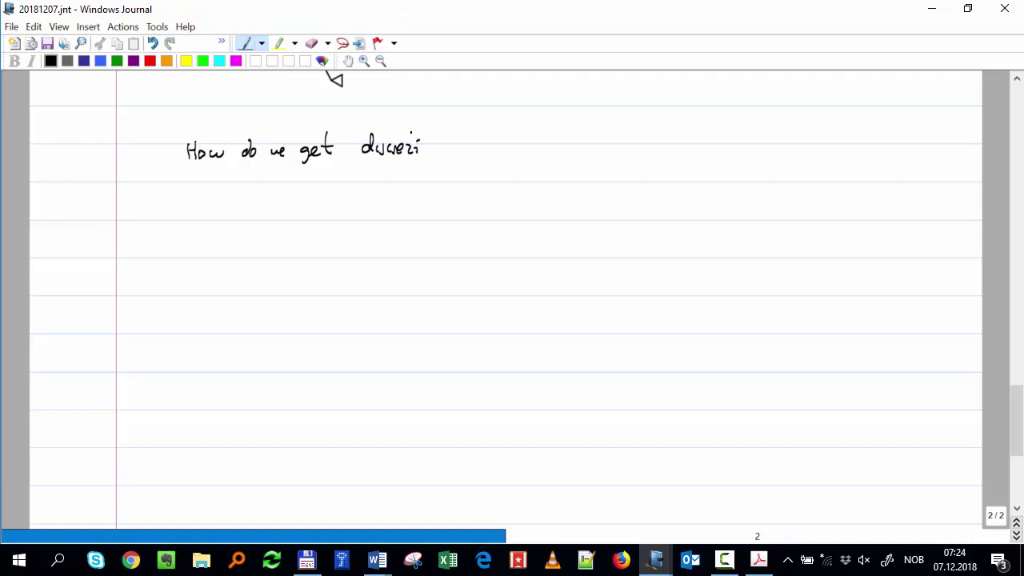
pyautogui.hotkey('ctrl', 'z')
pyautogui.hotkey('ctrl', 'z')
pyautogui.moveTo(410, 136); pyautogui.dragTo(411, 152)
pyautogui.moveTo(405, 147); pyautogui.dragTo(448, 153)
pyautogui.moveTo(447, 149)
pyautogui.mouseDown()
pyautogui.moveTo(456, 133)
pyautogui.moveTo(458, 151)
pyautogui.moveTo(497, 150)
pyautogui.mouseUp()
pyautogui.moveTo(502, 133)
pyautogui.mouseDown()
pyautogui.moveTo(502, 150)
pyautogui.moveTo(524, 148)
pyautogui.mouseUp()
pyautogui.click(549, 147)
pyautogui.moveTo(529, 141)
pyautogui.mouseDown()
pyautogui.moveTo(525, 150)
pyautogui.moveTo(554, 144)
pyautogui.moveTo(567, 155)
pyautogui.mouseUp()
# - Add "TRR, CAPEX?" to the end of the handwritten heading
pyautogui.moveTo(563, 144); pyautogui.dragTo(609, 133)
pyautogui.moveTo(604, 134); pyautogui.dragTo(613, 148)
pyautogui.moveTo(614, 135); pyautogui.dragTo(621, 147)
pyautogui.moveTo(624, 136); pyautogui.dragTo(648, 157)
pyautogui.moveTo(670, 136); pyautogui.dragTo(672, 147)
pyautogui.moveTo(674, 147)
pyautogui.mouseDown()
pyautogui.moveTo(682, 135)
pyautogui.moveTo(685, 147)
pyautogui.mouseUp()
pyautogui.moveTo(688, 148); pyautogui.dragTo(698, 142)
pyautogui.moveTo(706, 136)
pyautogui.mouseDown()
pyautogui.moveTo(704, 146)
pyautogui.moveTo(714, 147)
pyautogui.moveTo(709, 133)
pyautogui.moveTo(735, 146)
pyautogui.moveTo(723, 132)
pyautogui.moveTo(724, 143)
pyautogui.mouseUp()
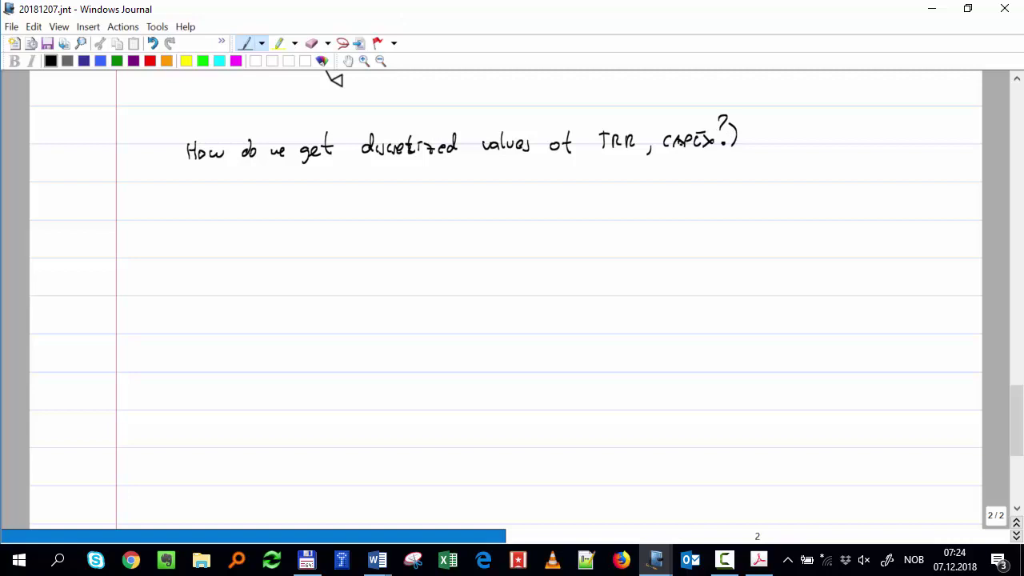
# - Erase the closing question mark after CAPEX and complete the heading with "from a continuous function"
pyautogui.click(343, 42)
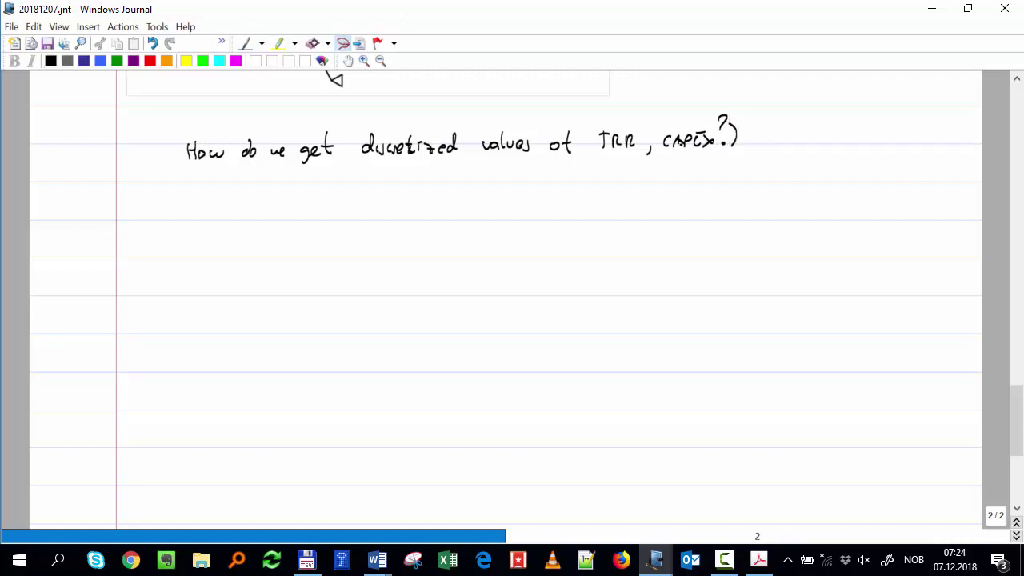
pyautogui.click(312, 43)
pyautogui.moveTo(723, 135)
pyautogui.mouseDown()
pyautogui.moveTo(733, 137)
pyautogui.moveTo(717, 121)
pyautogui.moveTo(781, 142)
pyautogui.moveTo(859, 140)
pyautogui.moveTo(877, 122)
pyautogui.moveTo(884, 135)
pyautogui.moveTo(933, 141)
pyautogui.mouseUp()
pyautogui.click(246, 42)
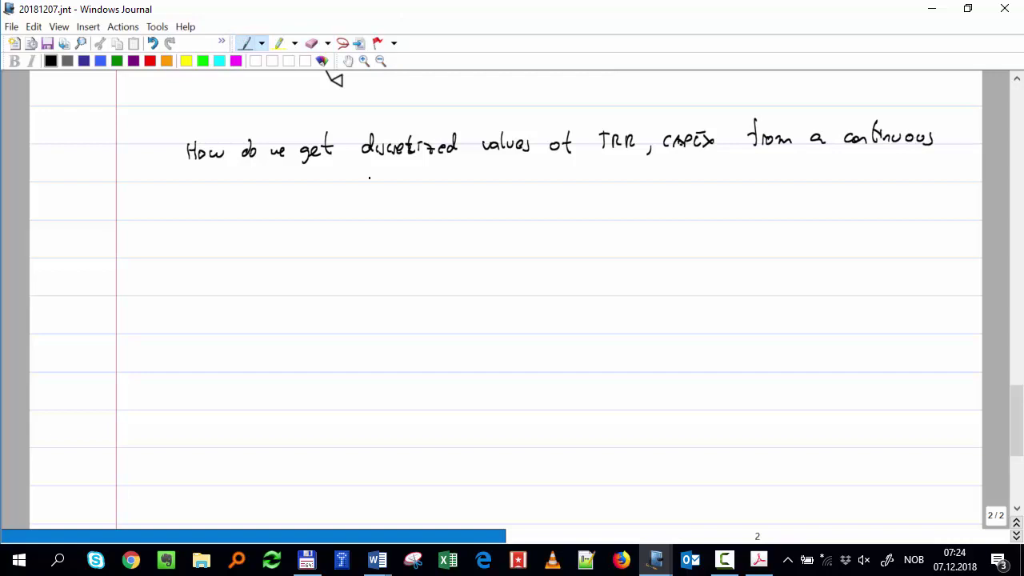
pyautogui.moveTo(370, 164)
pyautogui.mouseDown()
pyautogui.moveTo(377, 186)
pyautogui.moveTo(433, 187)
pyautogui.mouseUp()
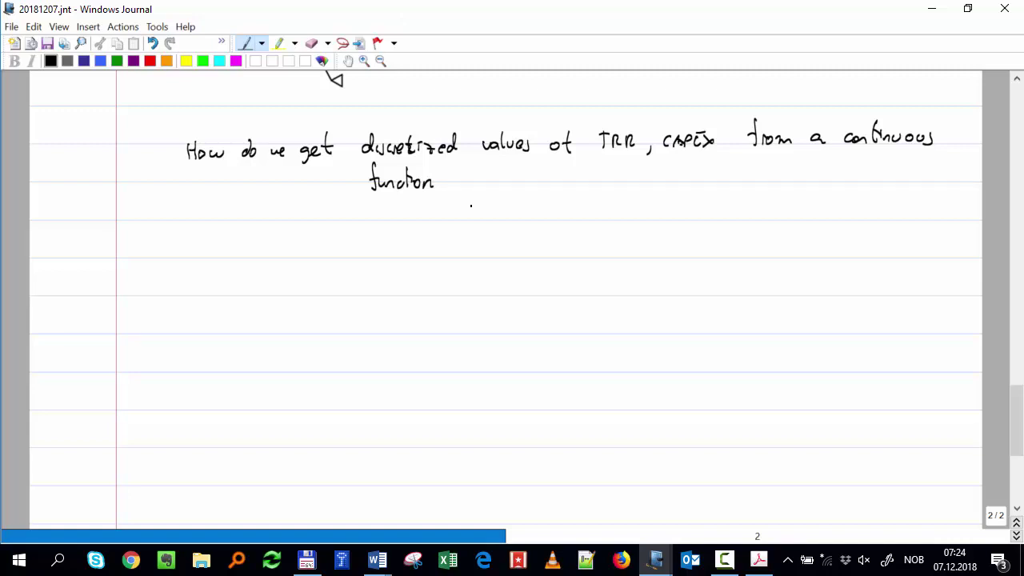
# - Handwrite "for TRR, people like to use" on the line below the heading
pyautogui.moveTo(471, 195)
pyautogui.mouseDown()
pyautogui.moveTo(466, 218)
pyautogui.moveTo(472, 207)
pyautogui.mouseUp()
pyautogui.moveTo(479, 208); pyautogui.dragTo(522, 202)
pyautogui.moveTo(517, 203); pyautogui.dragTo(516, 218)
pyautogui.moveTo(525, 206); pyautogui.dragTo(530, 215)
pyautogui.moveTo(534, 200); pyautogui.dragTo(546, 214)
pyautogui.moveTo(562, 219)
pyautogui.mouseDown()
pyautogui.moveTo(558, 229)
pyautogui.moveTo(576, 229)
pyautogui.moveTo(589, 218)
pyautogui.mouseUp()
pyautogui.moveTo(597, 213); pyautogui.dragTo(605, 226)
pyautogui.moveTo(616, 202)
pyautogui.mouseDown()
pyautogui.moveTo(617, 219)
pyautogui.moveTo(648, 219)
pyautogui.mouseUp()
pyautogui.moveTo(655, 212); pyautogui.dragTo(667, 219)
pyautogui.moveTo(672, 208)
pyautogui.mouseDown()
pyautogui.moveTo(672, 219)
pyautogui.moveTo(699, 217)
pyautogui.mouseUp()
pyautogui.moveTo(700, 210); pyautogui.dragTo(712, 216)
pyautogui.moveTo(732, 210); pyautogui.dragTo(742, 218)
pyautogui.moveTo(750, 215); pyautogui.dragTo(757, 216)
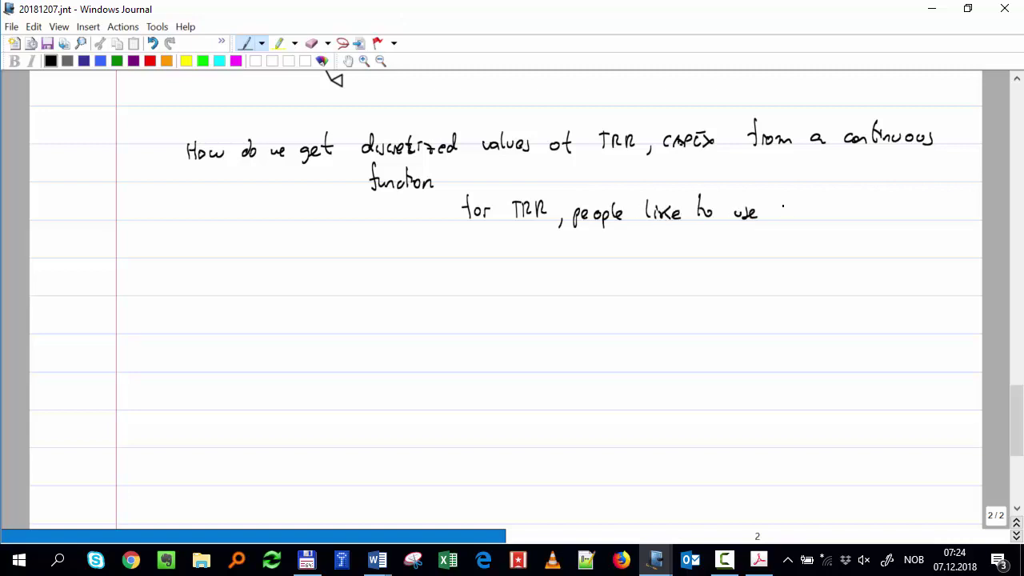
# - List P10, P50 and P90 one below another after "people like to use"
pyautogui.moveTo(801, 190)
pyautogui.mouseDown()
pyautogui.moveTo(802, 205)
pyautogui.moveTo(812, 195)
pyautogui.mouseUp()
pyautogui.moveTo(816, 189); pyautogui.dragTo(817, 201)
pyautogui.moveTo(824, 195); pyautogui.dragTo(800, 232)
pyautogui.moveTo(815, 223); pyautogui.dragTo(816, 231)
pyautogui.moveTo(817, 222)
pyautogui.mouseDown()
pyautogui.moveTo(827, 221)
pyautogui.moveTo(815, 239)
pyautogui.mouseUp()
pyautogui.moveTo(837, 225); pyautogui.dragTo(836, 225)
pyautogui.moveTo(799, 257)
pyautogui.mouseDown()
pyautogui.moveTo(799, 274)
pyautogui.moveTo(800, 264)
pyautogui.mouseUp()
pyautogui.moveTo(821, 256); pyautogui.dragTo(821, 270)
pyautogui.moveTo(835, 258); pyautogui.dragTo(835, 258)
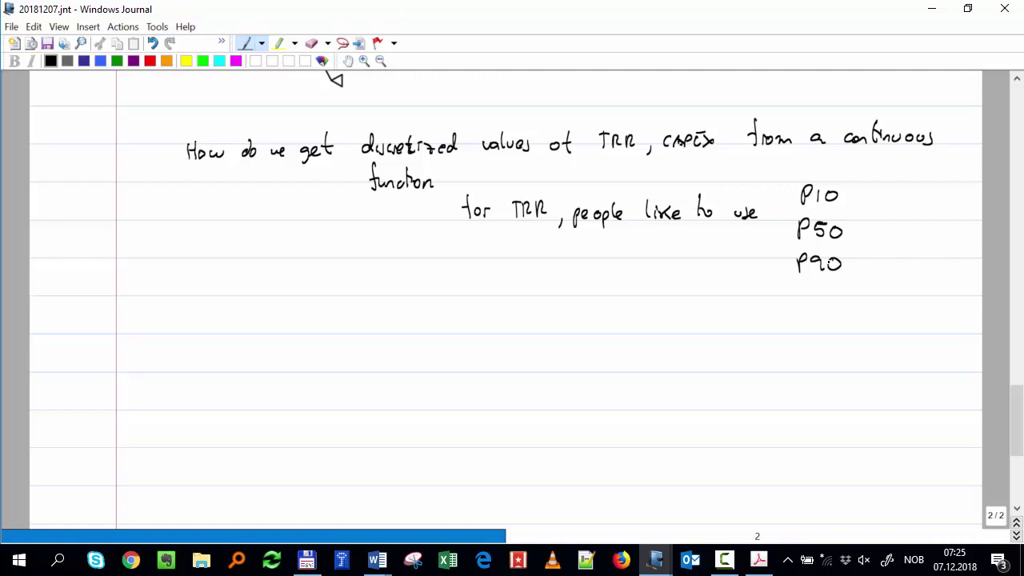
# - Sketch a graph below the notes with two axes and a falling S-shaped curve, labelling the horizontal axis TRR and the curve's end point TRRmax
pyautogui.scroll(-2, 829, 261)
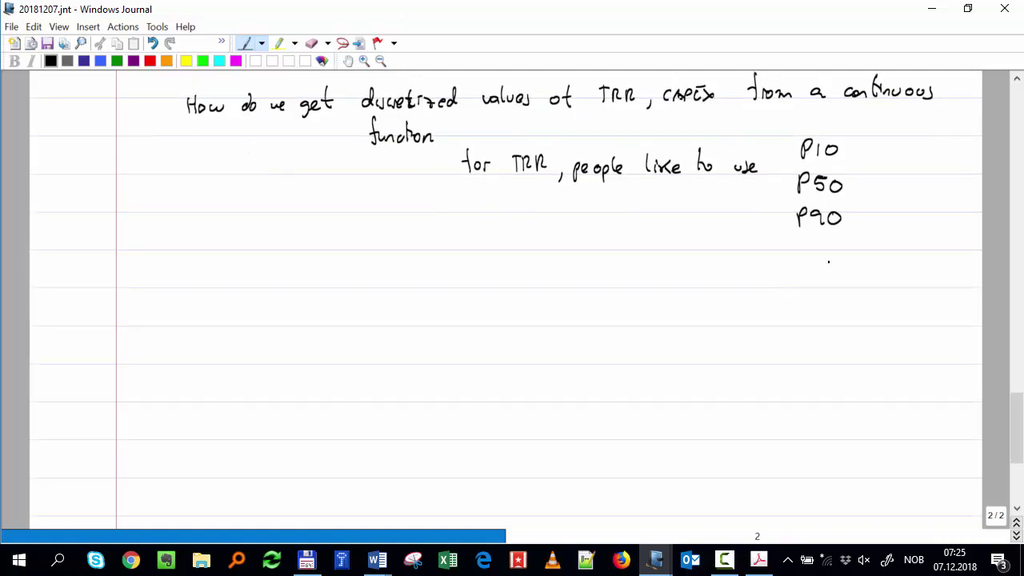
pyautogui.moveTo(412, 241)
pyautogui.mouseDown()
pyautogui.moveTo(417, 421)
pyautogui.moveTo(413, 239)
pyautogui.mouseUp()
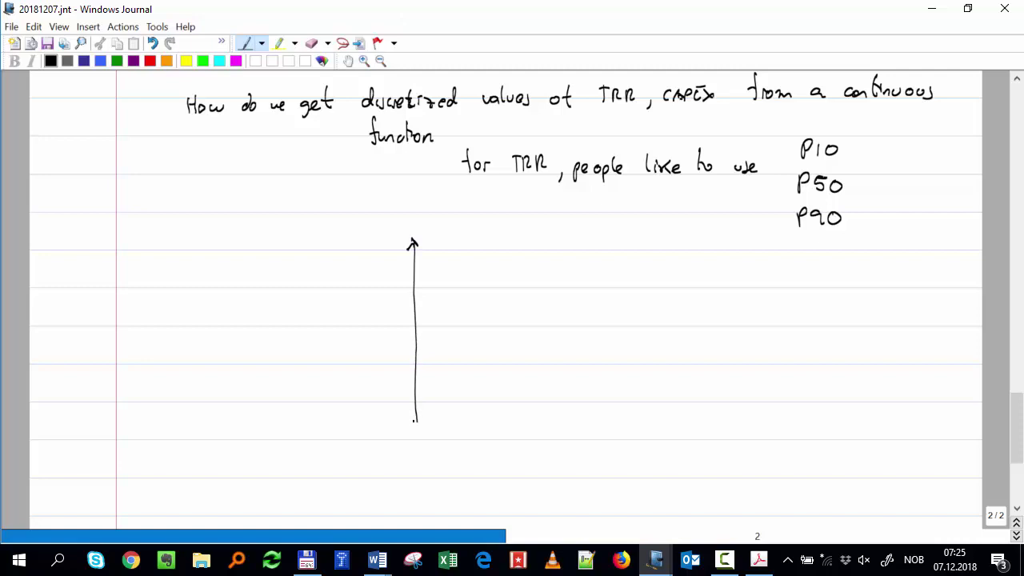
pyautogui.moveTo(415, 418)
pyautogui.mouseDown()
pyautogui.moveTo(430, 446)
pyautogui.moveTo(825, 448)
pyautogui.mouseUp()
pyautogui.moveTo(415, 260)
pyautogui.mouseDown()
pyautogui.moveTo(498, 262)
pyautogui.moveTo(563, 302)
pyautogui.moveTo(668, 418)
pyautogui.moveTo(744, 441)
pyautogui.mouseUp()
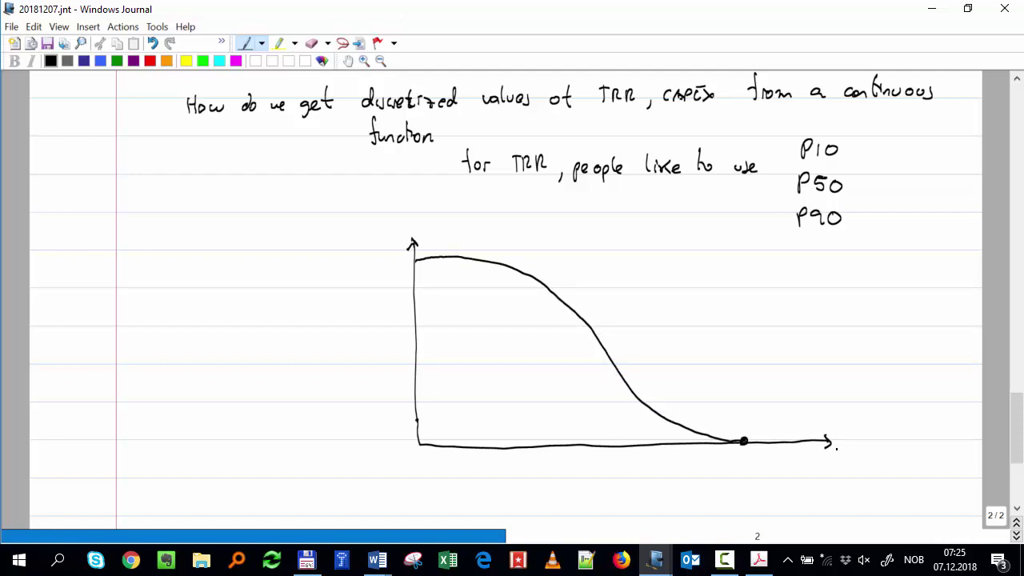
pyautogui.moveTo(836, 453); pyautogui.dragTo(864, 467)
pyautogui.moveTo(739, 460); pyautogui.dragTo(794, 475)
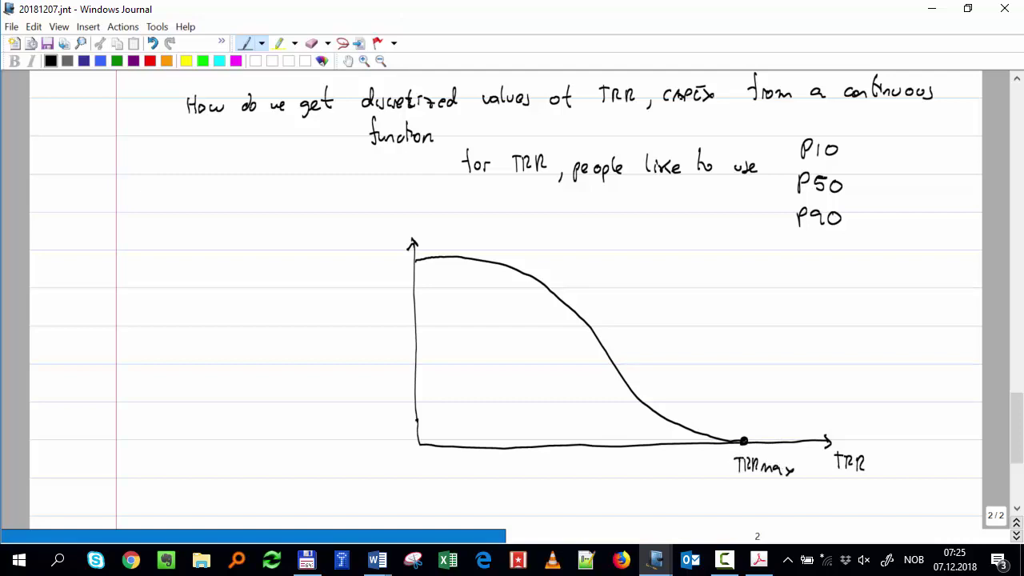
# - Mark the graph's vertical axis with the values 1, 0.9, 0.8, 0.7, 0.6, 0.5, 0.1 and 0
pyautogui.moveTo(380, 253); pyautogui.dragTo(380, 264)
pyautogui.moveTo(397, 441); pyautogui.dragTo(394, 442)
pyautogui.moveTo(410, 284)
pyautogui.mouseDown()
pyautogui.moveTo(419, 285)
pyautogui.moveTo(388, 285)
pyautogui.mouseUp()
pyautogui.moveTo(397, 279)
pyautogui.mouseDown()
pyautogui.moveTo(420, 312)
pyautogui.moveTo(385, 307)
pyautogui.moveTo(399, 306)
pyautogui.moveTo(420, 332)
pyautogui.moveTo(386, 329)
pyautogui.moveTo(393, 335)
pyautogui.mouseUp()
pyautogui.moveTo(398, 328); pyautogui.dragTo(420, 356)
pyautogui.moveTo(382, 350)
pyautogui.mouseDown()
pyautogui.moveTo(379, 360)
pyautogui.moveTo(383, 351)
pyautogui.mouseUp()
pyautogui.moveTo(387, 358); pyautogui.dragTo(388, 358)
pyautogui.moveTo(395, 350); pyautogui.dragTo(420, 373)
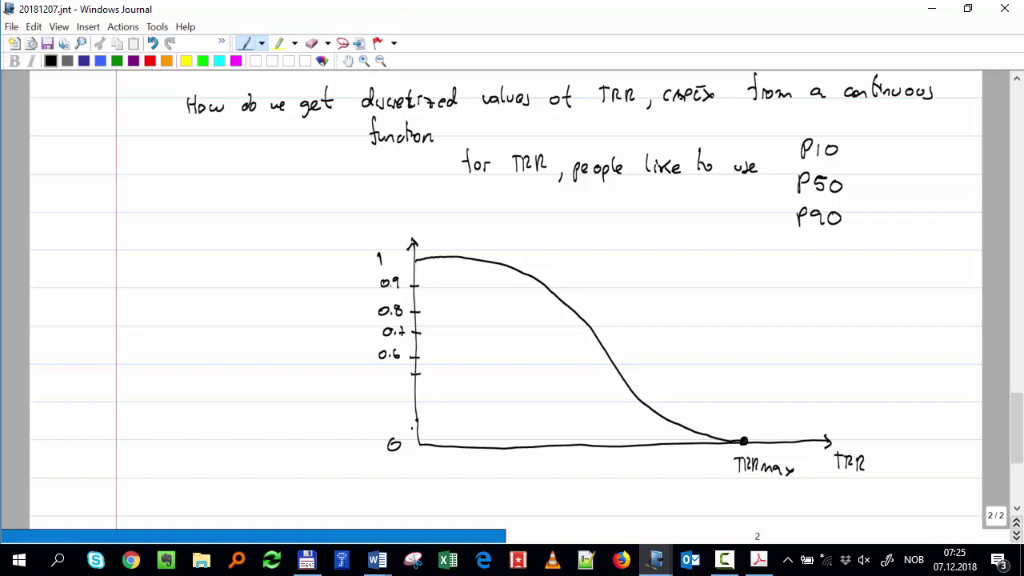
pyautogui.moveTo(411, 422)
pyautogui.mouseDown()
pyautogui.moveTo(421, 421)
pyautogui.moveTo(383, 417)
pyautogui.mouseUp()
pyautogui.moveTo(383, 372); pyautogui.dragTo(393, 376)
# - Draw a solid horizontal line from 0.1 and dashed lines from 0.5 and 0.9 to the curve, marking each intersection with a dot
pyautogui.moveTo(417, 420); pyautogui.dragTo(664, 417)
pyautogui.click(663, 417)
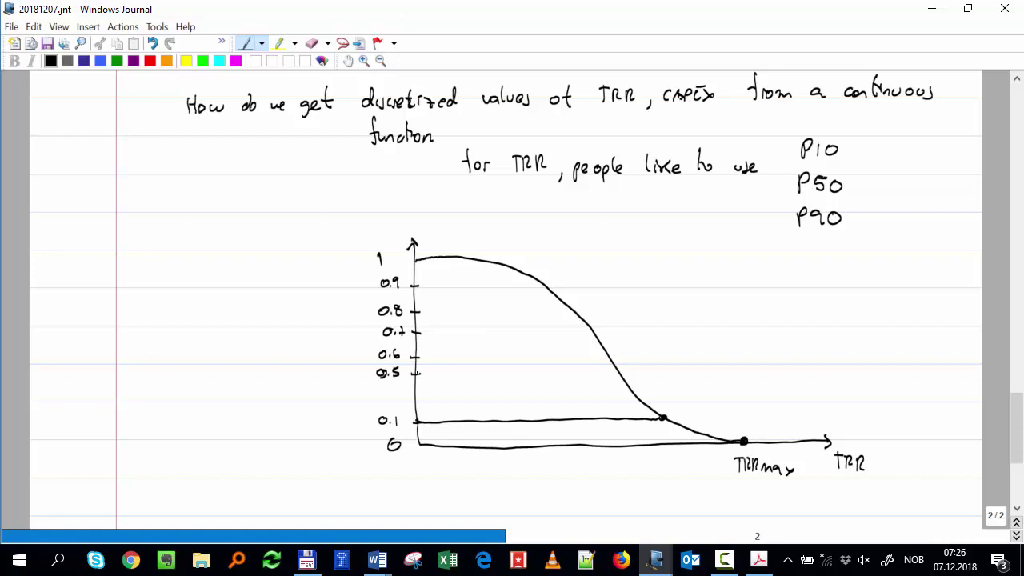
pyautogui.moveTo(416, 373); pyautogui.dragTo(429, 372)
pyautogui.moveTo(433, 372); pyautogui.dragTo(450, 372)
pyautogui.moveTo(463, 371); pyautogui.dragTo(531, 368)
pyautogui.moveTo(545, 367); pyautogui.dragTo(580, 366)
pyautogui.moveTo(592, 366); pyautogui.dragTo(611, 365)
pyautogui.click(614, 365)
pyautogui.moveTo(437, 284); pyautogui.dragTo(448, 284)
pyautogui.moveTo(458, 284); pyautogui.dragTo(533, 283)
pyautogui.click(543, 283)
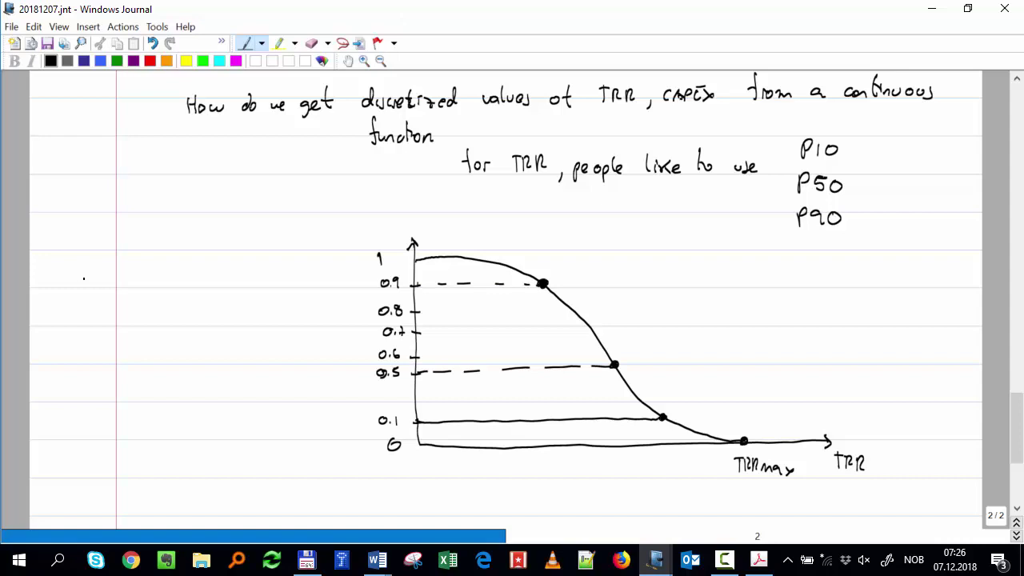
# - Write the example values 1, 5 and 10 in the page margin with the limits 7.5 and 12.5 beside them
pyautogui.moveTo(89, 272); pyautogui.dragTo(90, 283)
pyautogui.moveTo(91, 333); pyautogui.dragTo(88, 344)
pyautogui.moveTo(85, 388)
pyautogui.mouseDown()
pyautogui.moveTo(95, 399)
pyautogui.moveTo(99, 389)
pyautogui.mouseUp()
pyautogui.moveTo(91, 365)
pyautogui.mouseDown()
pyautogui.moveTo(46, 369)
pyautogui.moveTo(57, 358)
pyautogui.mouseUp()
pyautogui.moveTo(39, 432); pyautogui.dragTo(40, 445)
pyautogui.moveTo(42, 432)
pyautogui.mouseDown()
pyautogui.moveTo(63, 445)
pyautogui.moveTo(104, 437)
pyautogui.moveTo(94, 437)
pyautogui.moveTo(98, 417)
pyautogui.mouseUp()
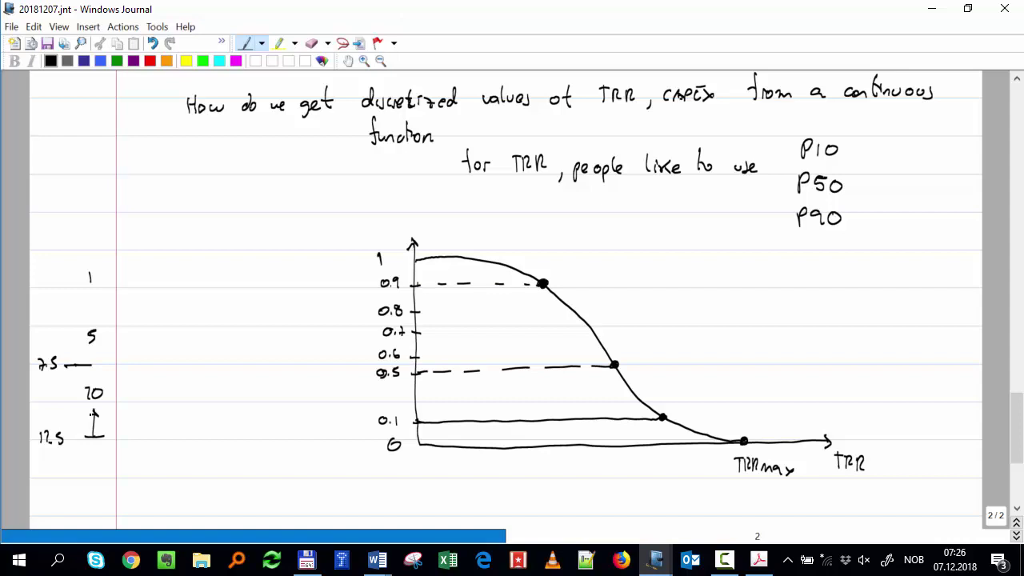
pyautogui.moveTo(84, 391); pyautogui.dragTo(89, 385)
# - Erase the example numbers and marks from the page margin
pyautogui.click(348, 61)
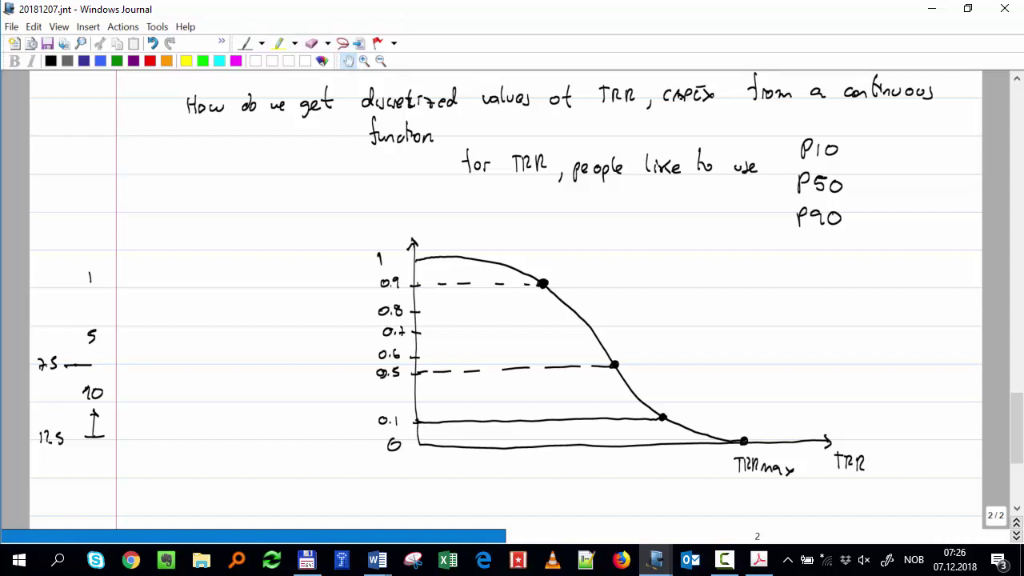
pyautogui.click(311, 44)
pyautogui.moveTo(70, 366)
pyautogui.mouseDown()
pyautogui.moveTo(47, 349)
pyautogui.moveTo(55, 345)
pyautogui.moveTo(40, 457)
pyautogui.moveTo(53, 456)
pyautogui.moveTo(73, 379)
pyautogui.moveTo(94, 443)
pyautogui.moveTo(101, 419)
pyautogui.moveTo(73, 368)
pyautogui.moveTo(92, 285)
pyautogui.moveTo(76, 390)
pyautogui.mouseUp()
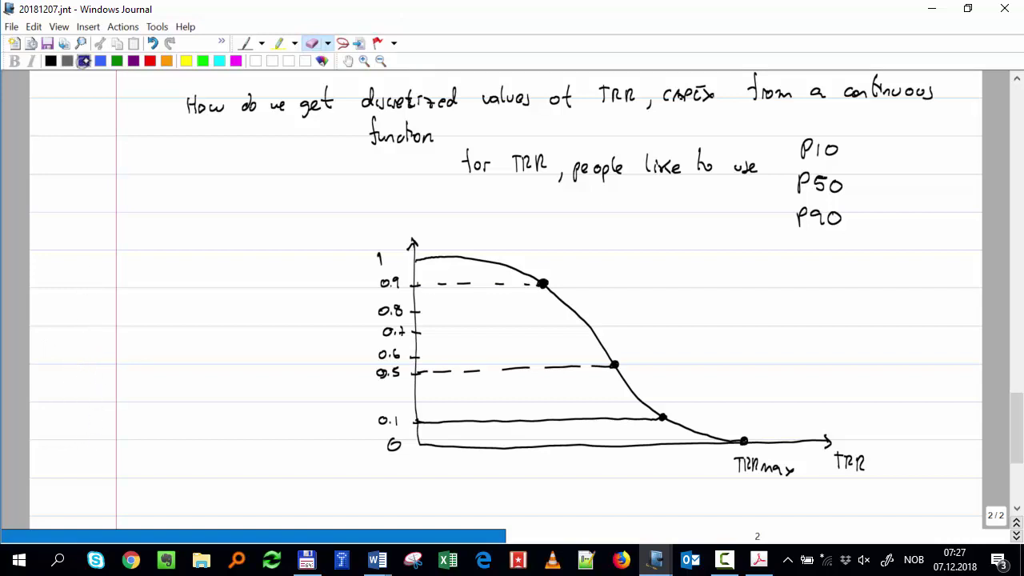
# - Draw a dark blue dashed horizontal line at the probability level 1, extending well past the curve
pyautogui.click(248, 42)
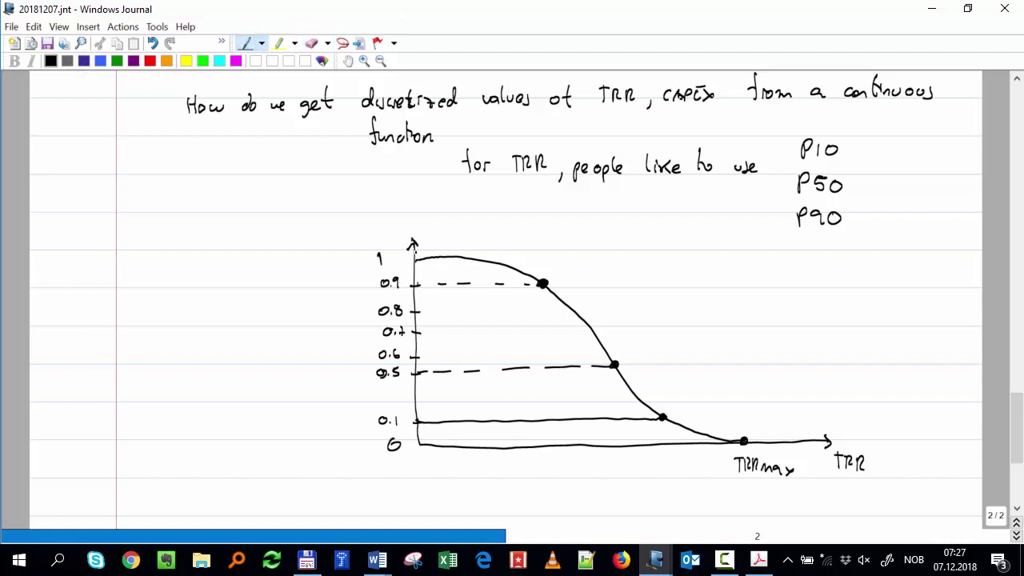
pyautogui.moveTo(438, 256); pyautogui.dragTo(472, 256)
pyautogui.moveTo(476, 256); pyautogui.dragTo(488, 256)
pyautogui.moveTo(493, 256); pyautogui.dragTo(504, 254)
pyautogui.click(83, 61)
pyautogui.moveTo(416, 257); pyautogui.dragTo(974, 247)
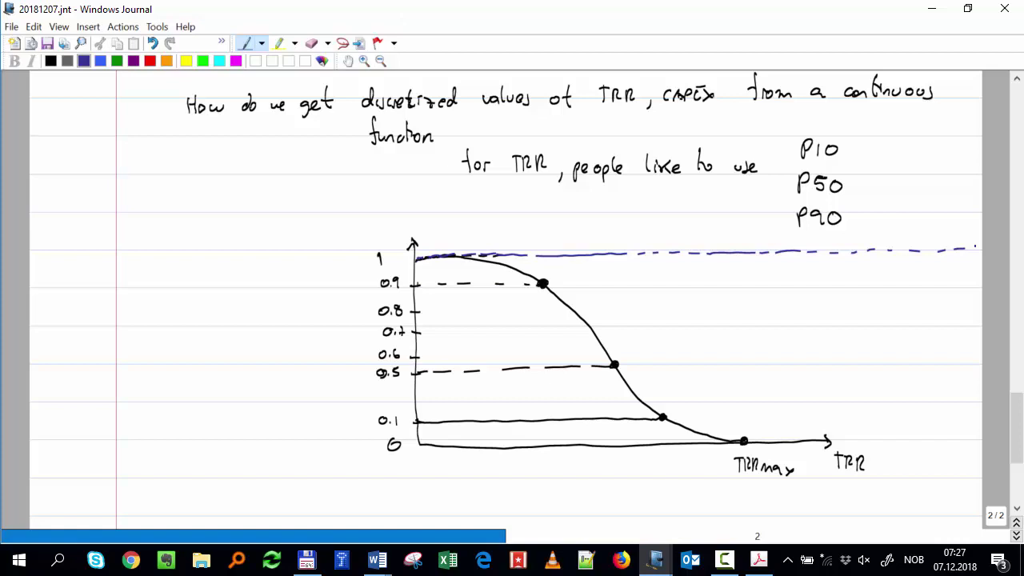
# - Draw dark blue dashed vertical lines through the three dots on the curve, and hatch in red the area above the curve before the 0.9 dot
pyautogui.moveTo(540, 257); pyautogui.dragTo(547, 444)
pyautogui.moveTo(614, 256); pyautogui.dragTo(620, 442)
pyautogui.moveTo(668, 253); pyautogui.dragTo(669, 446)
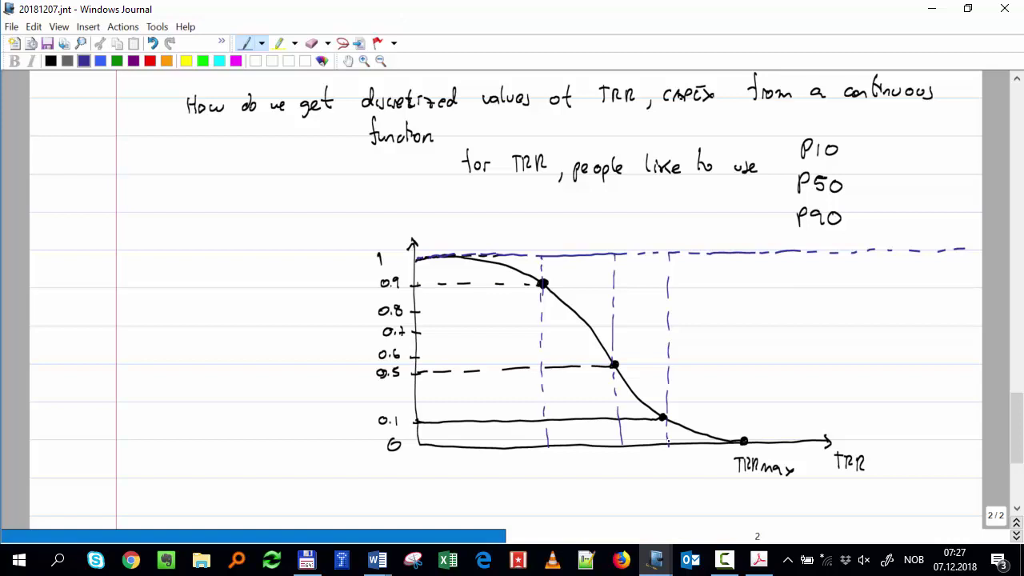
pyautogui.click(149, 61)
pyautogui.moveTo(484, 255)
pyautogui.mouseDown()
pyautogui.moveTo(541, 269)
pyautogui.moveTo(543, 278)
pyautogui.mouseUp()
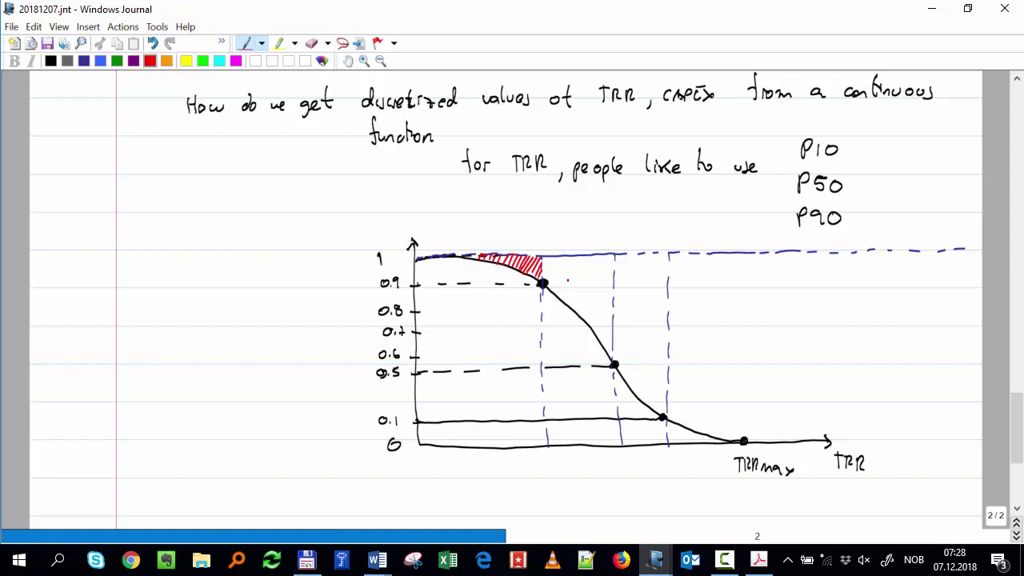
# - Switch to Total Commander, open Probability_tree_explanation.png to examine the discrete approximation in Figure 2–15, and return to the journal note
pyautogui.click(307, 560)
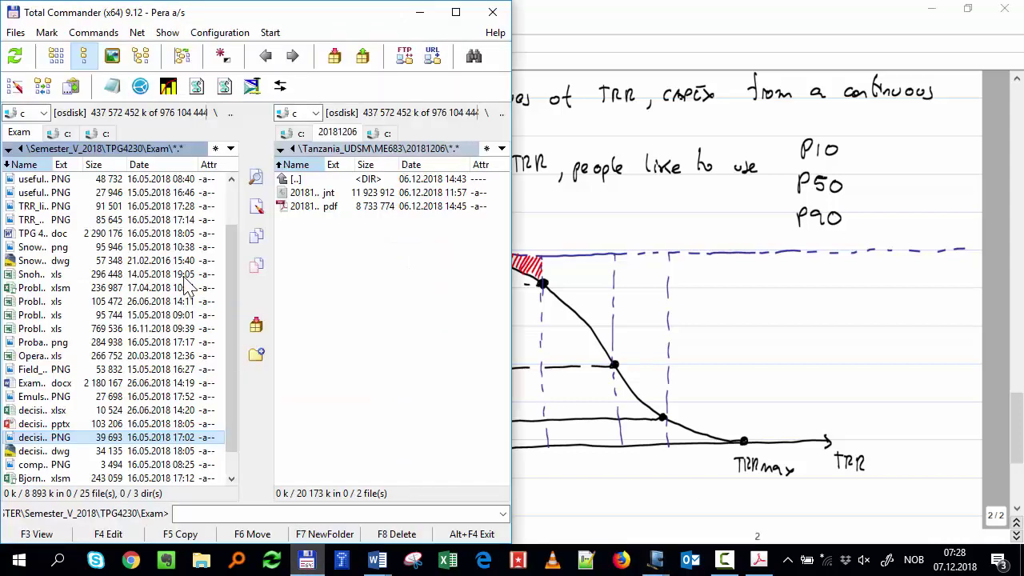
pyautogui.doubleClick(320, 10)
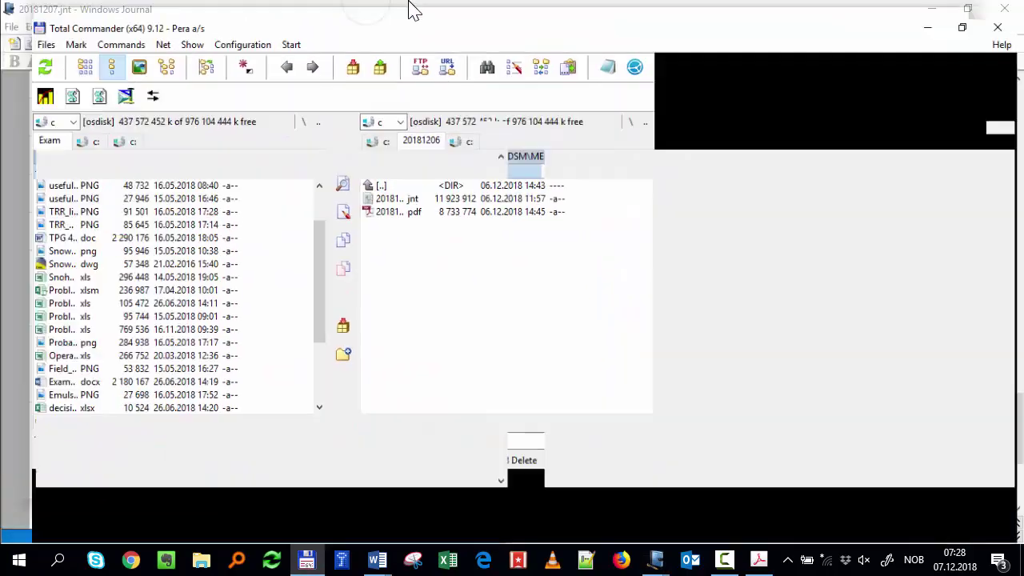
pyautogui.scroll(1, 74, 340)
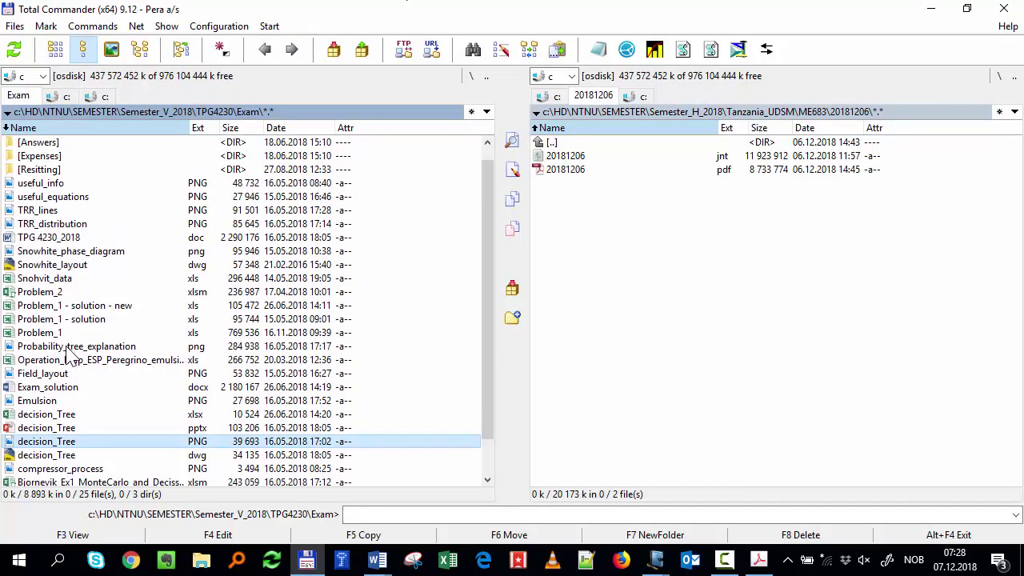
pyautogui.click(67, 348)
pyautogui.doubleClick(67, 350)
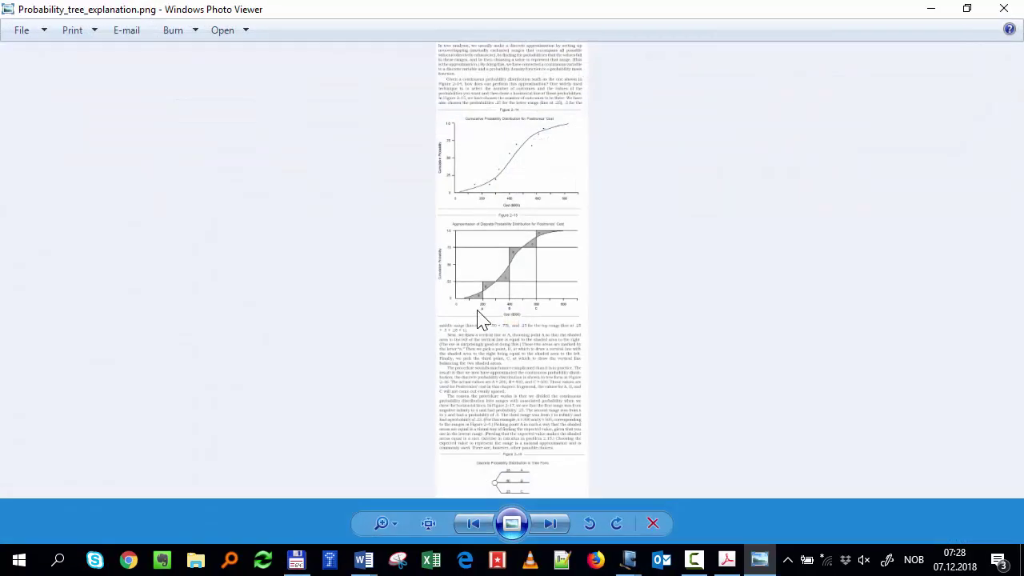
pyautogui.scroll(3, 519, 253)
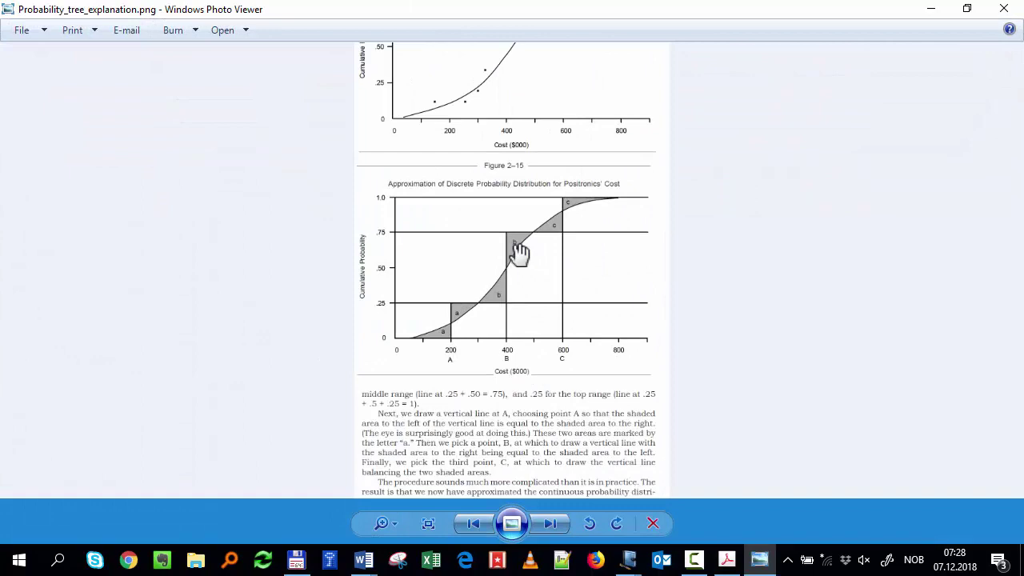
pyautogui.click(929, 10)
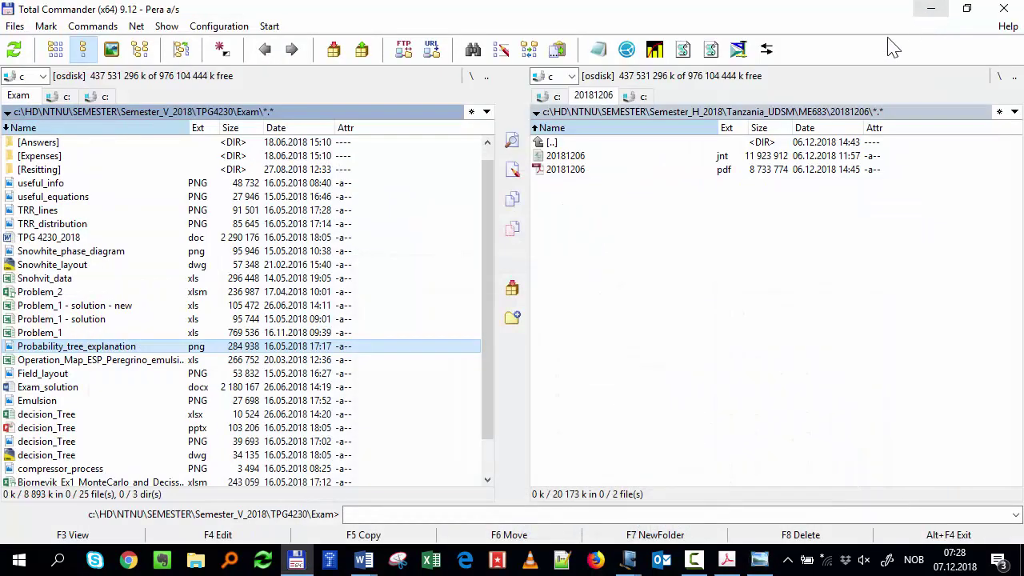
pyautogui.click(931, 9)
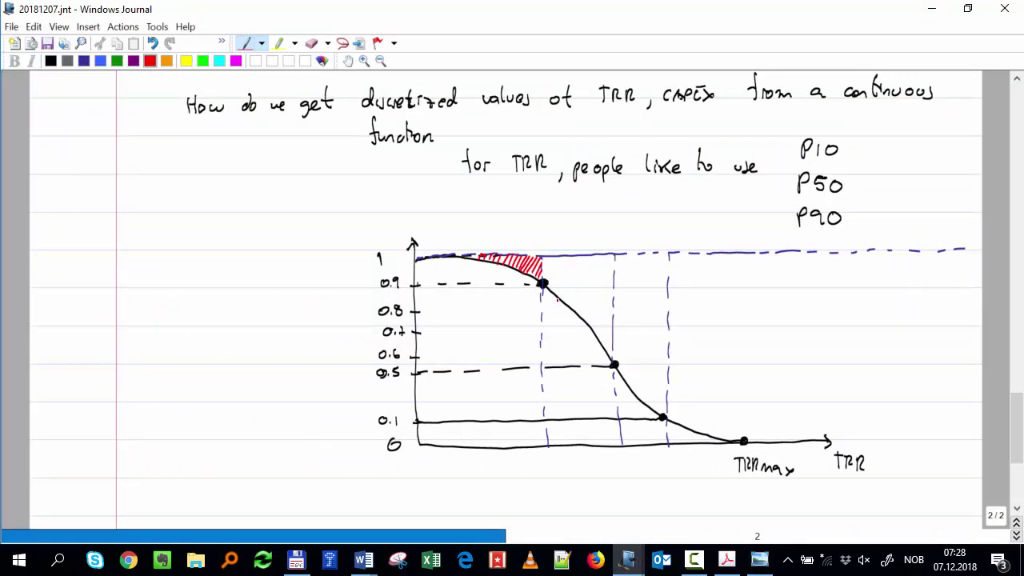
# - Draw a red dashed horizontal line between 0.7 and 0.8 to the curve, and hatch the area under the curve beyond the 0.9 dot's vertical line
pyautogui.moveTo(412, 320); pyautogui.dragTo(420, 321)
pyautogui.moveTo(512, 321); pyautogui.dragTo(520, 321)
pyautogui.moveTo(534, 321); pyautogui.dragTo(556, 321)
pyautogui.moveTo(574, 320); pyautogui.dragTo(585, 322)
pyautogui.moveTo(550, 289); pyautogui.dragTo(550, 319)
pyautogui.moveTo(568, 305); pyautogui.dragTo(561, 321)
pyautogui.moveTo(576, 312); pyautogui.dragTo(569, 322)
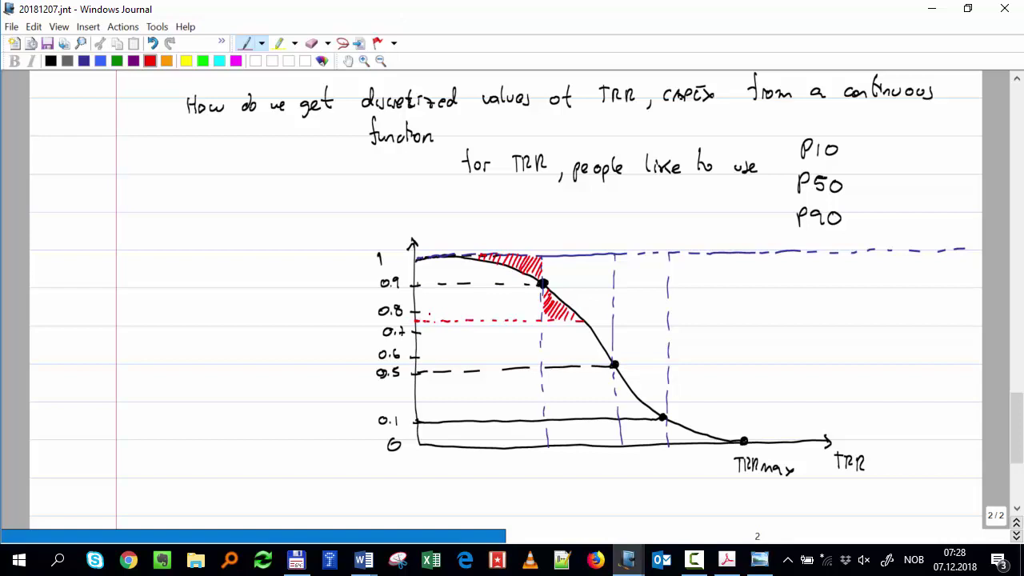
# - Link the two red hatched areas with leader lines joined by an equals sign above the graph
pyautogui.moveTo(526, 263); pyautogui.dragTo(537, 228)
pyautogui.moveTo(561, 306)
pyautogui.mouseDown()
pyautogui.moveTo(569, 225)
pyautogui.moveTo(553, 228)
pyautogui.mouseUp()
pyautogui.click(552, 232)
# - Draw a red brace beside the vertical axis from 1 to the red dashed line and label it P and P90
pyautogui.moveTo(356, 258); pyautogui.dragTo(360, 322)
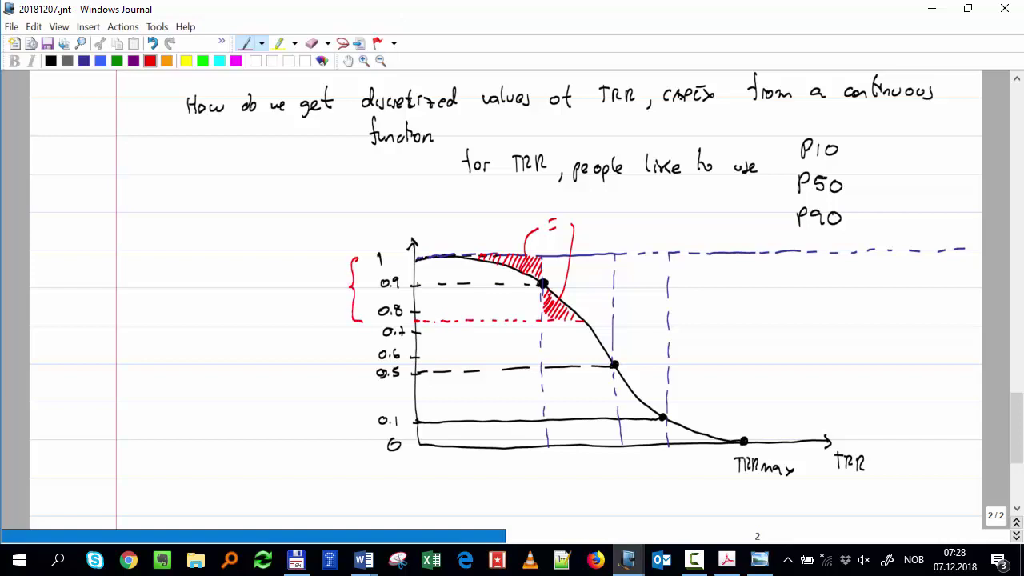
pyautogui.moveTo(298, 270); pyautogui.dragTo(299, 280)
pyautogui.moveTo(230, 268); pyautogui.dragTo(231, 288)
pyautogui.moveTo(231, 268)
pyautogui.mouseDown()
pyautogui.moveTo(248, 290)
pyautogui.moveTo(253, 282)
pyautogui.moveTo(240, 285)
pyautogui.mouseUp()
pyautogui.moveTo(357, 256); pyautogui.dragTo(355, 320)
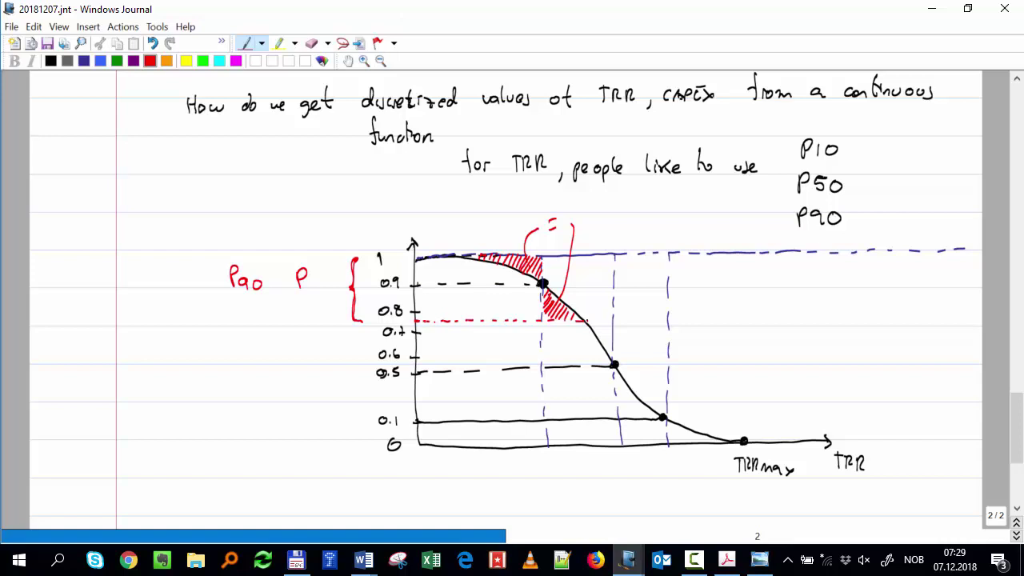
# - Draw a purple dashed horizontal line just above 0.1, and hatch in purple the areas between the curve and the 0.5 dot's vertical line
pyautogui.click(133, 61)
pyautogui.moveTo(597, 325); pyautogui.dragTo(611, 356)
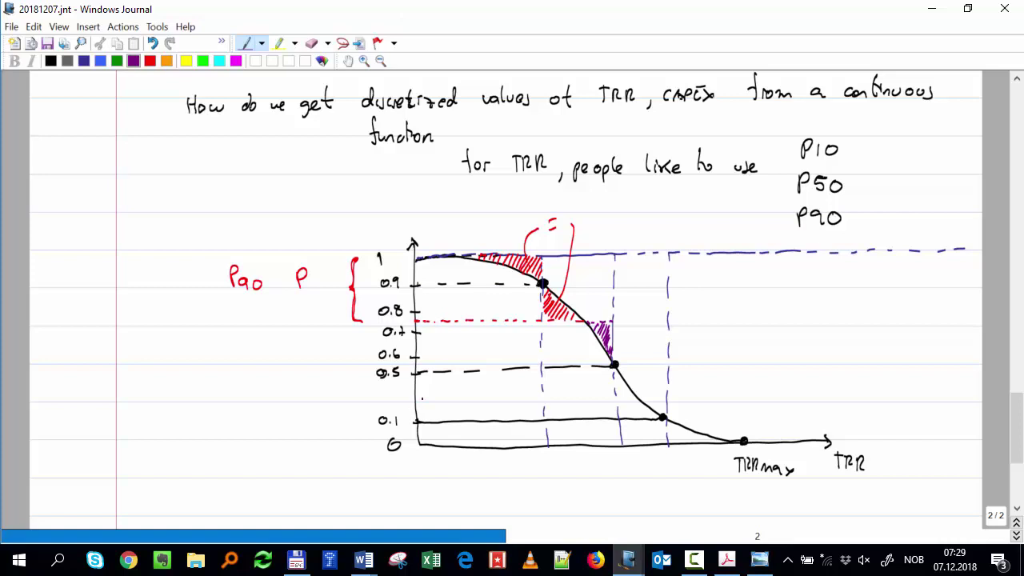
pyautogui.moveTo(417, 407); pyautogui.dragTo(680, 407)
pyautogui.moveTo(612, 369)
pyautogui.mouseDown()
pyautogui.moveTo(626, 405)
pyautogui.moveTo(643, 405)
pyautogui.mouseUp()
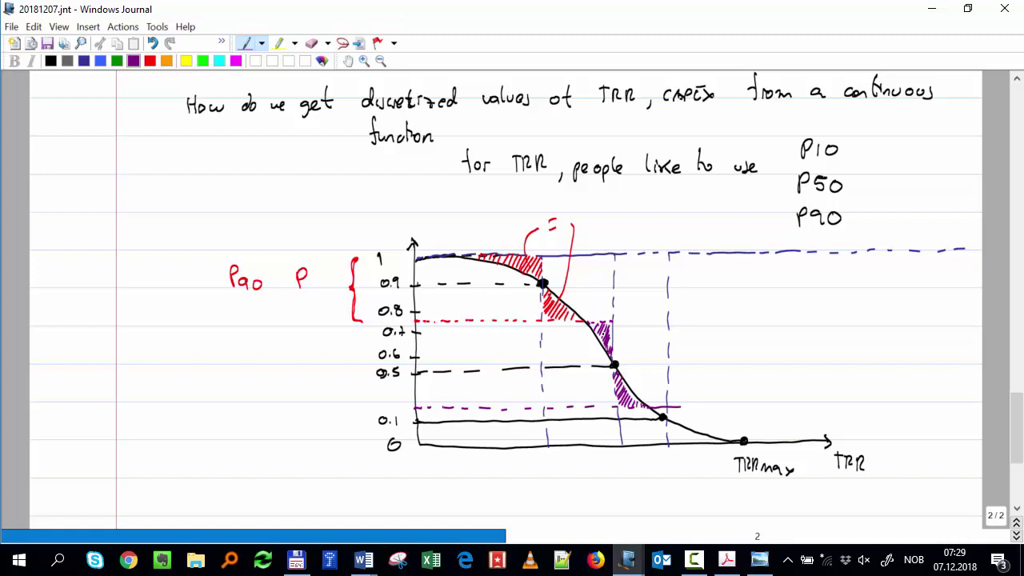
pyautogui.moveTo(620, 379); pyautogui.dragTo(625, 389)
# - Hatch the two areas around the 0.1 dot in blue, and add black braces beside the axis labelled P and P50, P and P10
pyautogui.click(101, 61)
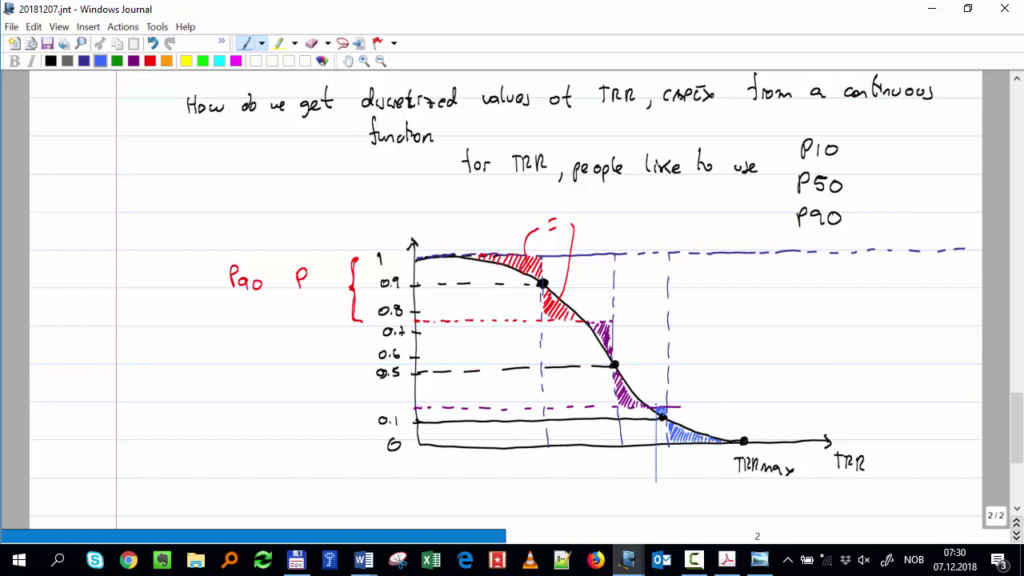
pyautogui.click(657, 448)
pyautogui.click(51, 61)
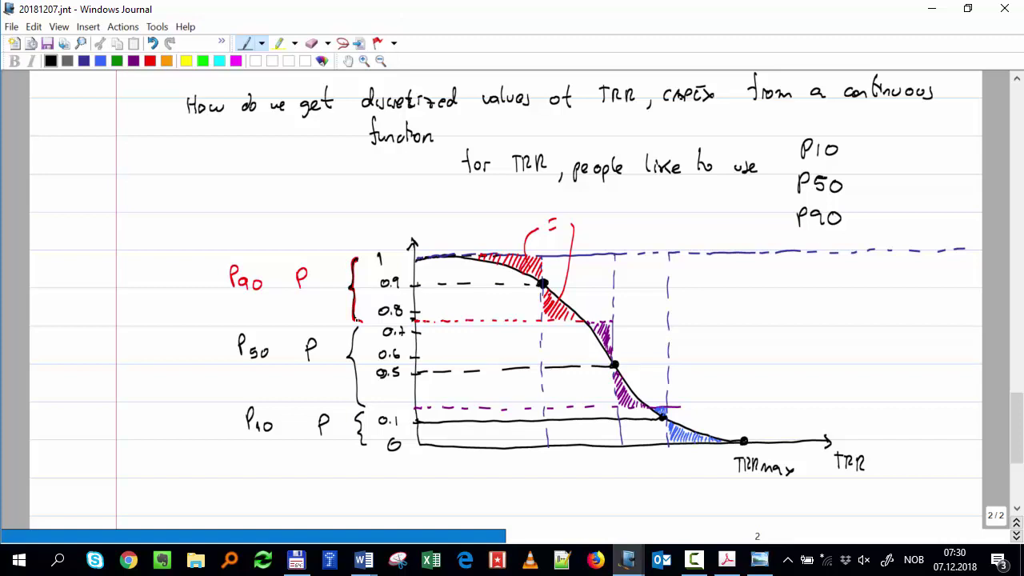
# - Switch to Probability_tree_explanation.png and examine Figures 2–14 and 2–15 with the introduction to discrete approximation
pyautogui.click(759, 560)
pyautogui.scroll(1, 497, 294)
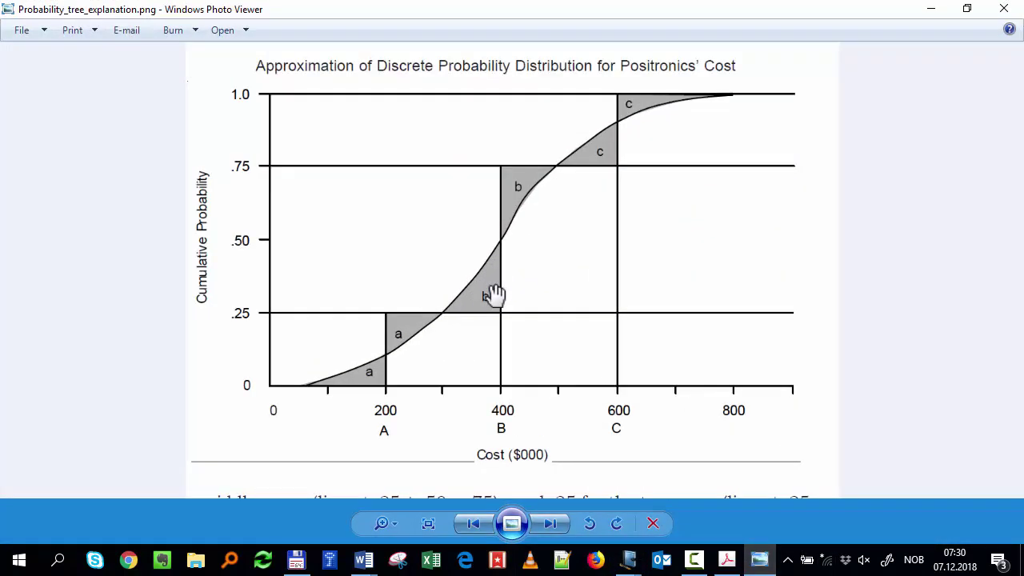
pyautogui.scroll(-1, 496, 294)
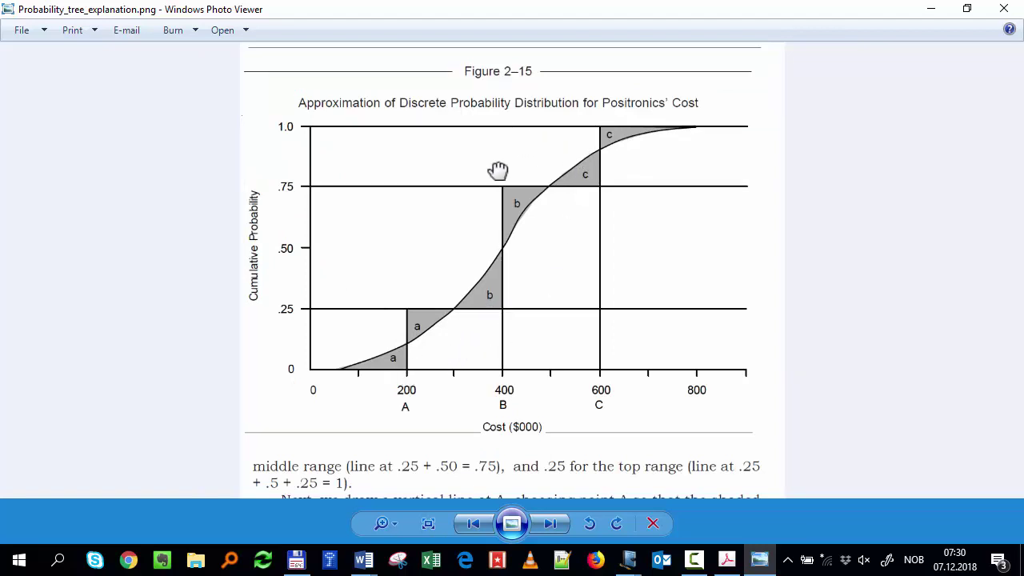
pyautogui.moveTo(496, 171); pyautogui.dragTo(518, 381)
pyautogui.moveTo(544, 131); pyautogui.dragTo(549, 304)
pyautogui.moveTo(520, 492); pyautogui.dragTo(517, 235)
pyautogui.moveTo(522, 294); pyautogui.dragTo(517, 87)
pyautogui.moveTo(504, 349); pyautogui.dragTo(481, 526)
pyautogui.moveTo(480, 167); pyautogui.dragTo(480, 389)
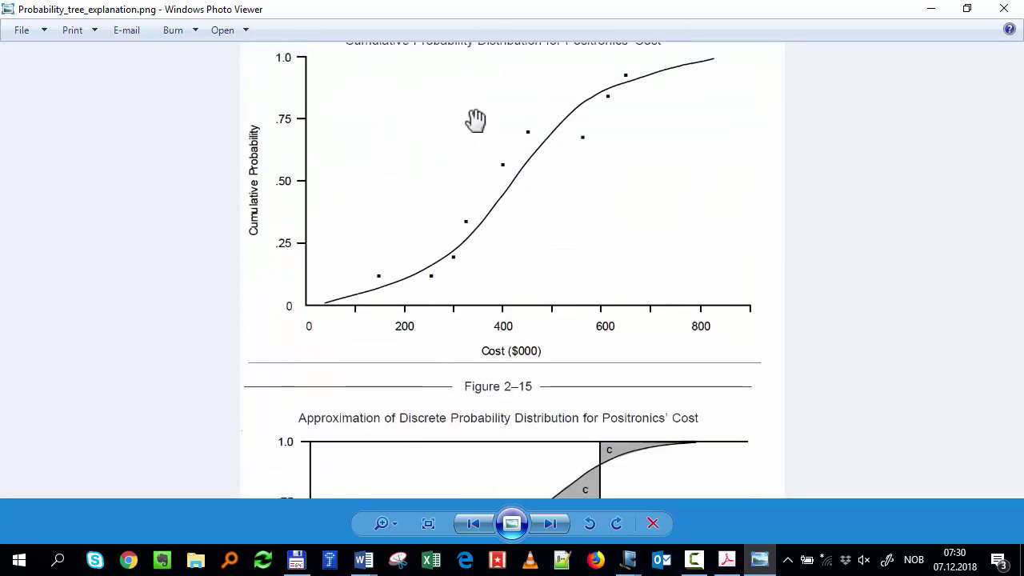
pyautogui.moveTo(475, 119); pyautogui.dragTo(484, 449)
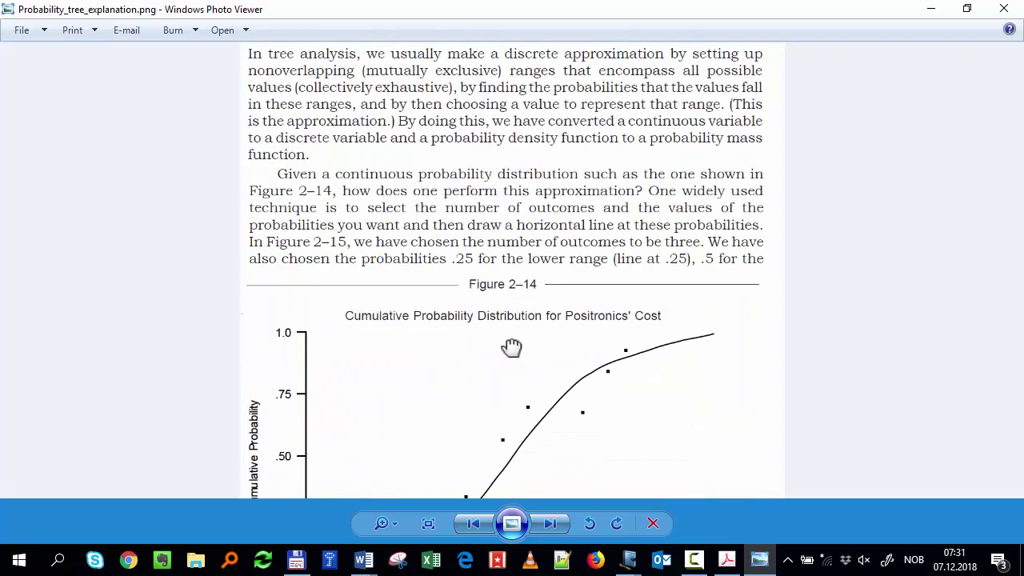
pyautogui.moveTo(512, 348); pyautogui.dragTo(496, 51)
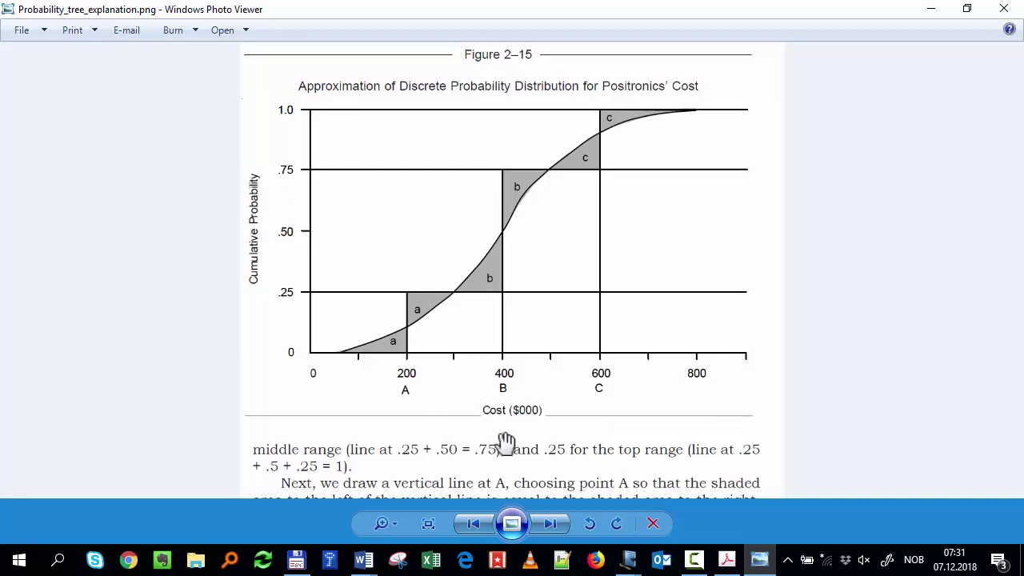
# - Read the explanation below Figure 2–15 on choosing points A, B and C by balancing shaded areas, and return to the journal note
pyautogui.scroll(-3, 457, 381)
pyautogui.scroll(5, 457, 381)
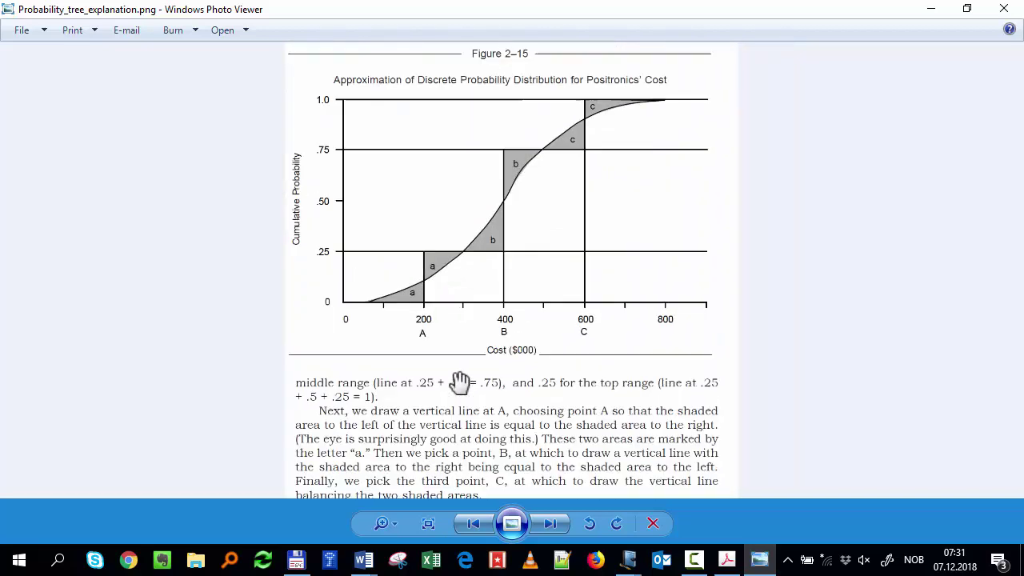
pyautogui.moveTo(452, 425); pyautogui.dragTo(462, 84)
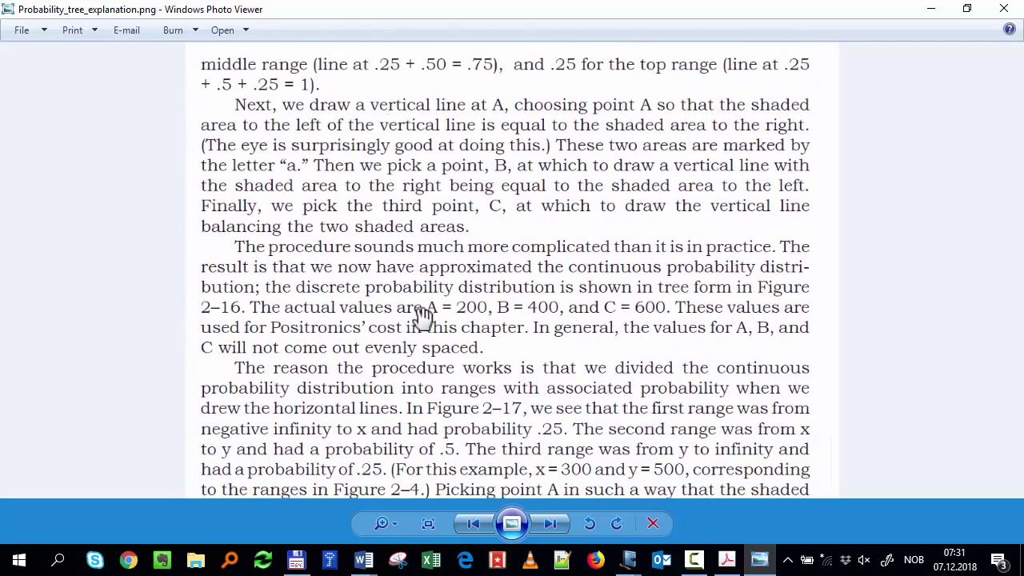
pyautogui.moveTo(447, 147); pyautogui.dragTo(478, 355)
pyautogui.moveTo(487, 217); pyautogui.dragTo(483, 164)
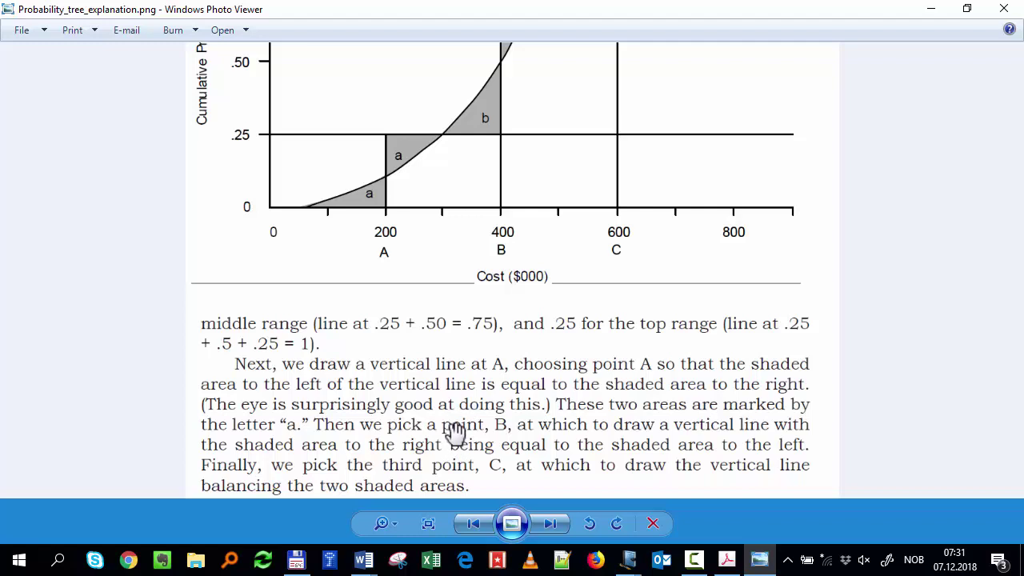
pyautogui.moveTo(446, 436); pyautogui.dragTo(463, 216)
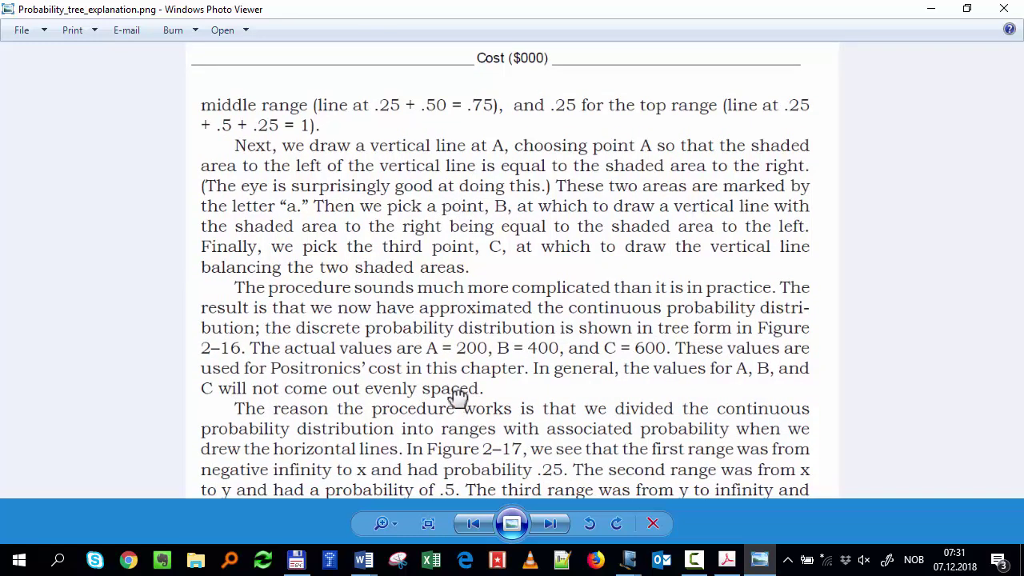
pyautogui.moveTo(454, 413); pyautogui.dragTo(465, 242)
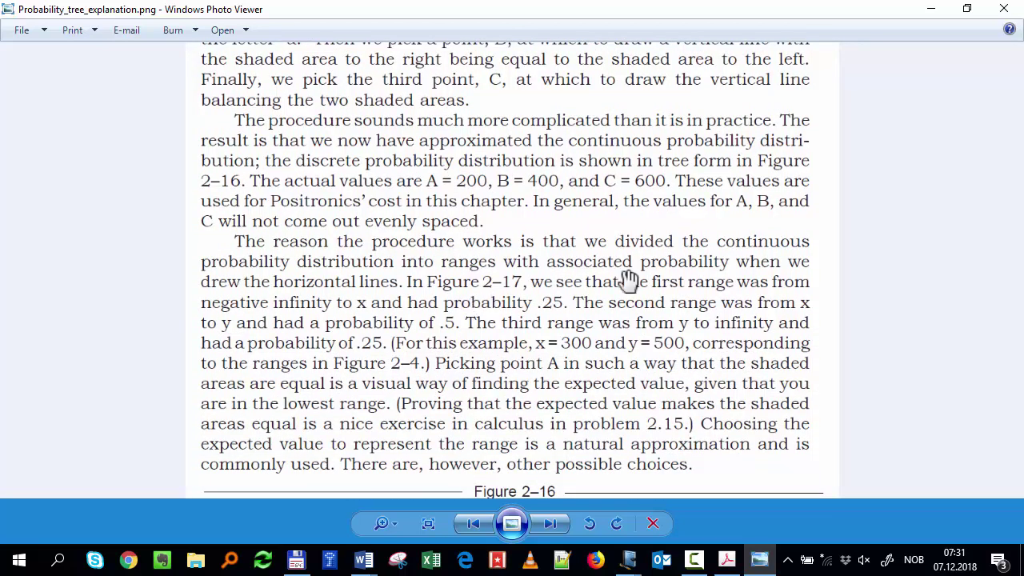
pyautogui.click(930, 11)
# - Switch to Total Commander and open 08_Decision_tree_exercise.docx from the Class_exercises folder of ME683
pyautogui.scroll(-5, 541, 506)
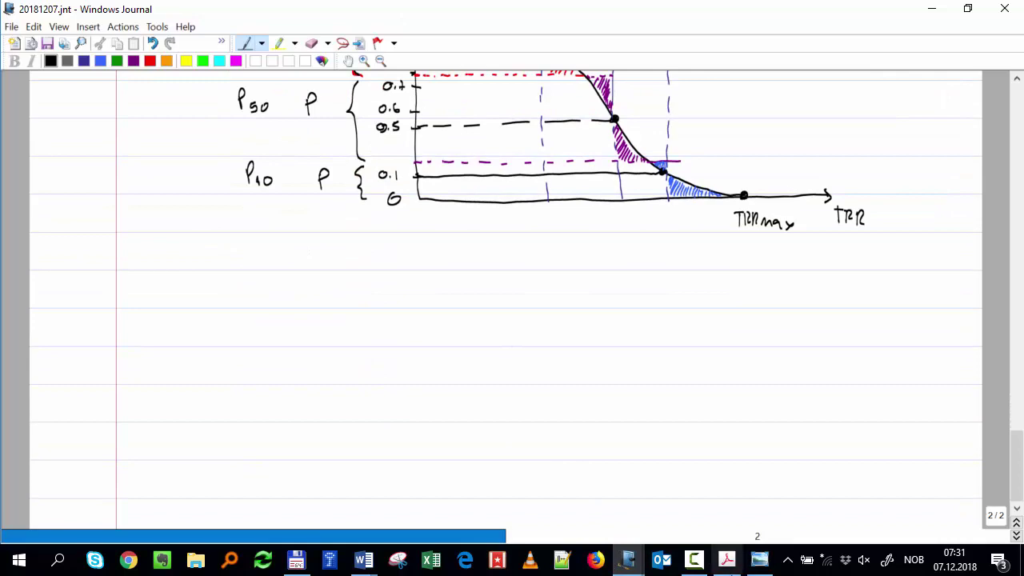
pyautogui.click(296, 560)
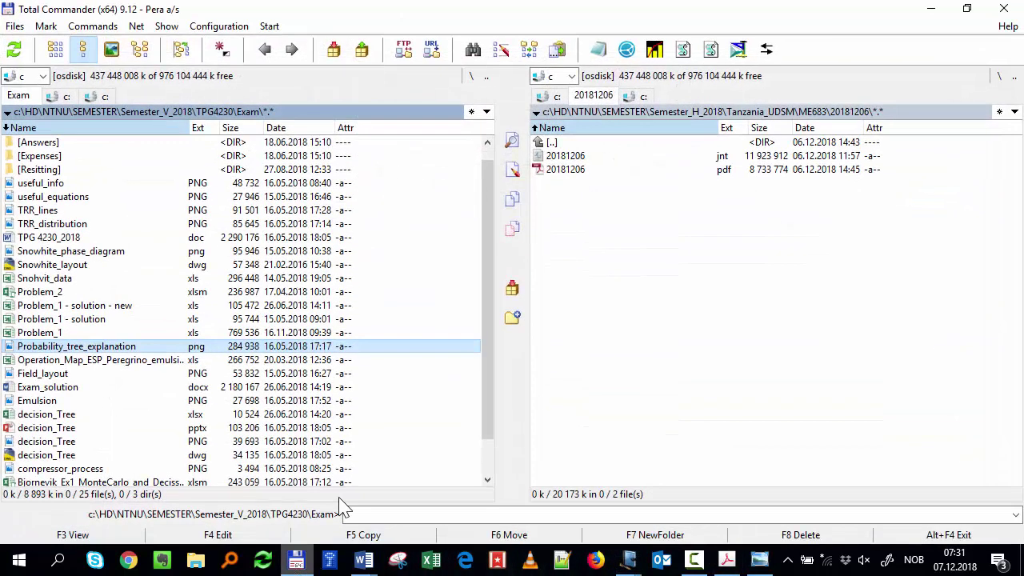
pyautogui.doubleClick(570, 144)
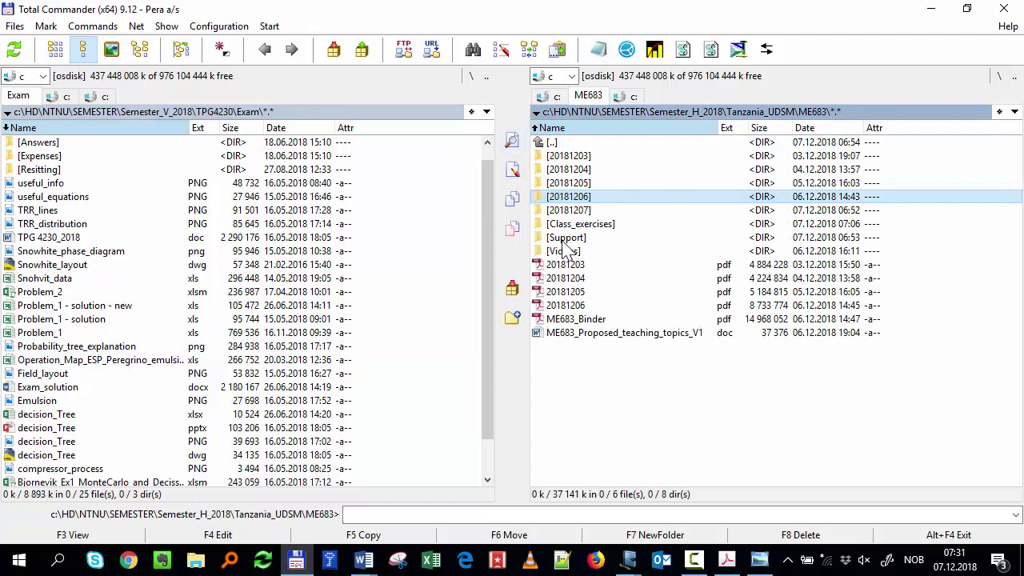
pyautogui.doubleClick(572, 227)
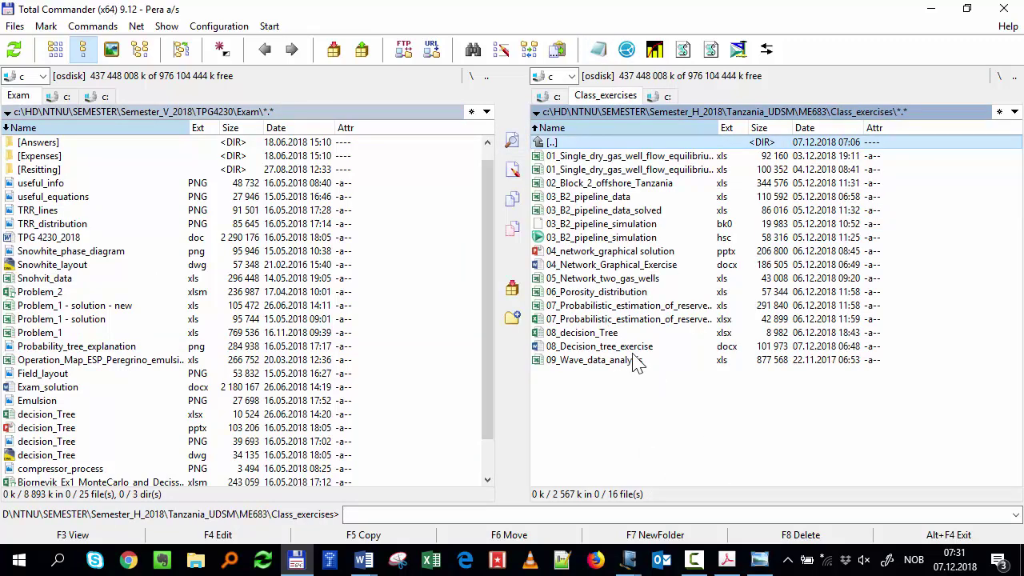
pyautogui.doubleClick(590, 351)
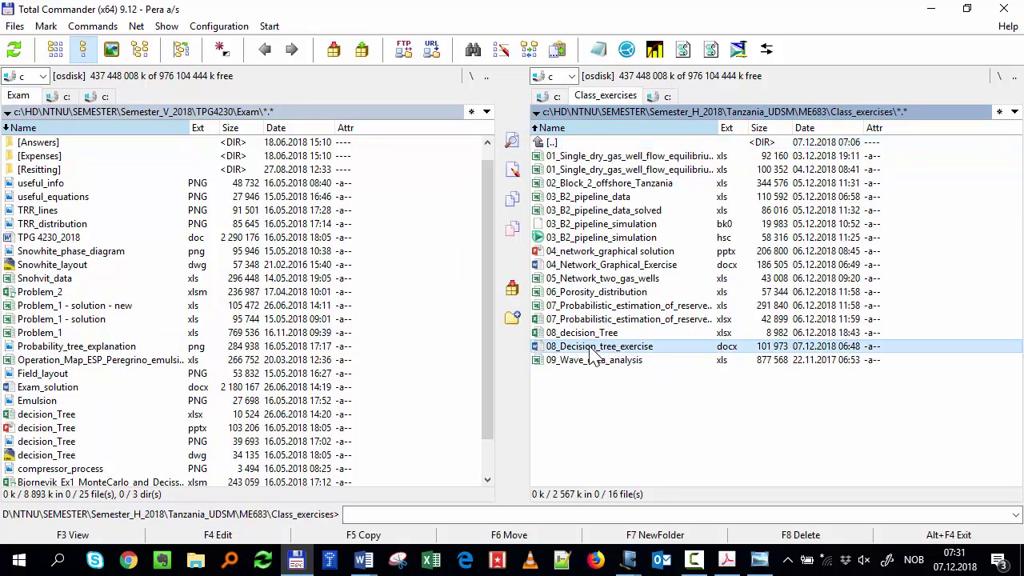
# - Review the exercise's suggestion to use P10, P50 and P90, its TRR expectation curve and the discretized CAPEX values with probabilities
pyautogui.scroll(-4, 410, 330)
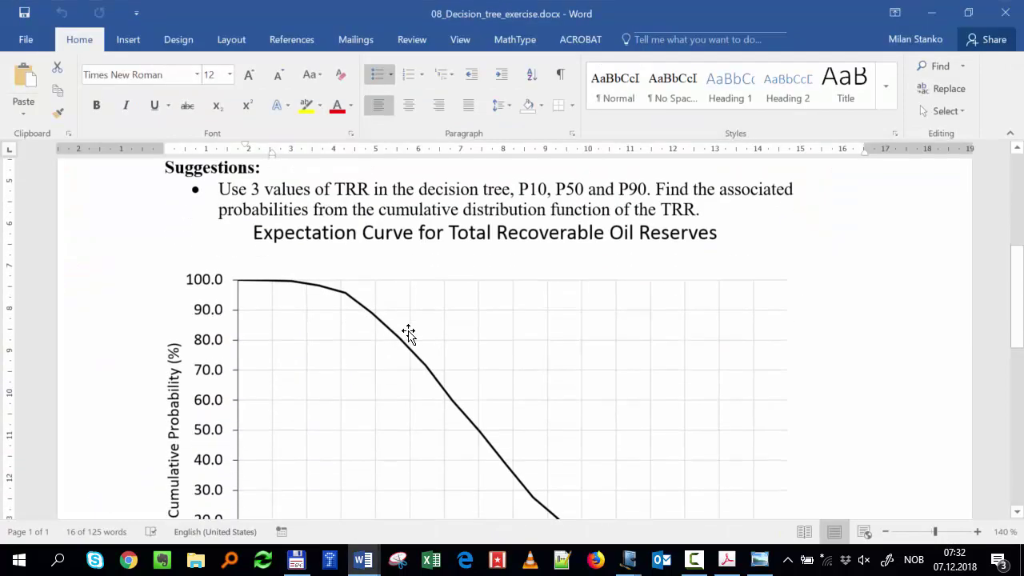
pyautogui.scroll(3, 407, 336)
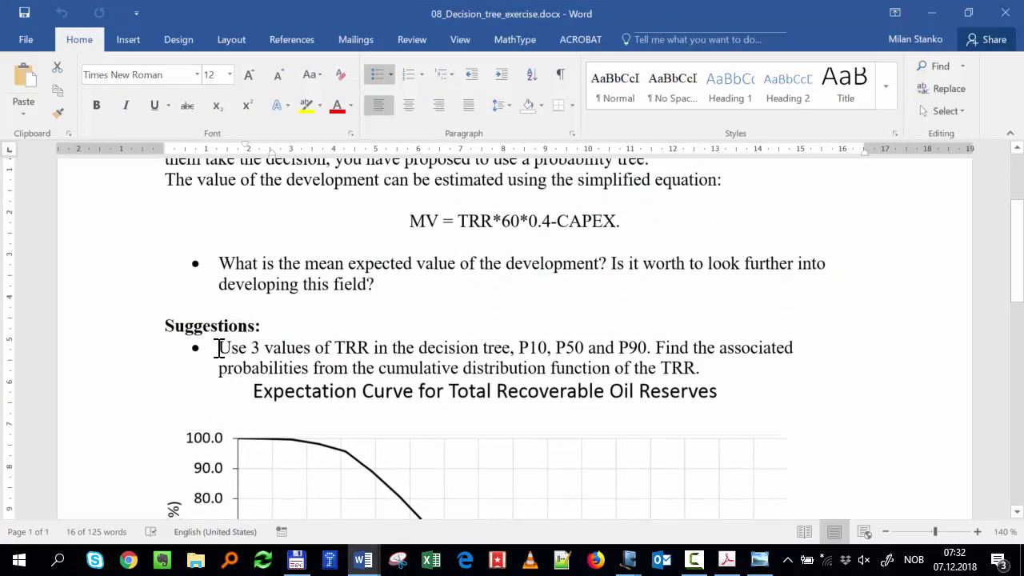
pyautogui.scroll(-2, 315, 356)
pyautogui.scroll(-3, 419, 293)
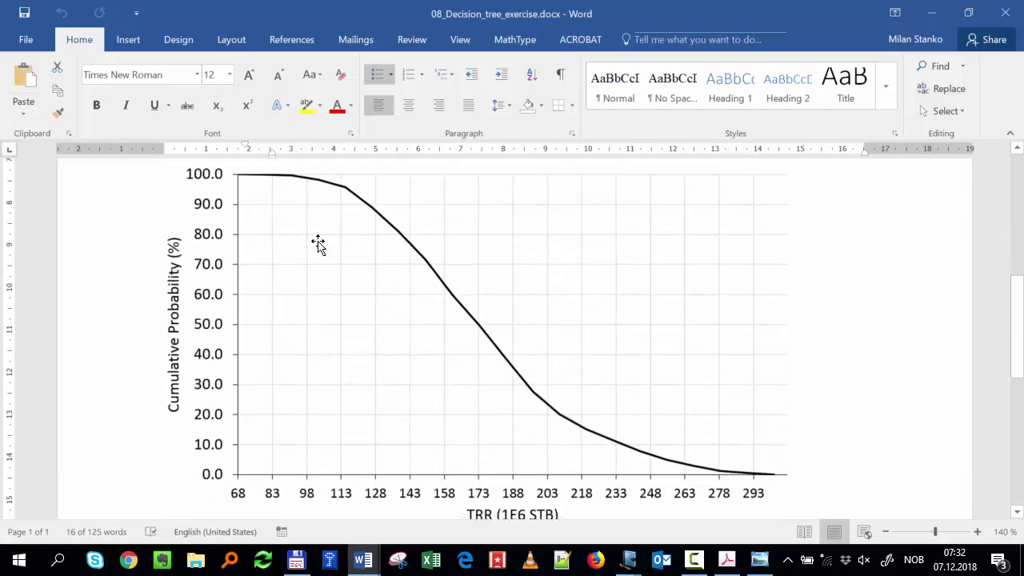
pyautogui.scroll(5, 656, 416)
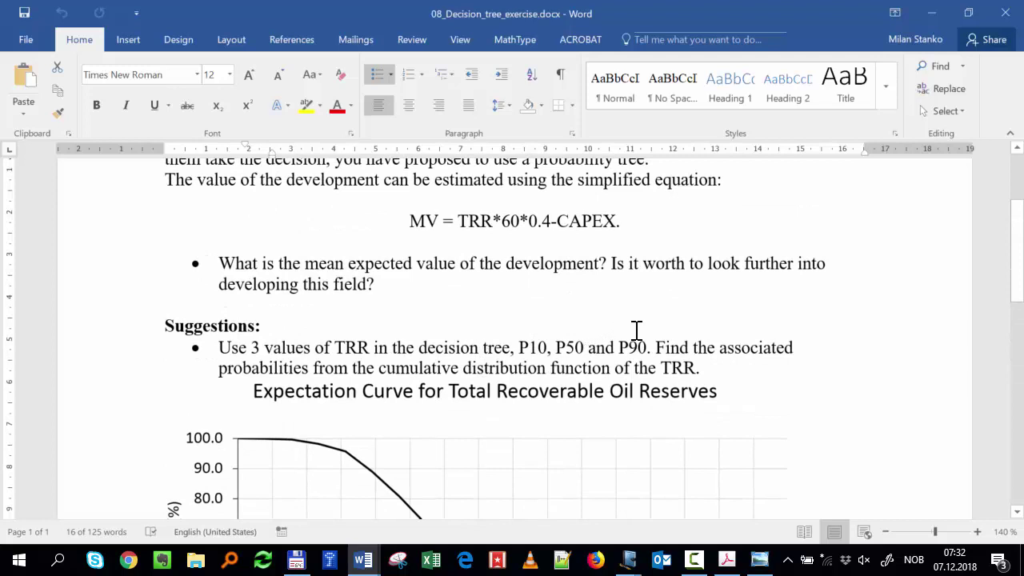
pyautogui.scroll(-2, 636, 330)
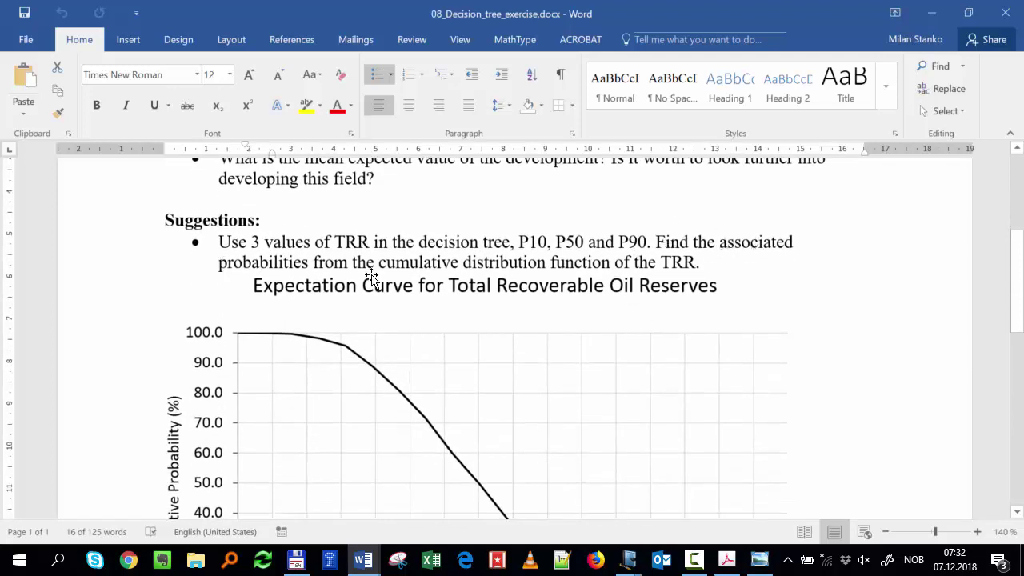
pyautogui.scroll(-9, 372, 277)
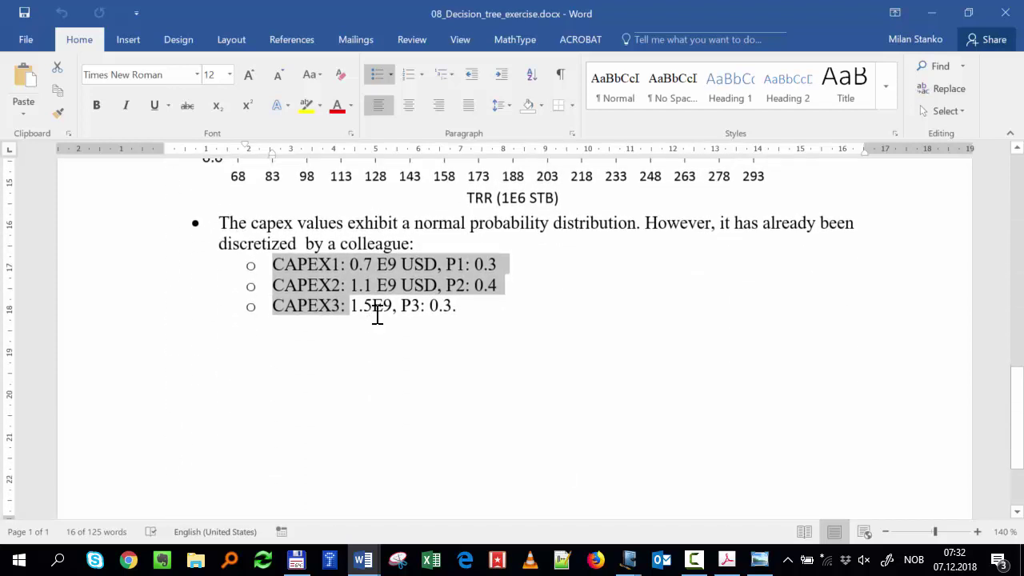
pyautogui.moveTo(480, 309); pyautogui.dragTo(270, 263)
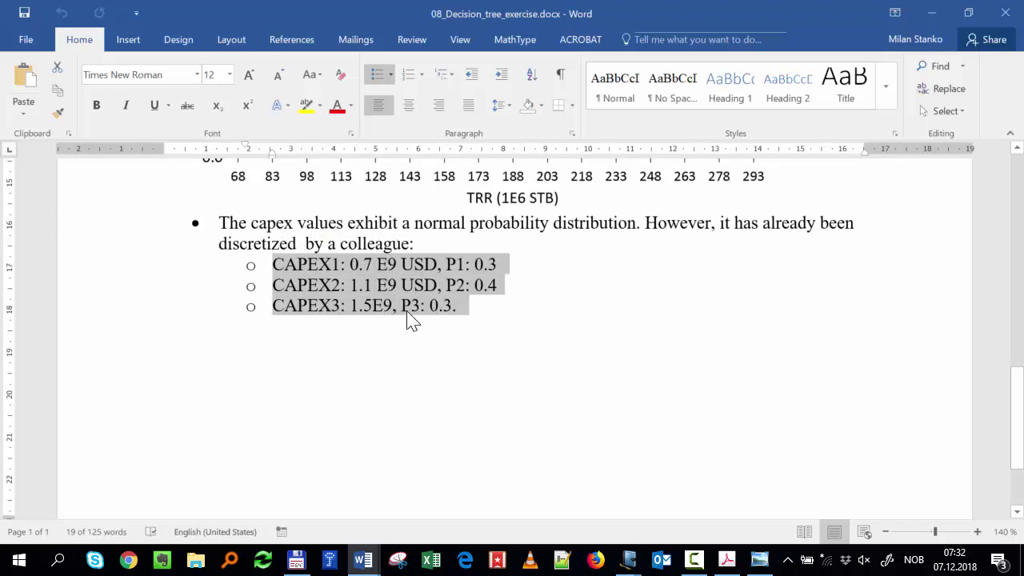
pyautogui.scroll(10, 485, 324)
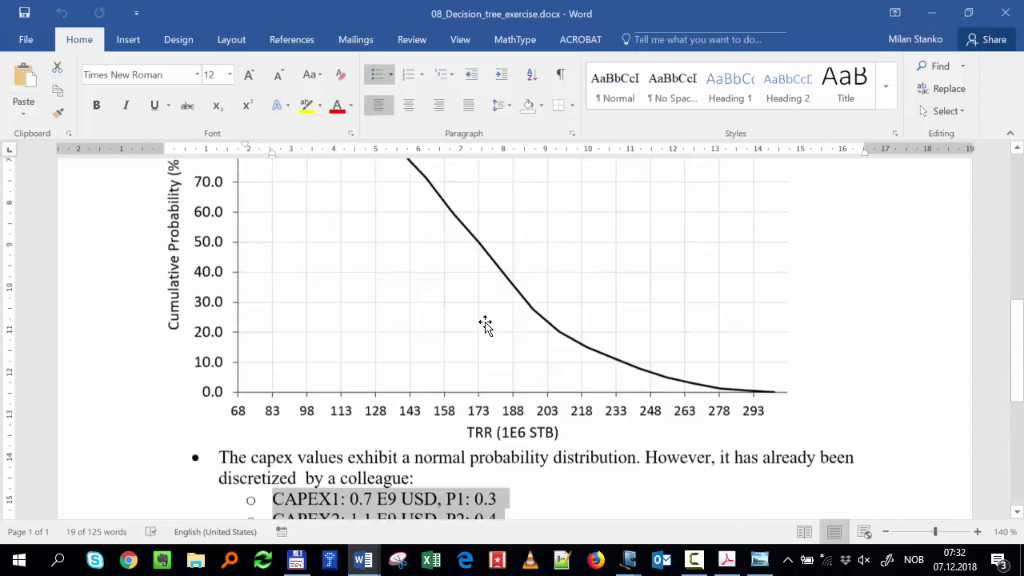
# - Copy the total recoverable oil reserves expectation curve from the Word exercise and paste it on a new third page of the journal note
pyautogui.scroll(-4, 475, 302)
pyautogui.click(711, 438)
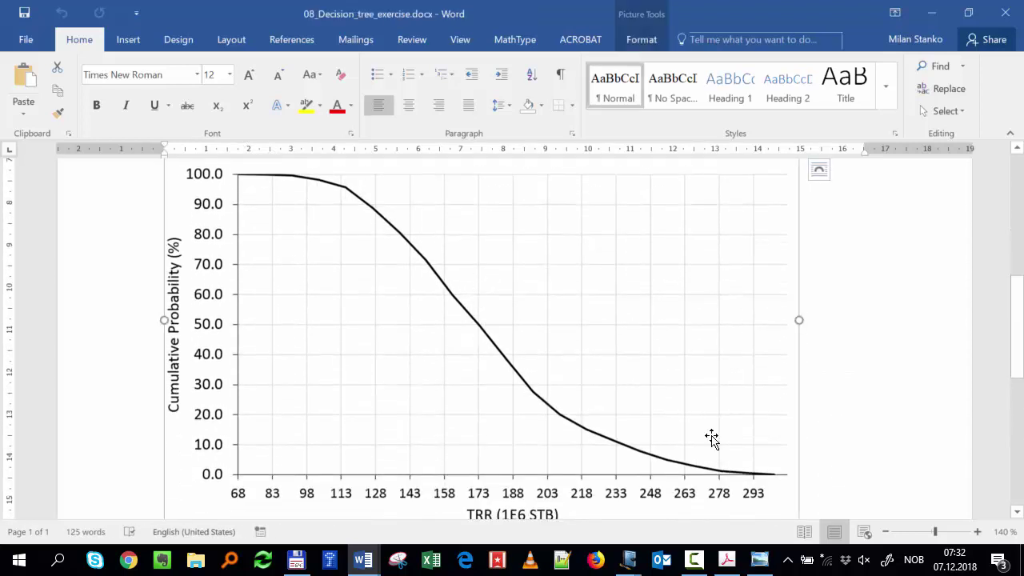
pyautogui.click(943, 15)
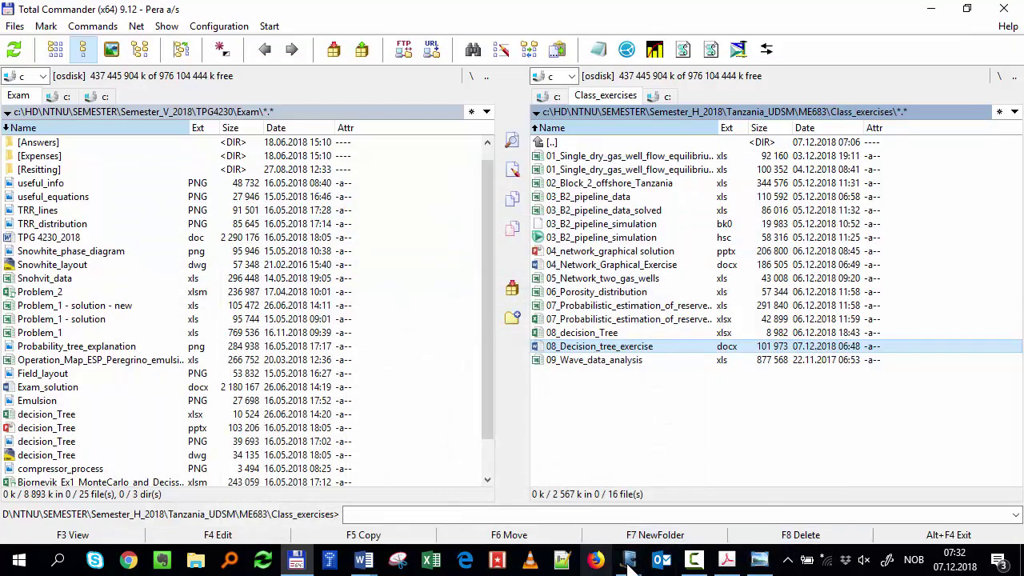
pyautogui.moveTo(632, 565)
pyautogui.click(549, 497)
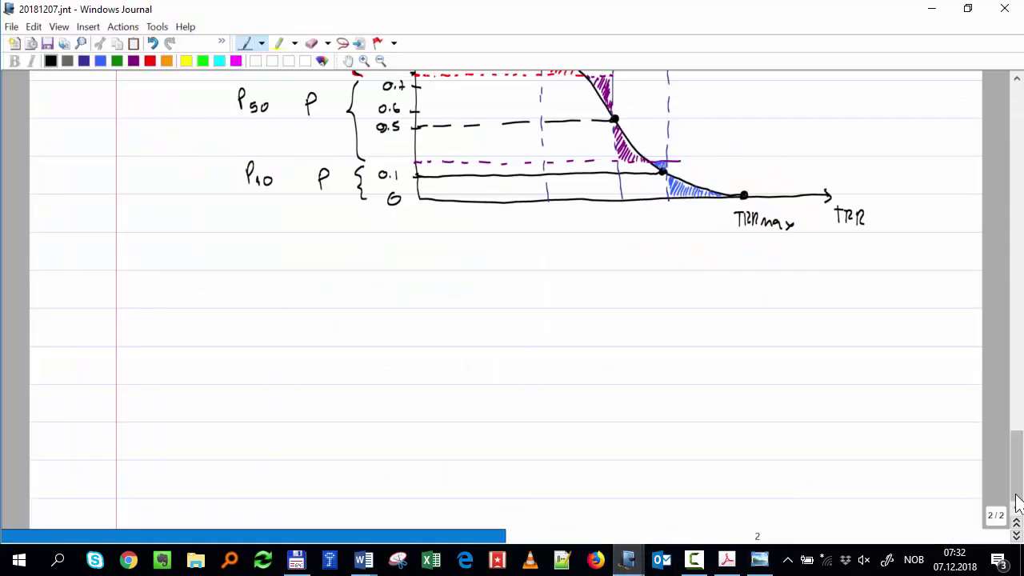
pyautogui.click(1017, 536)
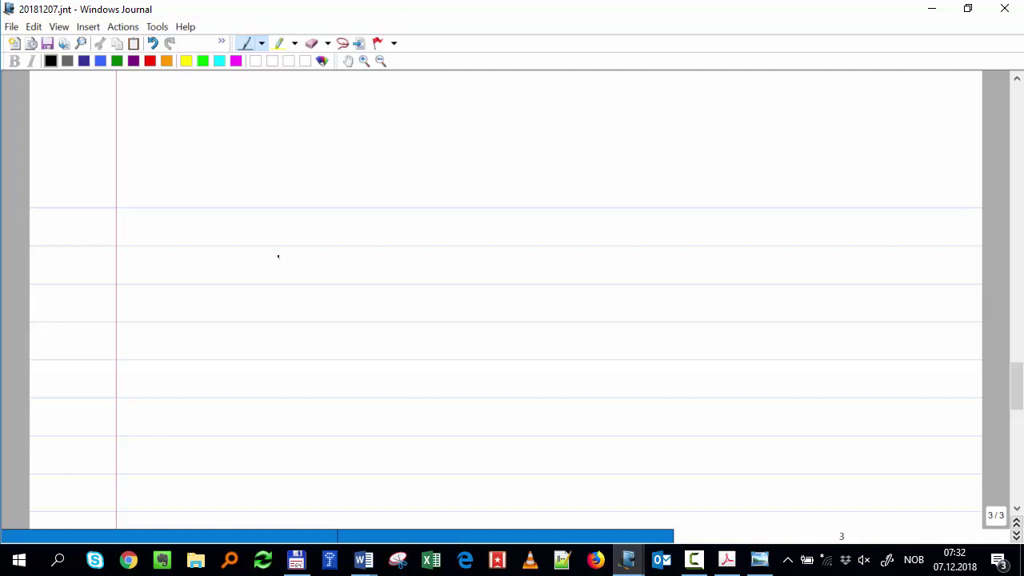
pyautogui.hotkey('ctrl', 'v')
# - Move the pasted expectation curve chart near the upper part of the page beside the margin line and enlarge it slightly
pyautogui.moveTo(304, 277); pyautogui.dragTo(398, 256)
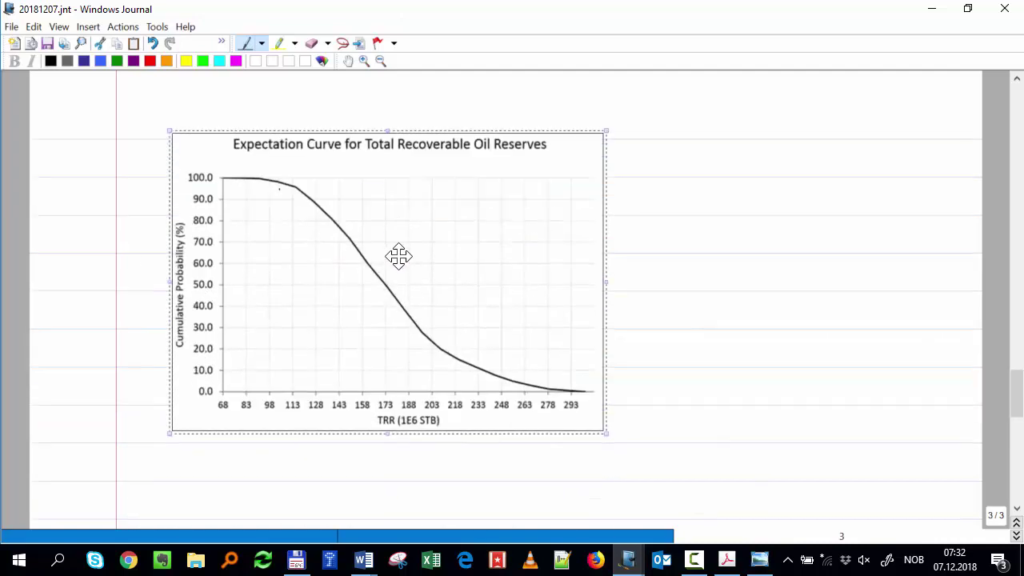
pyautogui.moveTo(606, 433); pyautogui.dragTo(649, 466)
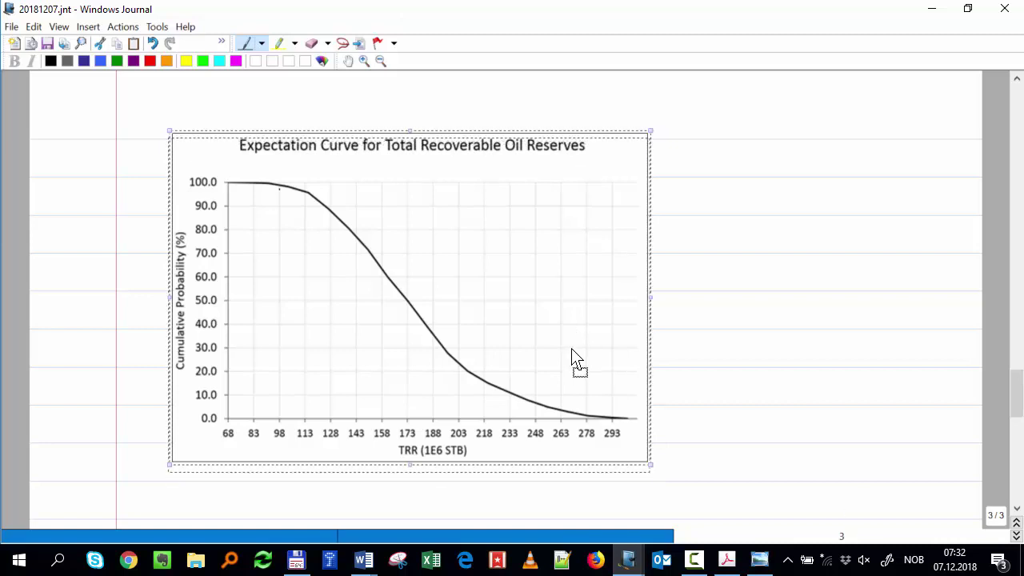
pyautogui.click(745, 354)
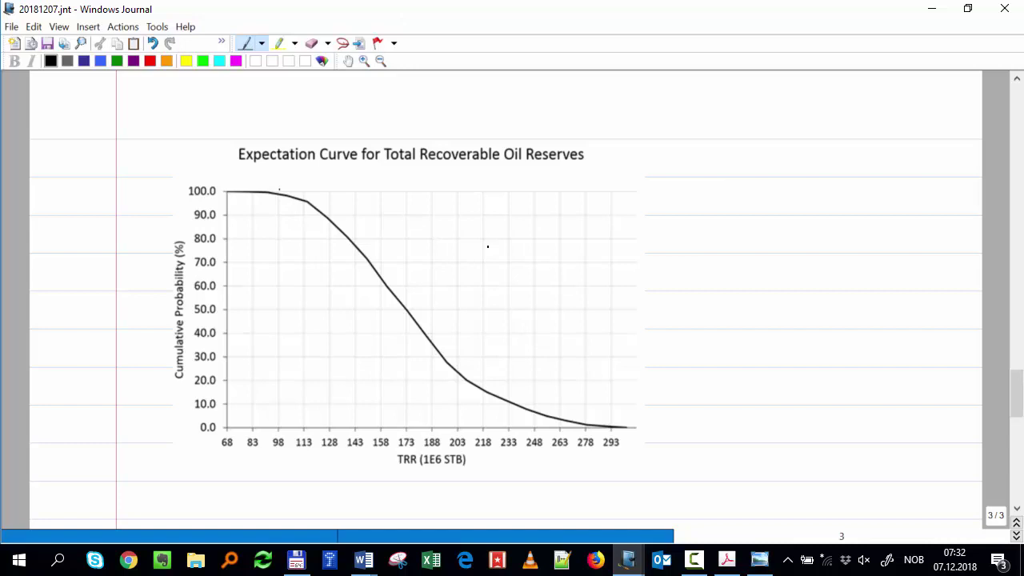
pyautogui.scroll(-1, 529, 252)
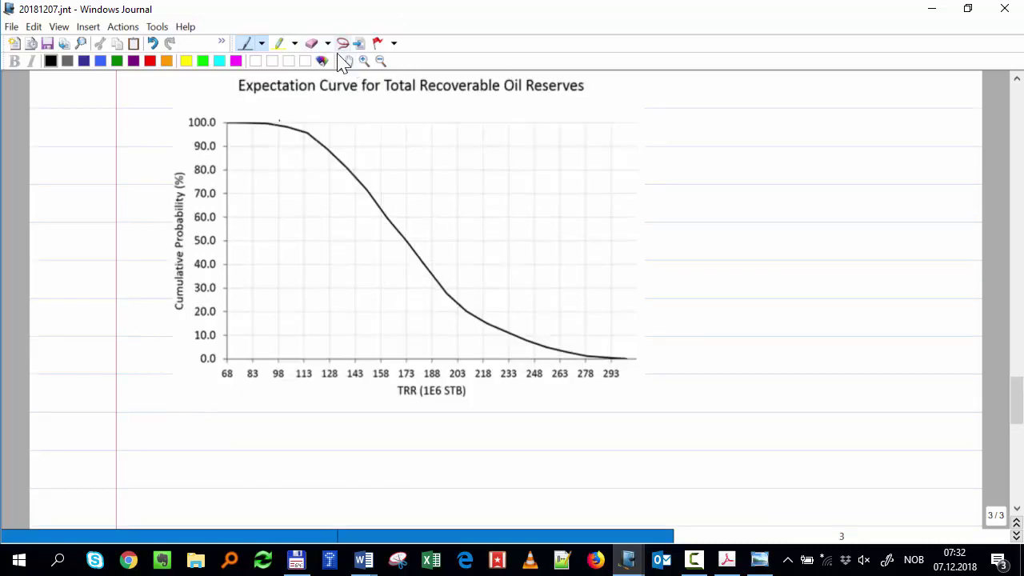
# - Enlarge the expectation curve chart and mark its 90, 50 and 10 percent points in black, with a dashed line labelled P90
pyautogui.click(342, 43)
pyautogui.click(562, 346)
pyautogui.moveTo(648, 403); pyautogui.dragTo(822, 521)
pyautogui.scroll(-1, 816, 345)
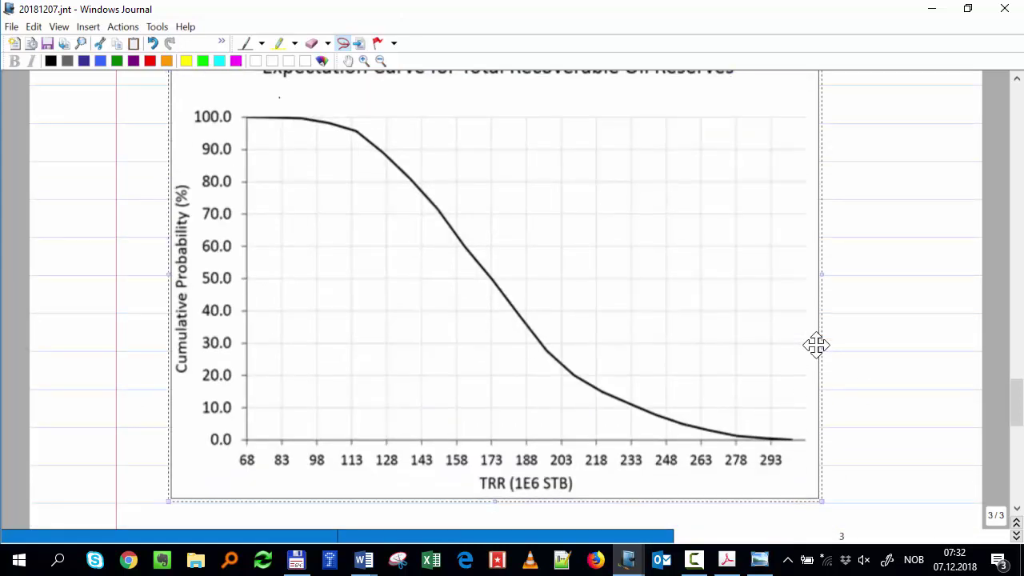
pyautogui.click(247, 43)
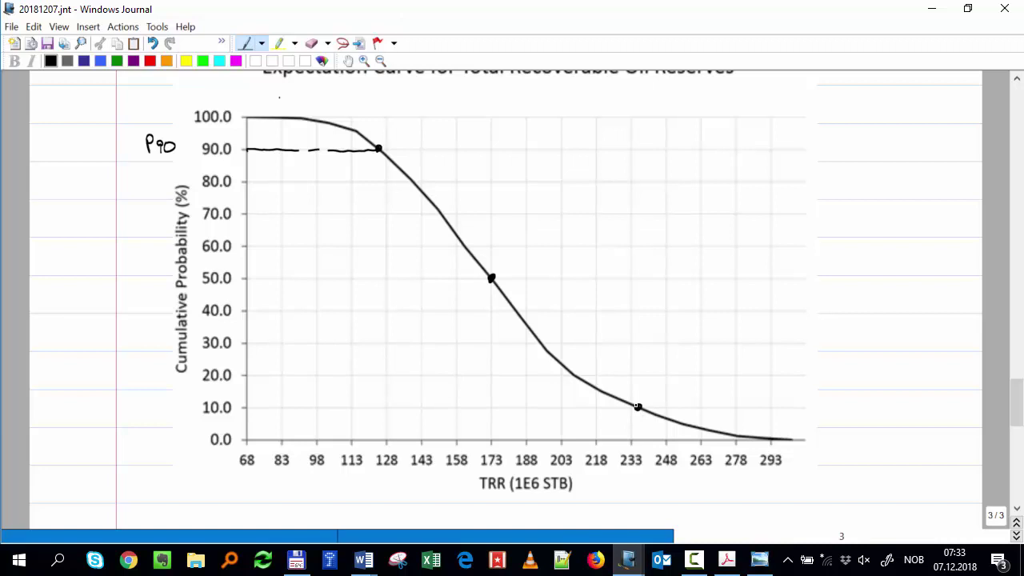
# - Draw red dashed vertical lines through the three marked points down to the TRR axis, starting above the curve at P90
pyautogui.click(150, 61)
pyautogui.moveTo(377, 118); pyautogui.dragTo(381, 237)
pyautogui.click(380, 199)
pyautogui.click(380, 256)
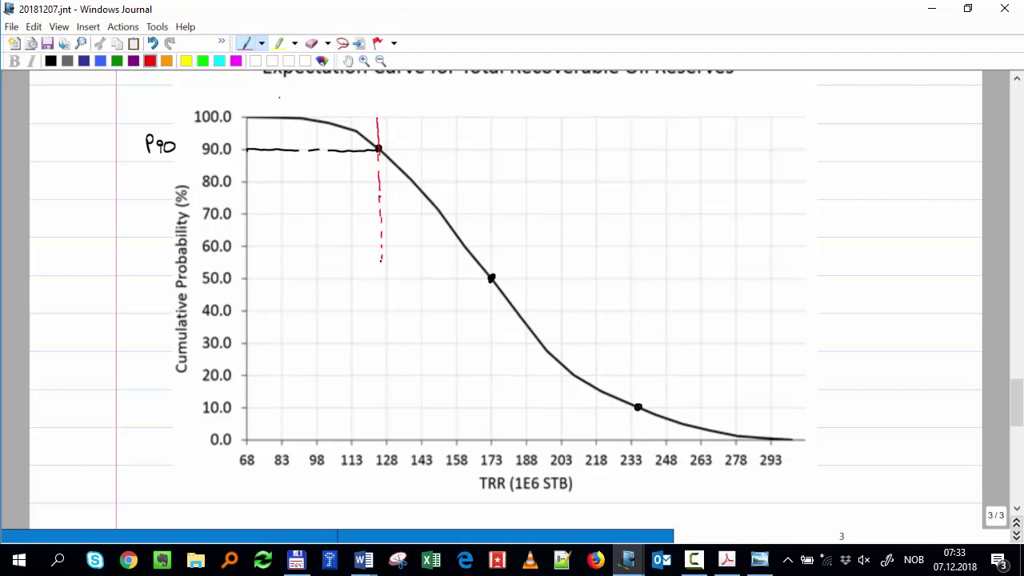
pyautogui.moveTo(382, 276); pyautogui.dragTo(383, 434)
pyautogui.moveTo(492, 280); pyautogui.dragTo(495, 429)
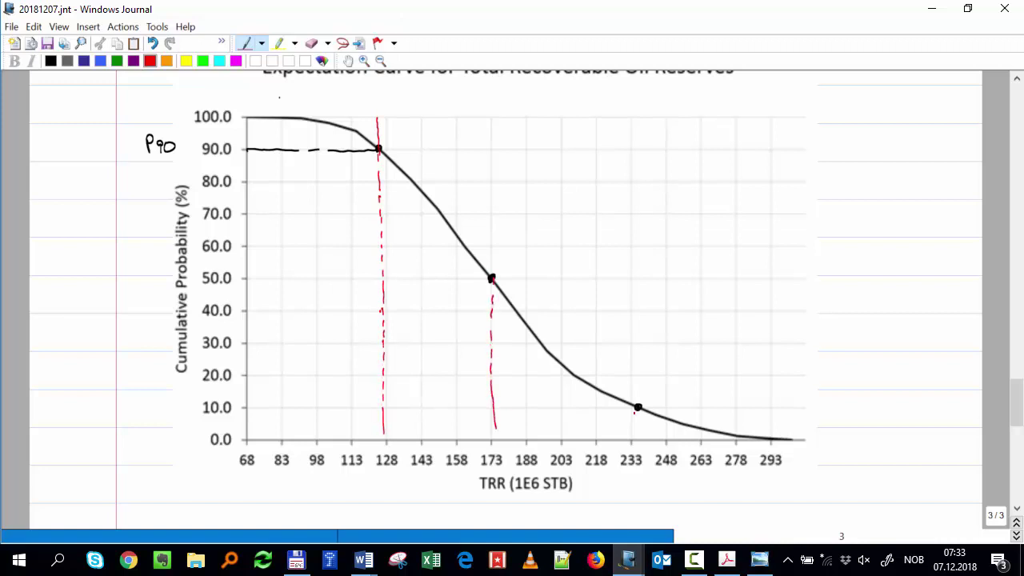
pyautogui.moveTo(638, 417); pyautogui.dragTo(639, 429)
pyautogui.moveTo(495, 430); pyautogui.dragTo(496, 442)
# - Draw a red dashed horizontal line at about 76 percent to the curve and hatch the area above the curve beside the P90 vertical
pyautogui.moveTo(242, 191); pyautogui.dragTo(245, 195)
pyautogui.moveTo(324, 194); pyautogui.dragTo(333, 194)
pyautogui.moveTo(344, 195); pyautogui.dragTo(356, 196)
pyautogui.moveTo(370, 195); pyautogui.dragTo(415, 196)
pyautogui.moveTo(323, 119); pyautogui.dragTo(375, 135)
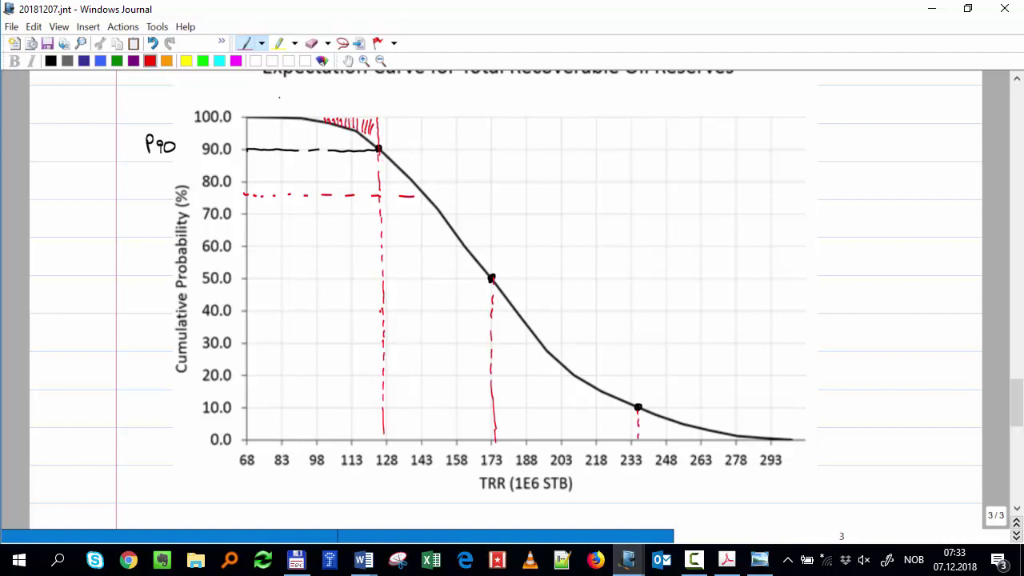
# - Select and delete the red dashed horizontal line at about 76 percent
pyautogui.click(343, 42)
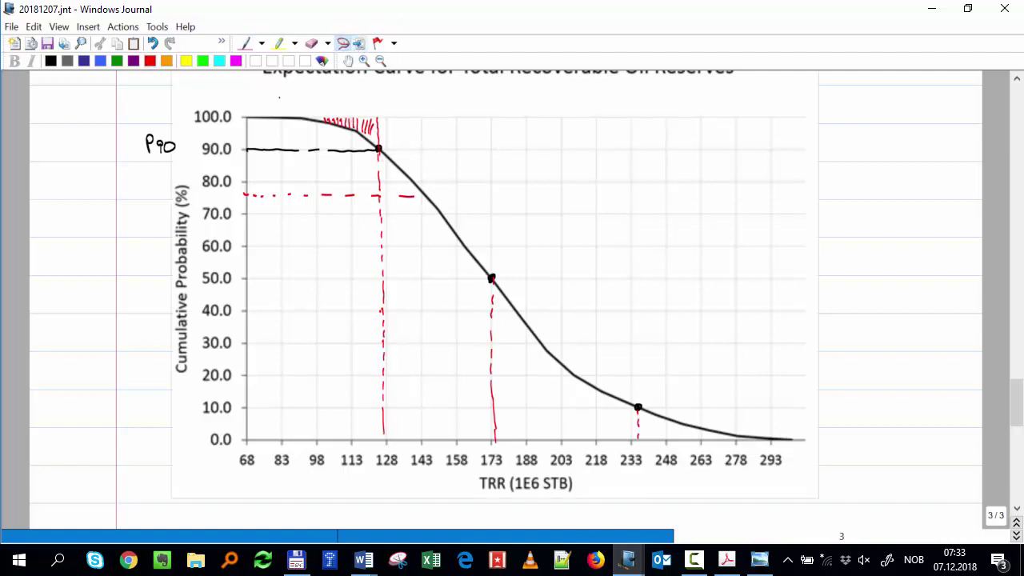
pyautogui.click(409, 194)
pyautogui.click(427, 195)
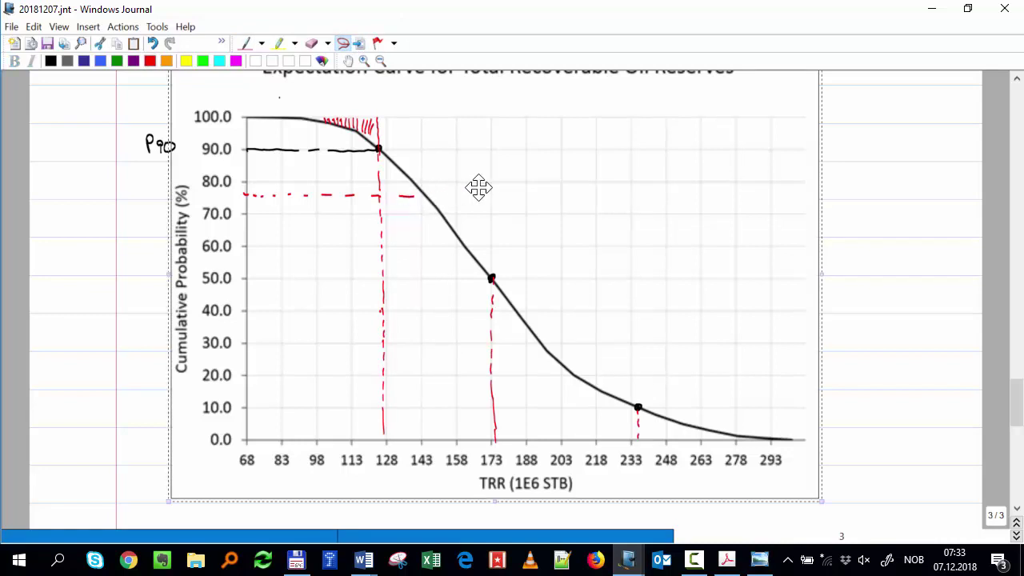
pyautogui.moveTo(464, 190)
pyautogui.mouseDown()
pyautogui.moveTo(213, 222)
pyautogui.moveTo(485, 210)
pyautogui.moveTo(480, 200)
pyautogui.mouseUp()
pyautogui.press('Delete')
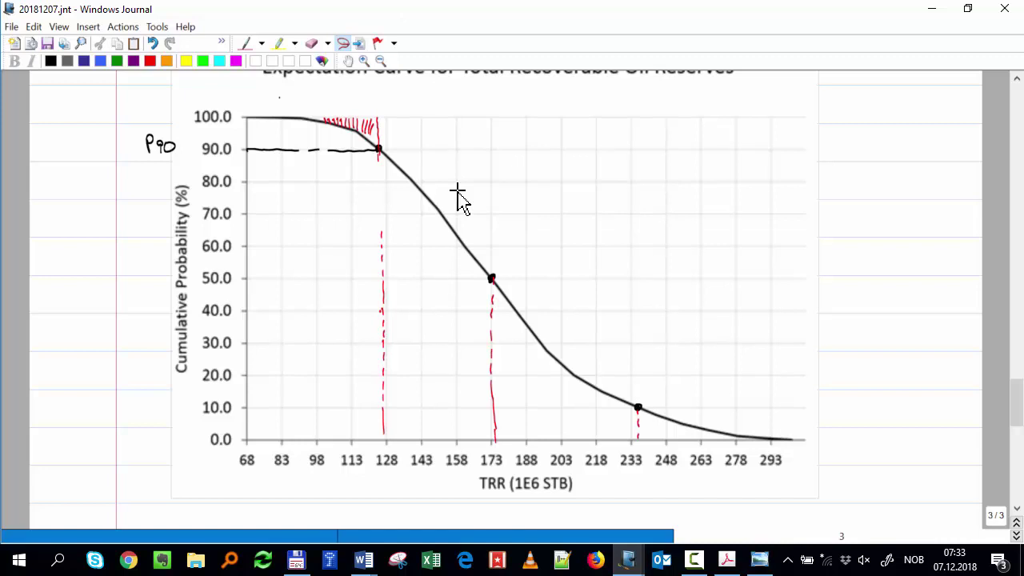
# - Redraw the missing part of the red dashed P90 vertical line just below its marked point
pyautogui.click(246, 43)
pyautogui.moveTo(380, 160); pyautogui.dragTo(381, 188)
pyautogui.moveTo(381, 192); pyautogui.dragTo(382, 213)
pyautogui.moveTo(381, 214); pyautogui.dragTo(382, 238)
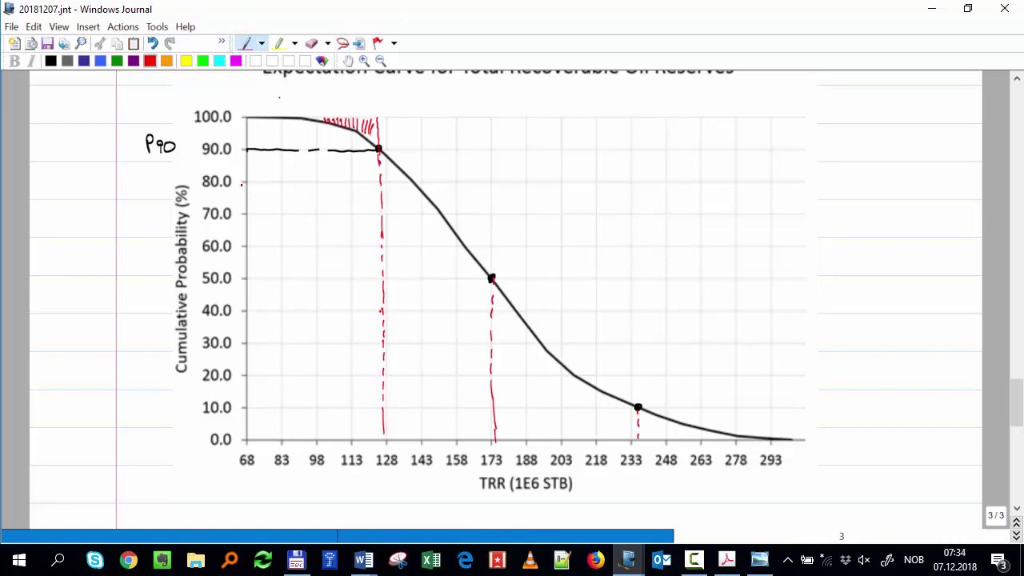
# - Draw a red dashed horizontal line at about 79 percent, hatch the area under the curve down to it, and write P = 0.21 beside P90
pyautogui.moveTo(242, 185)
pyautogui.mouseDown()
pyautogui.moveTo(378, 186)
pyautogui.moveTo(387, 168)
pyautogui.moveTo(395, 184)
pyautogui.moveTo(410, 183)
pyautogui.mouseUp()
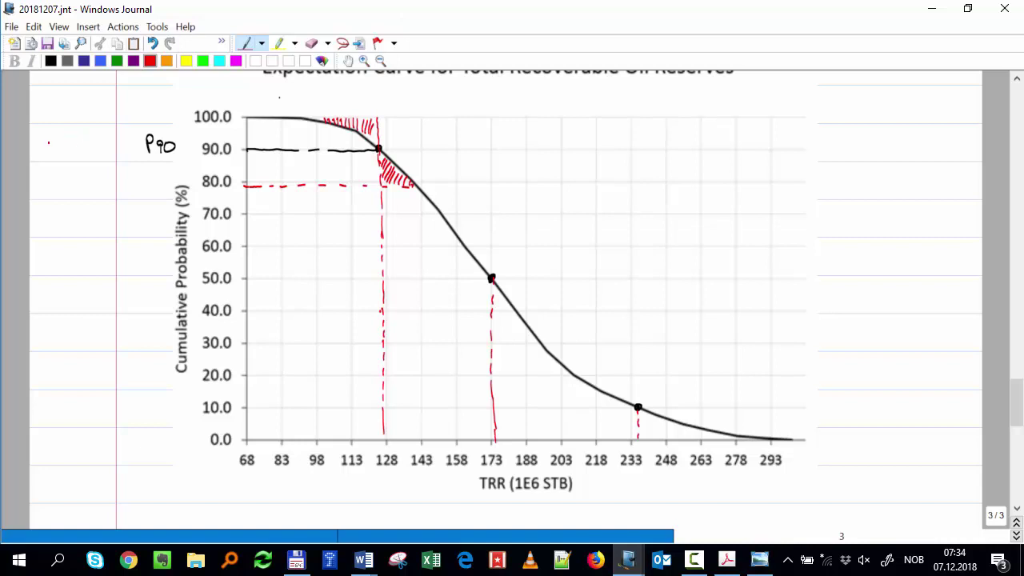
pyautogui.moveTo(47, 134); pyautogui.dragTo(47, 146)
pyautogui.moveTo(56, 143); pyautogui.dragTo(78, 139)
pyautogui.click(90, 144)
pyautogui.moveTo(90, 137); pyautogui.dragTo(106, 144)
# - Extend the 79 percent dashed line across the chart and the P50 vertical upward, and hatch the area they enclose above the curve
pyautogui.moveTo(410, 185); pyautogui.dragTo(798, 181)
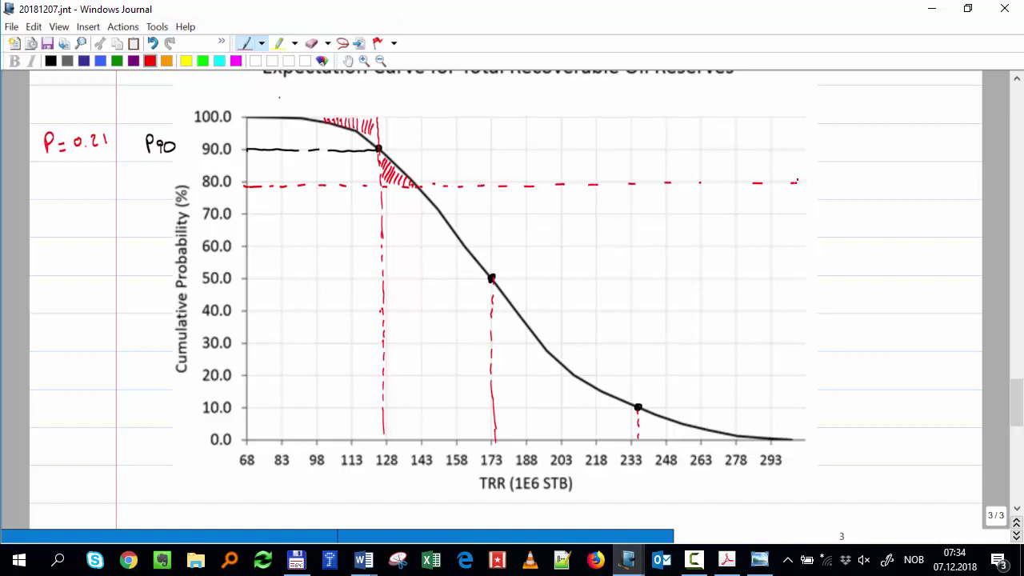
pyautogui.moveTo(492, 277); pyautogui.dragTo(492, 140)
pyautogui.moveTo(426, 187); pyautogui.dragTo(457, 237)
pyautogui.moveTo(462, 192)
pyautogui.mouseDown()
pyautogui.moveTo(465, 242)
pyautogui.moveTo(483, 250)
pyautogui.moveTo(488, 268)
pyautogui.mouseUp()
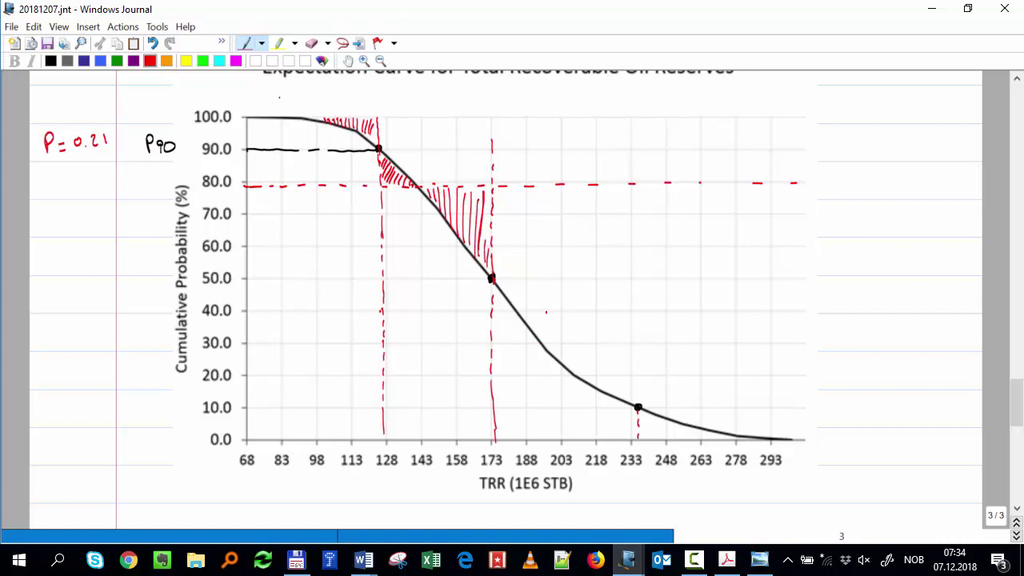
# - Draw a red dashed horizontal line at about 20 percent, extend the P10 vertical up to it, and hatch the area below the P50 point
pyautogui.moveTo(497, 292); pyautogui.dragTo(497, 338)
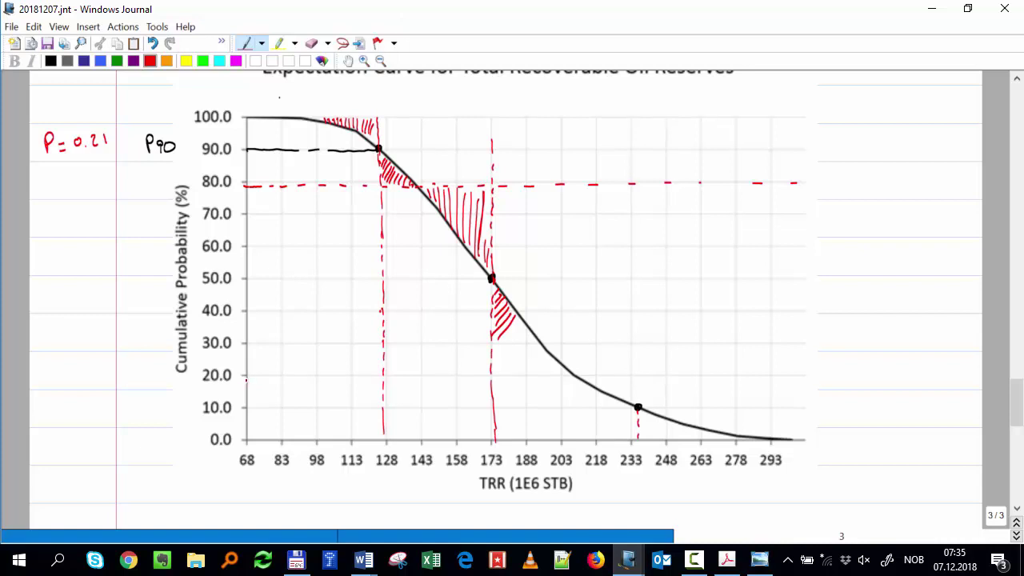
pyautogui.moveTo(246, 375); pyautogui.dragTo(589, 374)
pyautogui.moveTo(769, 375); pyautogui.dragTo(778, 375)
pyautogui.moveTo(788, 375); pyautogui.dragTo(801, 374)
pyautogui.moveTo(634, 376); pyautogui.dragTo(636, 390)
pyautogui.moveTo(492, 354)
pyautogui.mouseDown()
pyautogui.moveTo(525, 320)
pyautogui.moveTo(528, 334)
pyautogui.mouseUp()
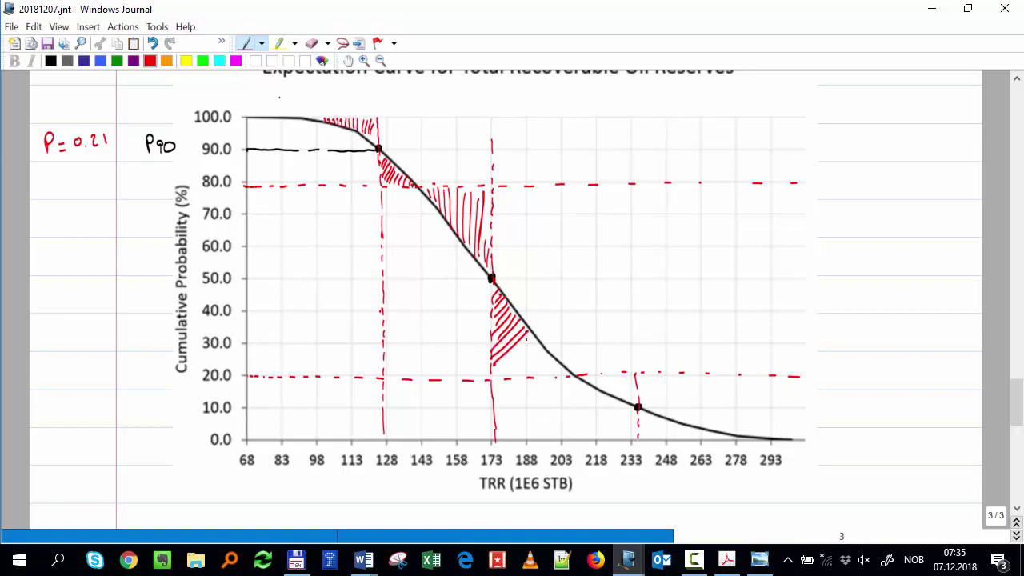
pyautogui.moveTo(491, 374)
pyautogui.mouseDown()
pyautogui.moveTo(531, 343)
pyautogui.moveTo(557, 364)
pyautogui.mouseUp()
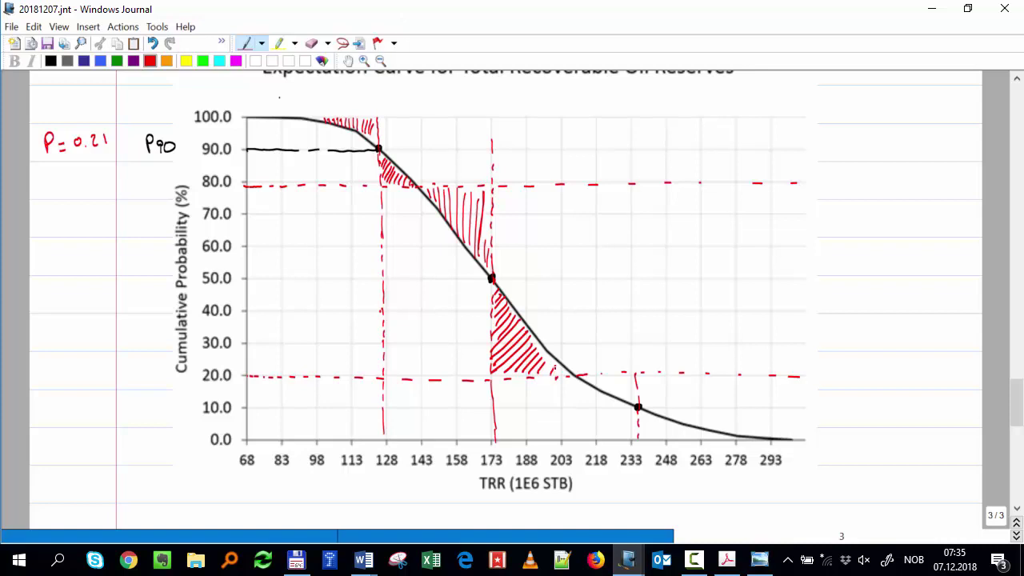
# - Label P50 in red beside the axis, write 79-20 and 0.59 next to it, and bracket the range between the two dashed lines
pyautogui.moveTo(137, 255); pyautogui.dragTo(137, 274)
pyautogui.moveTo(137, 254)
pyautogui.mouseDown()
pyautogui.moveTo(137, 267)
pyautogui.moveTo(150, 264)
pyautogui.moveTo(143, 274)
pyautogui.moveTo(158, 265)
pyautogui.mouseUp()
pyautogui.moveTo(38, 260); pyautogui.dragTo(77, 270)
pyautogui.moveTo(88, 261); pyautogui.dragTo(89, 262)
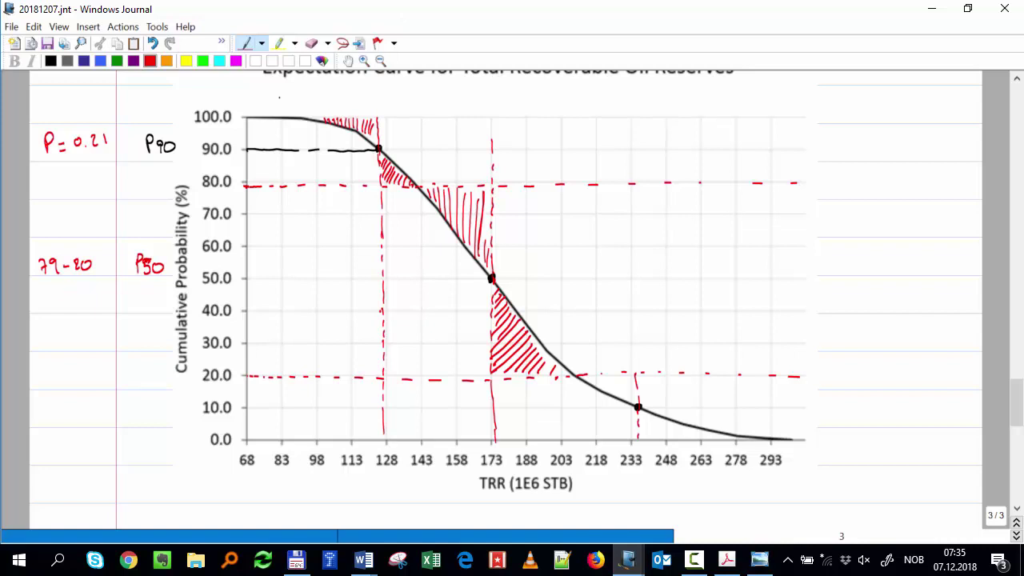
pyautogui.moveTo(64, 289); pyautogui.dragTo(77, 300)
pyautogui.click(72, 298)
pyautogui.moveTo(94, 285); pyautogui.dragTo(89, 301)
pyautogui.moveTo(147, 191)
pyautogui.mouseDown()
pyautogui.moveTo(120, 233)
pyautogui.moveTo(126, 318)
pyautogui.moveTo(145, 372)
pyautogui.mouseUp()
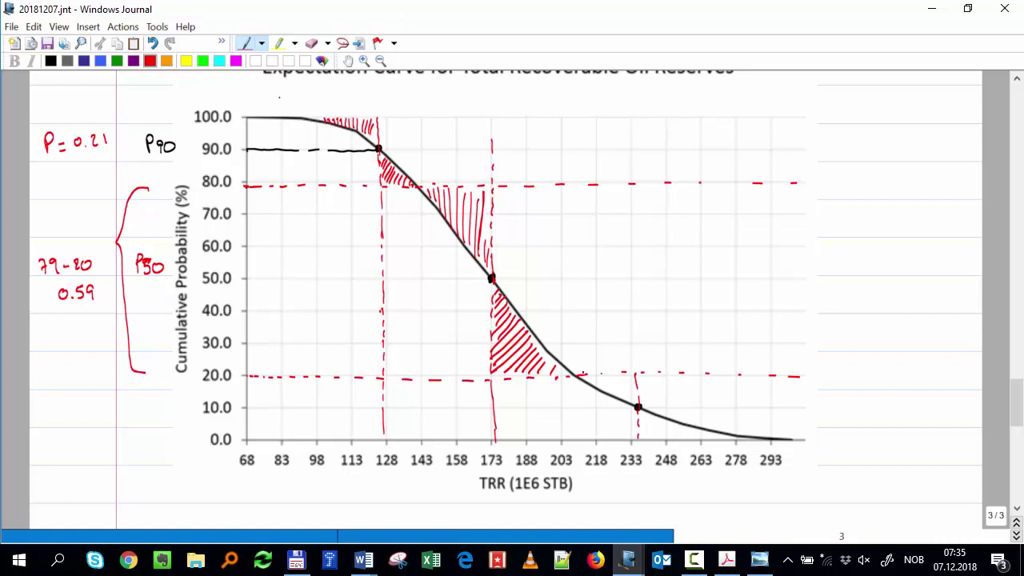
# - Hatch the areas on both sides of the P10 vertical line and write P10 with P = 0.2 beside the axis
pyautogui.moveTo(584, 375)
pyautogui.mouseDown()
pyautogui.moveTo(632, 396)
pyautogui.moveTo(659, 436)
pyautogui.moveTo(719, 438)
pyautogui.mouseUp()
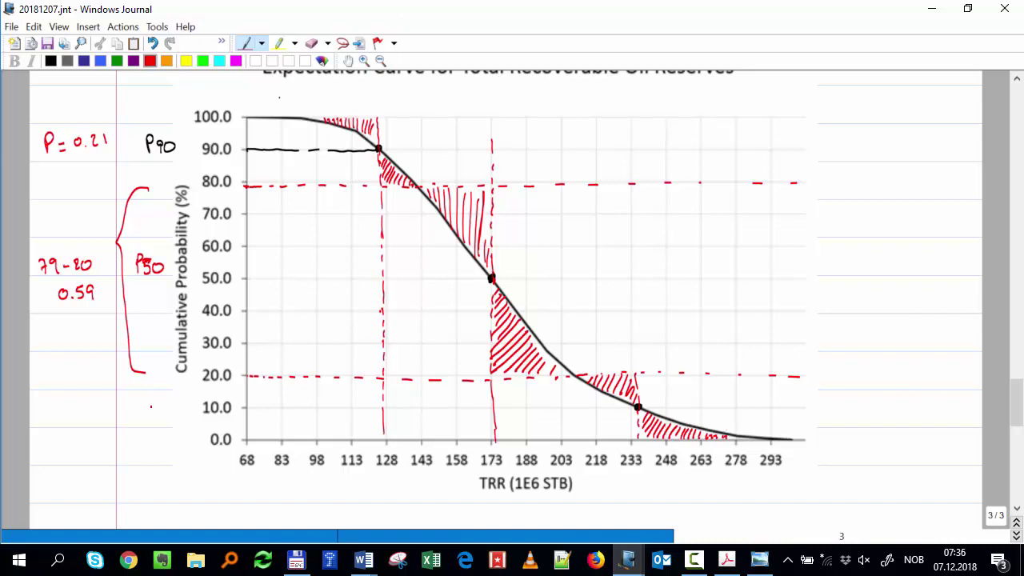
pyautogui.moveTo(135, 416)
pyautogui.mouseDown()
pyautogui.moveTo(144, 404)
pyautogui.moveTo(150, 416)
pyautogui.mouseUp()
pyautogui.moveTo(163, 405); pyautogui.dragTo(165, 406)
pyautogui.moveTo(54, 399); pyautogui.dragTo(74, 413)
pyautogui.moveTo(64, 417)
pyautogui.mouseDown()
pyautogui.moveTo(84, 407)
pyautogui.moveTo(110, 417)
pyautogui.mouseUp()
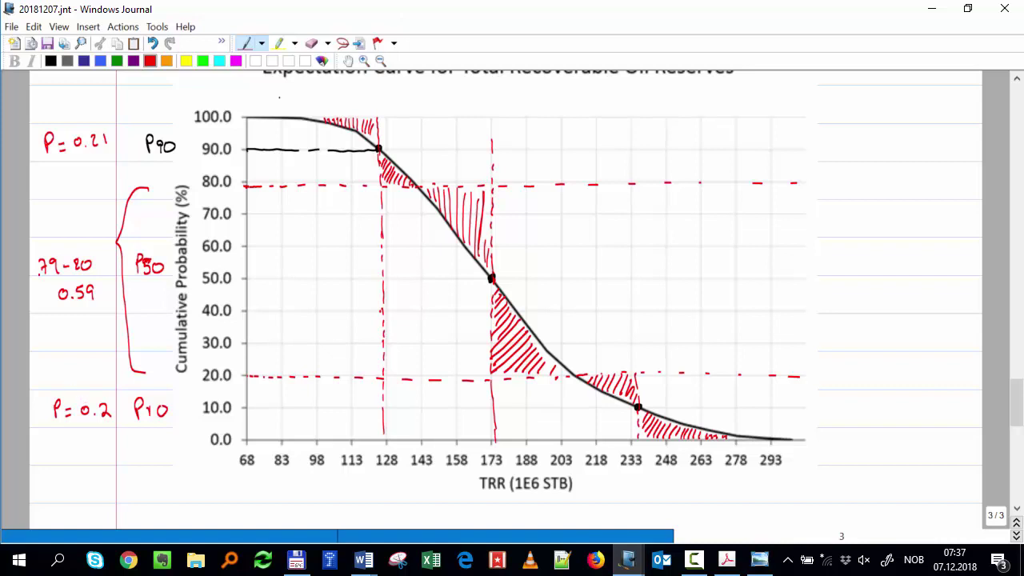
# - Draw a two-column table in black at the chart's upper right corner with the headings TRR and P
pyautogui.scroll(-1, 306, 457)
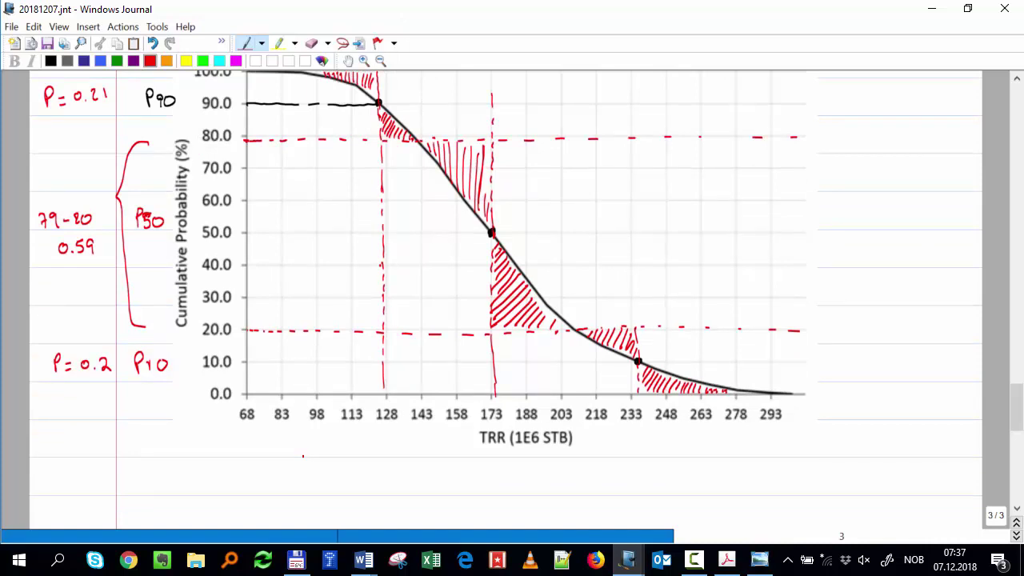
pyautogui.scroll(1, 302, 456)
pyautogui.scroll(-1, 278, 456)
pyautogui.scroll(6, 280, 456)
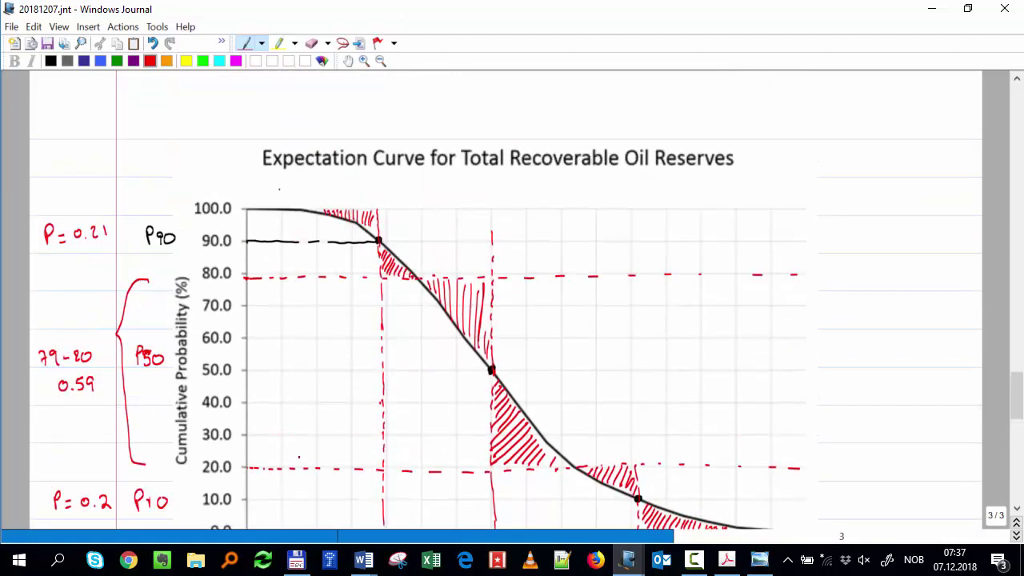
pyautogui.scroll(-3, 297, 457)
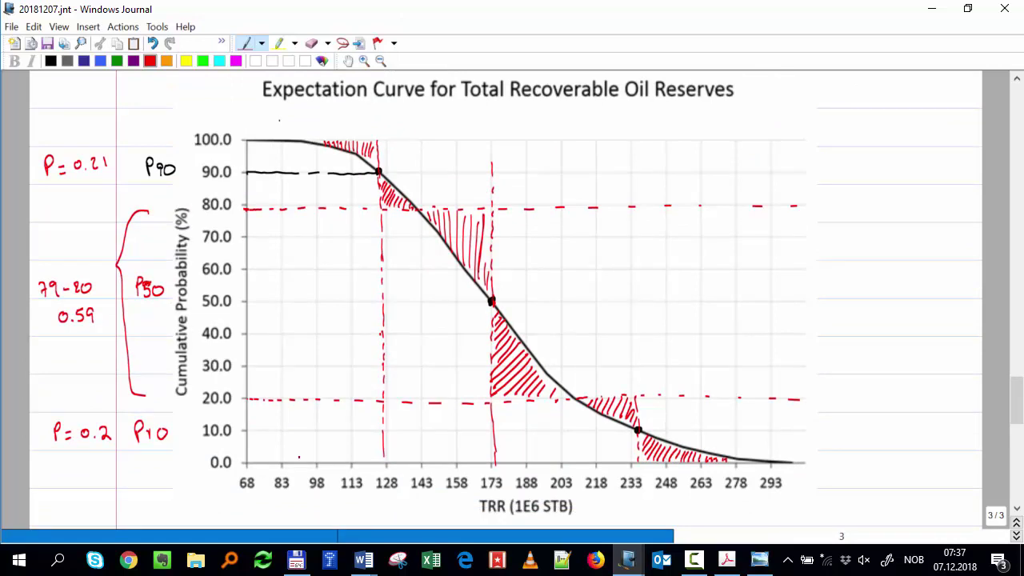
pyautogui.click(51, 61)
pyautogui.moveTo(768, 125)
pyautogui.mouseDown()
pyautogui.moveTo(774, 140)
pyautogui.moveTo(803, 140)
pyautogui.mouseUp()
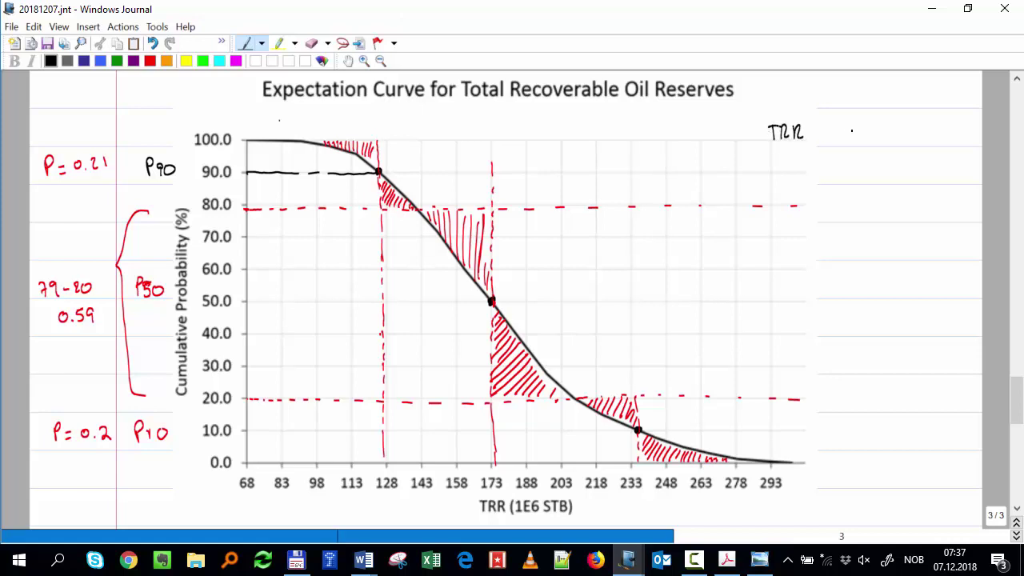
pyautogui.moveTo(872, 119); pyautogui.dragTo(874, 128)
pyautogui.moveTo(756, 149); pyautogui.dragTo(896, 144)
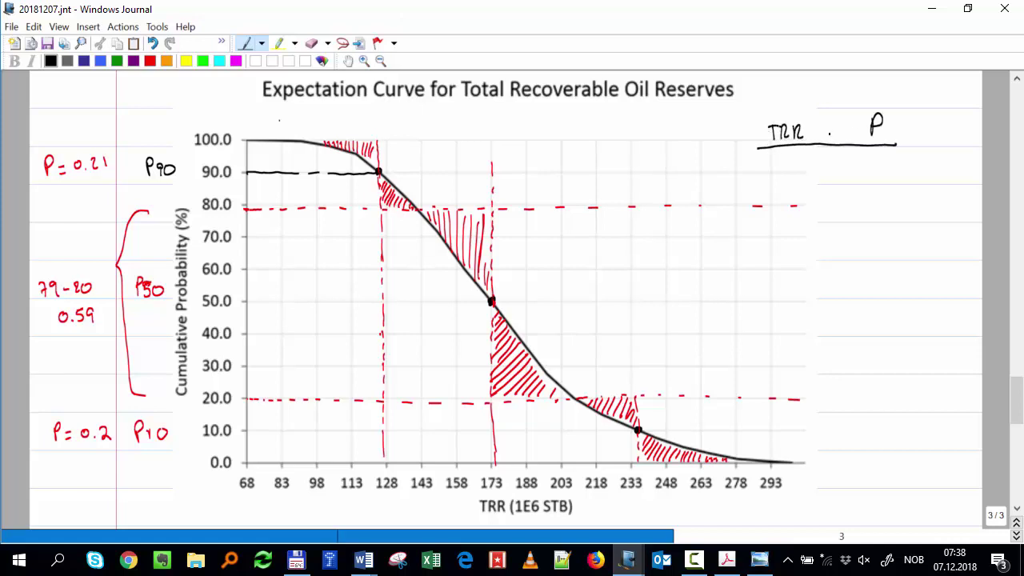
pyautogui.moveTo(830, 102); pyautogui.dragTo(829, 317)
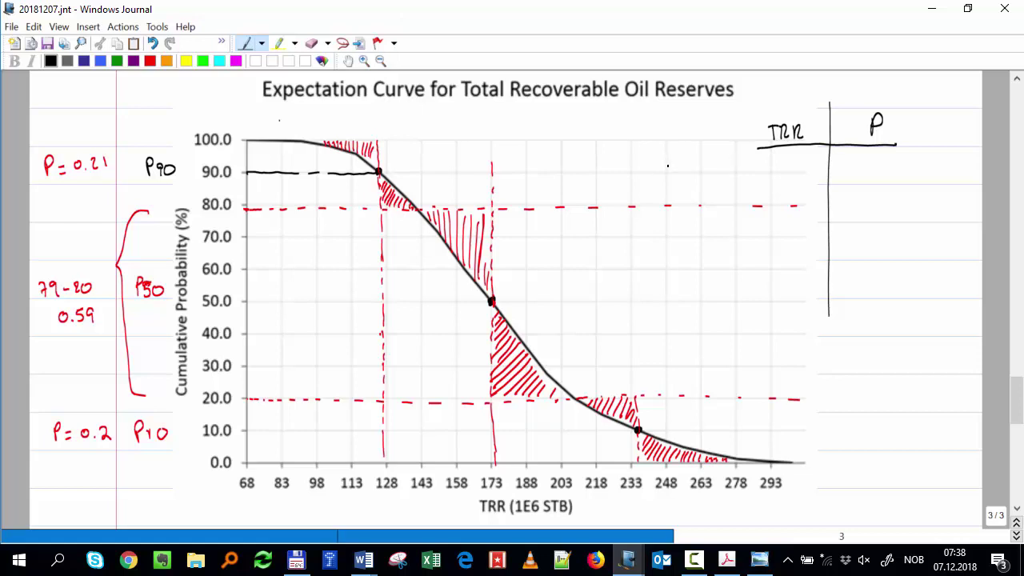
# - Write the P90 row of the table with TRR 128E6 stb and probability 0.21, ticking the TRR axis near 128
pyautogui.moveTo(671, 164)
pyautogui.mouseDown()
pyautogui.moveTo(687, 179)
pyautogui.moveTo(699, 167)
pyautogui.mouseUp()
pyautogui.moveTo(370, 460); pyautogui.dragTo(371, 465)
pyautogui.moveTo(733, 167)
pyautogui.mouseDown()
pyautogui.moveTo(733, 178)
pyautogui.moveTo(767, 177)
pyautogui.mouseUp()
pyautogui.moveTo(760, 165); pyautogui.dragTo(773, 170)
pyautogui.moveTo(780, 164)
pyautogui.mouseDown()
pyautogui.moveTo(776, 175)
pyautogui.moveTo(797, 177)
pyautogui.mouseUp()
pyautogui.moveTo(794, 165); pyautogui.dragTo(801, 166)
pyautogui.moveTo(805, 160); pyautogui.dragTo(807, 178)
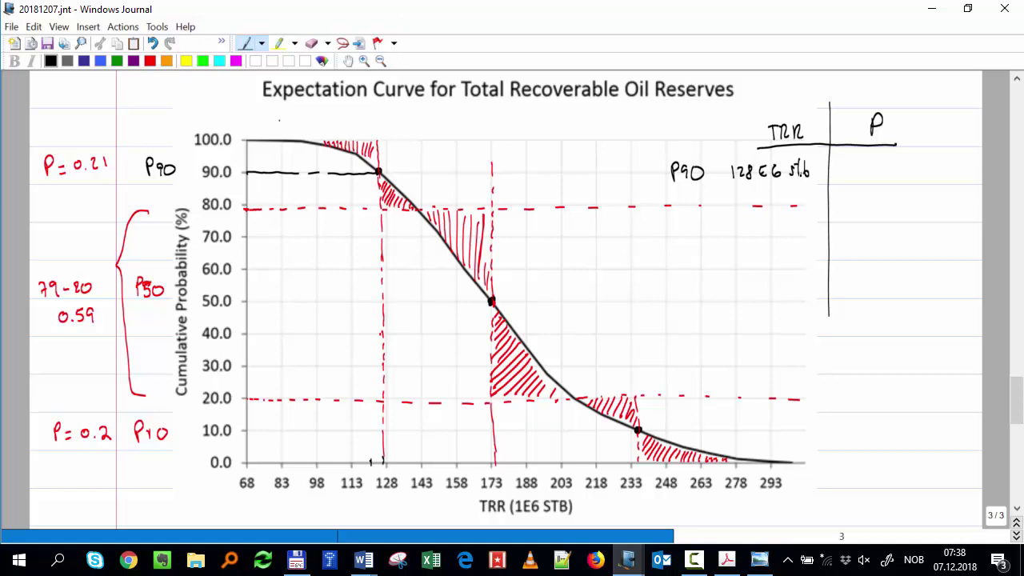
pyautogui.moveTo(856, 162); pyautogui.dragTo(888, 174)
pyautogui.click(864, 174)
pyautogui.click(893, 173)
# - Write the P50 row of the table with TRR 173E6 stb and probability 0.59
pyautogui.moveTo(671, 212)
pyautogui.mouseDown()
pyautogui.moveTo(671, 230)
pyautogui.moveTo(680, 221)
pyautogui.mouseUp()
pyautogui.moveTo(691, 213); pyautogui.dragTo(682, 229)
pyautogui.moveTo(701, 216)
pyautogui.mouseDown()
pyautogui.moveTo(738, 224)
pyautogui.moveTo(869, 207)
pyautogui.moveTo(869, 218)
pyautogui.moveTo(887, 219)
pyautogui.mouseUp()
pyautogui.click(865, 216)
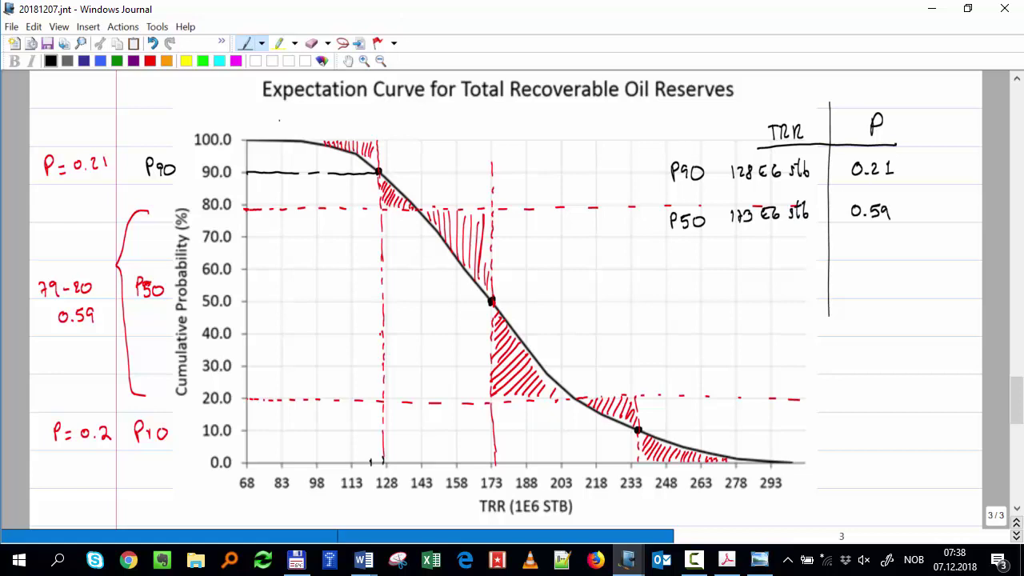
# - Write the P10 row of the table with TRR 233E6 stb and probability 0.2
pyautogui.moveTo(671, 258); pyautogui.dragTo(670, 275)
pyautogui.moveTo(671, 259); pyautogui.dragTo(673, 267)
pyautogui.moveTo(682, 260)
pyautogui.mouseDown()
pyautogui.moveTo(682, 271)
pyautogui.moveTo(692, 261)
pyautogui.mouseUp()
pyautogui.moveTo(725, 260)
pyautogui.mouseDown()
pyautogui.moveTo(732, 270)
pyautogui.moveTo(769, 265)
pyautogui.mouseUp()
pyautogui.moveTo(780, 257)
pyautogui.mouseDown()
pyautogui.moveTo(775, 269)
pyautogui.moveTo(793, 268)
pyautogui.mouseUp()
pyautogui.moveTo(803, 247)
pyautogui.mouseDown()
pyautogui.moveTo(804, 268)
pyautogui.moveTo(806, 256)
pyautogui.mouseUp()
pyautogui.moveTo(808, 249)
pyautogui.mouseDown()
pyautogui.moveTo(815, 267)
pyautogui.moveTo(854, 256)
pyautogui.moveTo(884, 267)
pyautogui.moveTo(867, 267)
pyautogui.mouseUp()
pyautogui.click(866, 266)
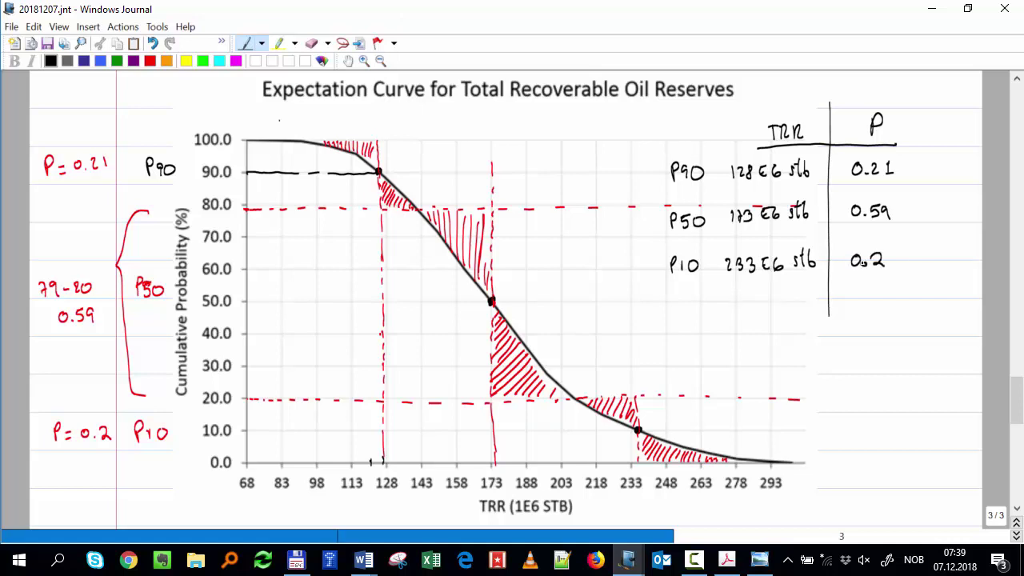
# - Review the decision tree's CAPEX and TRR branch probabilities on page 2 against the discretized TRR table on page 3
pyautogui.scroll(15, 800, 336)
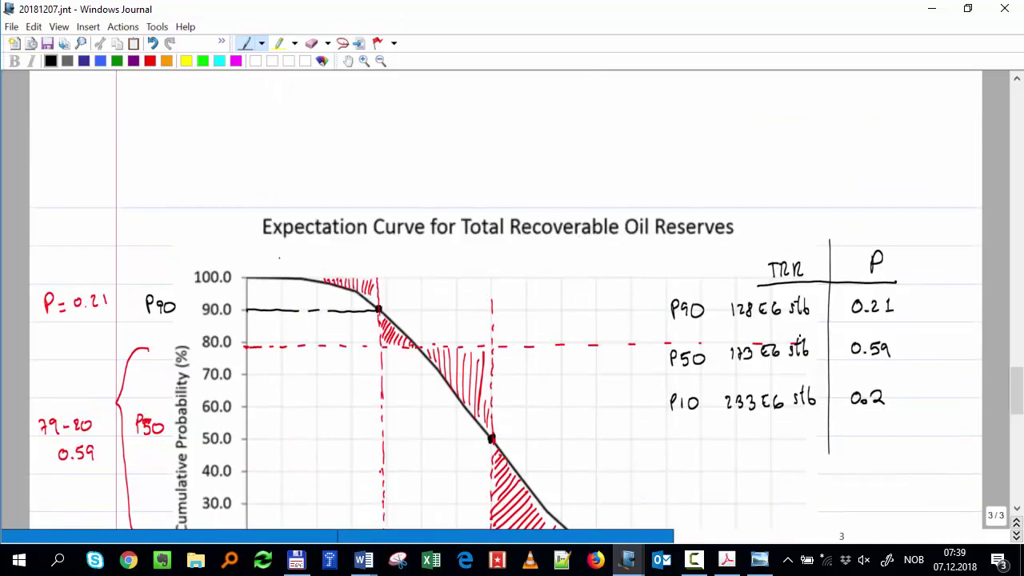
pyautogui.scroll(10, 512, 320)
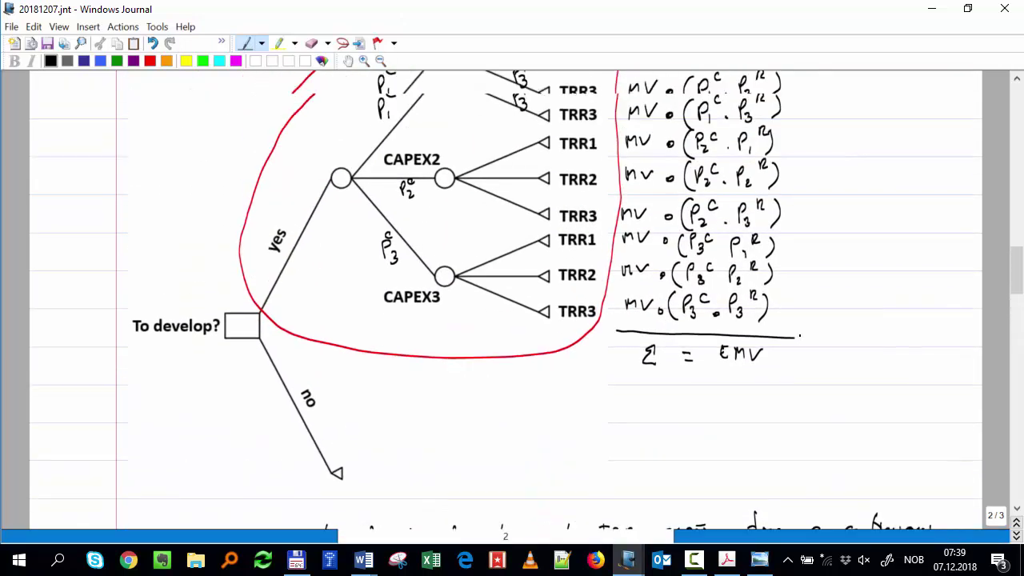
pyautogui.click(348, 62)
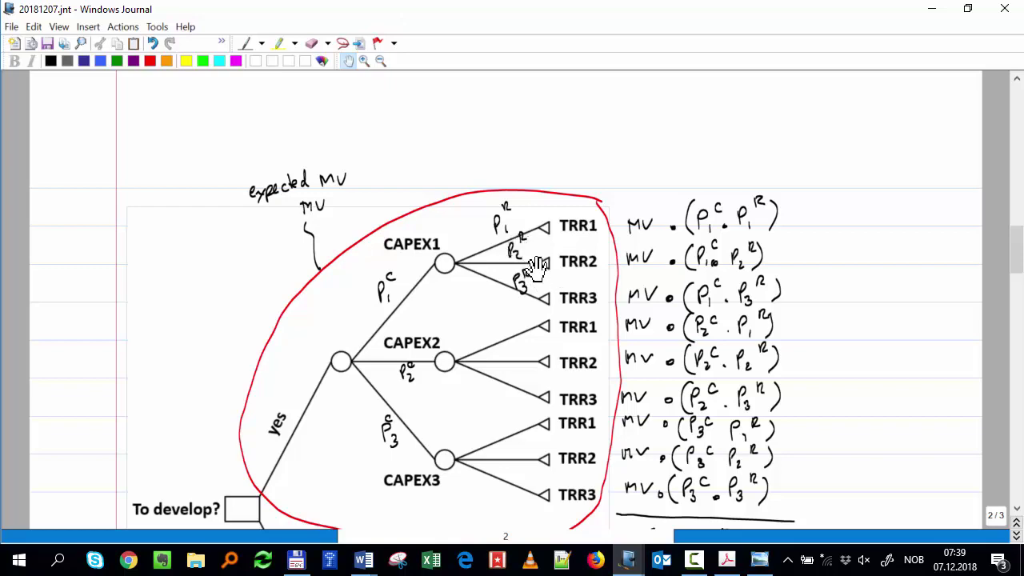
pyautogui.scroll(-5, 520, 288)
pyautogui.scroll(-20, 515, 295)
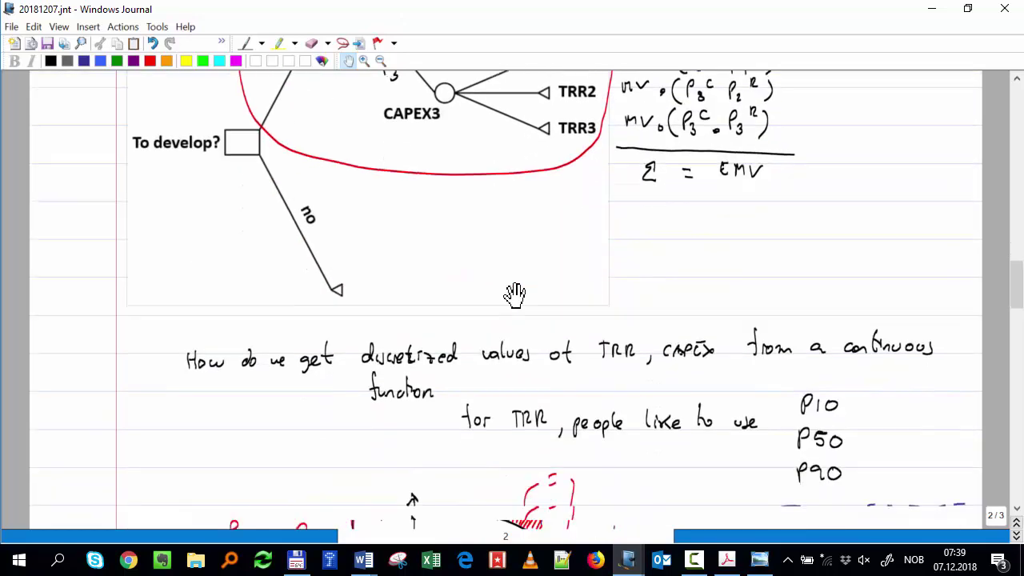
pyautogui.scroll(-7, 515, 295)
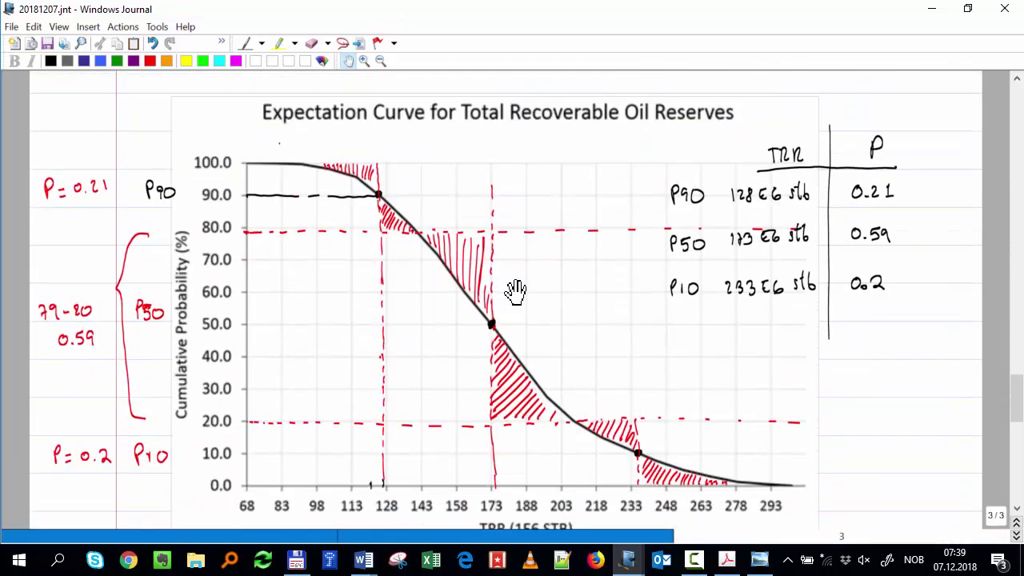
pyautogui.scroll(-1, 517, 290)
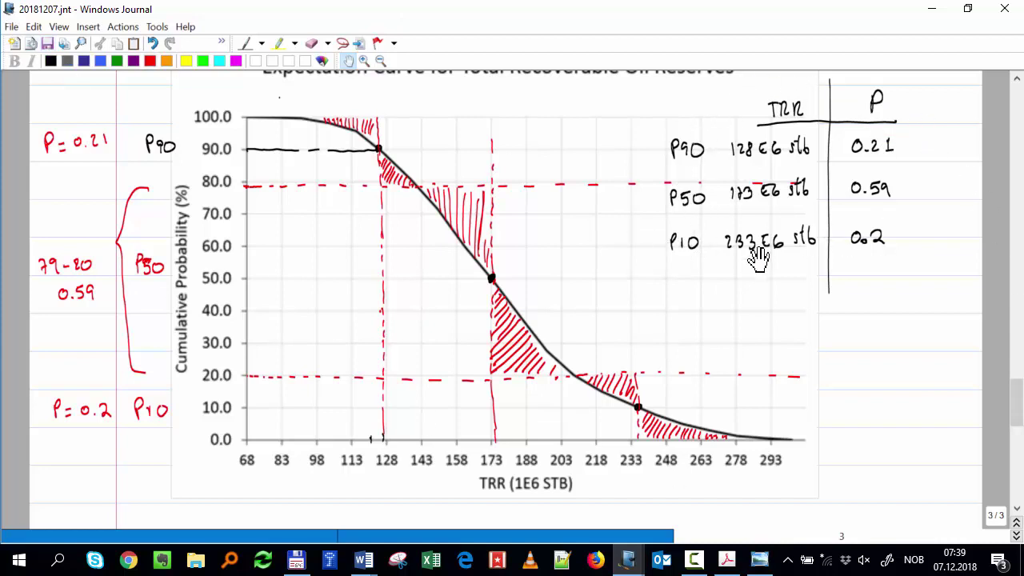
pyautogui.scroll(3, 670, 272)
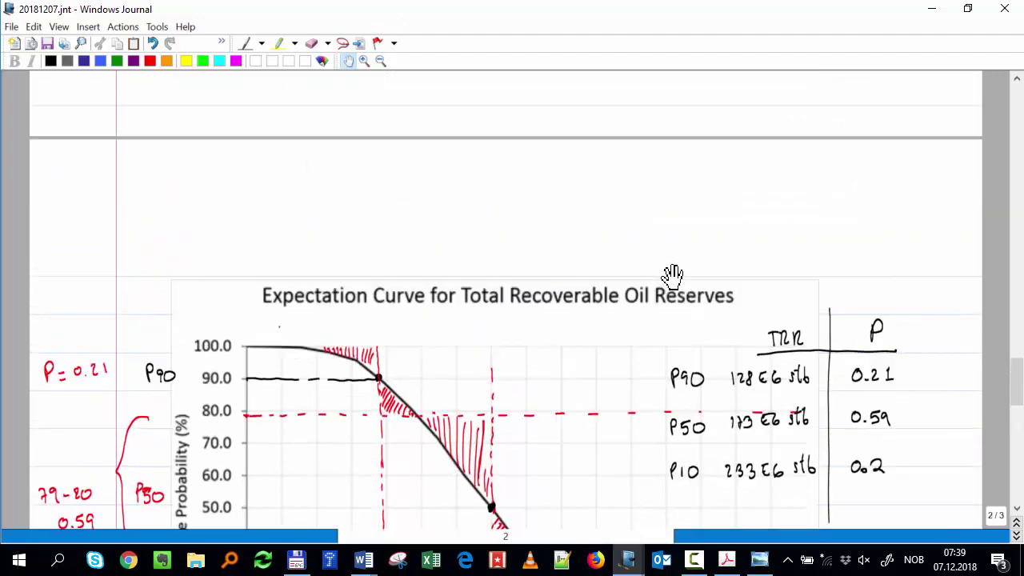
# - Compare the CAPEX and TRR branching order in the page 2 decision tree with the handwritten decision tree on page 1
pyautogui.scroll(7, 672, 274)
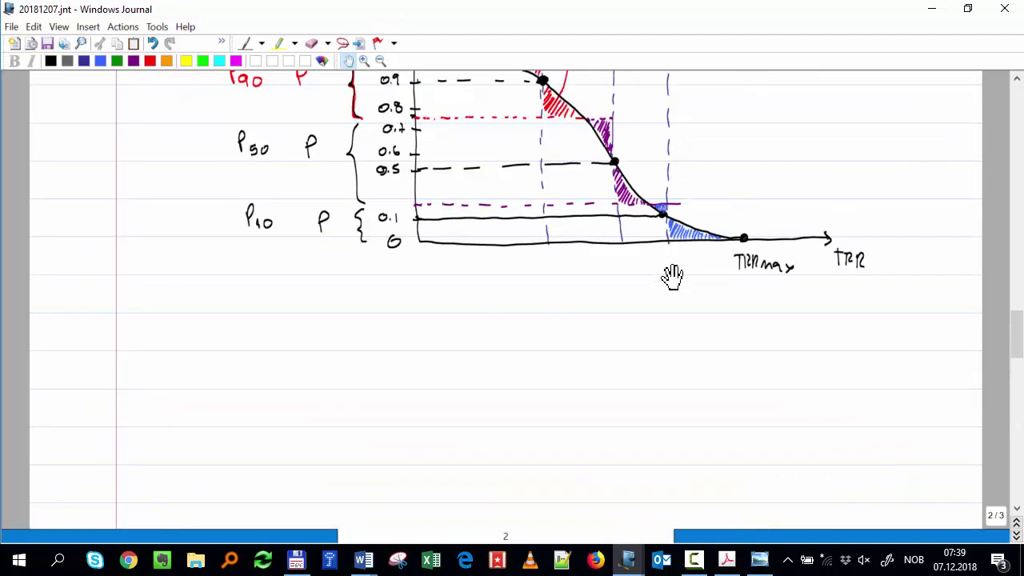
pyautogui.scroll(3, 672, 276)
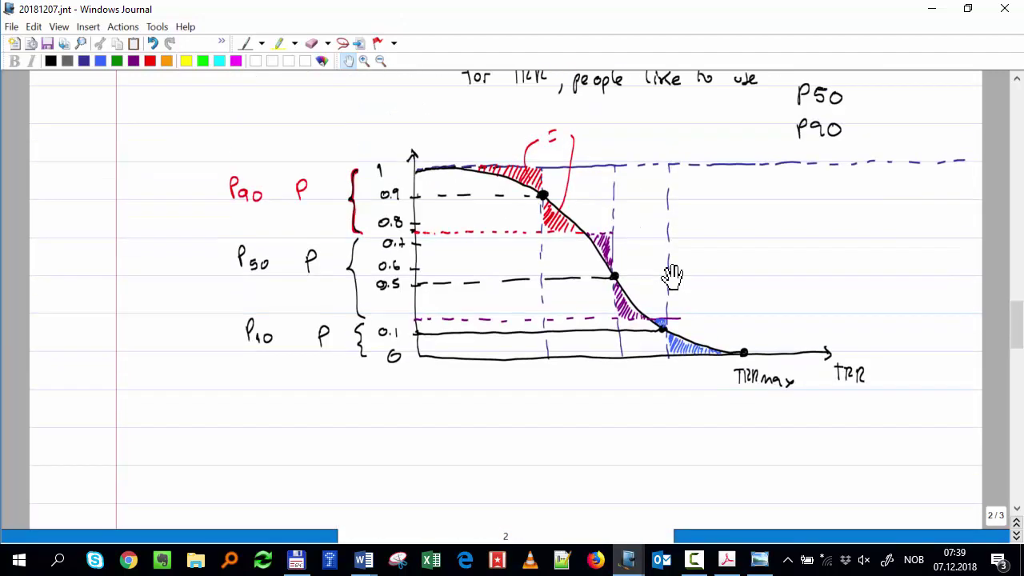
pyautogui.scroll(8, 672, 276)
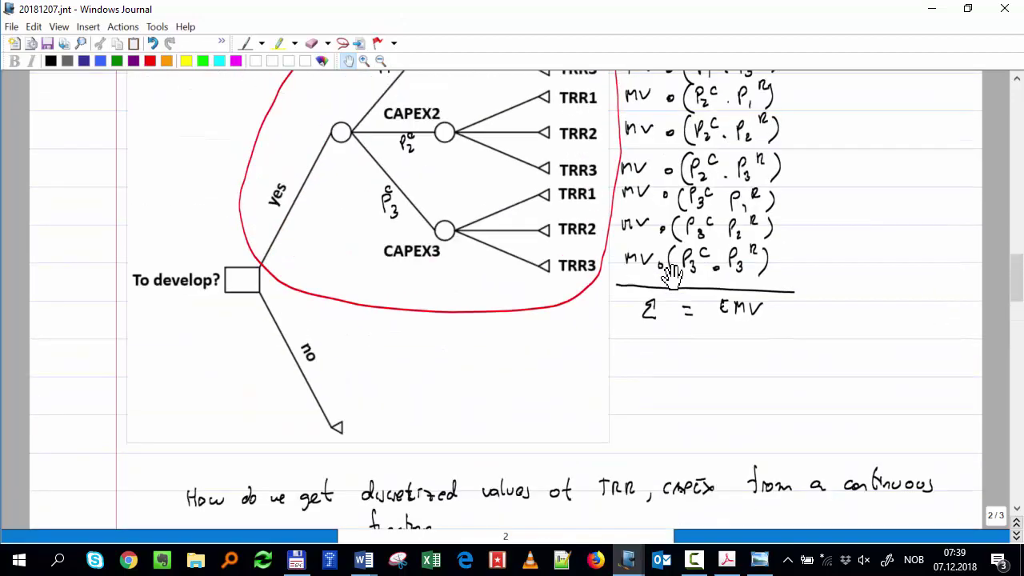
pyautogui.scroll(8, 672, 274)
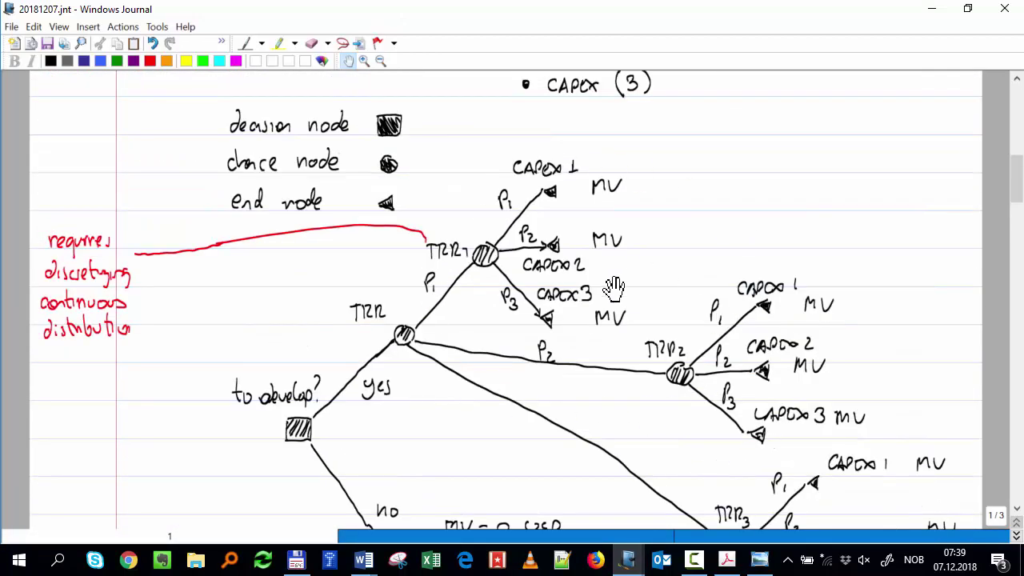
pyautogui.scroll(-7, 568, 308)
pyautogui.scroll(-1, 512, 288)
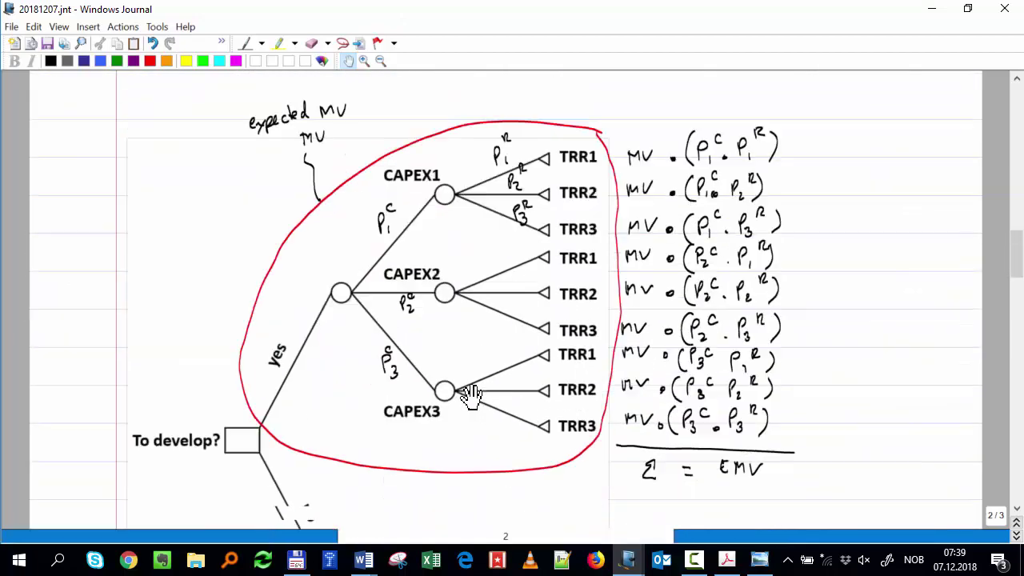
pyautogui.scroll(-2, 480, 360)
pyautogui.scroll(10, 457, 372)
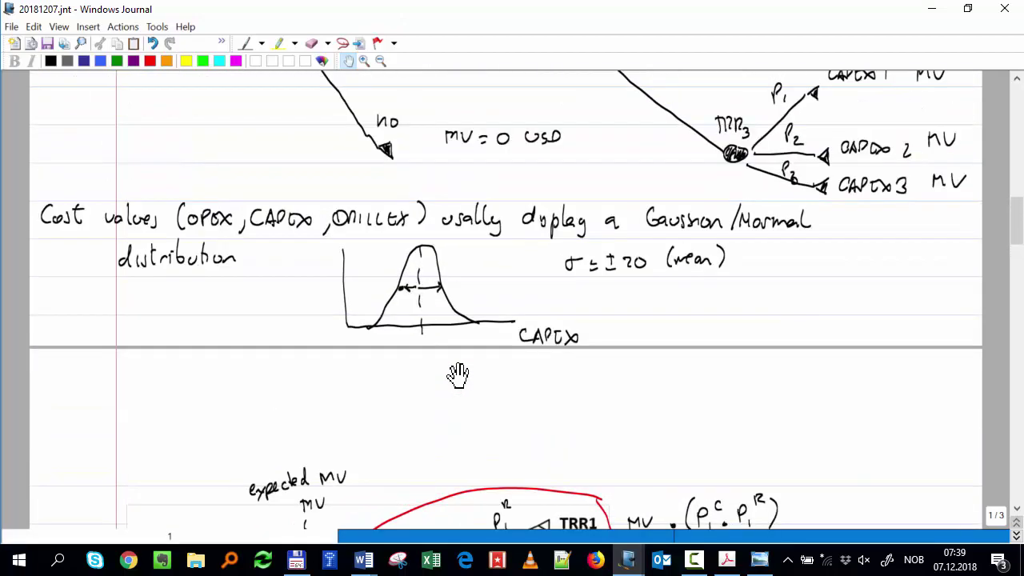
pyautogui.scroll(1, 500, 224)
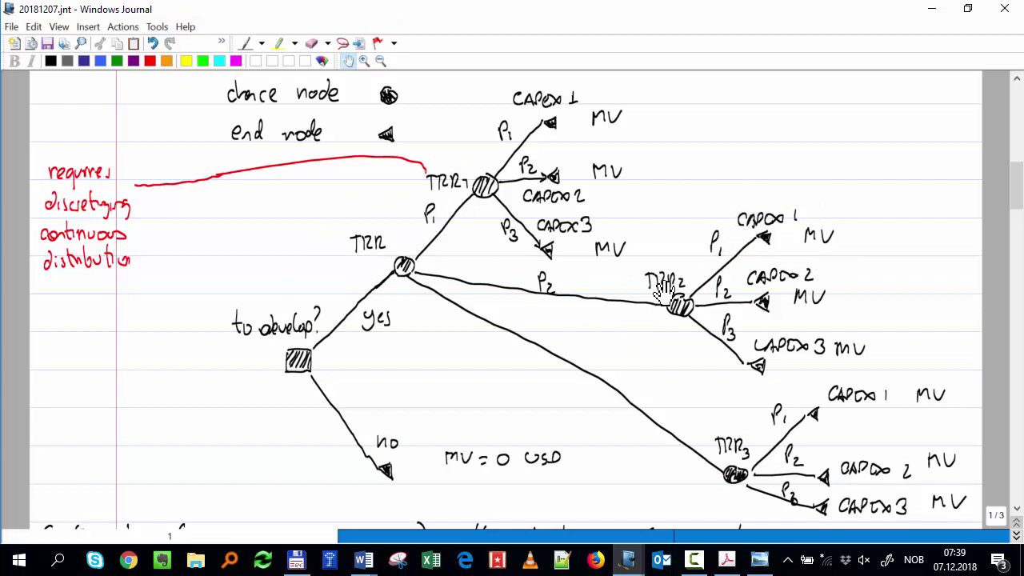
# - Switch to Total Commander and open the 08_decision_Tree.xlsx workbook from the Class_exercises folder in a maximized window
pyautogui.click(298, 564)
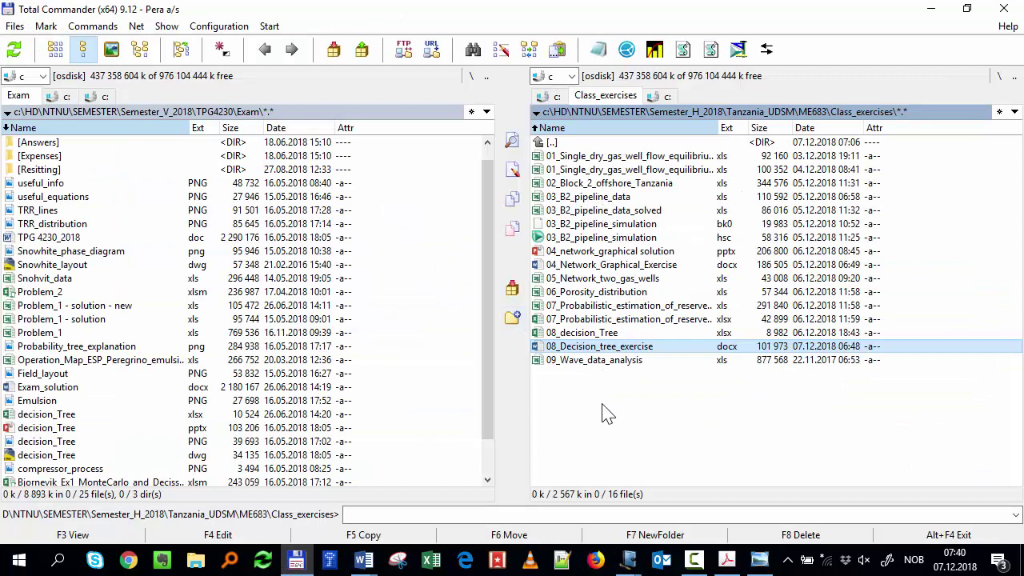
pyautogui.click(573, 333)
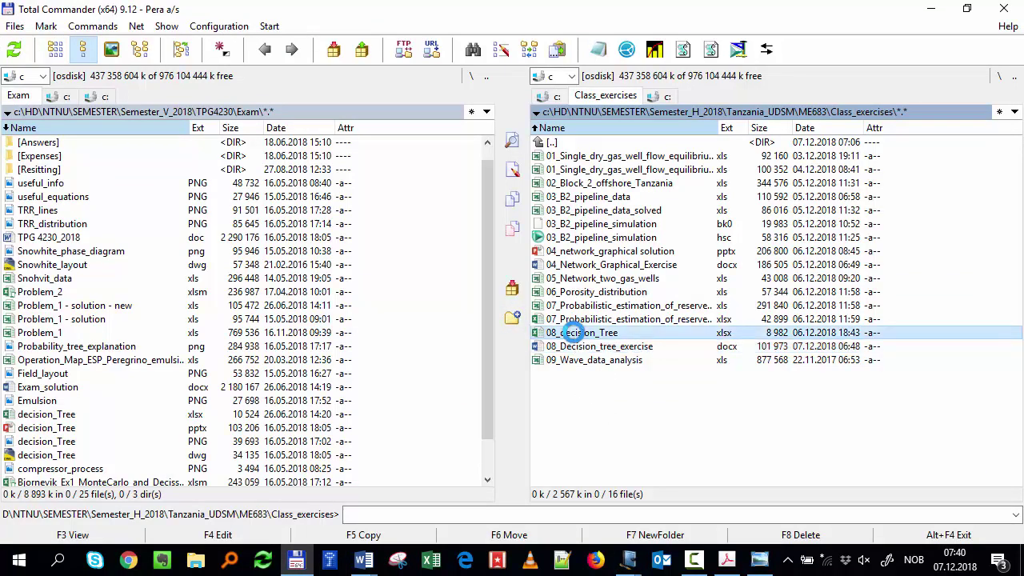
pyautogui.doubleClick(573, 332)
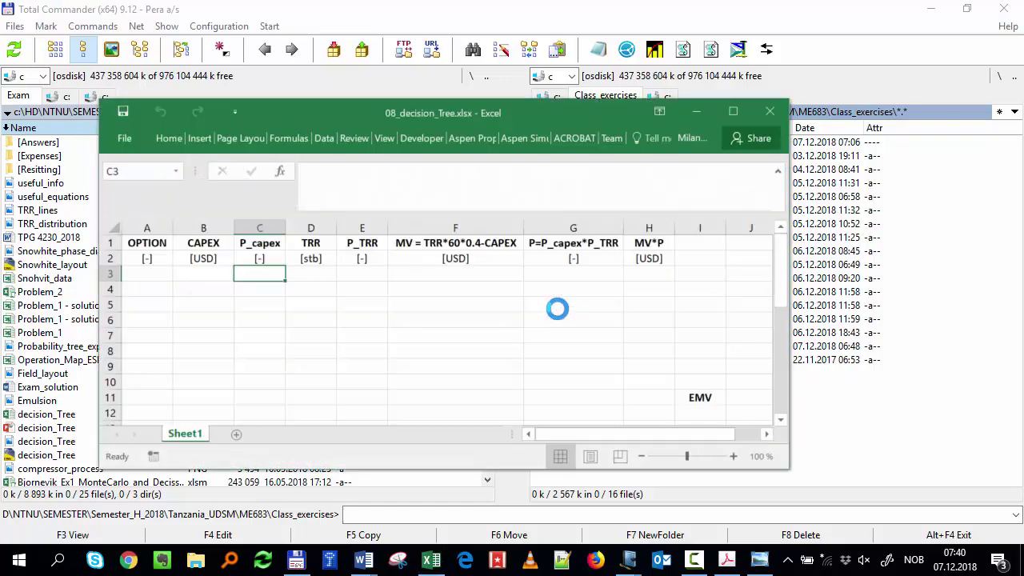
pyautogui.click(733, 111)
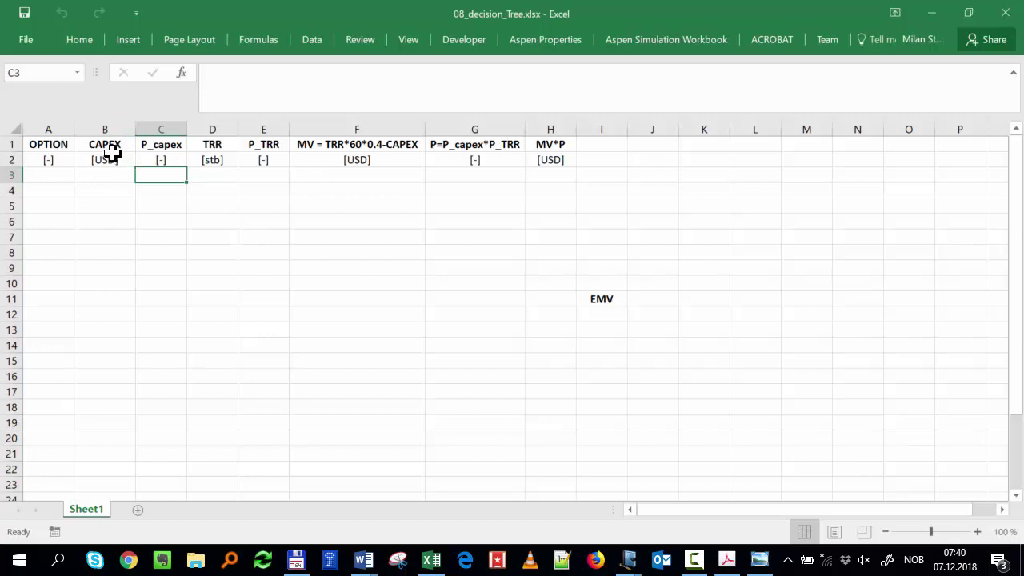
# - Swap the header pairs so TRR and P_TRR occupy B1:C2 and CAPEX and P_capex occupy D1:E2
pyautogui.moveTo(105, 141); pyautogui.dragTo(156, 166)
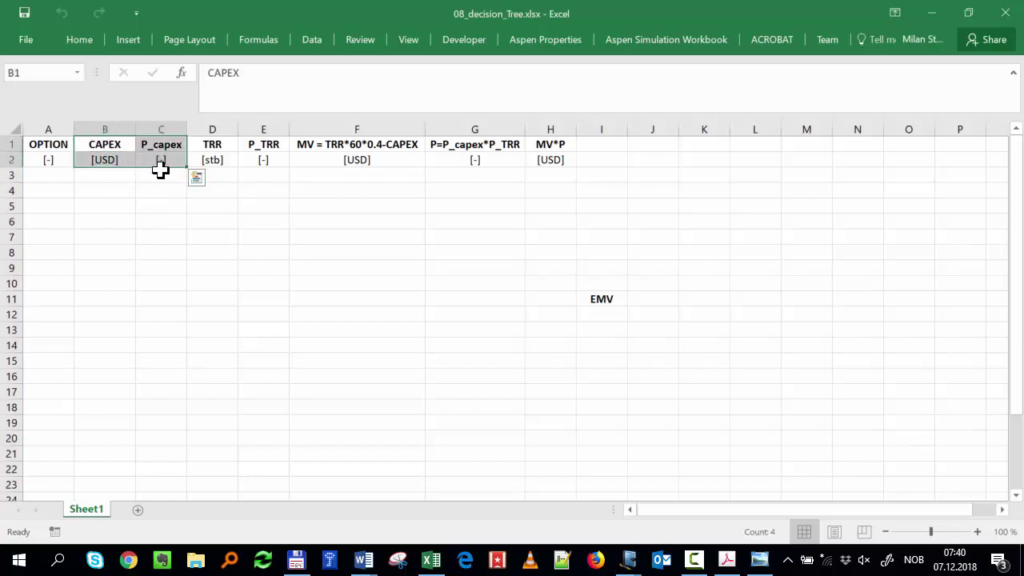
pyautogui.moveTo(244, 254); pyautogui.dragTo(160, 194)
pyautogui.moveTo(244, 296); pyautogui.dragTo(160, 192)
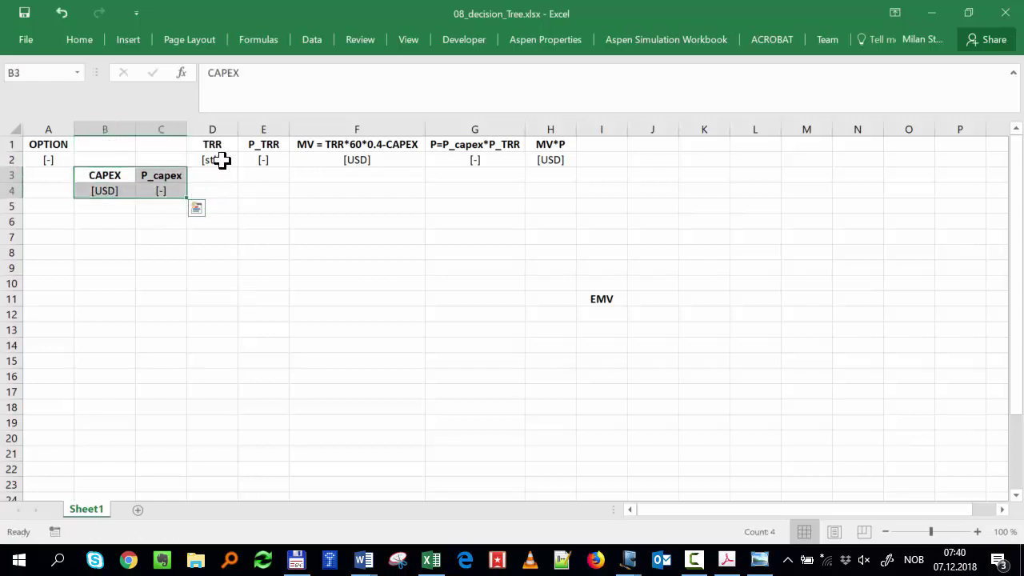
pyautogui.click(212, 145)
pyautogui.moveTo(212, 146); pyautogui.dragTo(266, 170)
pyautogui.write('TRR\tP_TRR [stb]\t[-]')
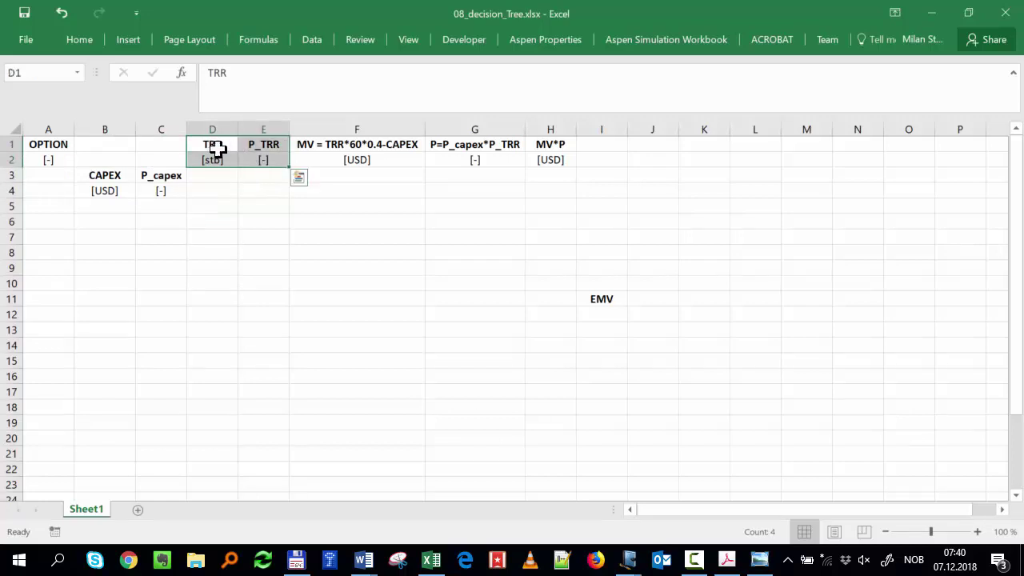
pyautogui.moveTo(188, 145); pyautogui.dragTo(245, 141)
pyautogui.click(104, 170)
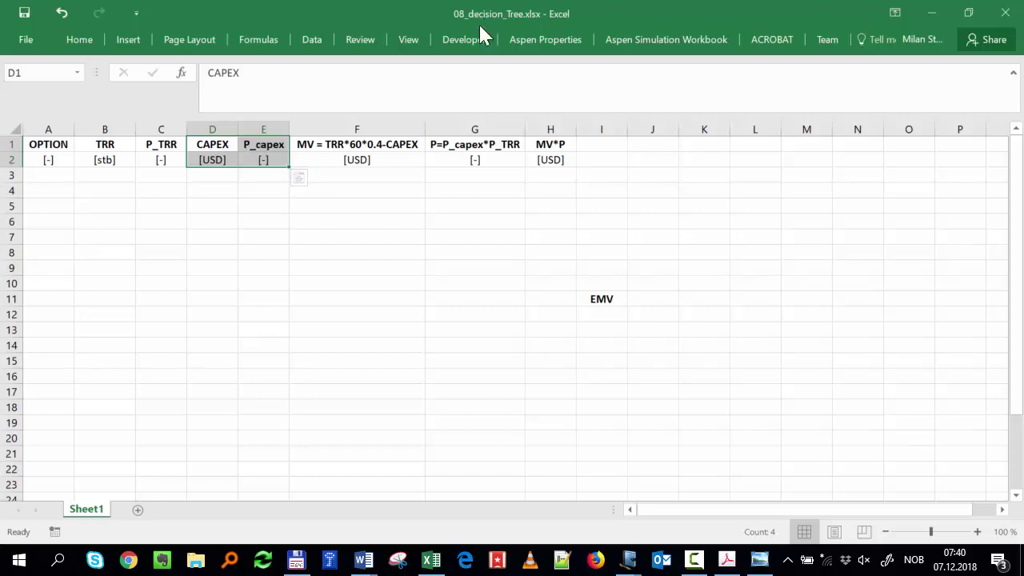
# - Arrange the 20181207.jnt notes and the workbook side by side, with the page 1 decision tree's TRR branches in view
pyautogui.moveTo(478, 23); pyautogui.dragTo(1022, 156)
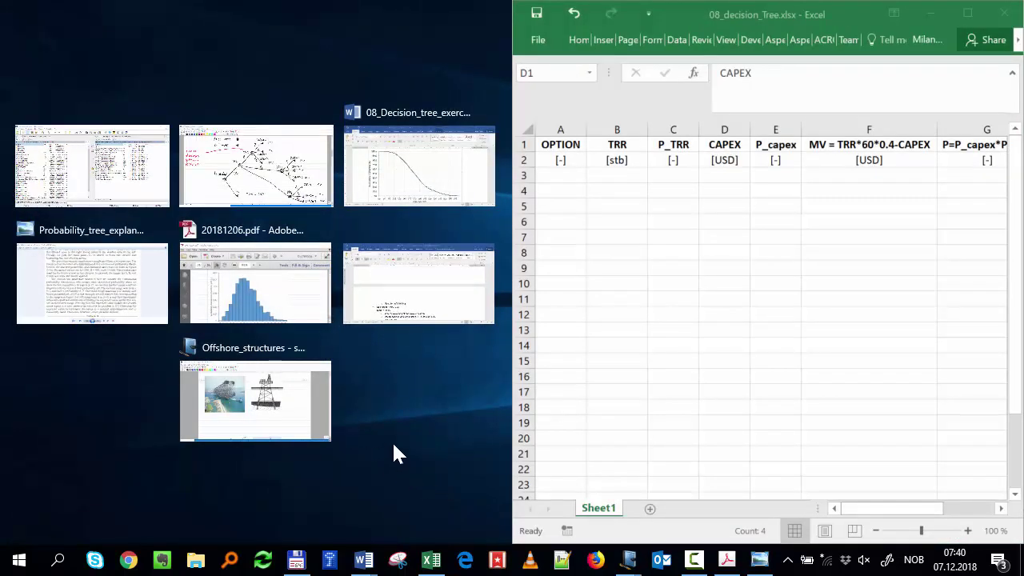
pyautogui.click(92, 166)
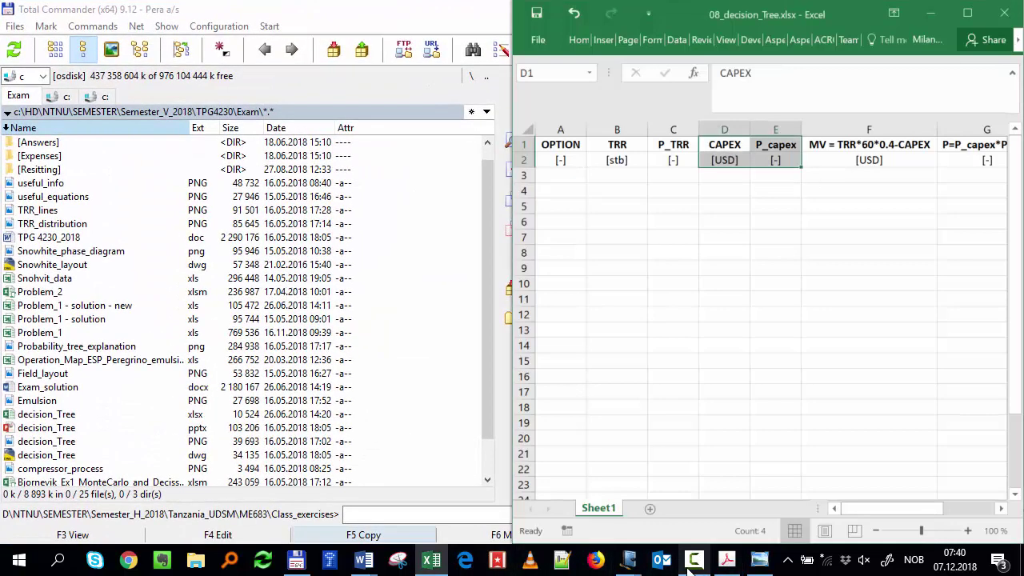
pyautogui.click(632, 561)
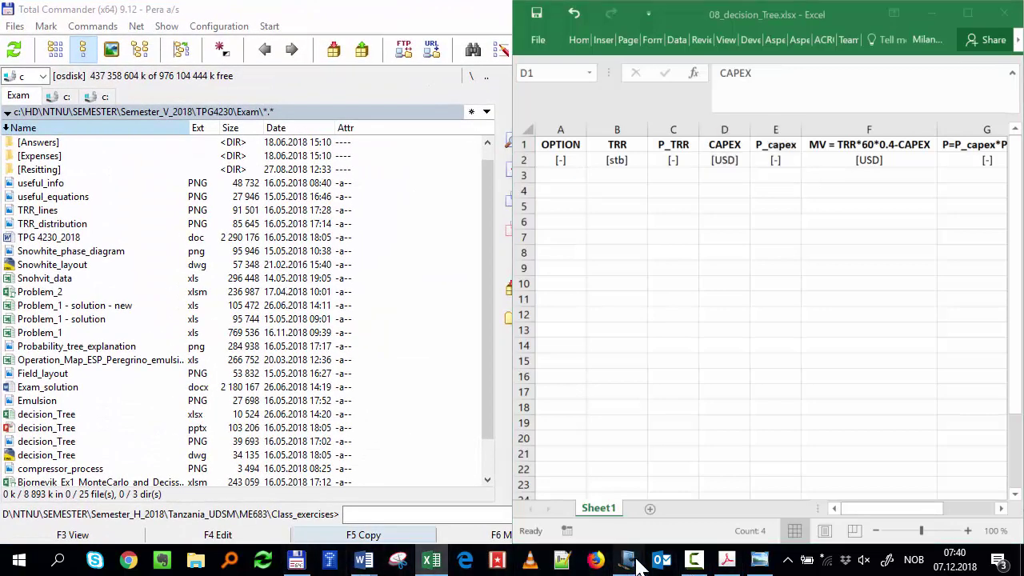
pyautogui.click(528, 492)
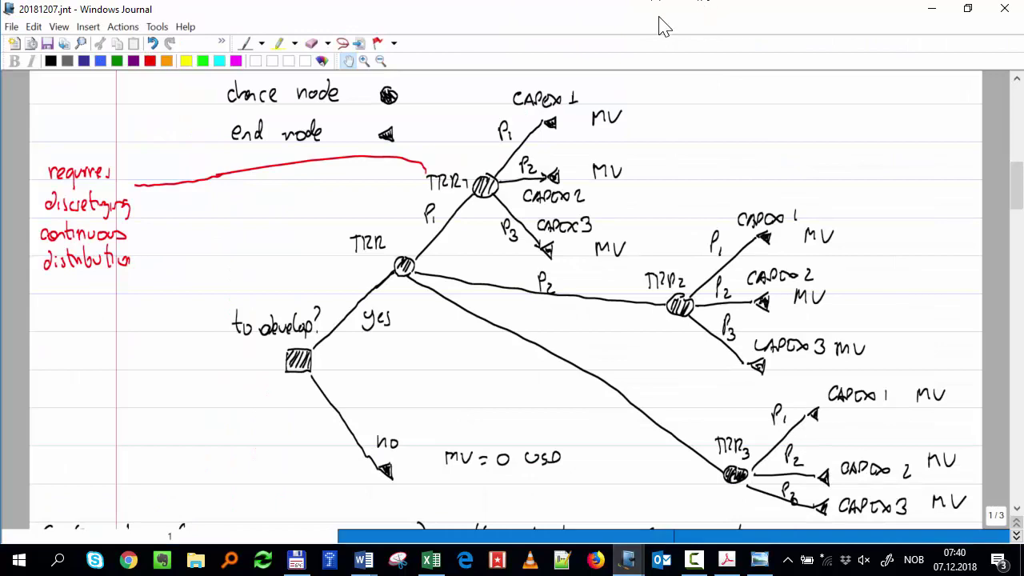
pyautogui.moveTo(661, 25); pyautogui.dragTo(3, 116)
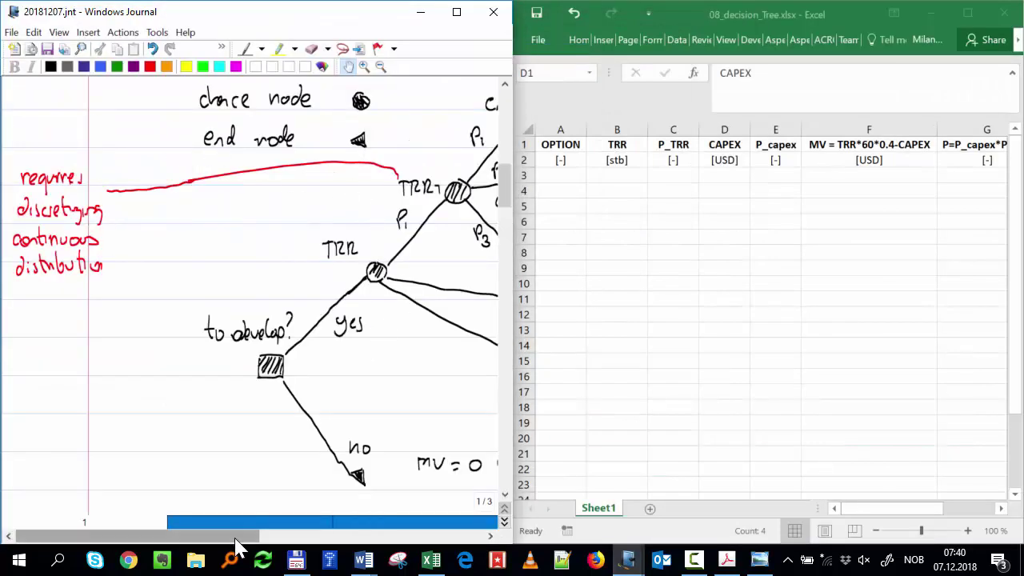
pyautogui.moveTo(236, 546); pyautogui.dragTo(362, 552)
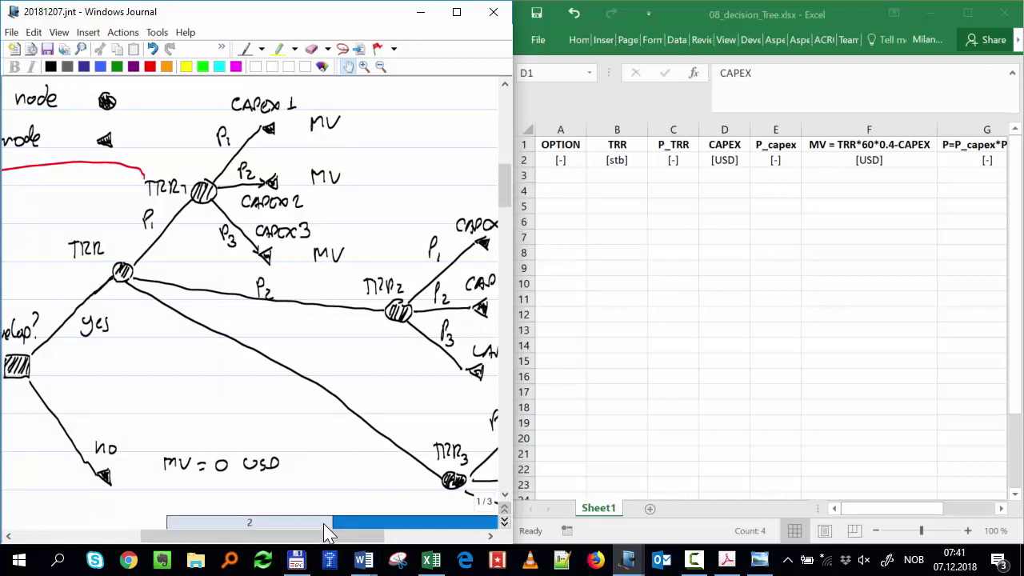
pyautogui.moveTo(724, 144); pyautogui.dragTo(775, 160)
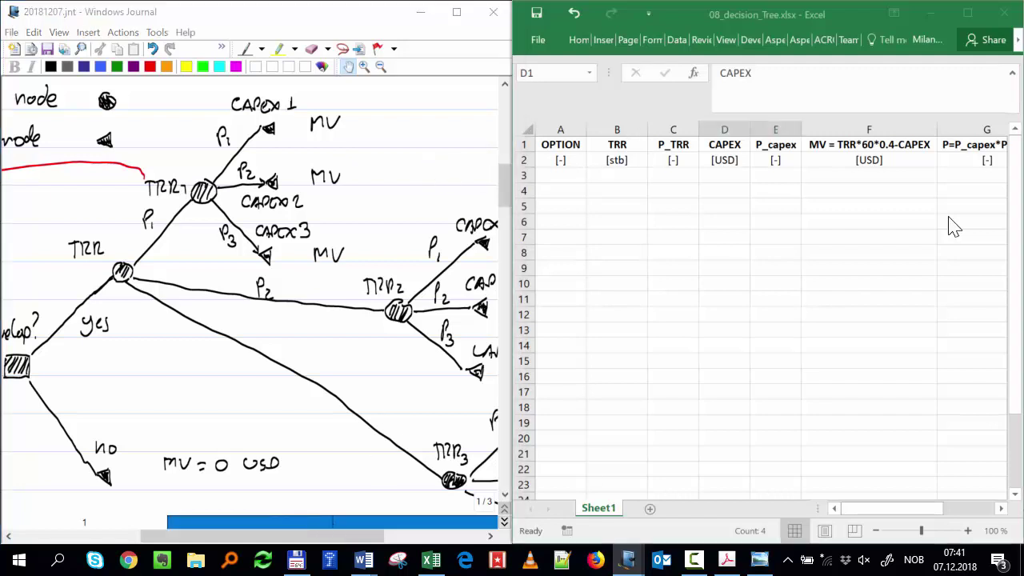
pyautogui.moveTo(617, 144); pyautogui.dragTo(671, 160)
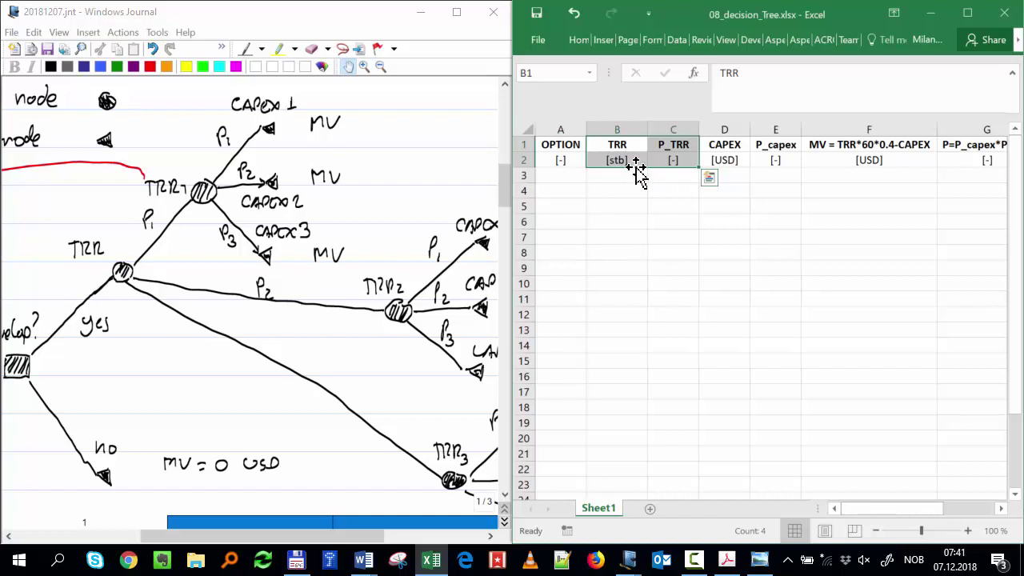
pyautogui.click(937, 211)
pyautogui.moveTo(616, 145); pyautogui.dragTo(666, 197)
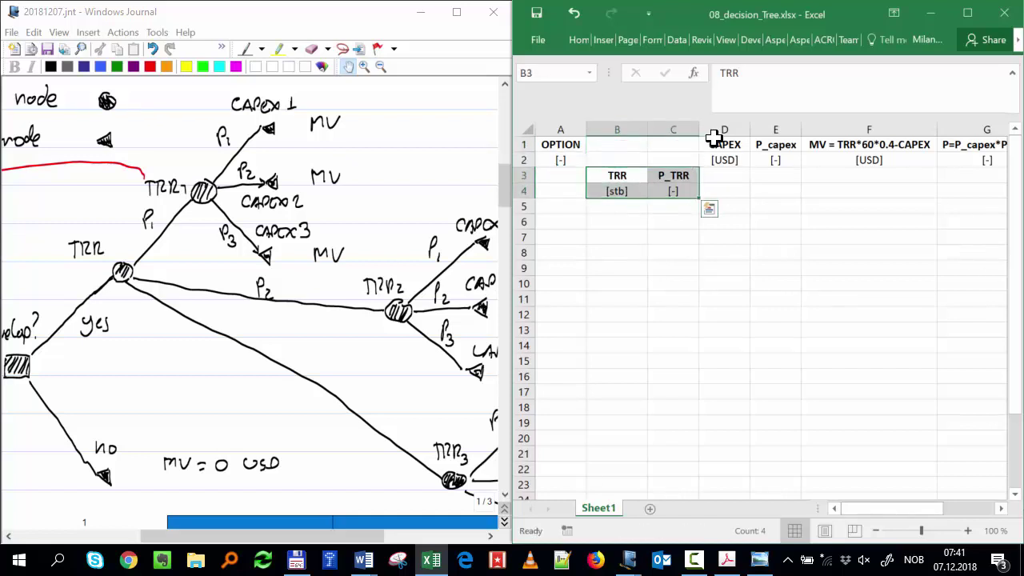
pyautogui.moveTo(714, 138); pyautogui.dragTo(778, 157)
pyautogui.moveTo(701, 155); pyautogui.dragTo(676, 143)
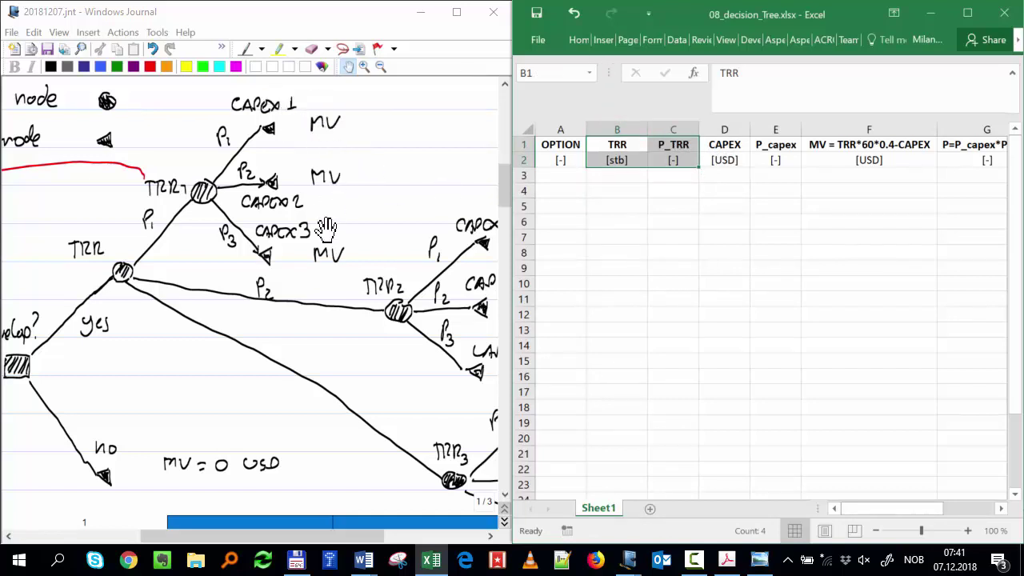
# - Number the decision tree's end branches in the OPTION column from 1 to 9 in cells A3:A11
pyautogui.moveTo(279, 260); pyautogui.dragTo(165, 170)
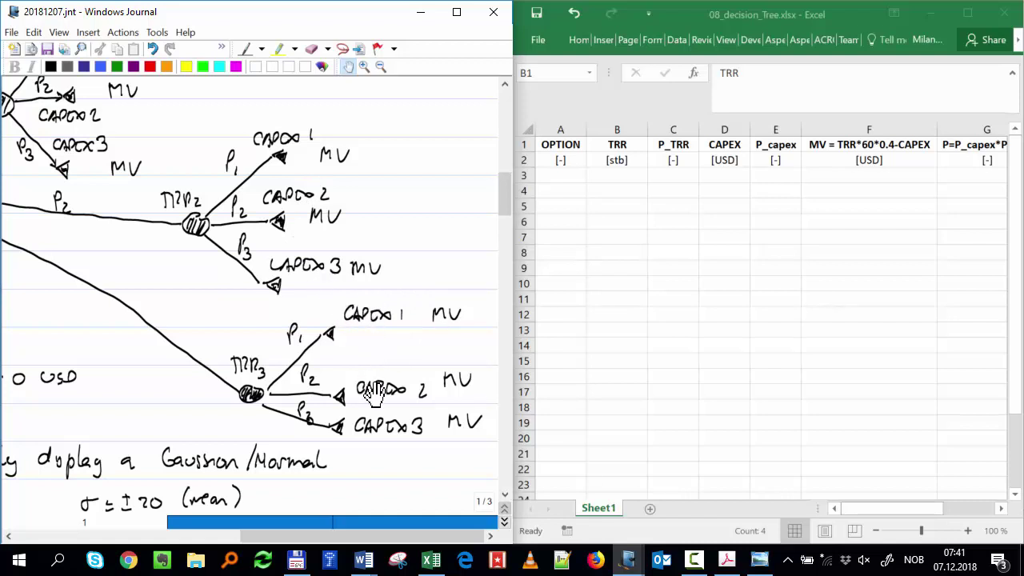
pyautogui.click(555, 177)
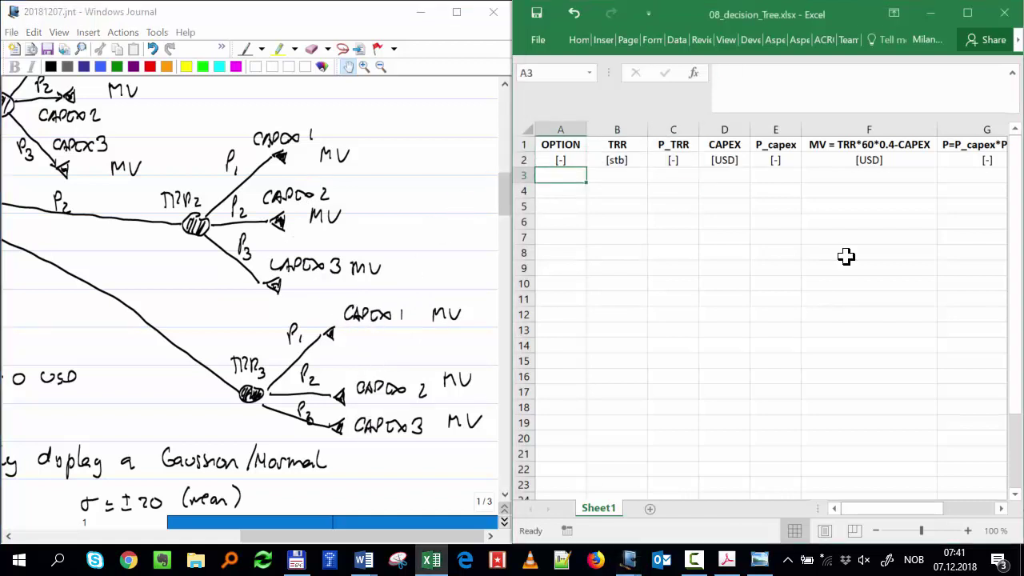
pyautogui.write('1')
pyautogui.press('Return')
pyautogui.write('2')
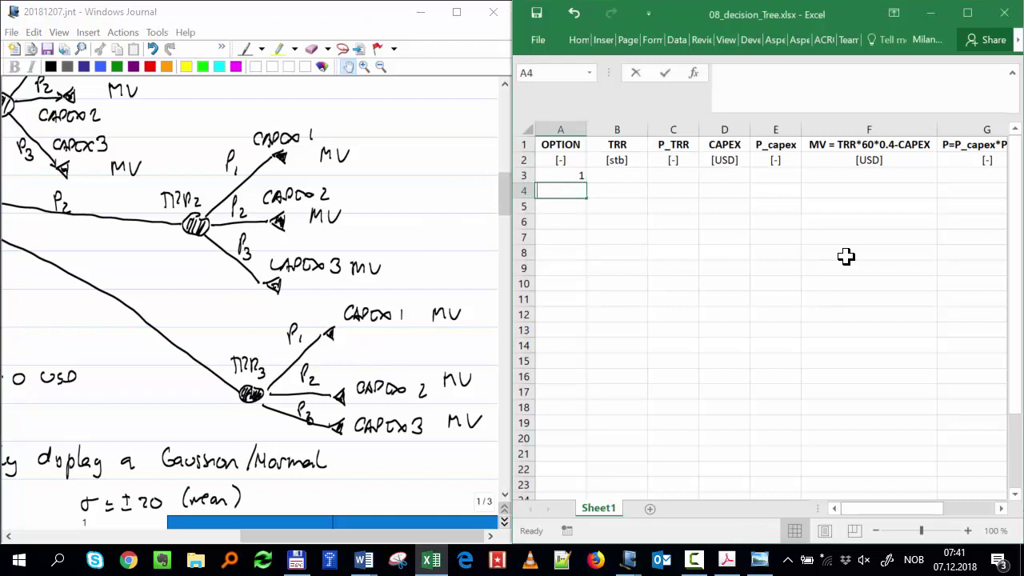
pyautogui.moveTo(573, 175); pyautogui.dragTo(582, 305)
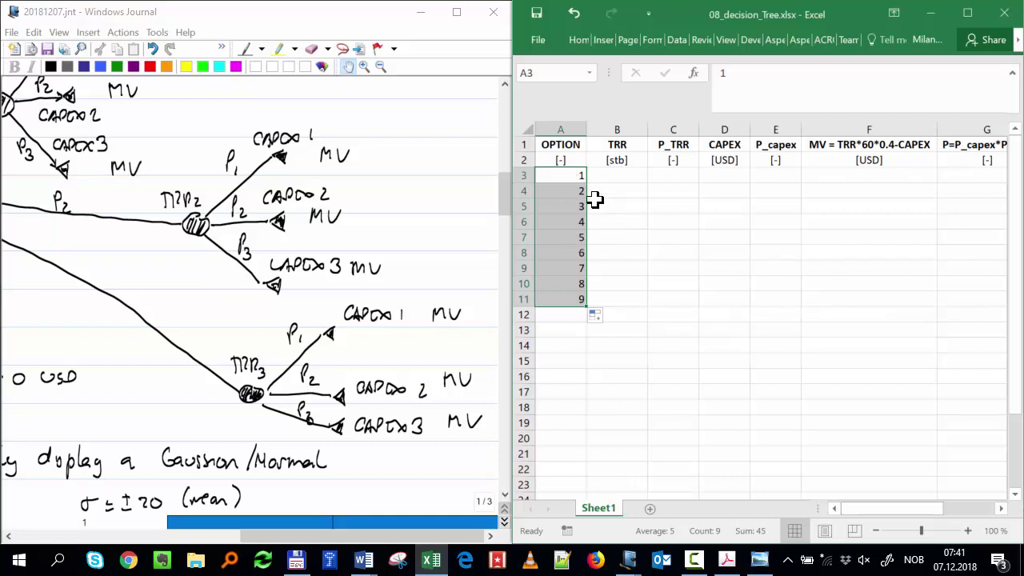
# - Find the P90 row of the TRR probability table on page 3 of the notes and enter its TRR, 128e6, in B3
pyautogui.click(610, 179)
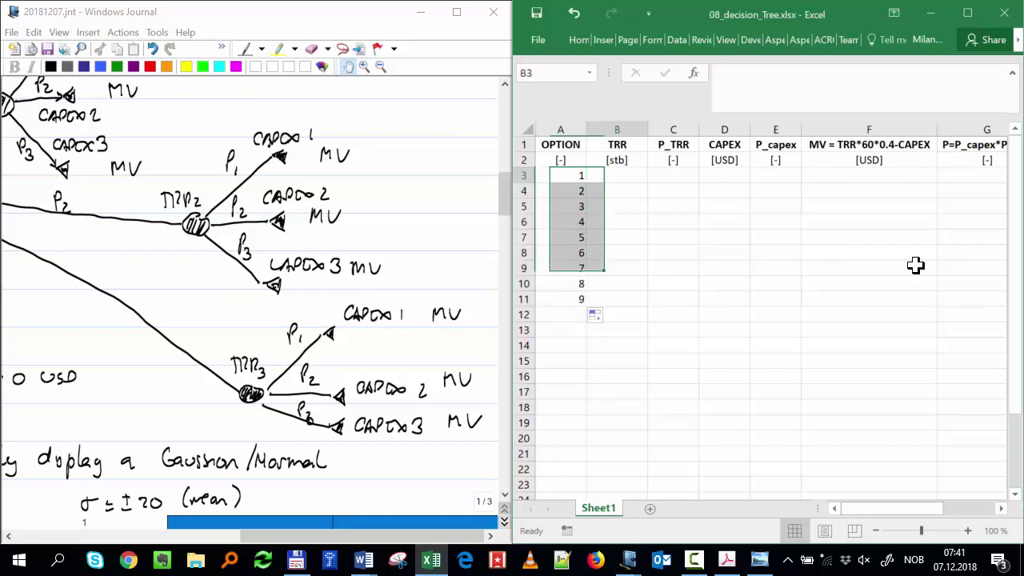
pyautogui.moveTo(132, 205); pyautogui.dragTo(405, 376)
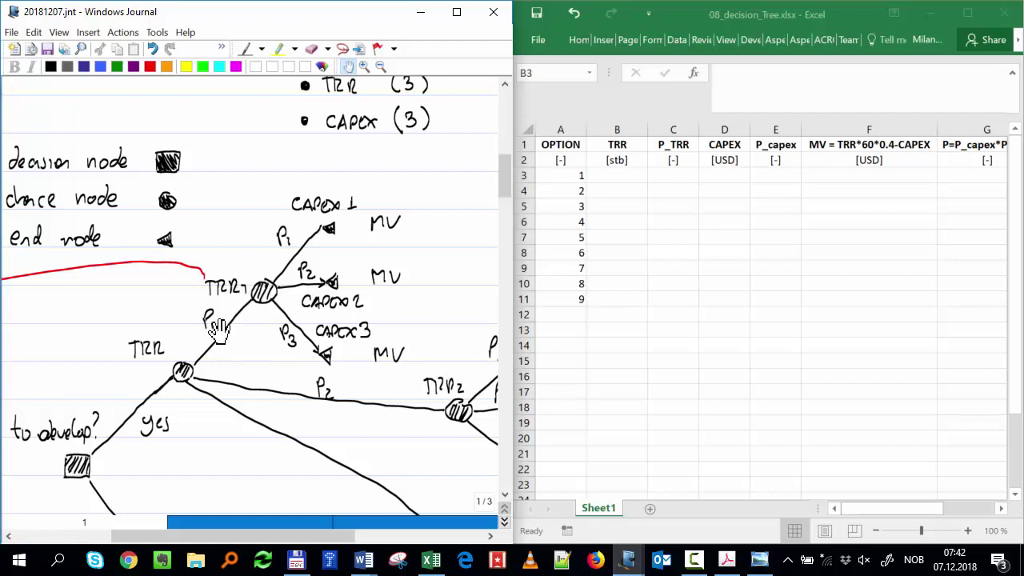
pyautogui.click(615, 177)
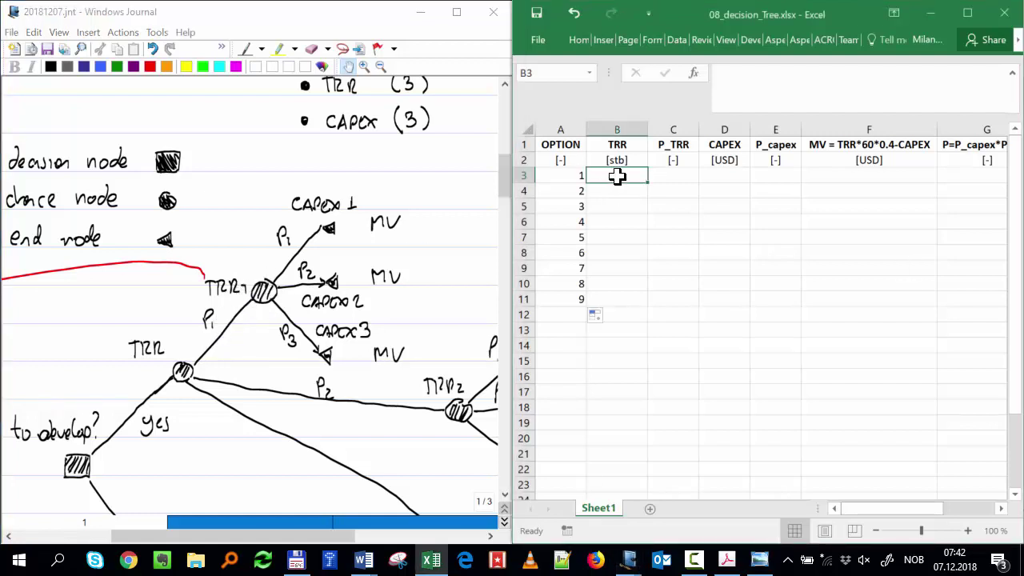
pyautogui.moveTo(474, 327); pyautogui.dragTo(191, 220)
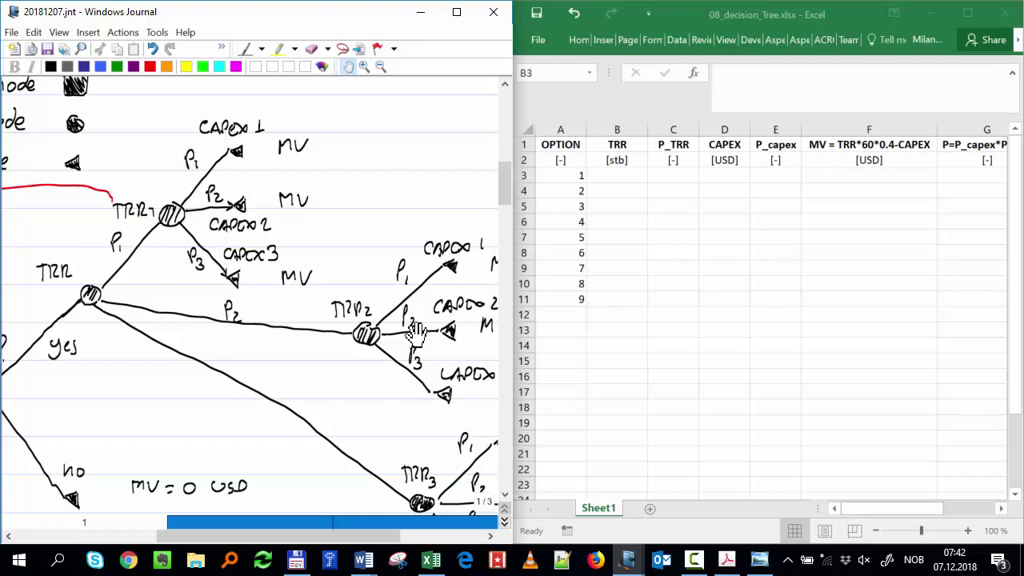
pyautogui.moveTo(390, 327); pyautogui.dragTo(220, 98)
pyautogui.scroll(-10, 297, 293)
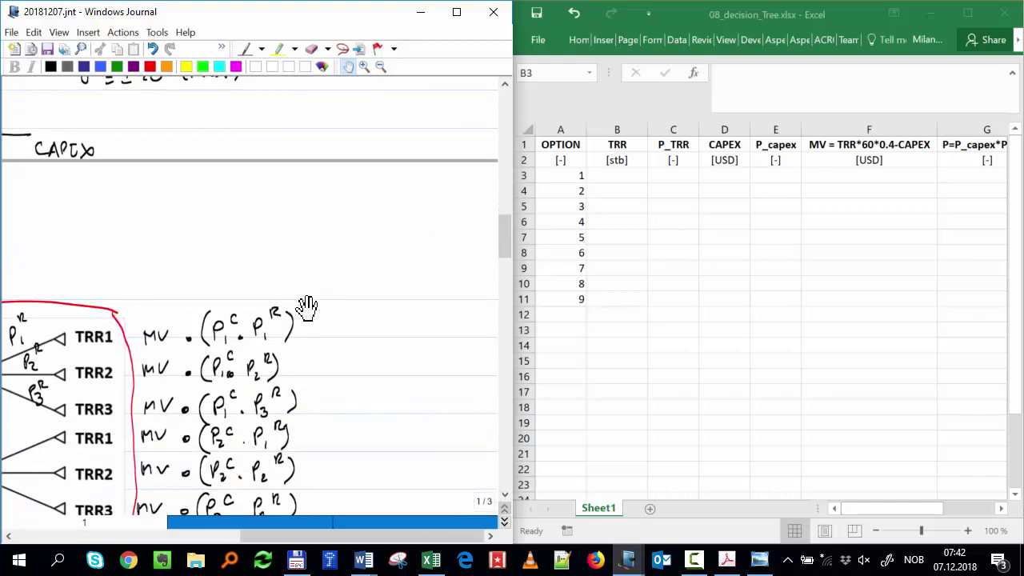
pyautogui.scroll(-6, 301, 323)
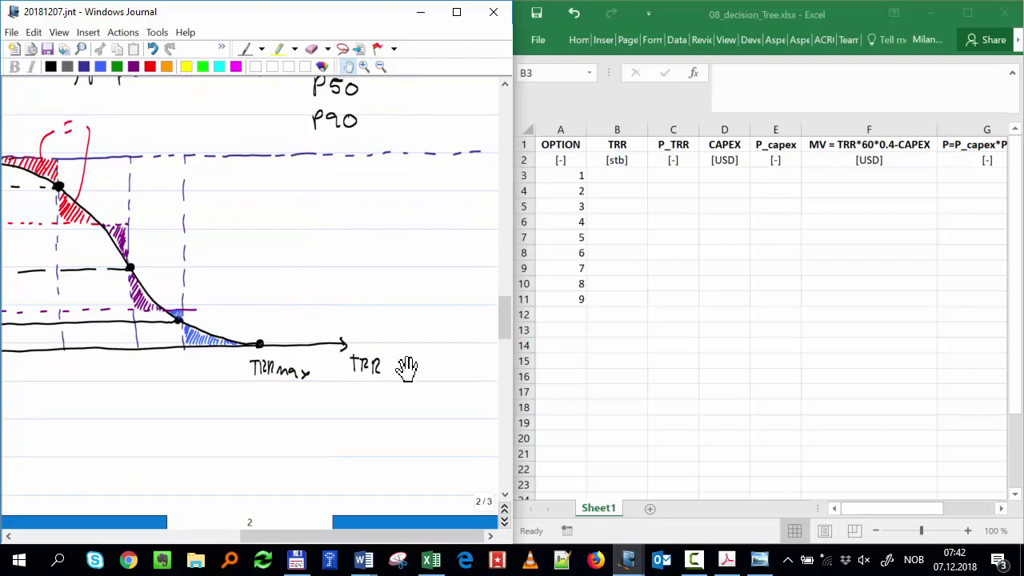
pyautogui.scroll(3, 289, 274)
pyautogui.scroll(-8, 288, 273)
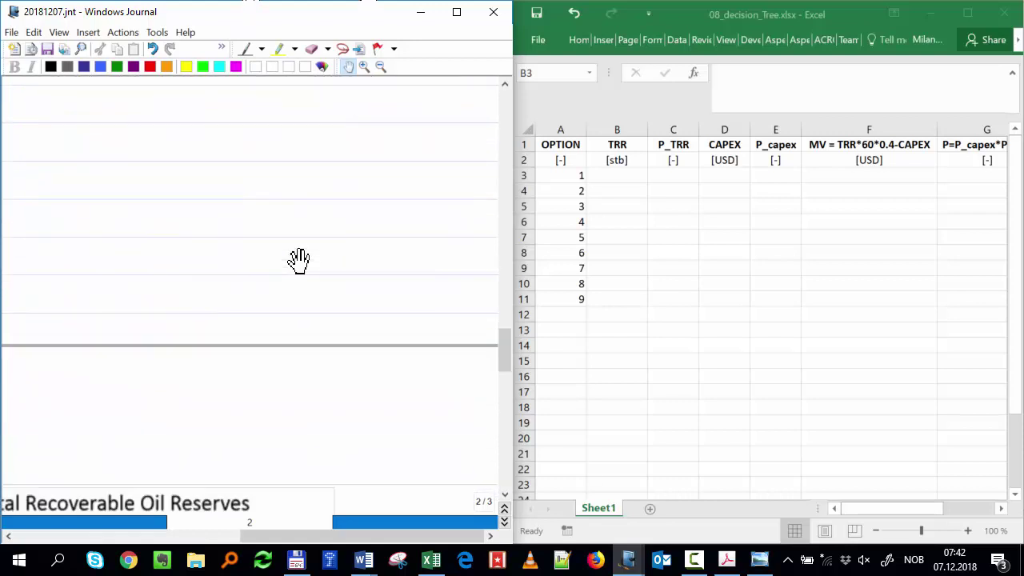
pyautogui.hotkey('alt', 'Tab')
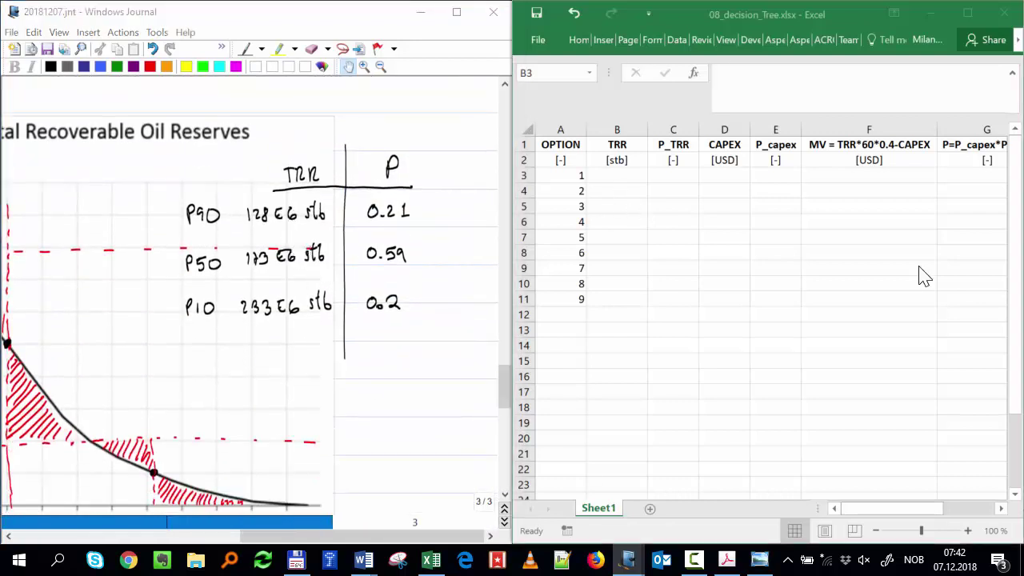
pyautogui.write('128e6')
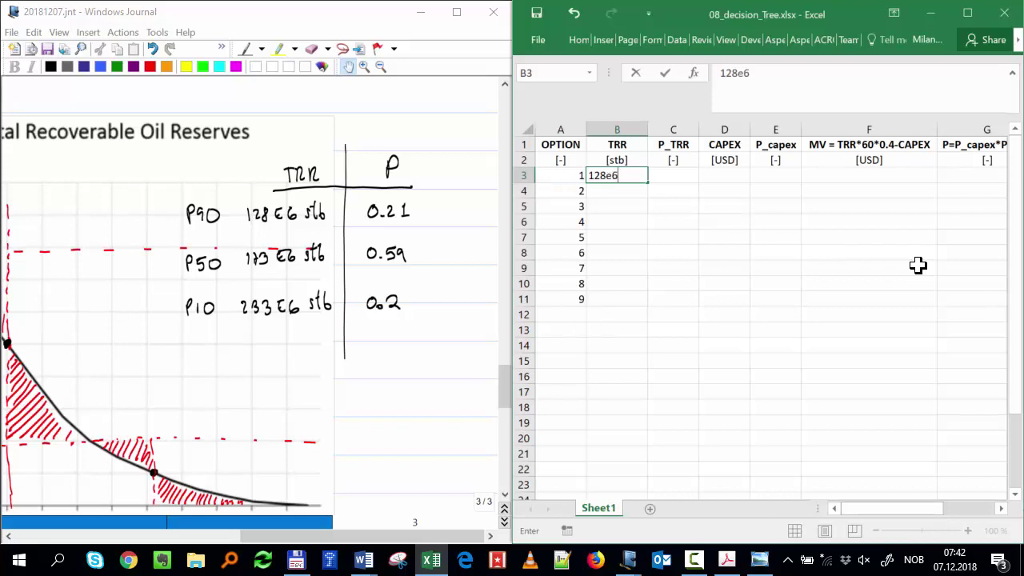
pyautogui.press('Return')
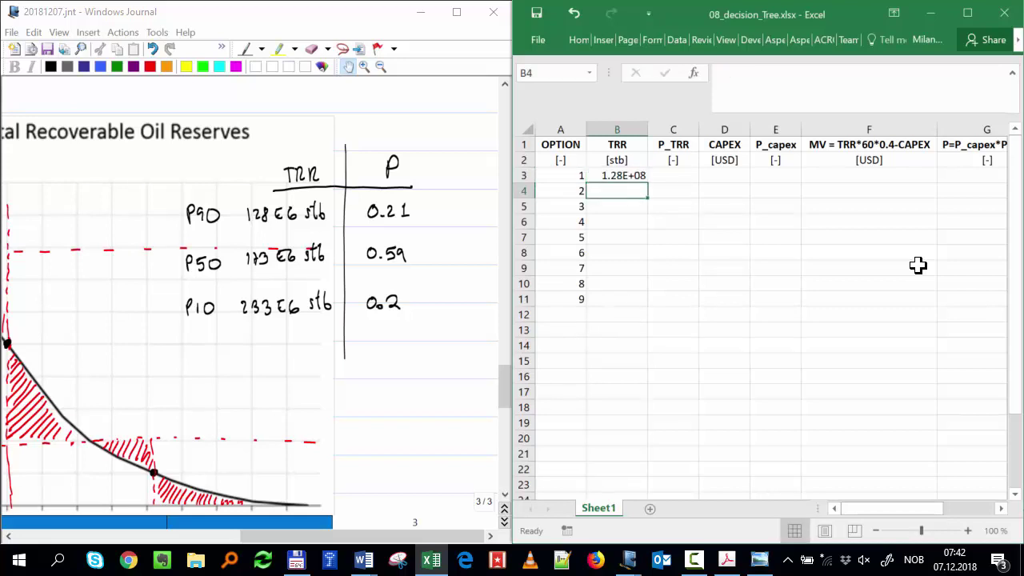
# - Copy the TRR value of option 1 to options 2 and 3 in cells B4 and B5
pyautogui.click(630, 172)
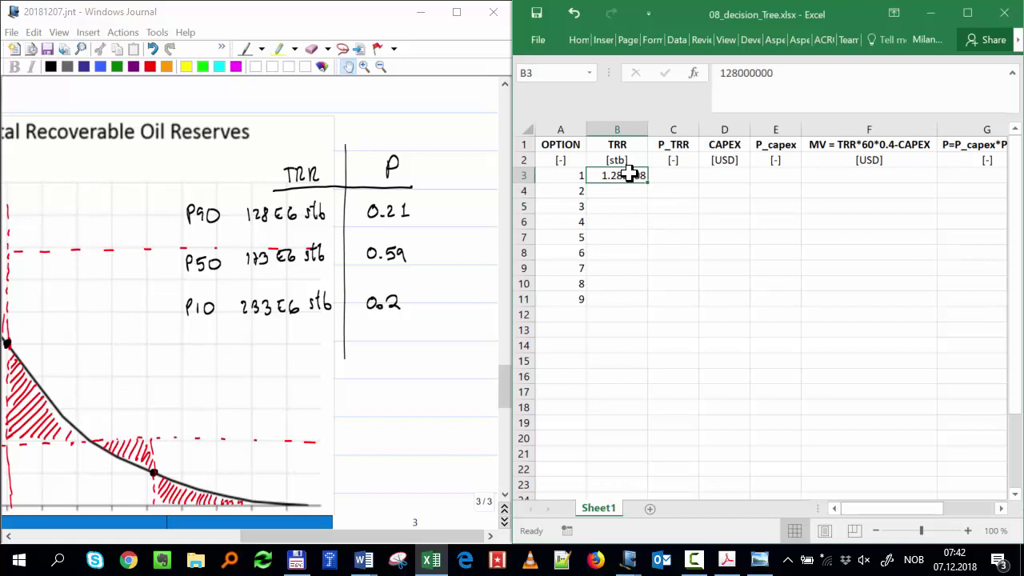
pyautogui.hotkey('ctrl', 'c')
pyautogui.click(629, 188)
pyautogui.hotkey('ctrl', 'v')
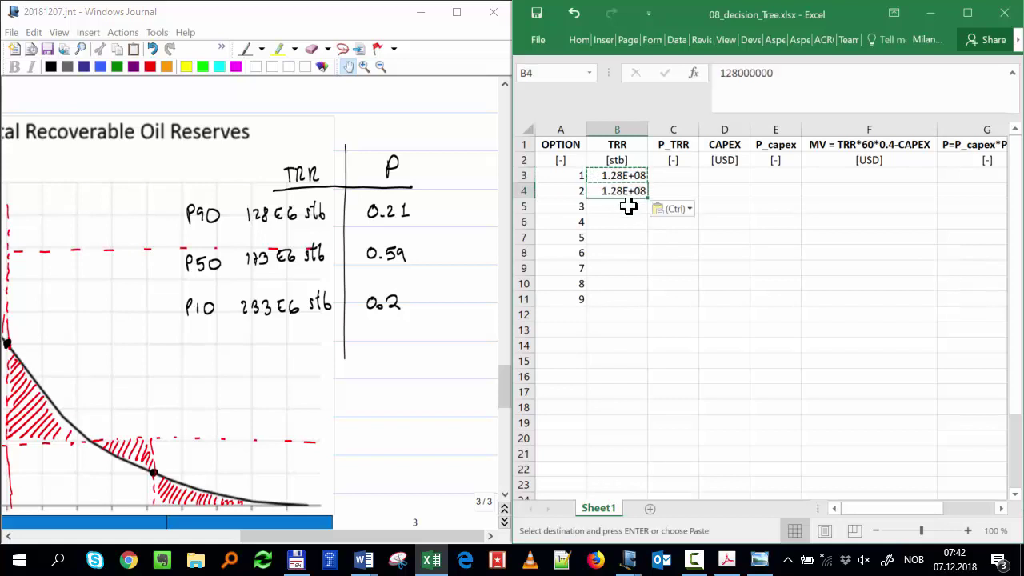
pyautogui.click(628, 207)
pyautogui.hotkey('ctrl', 'v')
pyautogui.click(637, 240)
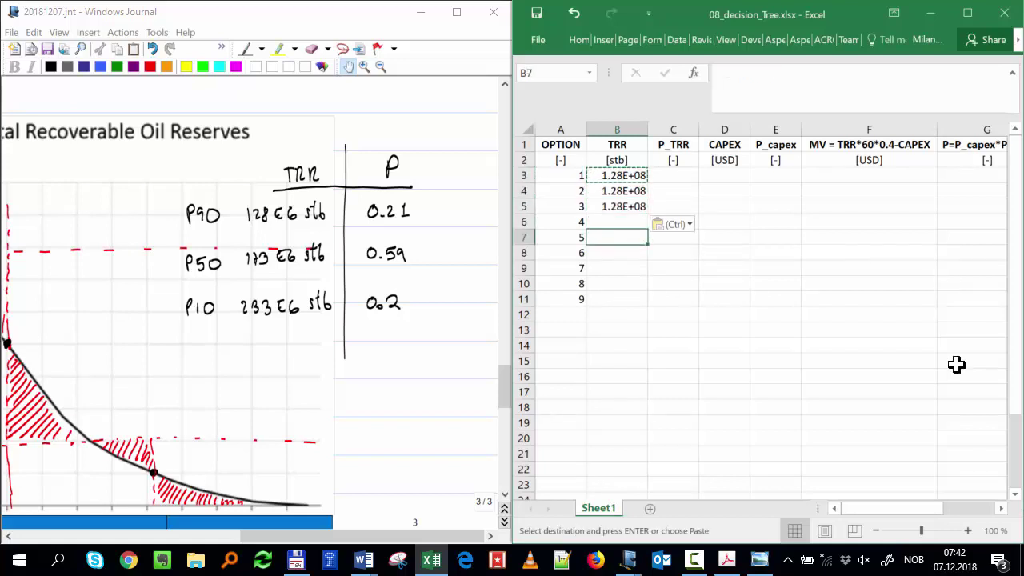
pyautogui.press('Escape')
# - Enter the P_TRR probability 0.21 in C3 and fill it down to C5 for options 1 to 3
pyautogui.moveTo(678, 177); pyautogui.dragTo(674, 206)
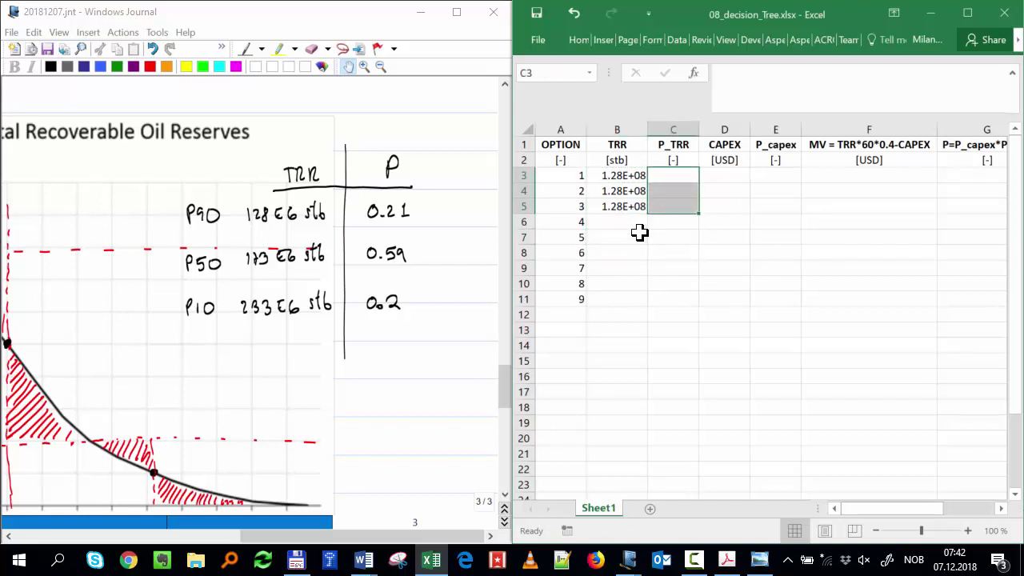
pyautogui.click(676, 172)
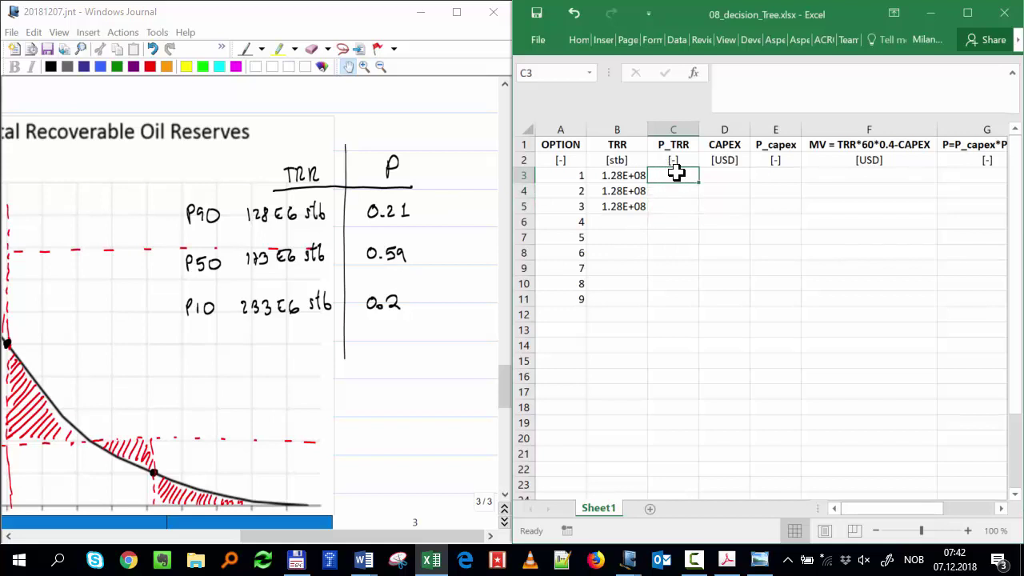
pyautogui.write('0.21')
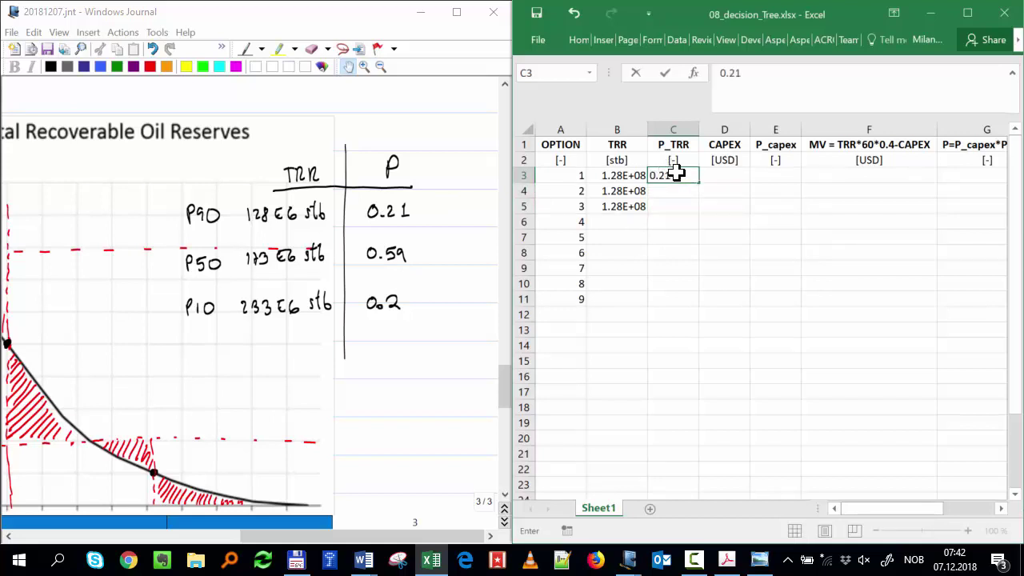
pyautogui.press('Return')
pyautogui.click(677, 173)
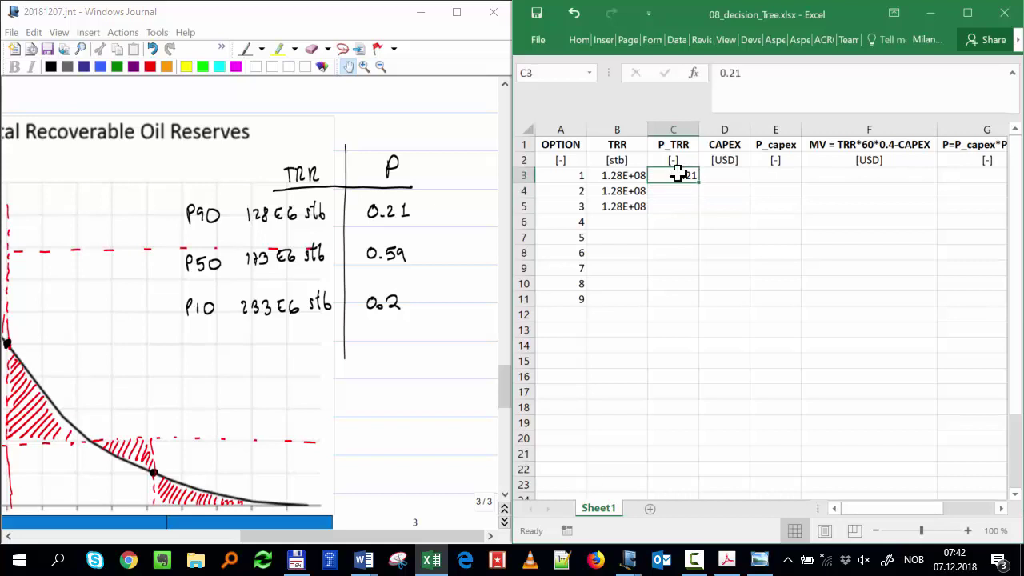
pyautogui.moveTo(698, 183); pyautogui.dragTo(685, 225)
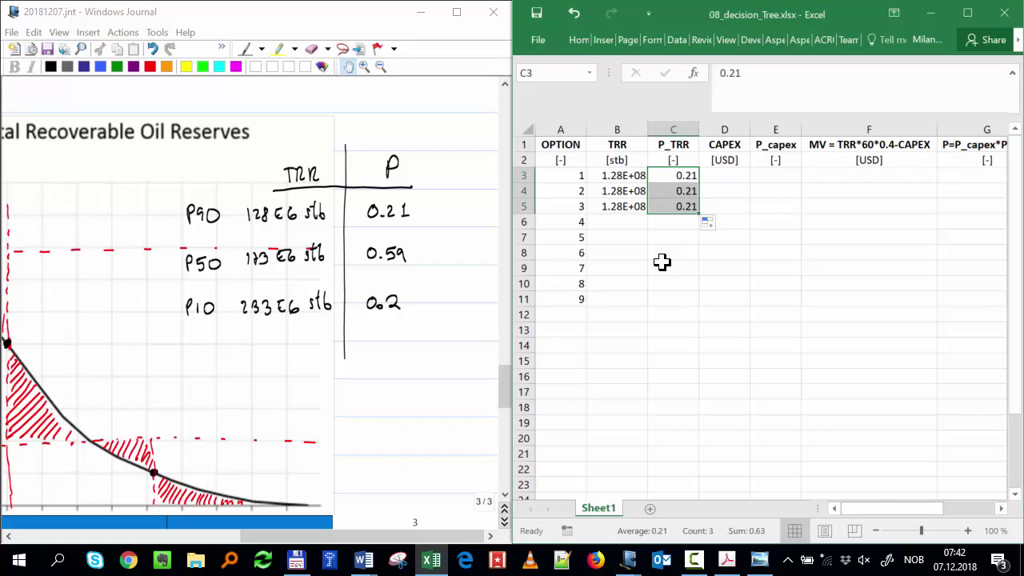
# - Go back through the notes to the page 1 decision tree and examine the CAPEX branches of each TRR node
pyautogui.click(251, 151)
pyautogui.scroll(8, 195, 146)
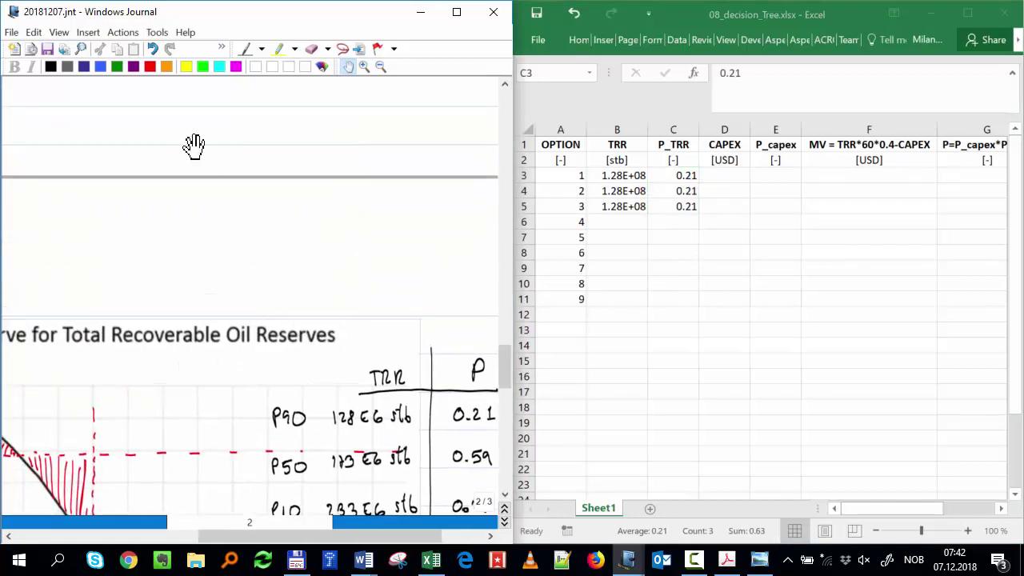
pyautogui.scroll(10, 241, 235)
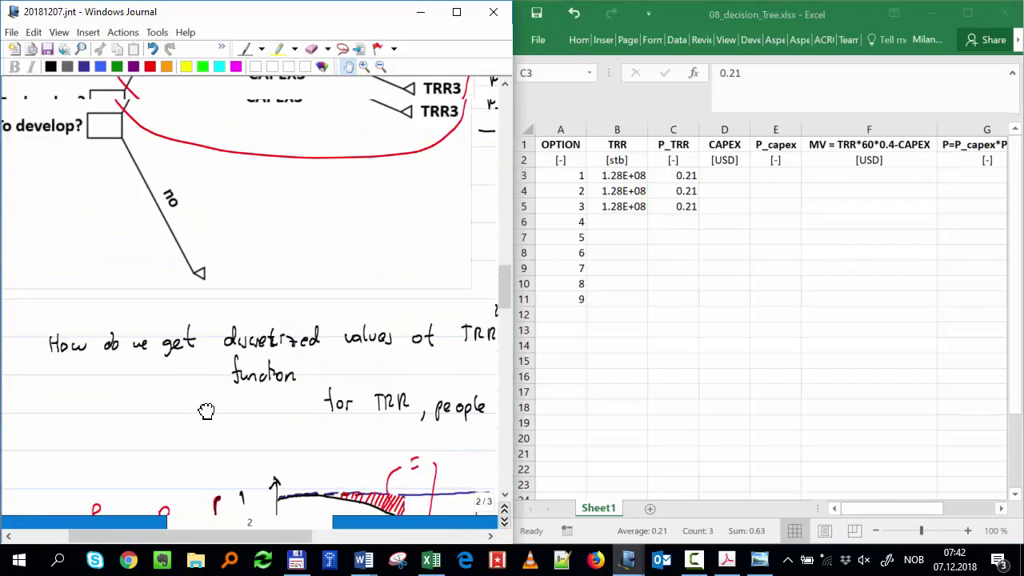
pyautogui.scroll(3, 233, 279)
pyautogui.hscroll(3, 240, 256)
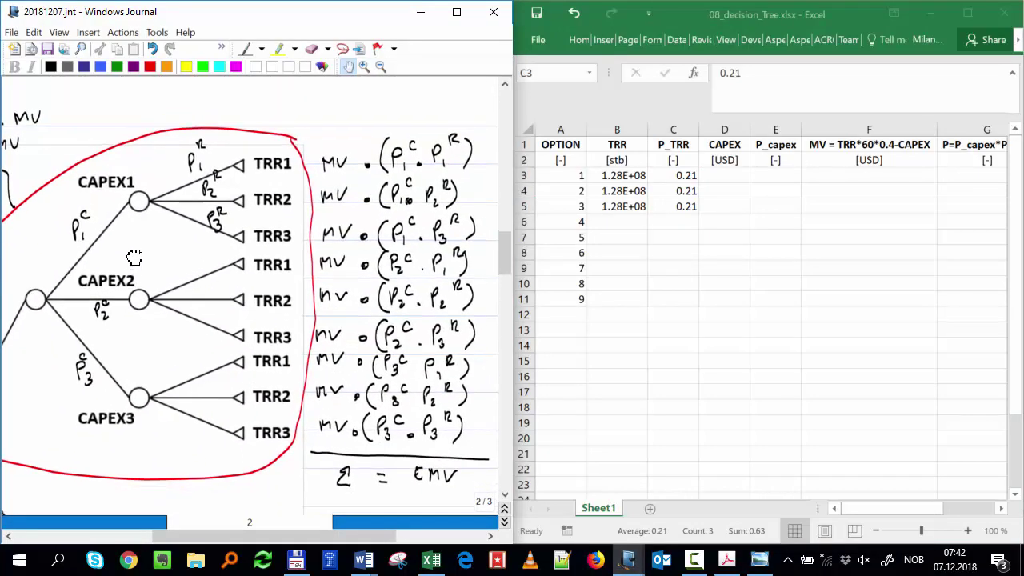
pyautogui.scroll(10, 200, 296)
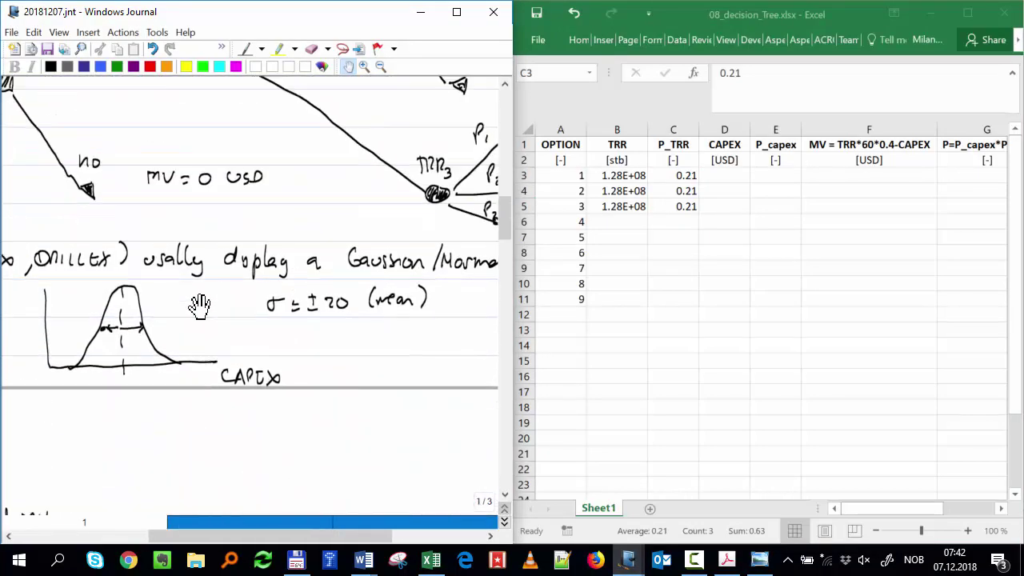
pyautogui.scroll(5, 200, 304)
pyautogui.scroll(-2, 200, 304)
pyautogui.hscroll(2, 300, 236)
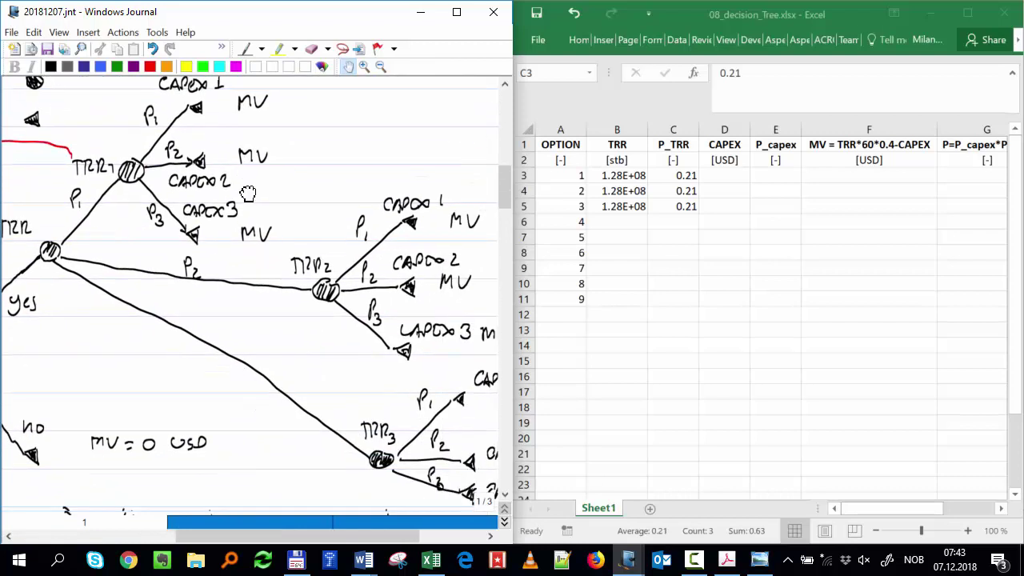
pyautogui.scroll(2, 273, 148)
pyautogui.moveTo(274, 148); pyautogui.dragTo(248, 191)
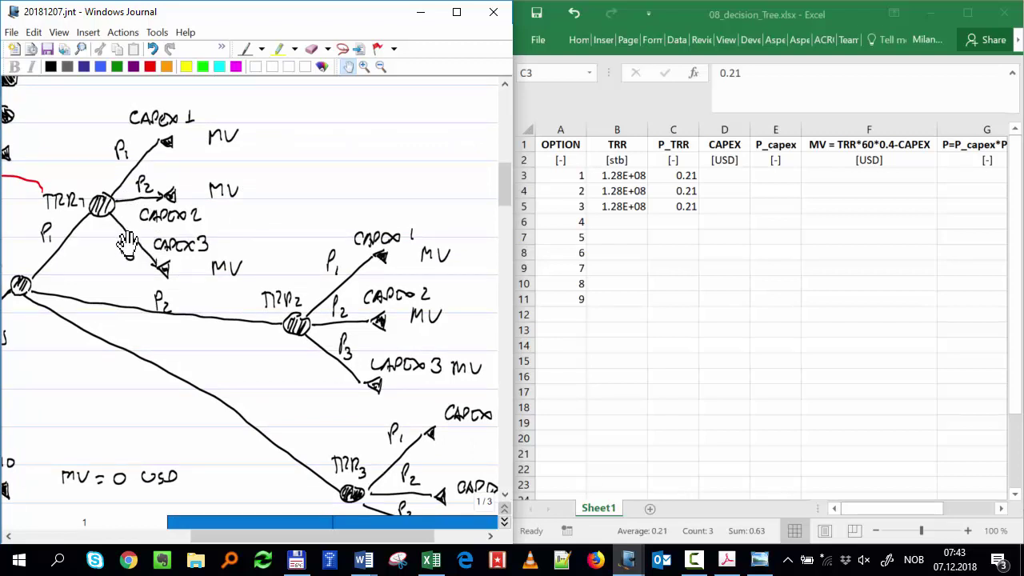
pyautogui.scroll(-5, 256, 275)
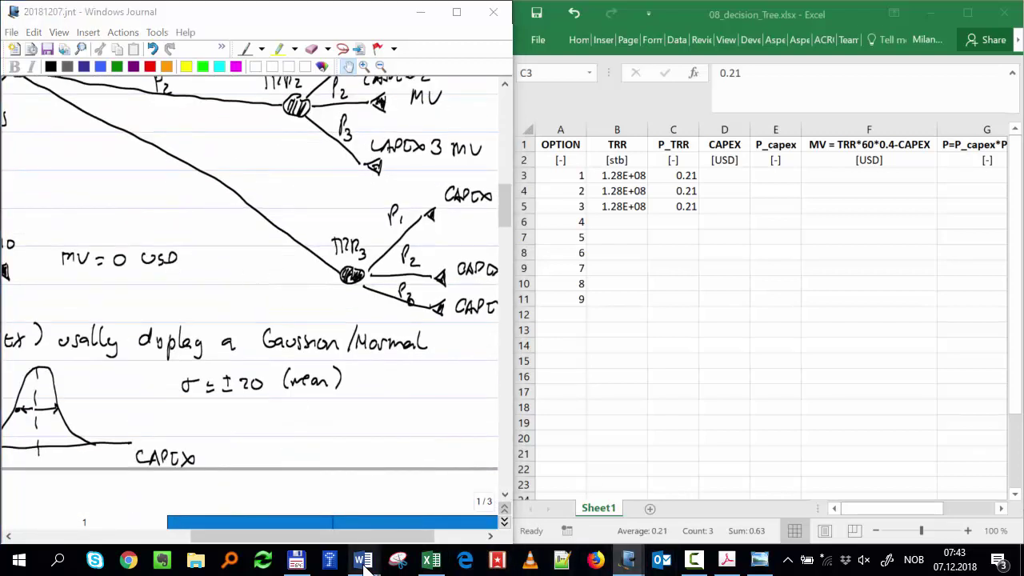
# - Switch to Word and arrange 08_Decision_tree_exercise.docx side by side with the workbook, with the discretized CAPEX list in view
pyautogui.moveTo(362, 560)
pyautogui.click(331, 515)
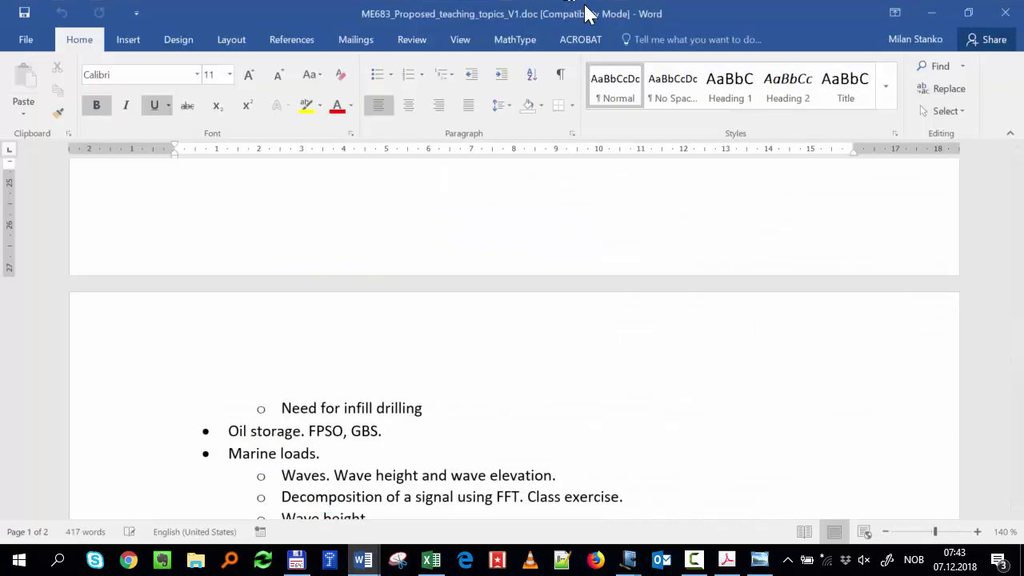
pyautogui.moveTo(362, 560)
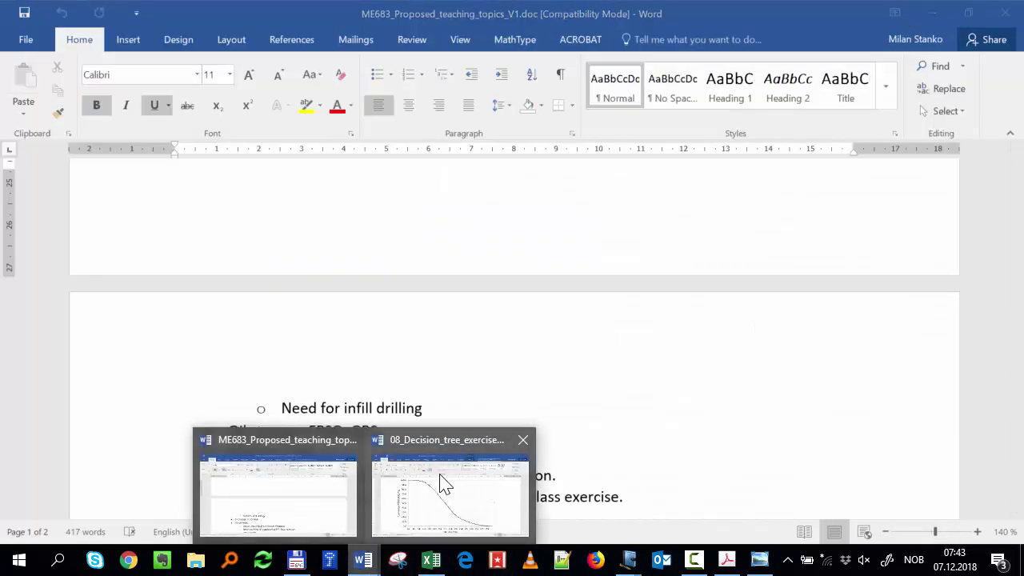
pyautogui.click(453, 491)
pyautogui.moveTo(728, 14); pyautogui.dragTo(2, 352)
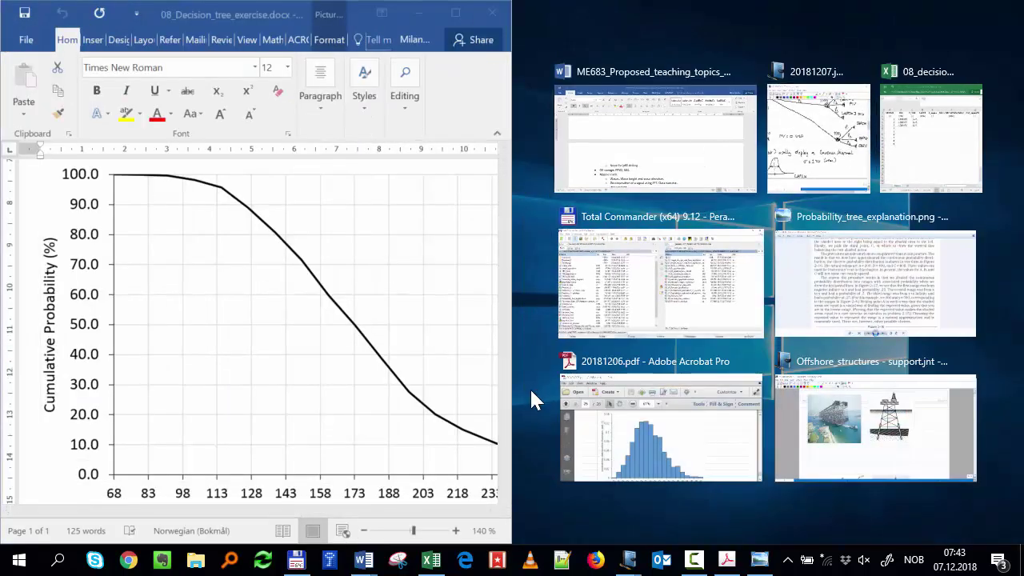
pyautogui.click(776, 160)
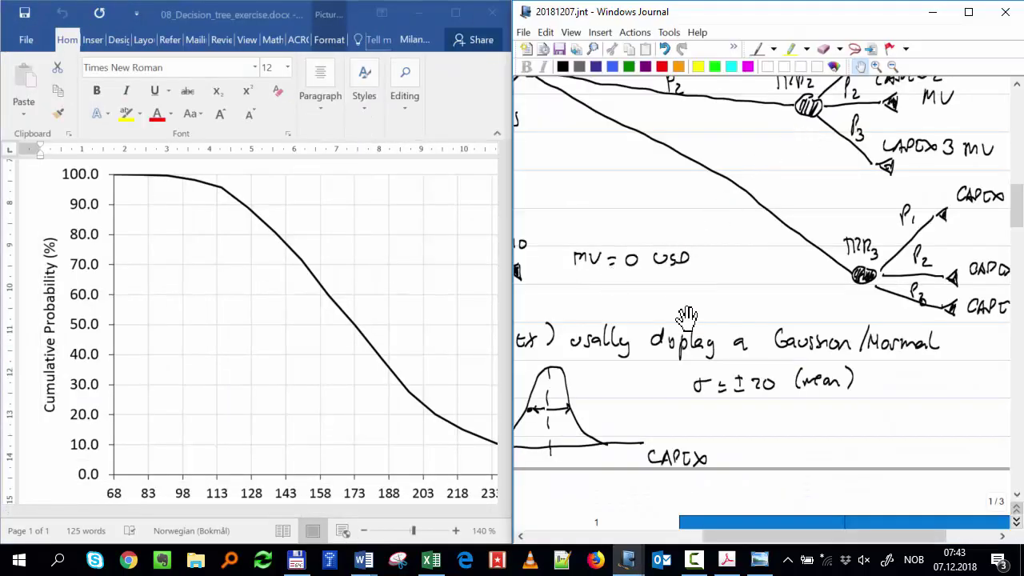
pyautogui.click(437, 567)
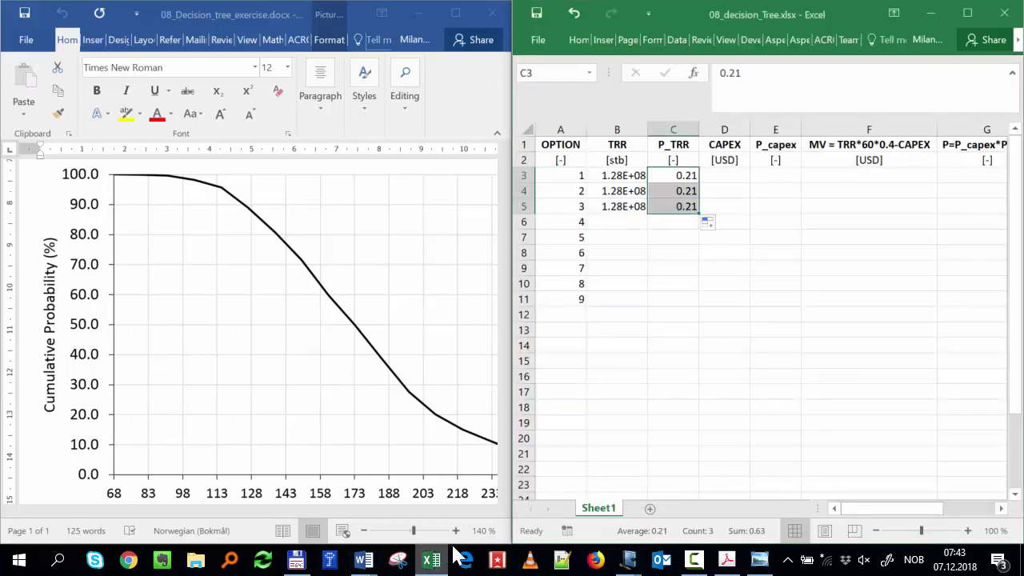
pyautogui.scroll(-10, 368, 306)
pyautogui.scroll(5, 368, 307)
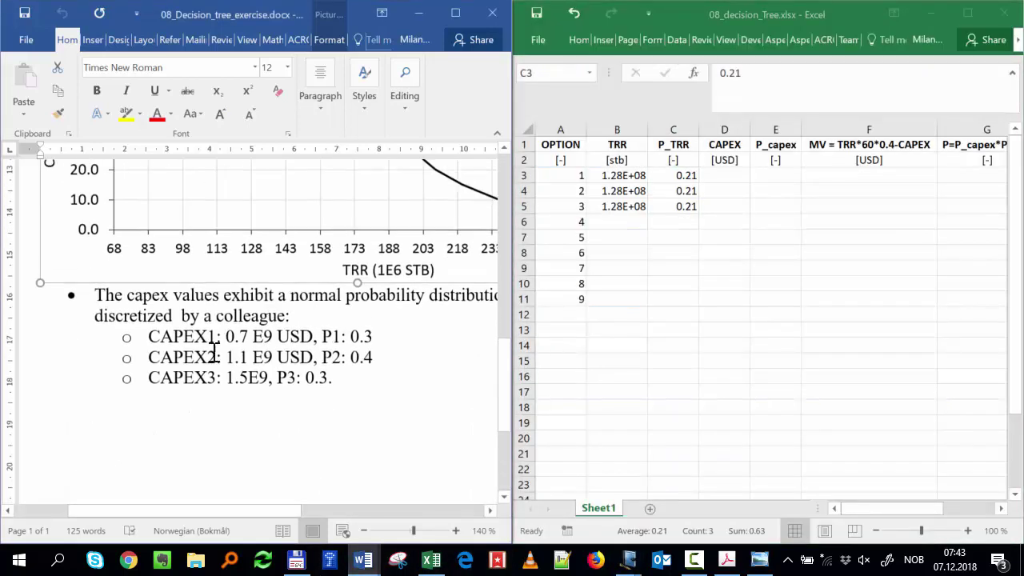
# - Enter the discretized CAPEX values 0.7e9, 1.1e9 and 1.5e9 for options 1 to 3 in cells D3 to D5
pyautogui.click(728, 172)
pyautogui.click(729, 175)
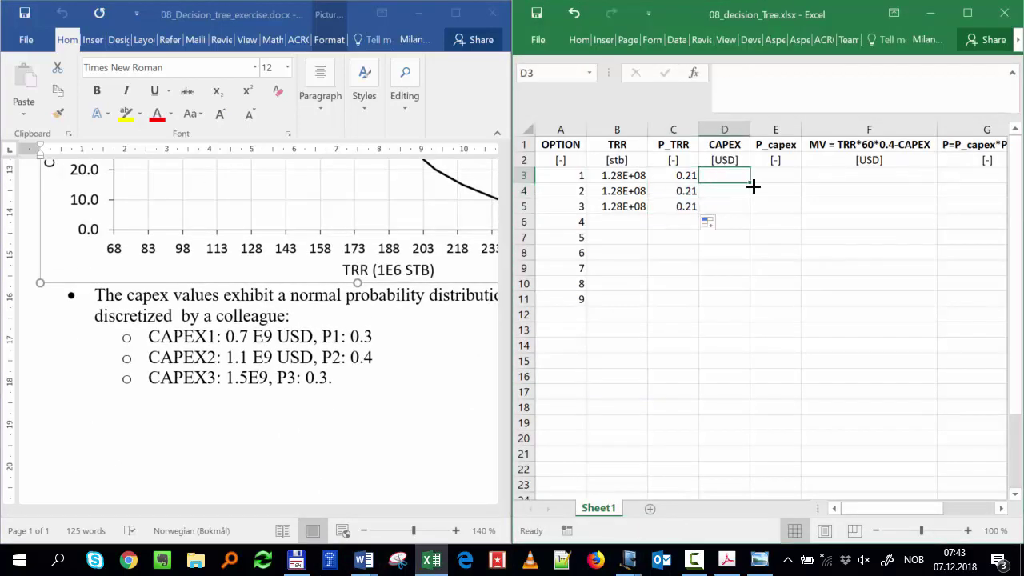
pyautogui.write('0.7e9')
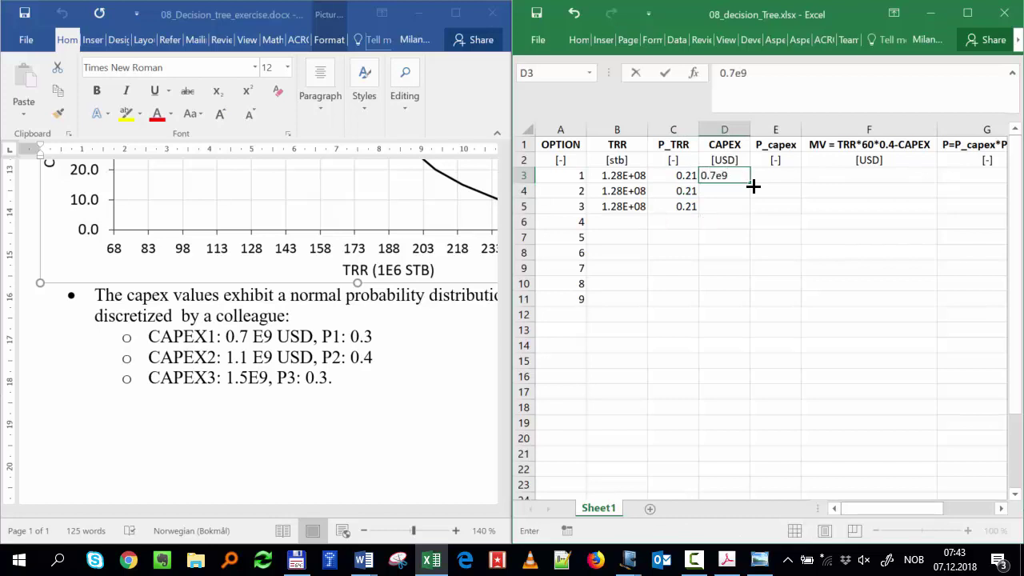
pyautogui.press('Return')
pyautogui.write('1.1')
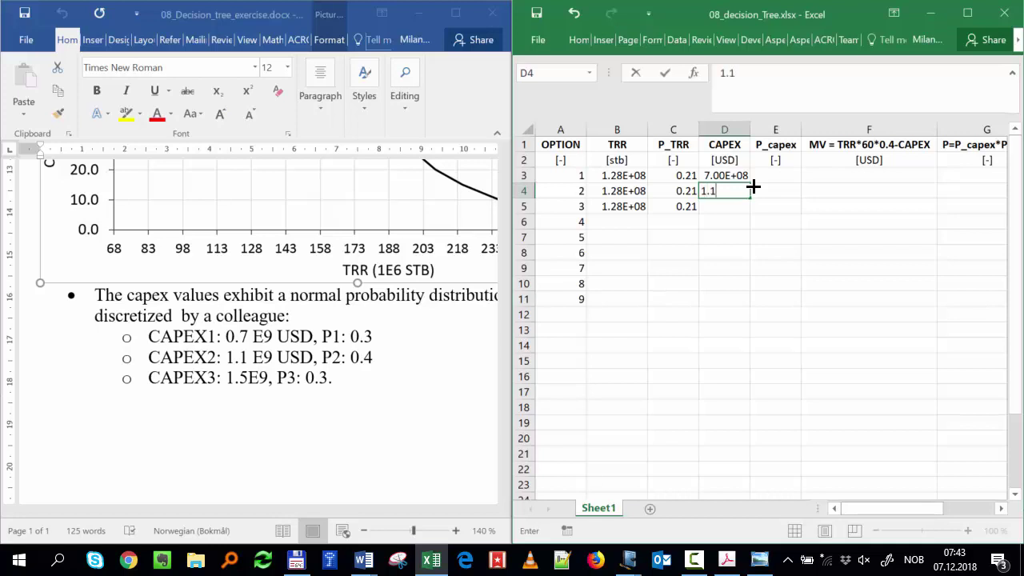
pyautogui.write('e9')
pyautogui.press('Return')
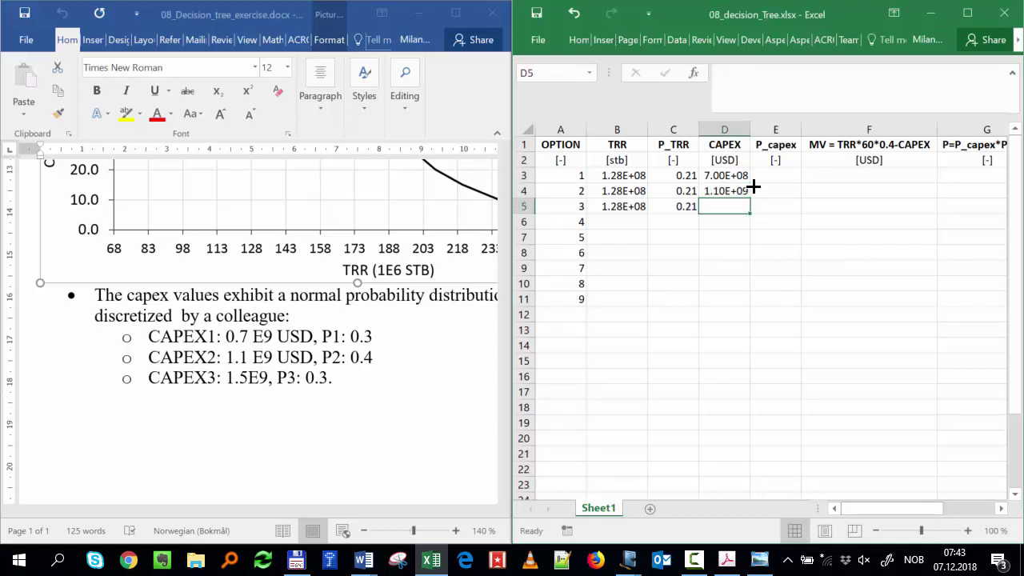
pyautogui.write('1.5e9')
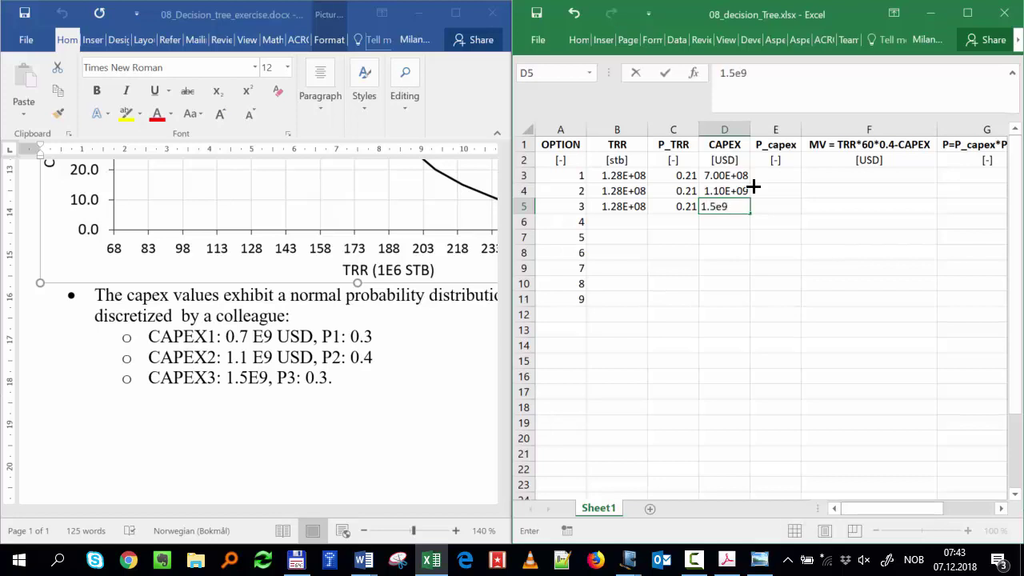
pyautogui.press('Return')
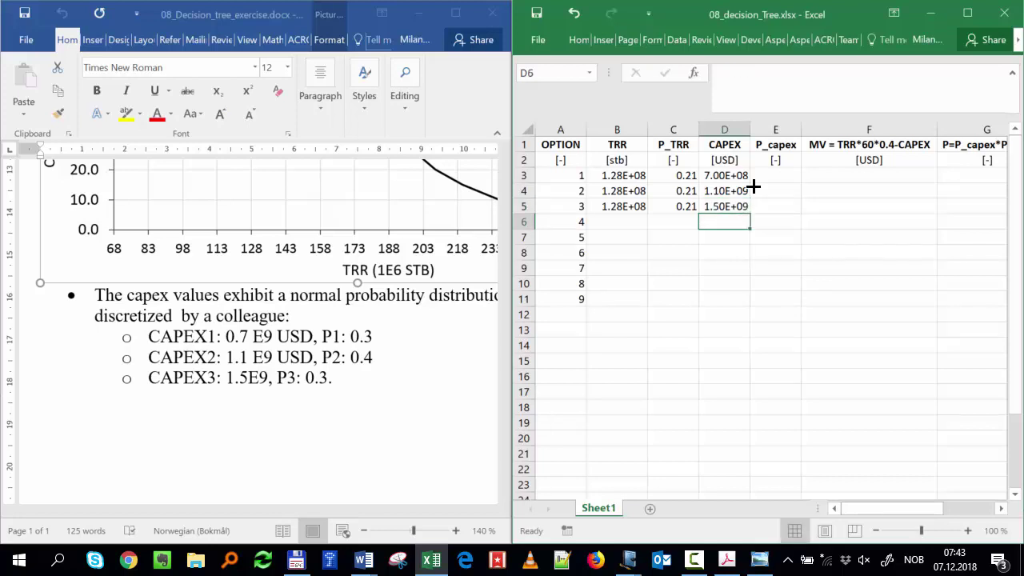
# - Enter the P_capex probabilities 0.3, 0.4 and 0.3 for options 1 to 3 in cells E3 to E5
pyautogui.click(769, 175)
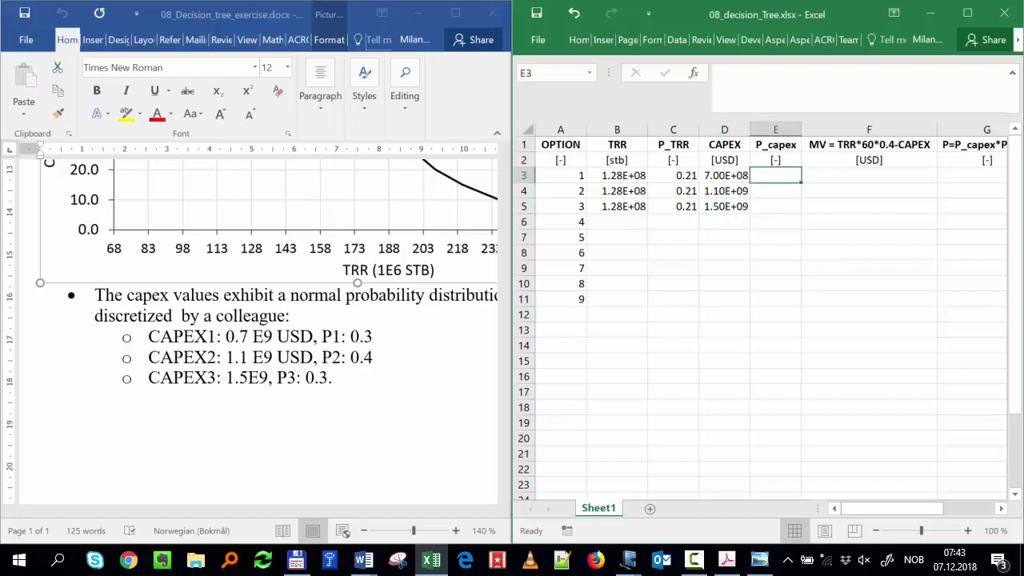
pyautogui.write('0.3')
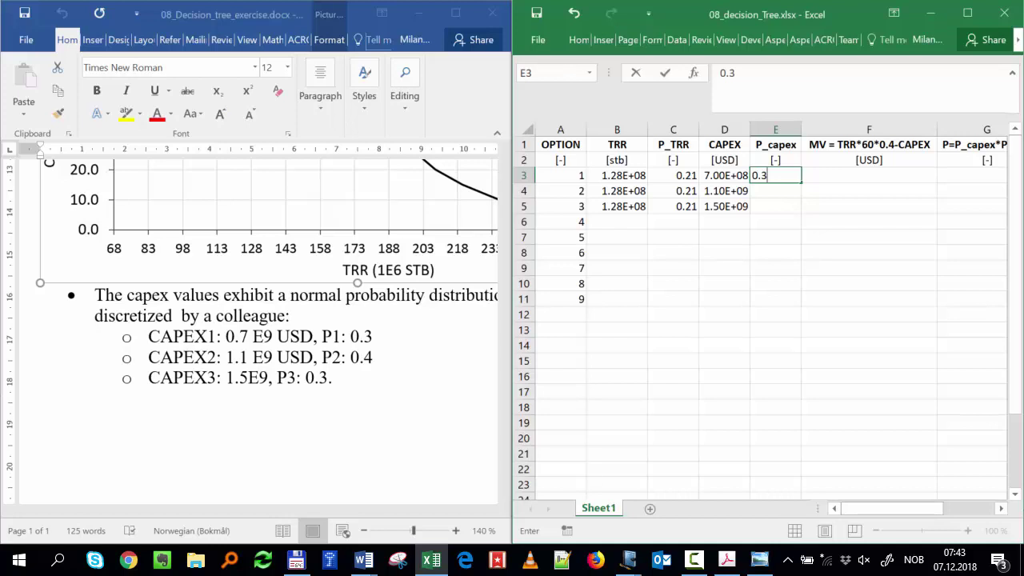
pyautogui.press('Return')
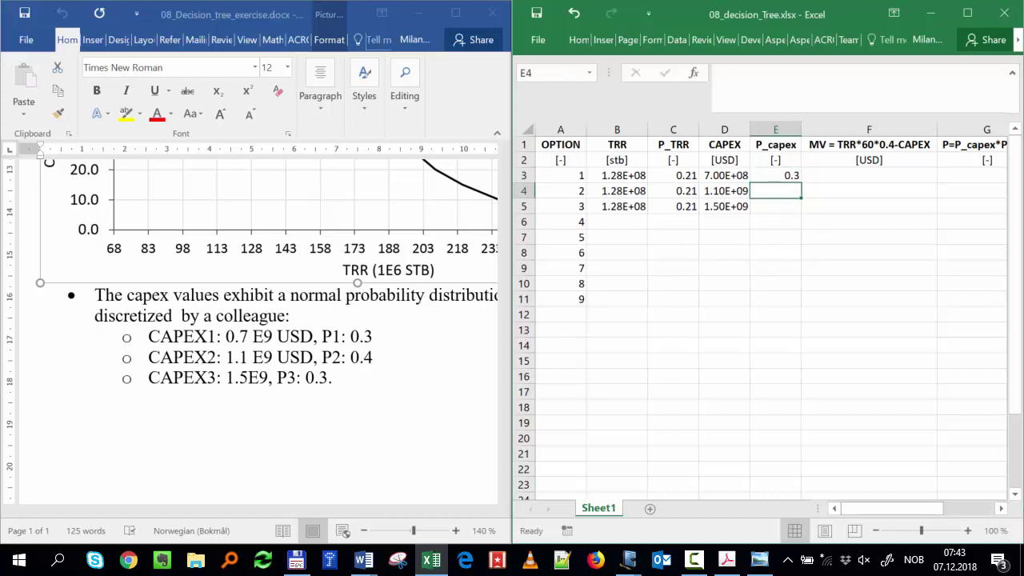
pyautogui.write('0.4')
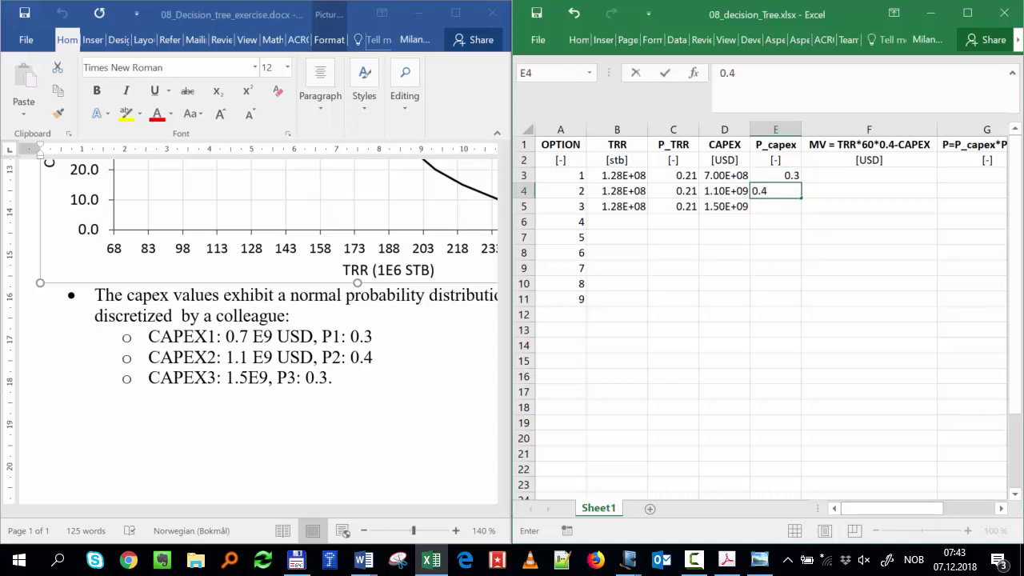
pyautogui.press('Return')
pyautogui.write('0.3')
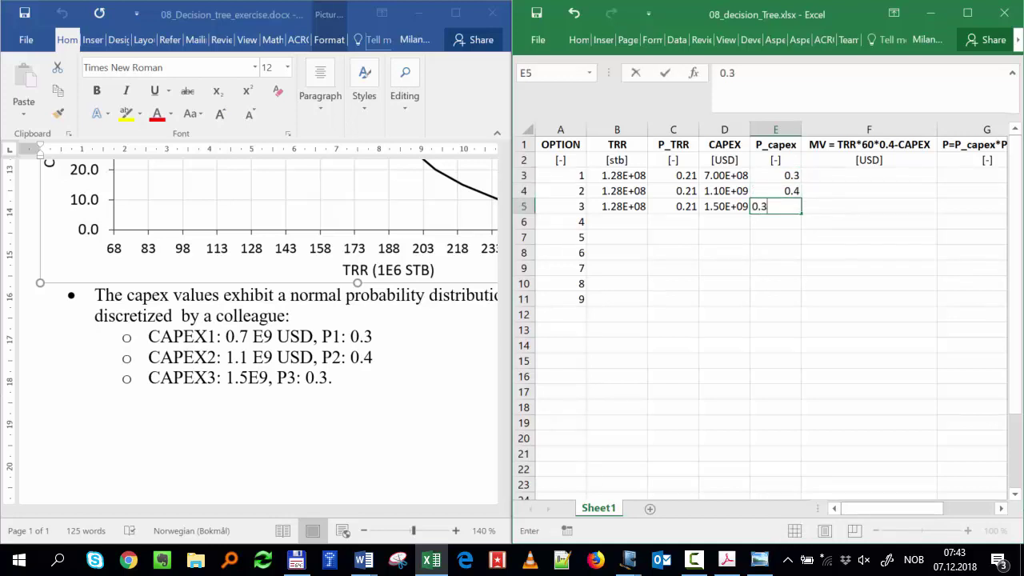
pyautogui.press('Return')
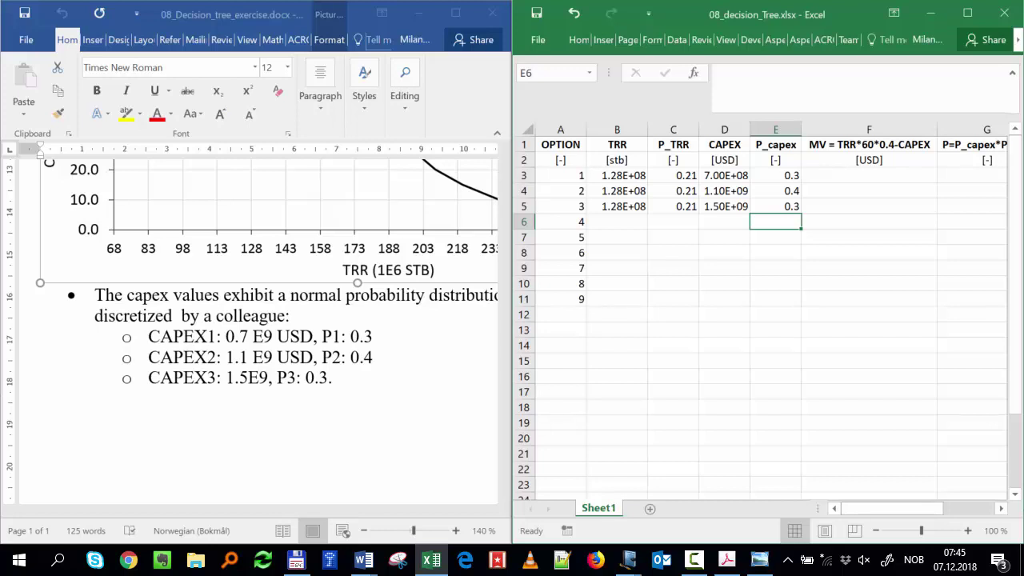
# - Enlarge the worksheet to 150% zoom with the OPTION to P_capex columns and their headers in view
pyautogui.click(968, 531)
pyautogui.click(968, 530)
pyautogui.click(968, 531)
pyautogui.hscroll(-1, 869, 516)
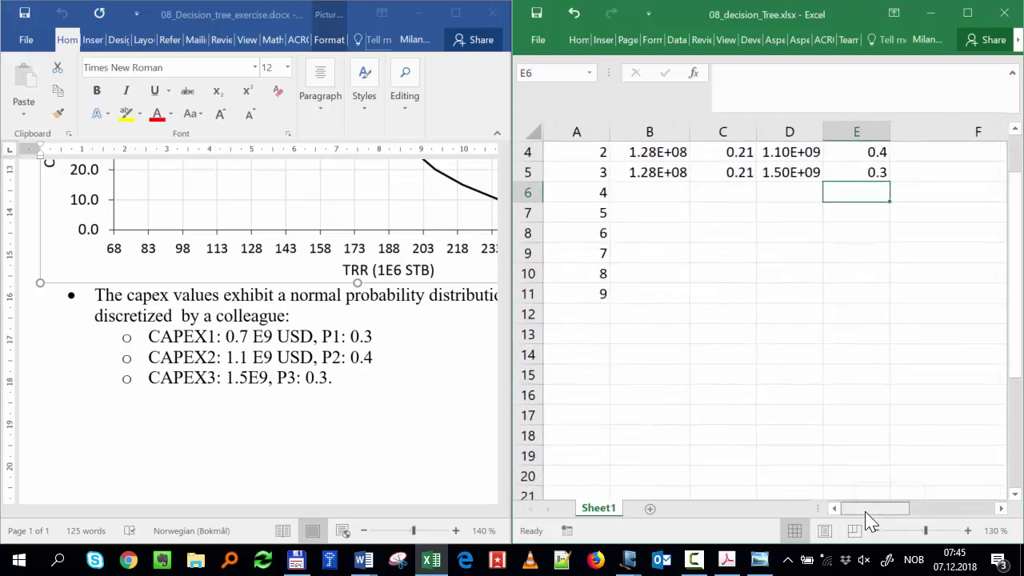
pyautogui.scroll(1, 851, 459)
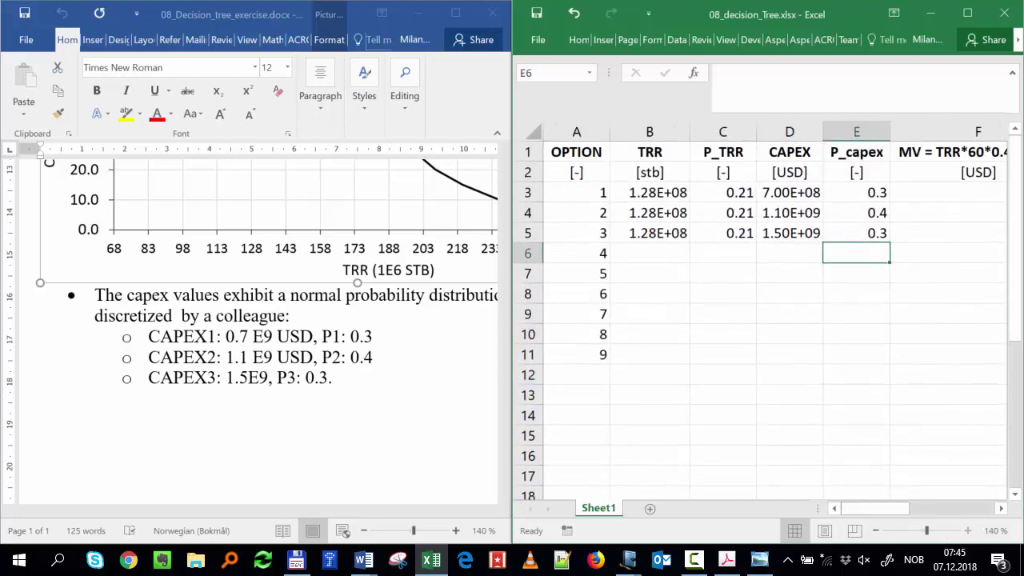
pyautogui.click(967, 530)
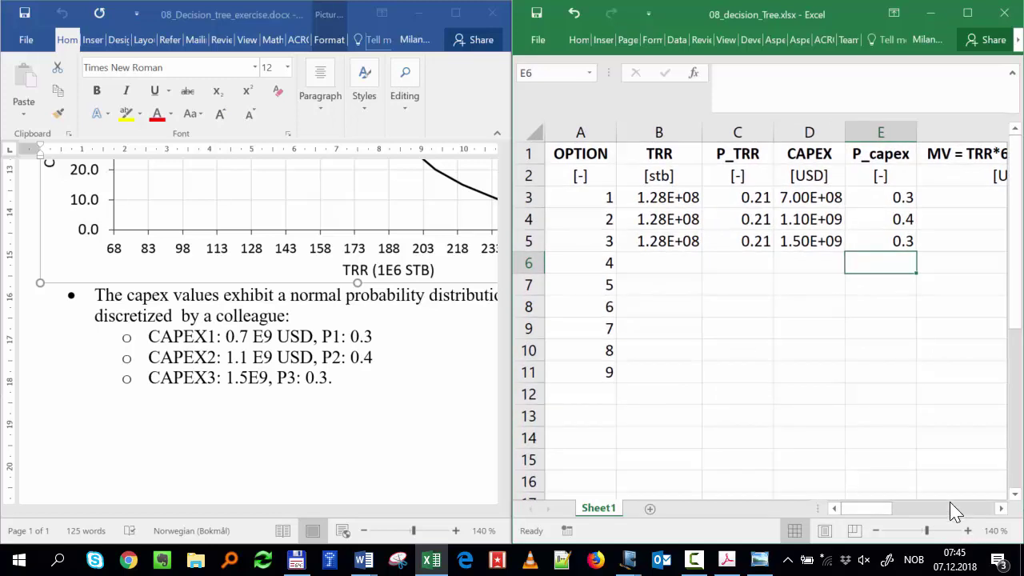
pyautogui.click(968, 531)
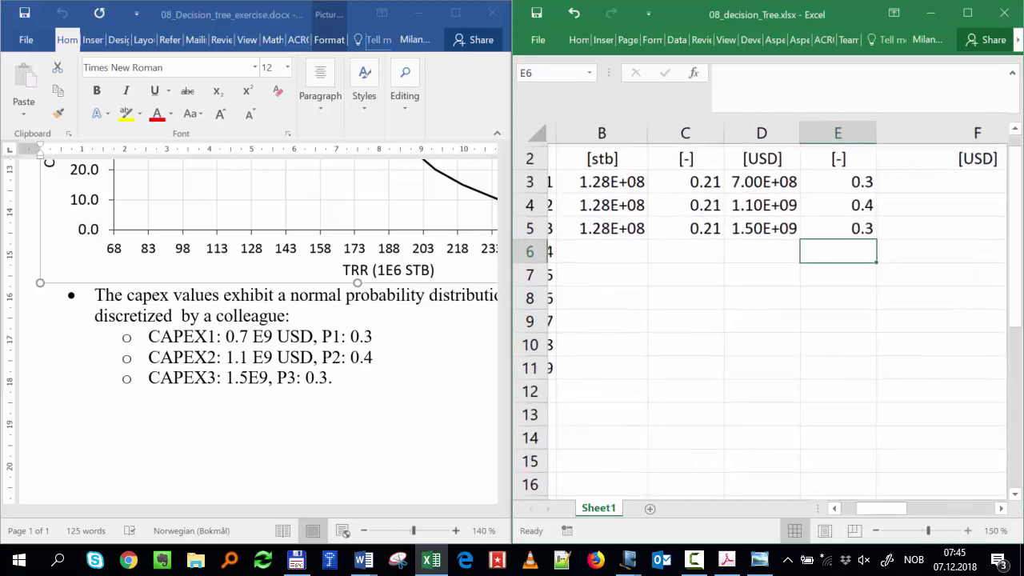
pyautogui.moveTo(883, 510); pyautogui.dragTo(866, 510)
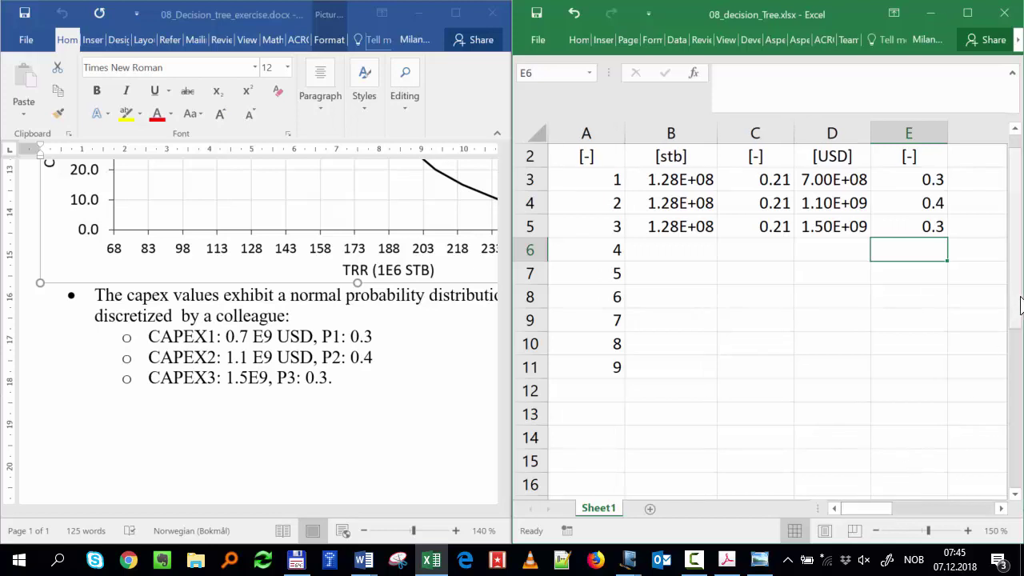
pyautogui.moveTo(1021, 304); pyautogui.dragTo(1021, 268)
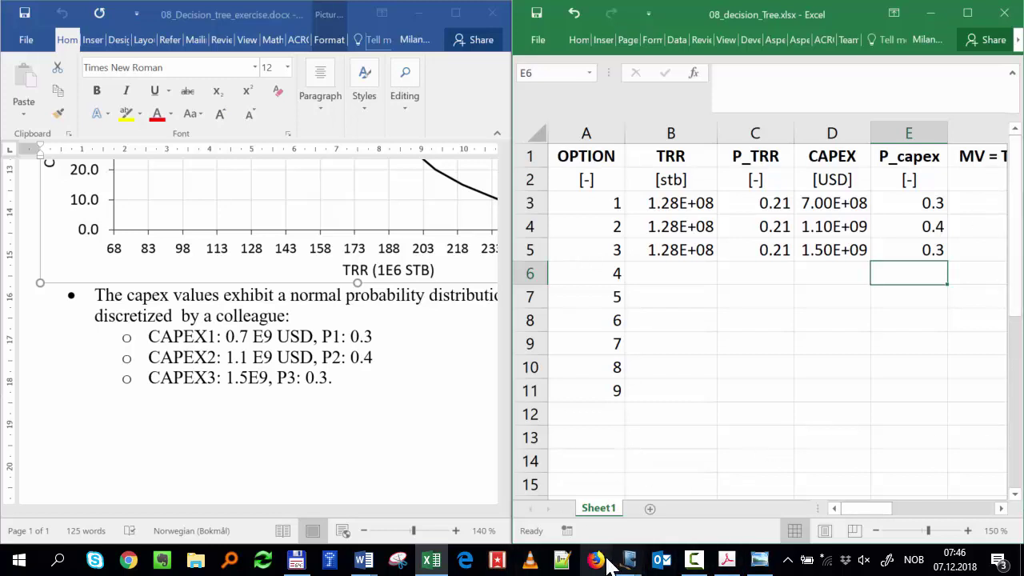
# - Switch to Windows Journal, place 20181207.jnt beside the workbook and compare the TRR1 branches of the decision tree with the option 1 row
pyautogui.click(544, 492)
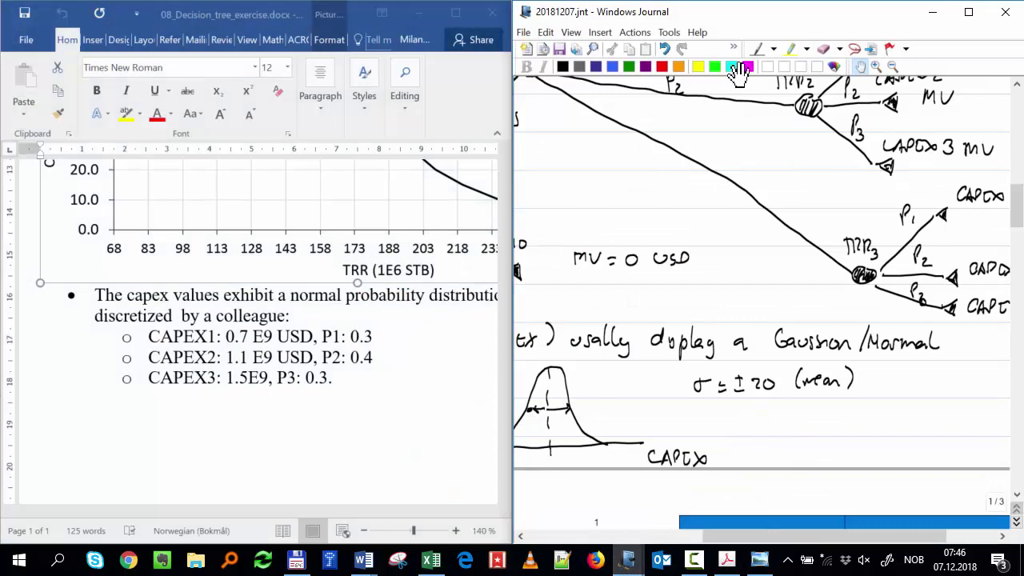
pyautogui.moveTo(754, 27); pyautogui.dragTo(4, 76)
pyautogui.scroll(3, 193, 351)
pyautogui.moveTo(192, 350); pyautogui.dragTo(478, 290)
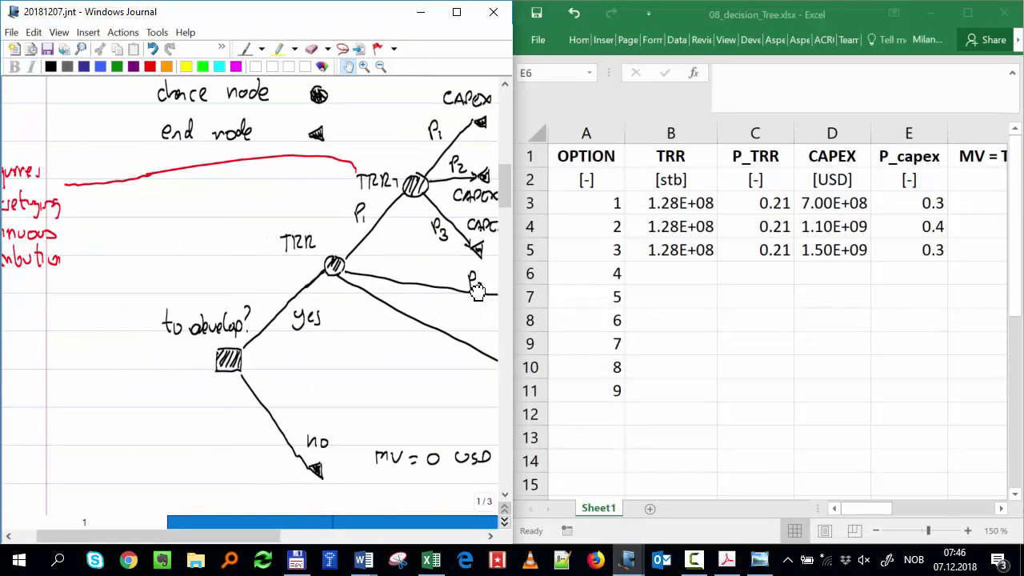
pyautogui.moveTo(338, 267); pyautogui.dragTo(124, 324)
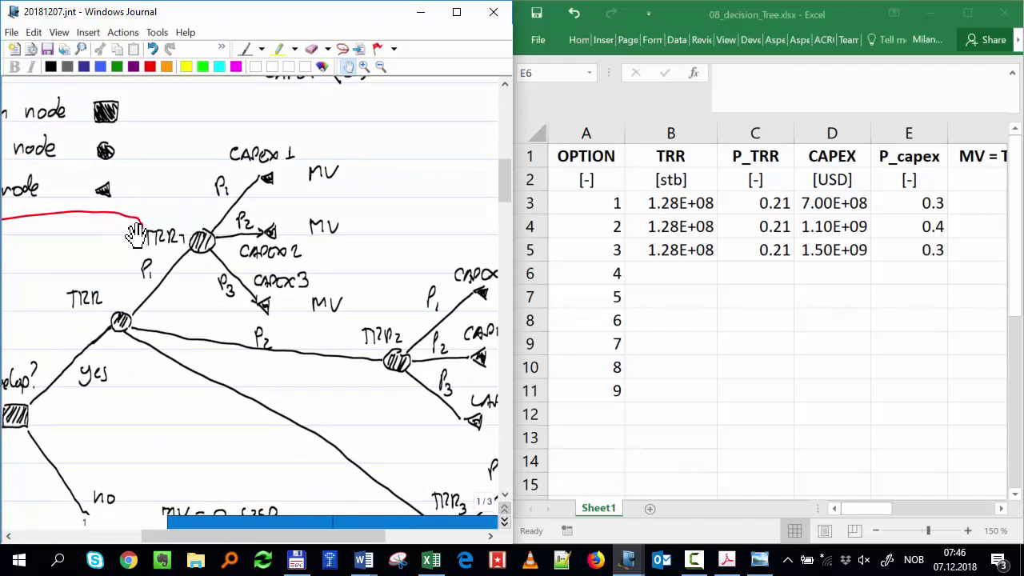
pyautogui.hotkey('alt', 'Tab')
pyautogui.click(670, 203)
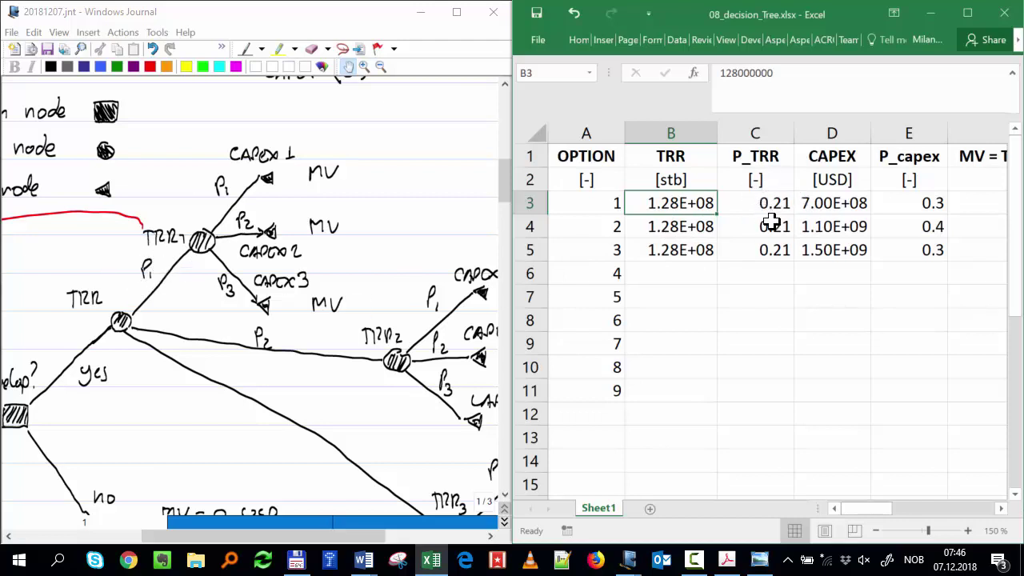
# - Examine the page 3 notes with the expectation curve and the table of P90, P50 and P10 TRR values and probabilities
pyautogui.scroll(-20, 376, 359)
pyautogui.scroll(20, 377, 359)
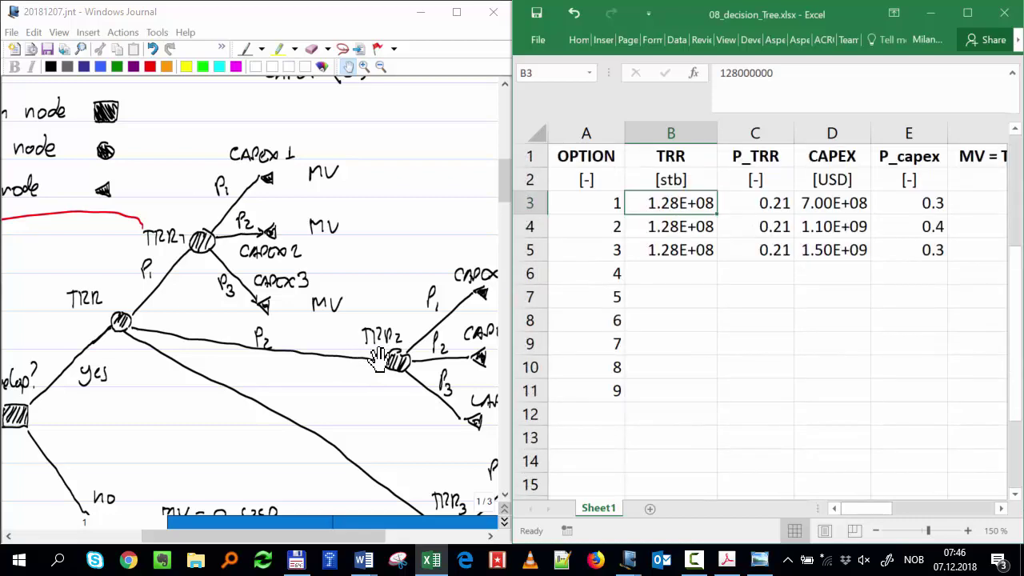
pyautogui.scroll(-15, 353, 382)
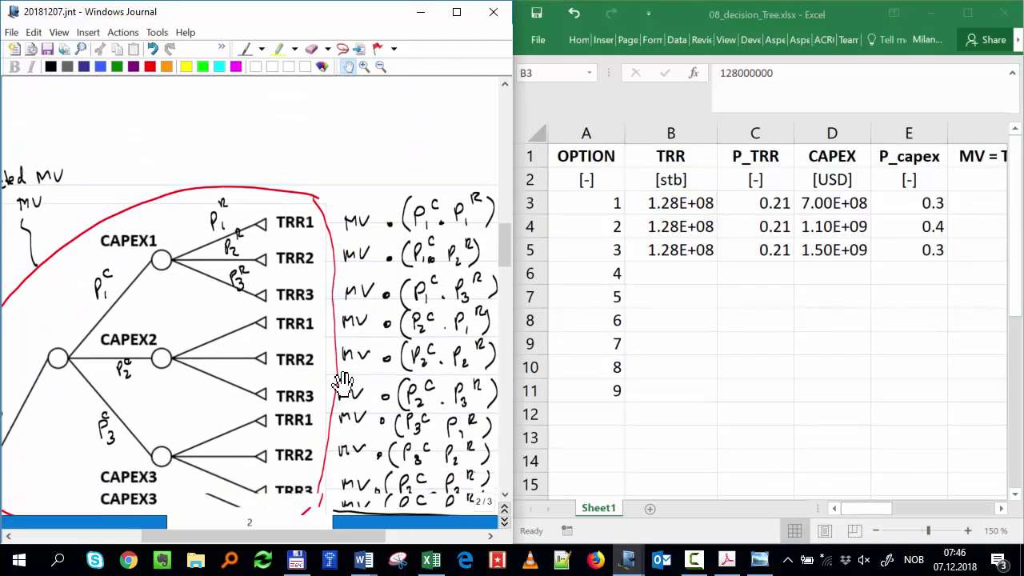
pyautogui.scroll(-15, 345, 382)
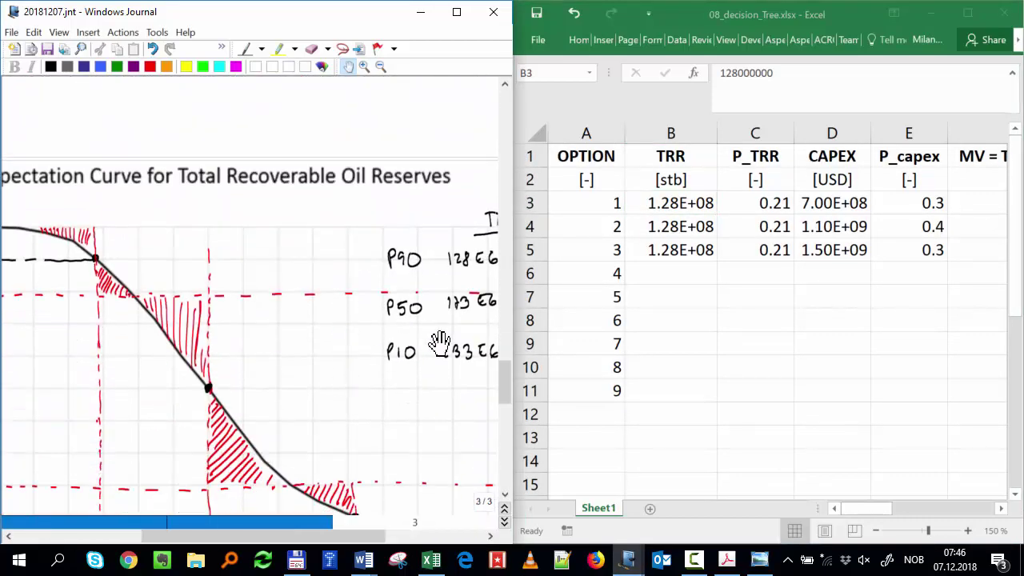
pyautogui.scroll(2, 281, 323)
pyautogui.hscroll(-5, 356, 288)
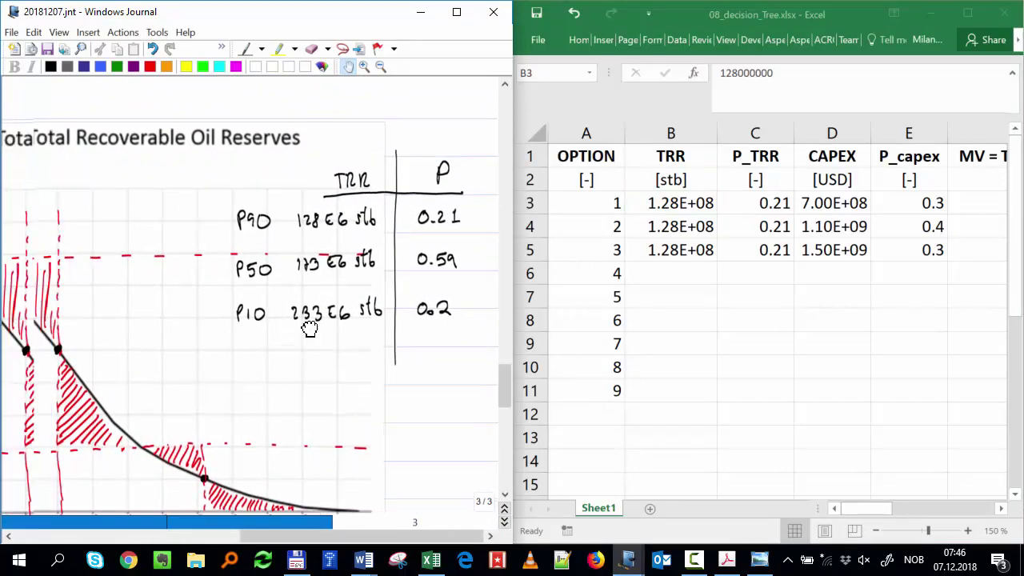
pyautogui.scroll(2, 367, 360)
pyautogui.scroll(-3, 366, 360)
pyautogui.hscroll(3, 367, 360)
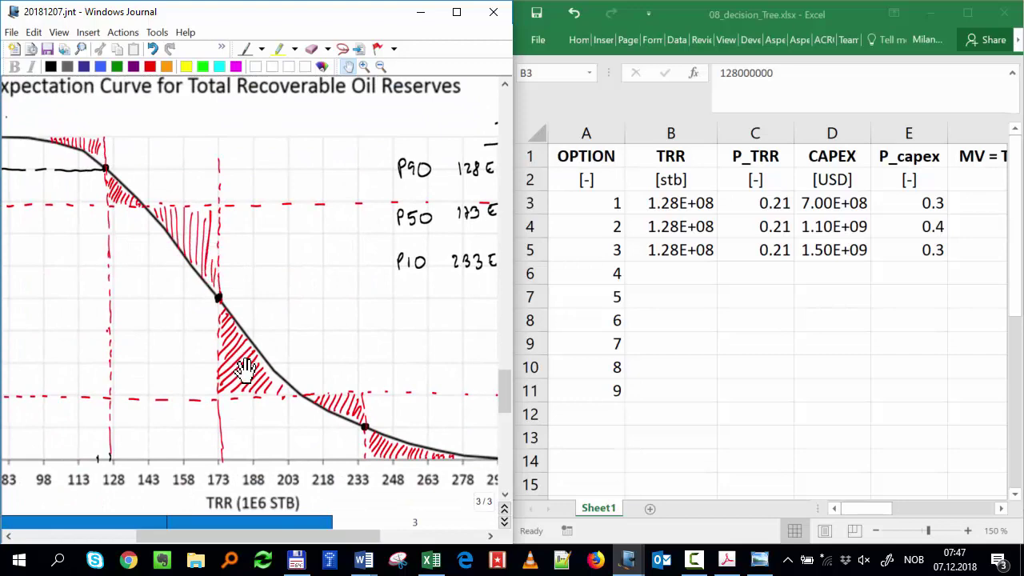
pyautogui.moveTo(384, 371); pyautogui.dragTo(160, 439)
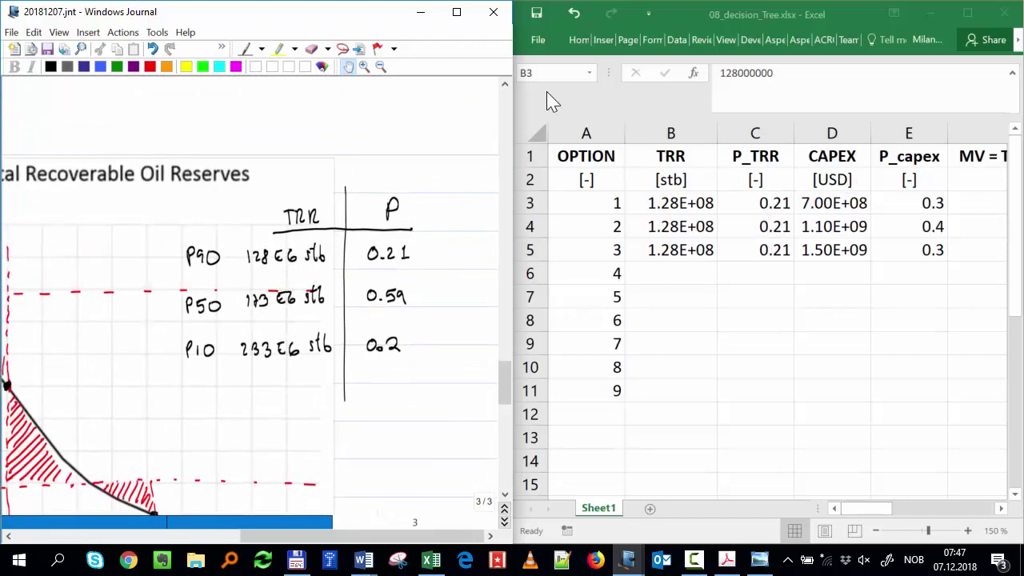
# - Review the page 1 decision tree, then switch to Word to show the CAPEX list of 08_Decision_tree_exercise.docx beside the workbook
pyautogui.scroll(15, 469, 183)
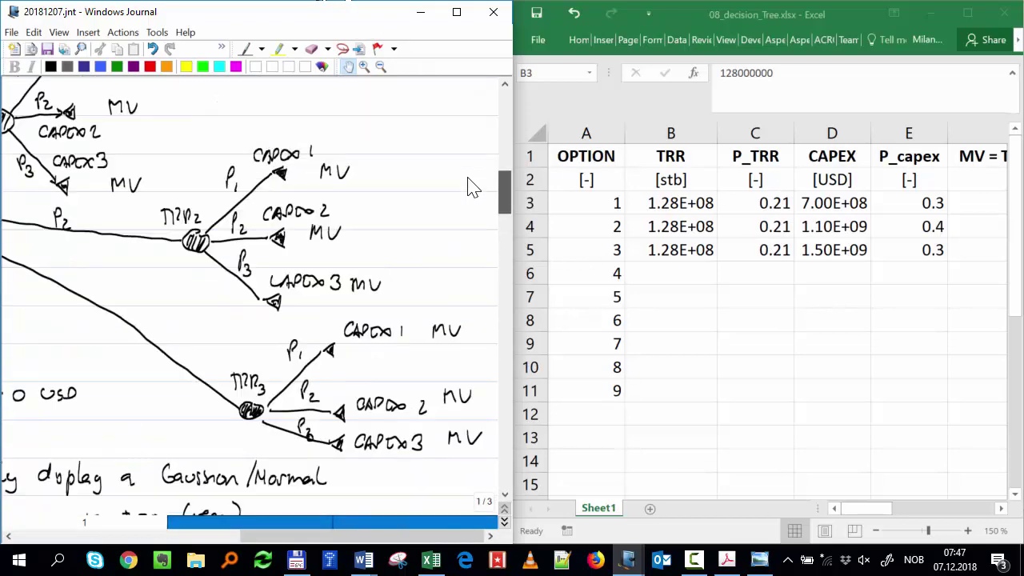
pyautogui.hscroll(-3, 267, 229)
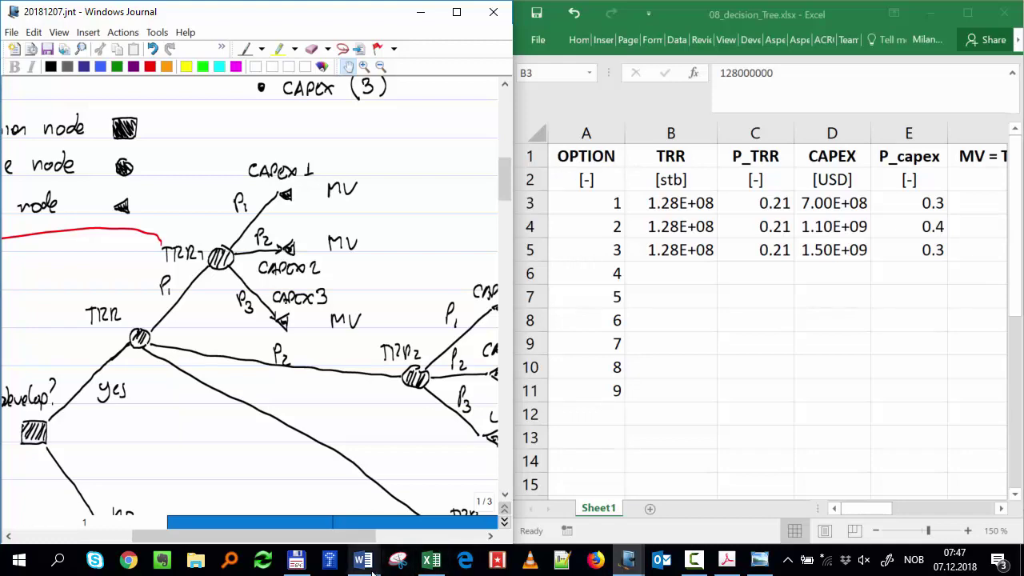
pyautogui.moveTo(376, 560)
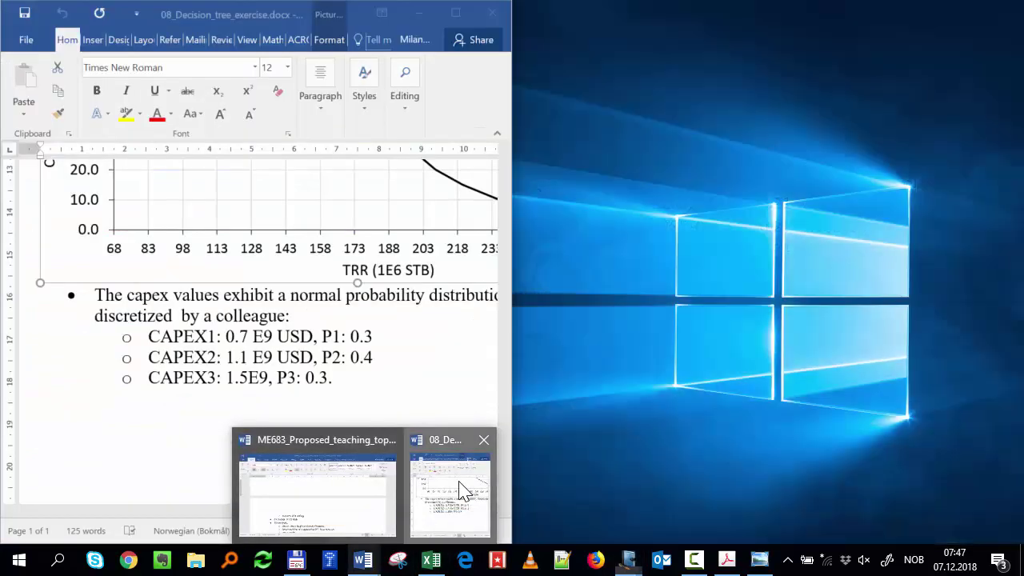
pyautogui.click(462, 489)
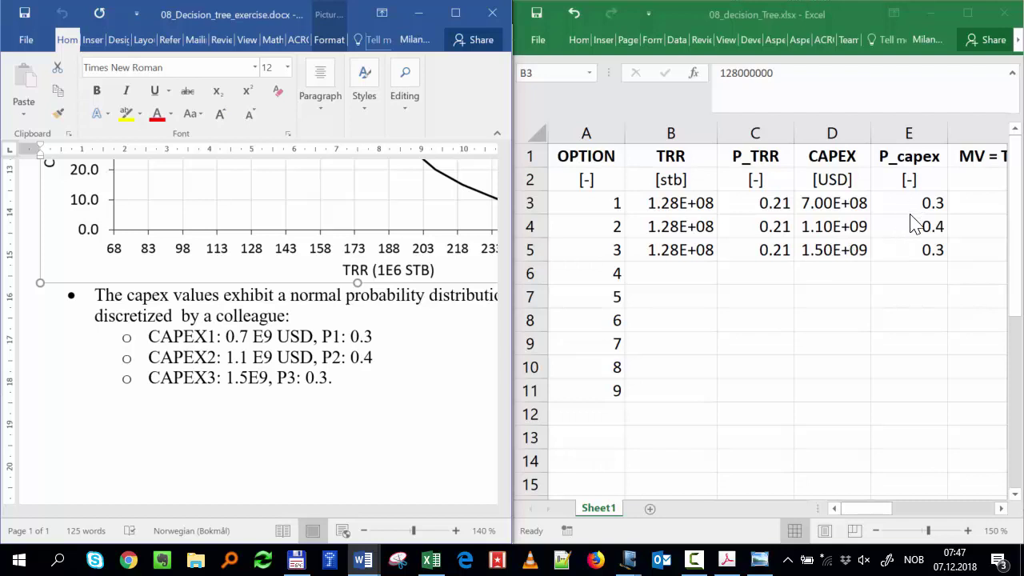
# - Maximise the workbook and calculate option 1's MV in F3 with the formula =B3*60*0.4-D3
pyautogui.click(969, 14)
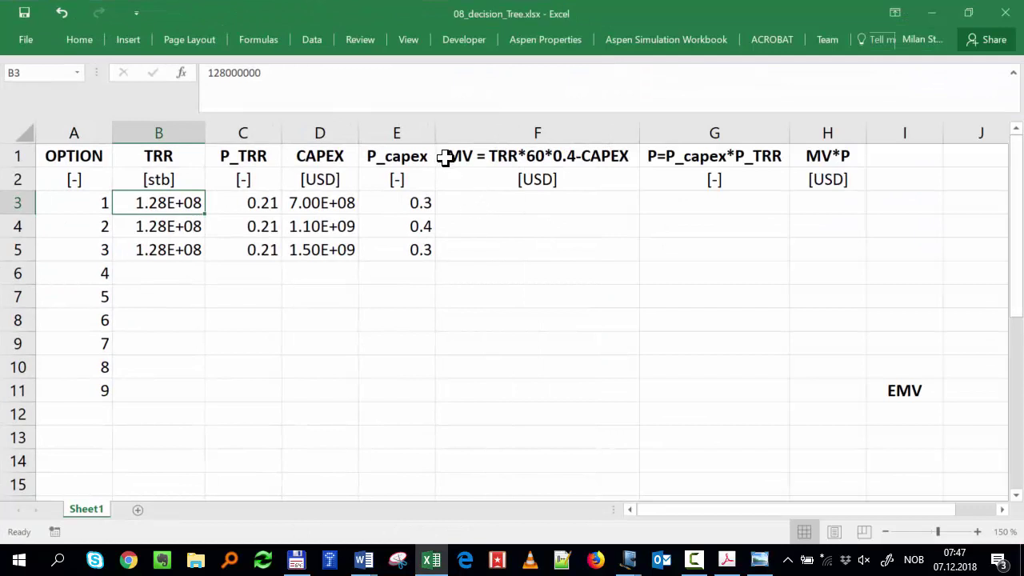
pyautogui.click(509, 203)
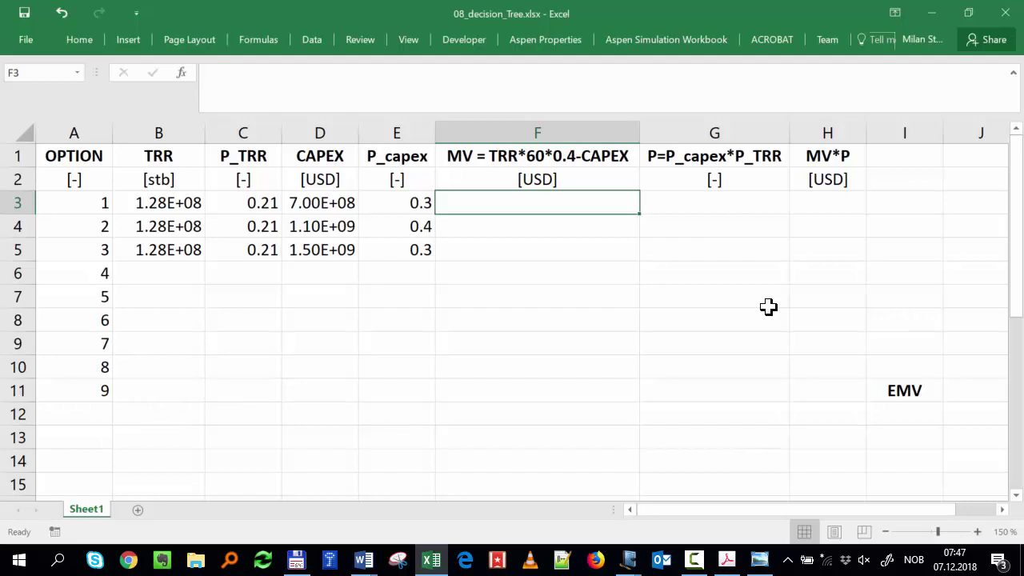
pyautogui.write('=')
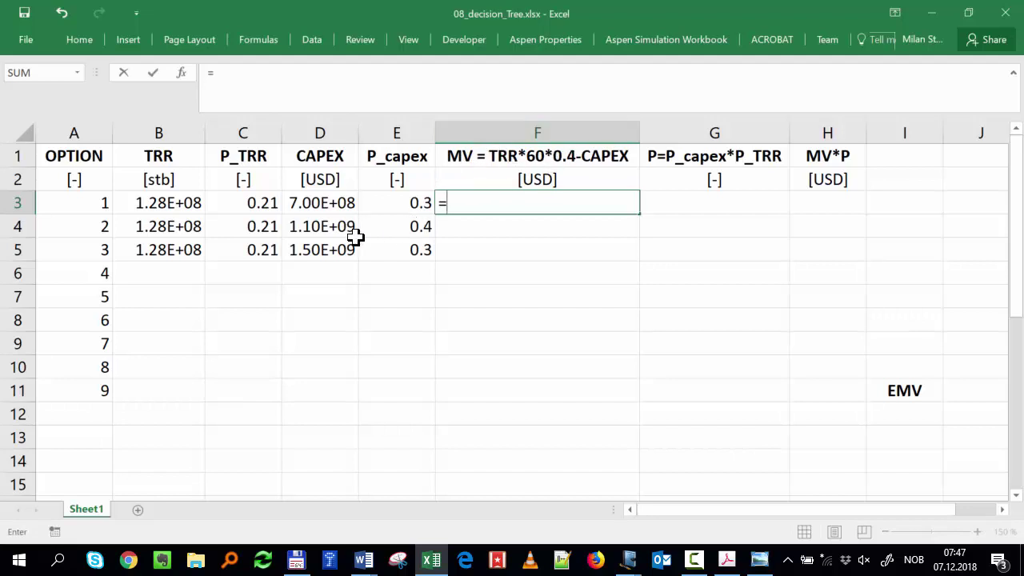
pyautogui.press('Left')
pyautogui.press('Left')
pyautogui.press('Left')
pyautogui.press('Left')
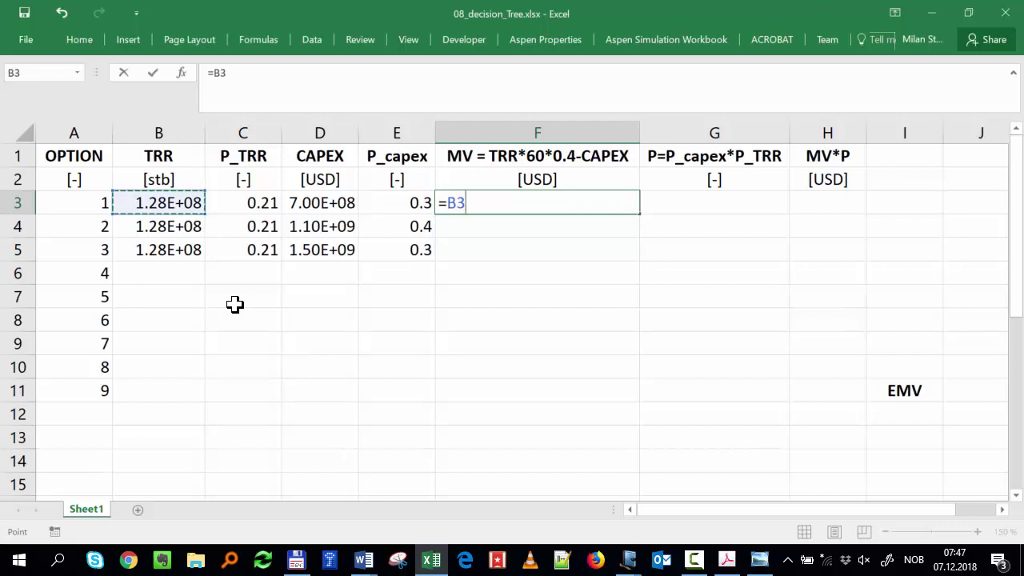
pyautogui.write('*')
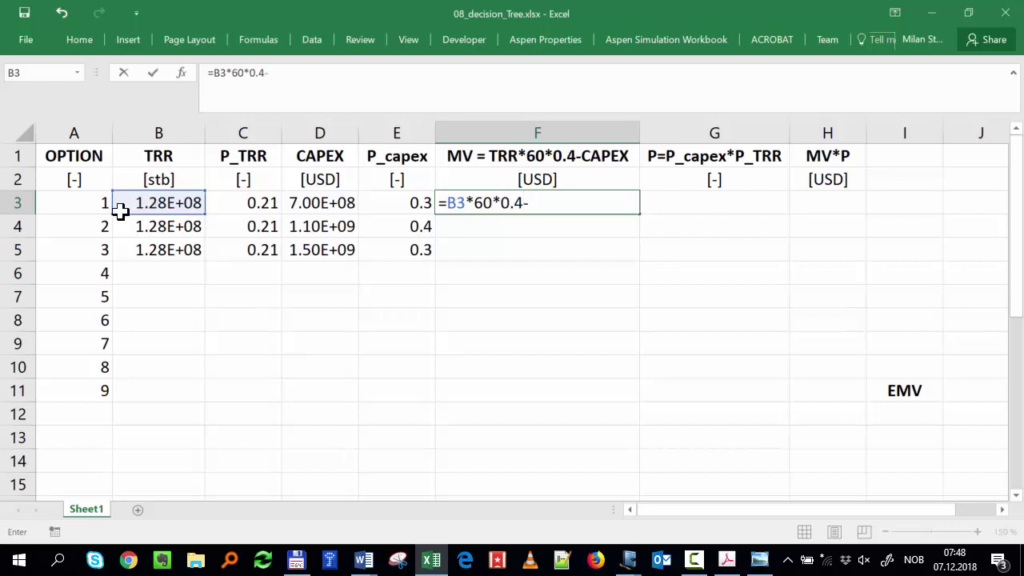
pyautogui.press('Left')
pyautogui.press('Left')
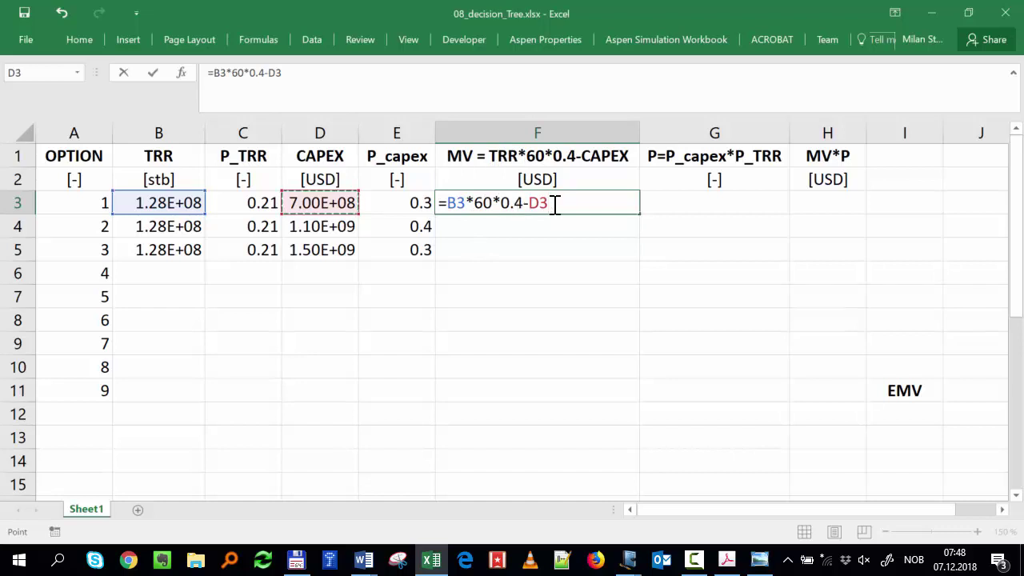
pyautogui.press('Return')
# - Copy the MV formula from F3 down to F5 for options 2 and 3, and save the workbook
pyautogui.press('Up')
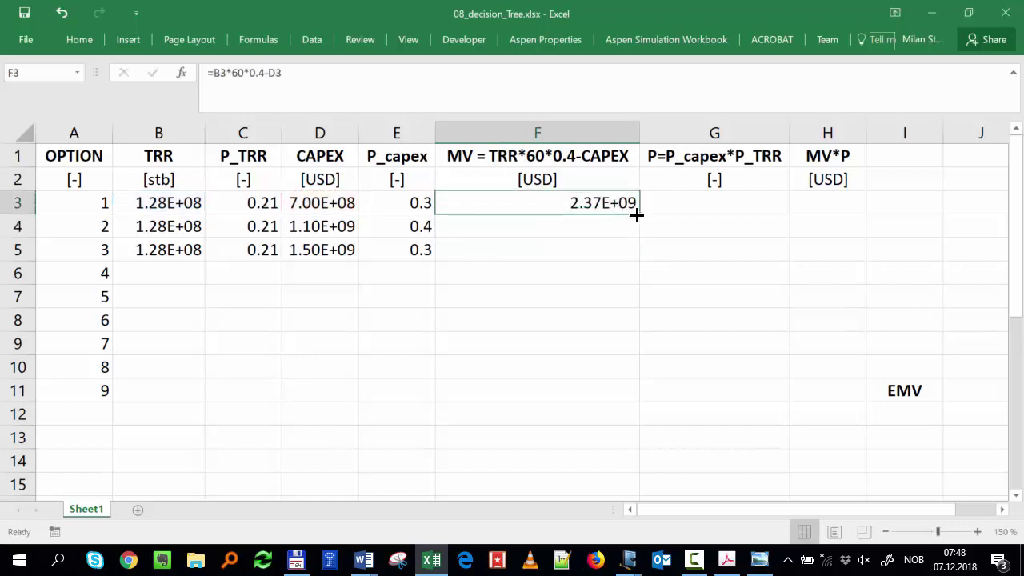
pyautogui.moveTo(638, 214); pyautogui.dragTo(642, 254)
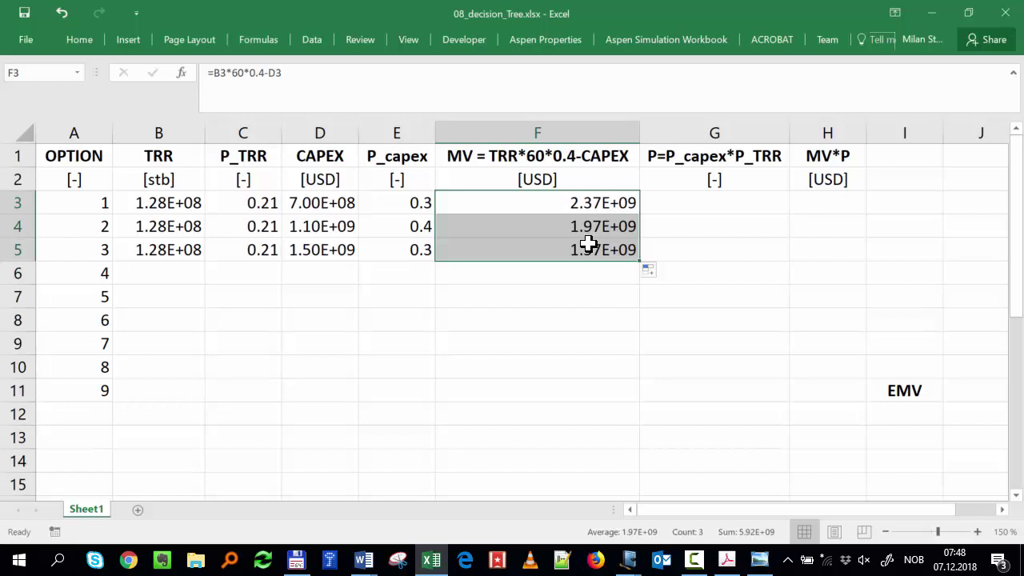
pyautogui.click(24, 12)
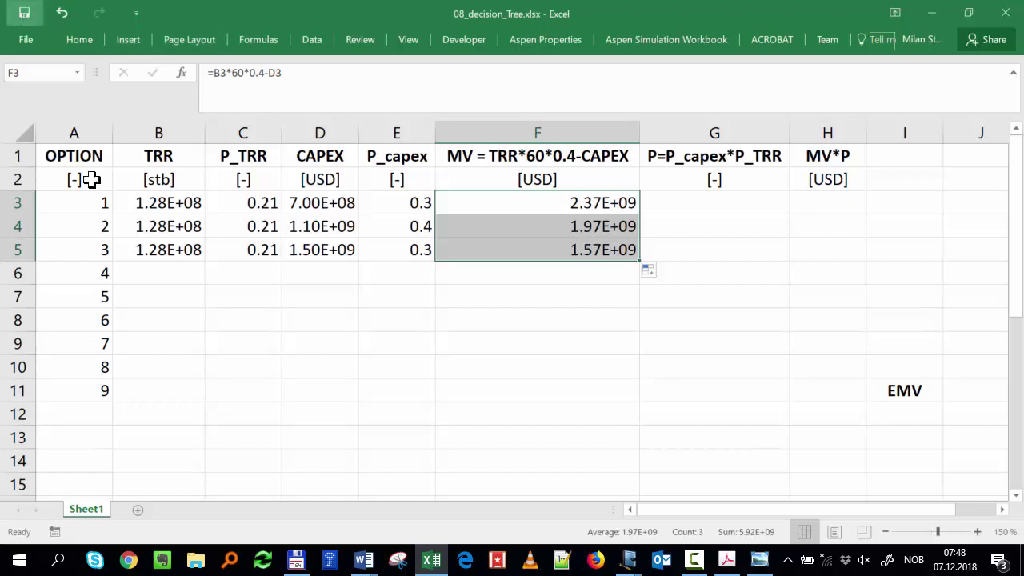
# - Restore the side-by-side layout, skim the Word exercise, and switch to Windows Journal to review the TRR2 branches and the TRR probability table
pyautogui.doubleClick(520, 16)
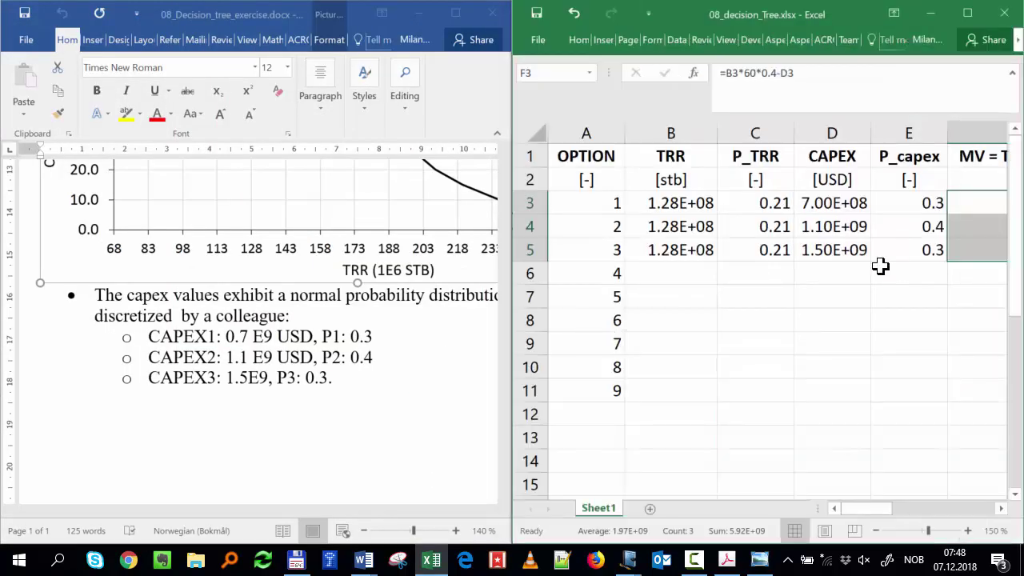
pyautogui.click(377, 372)
pyautogui.scroll(10, 377, 373)
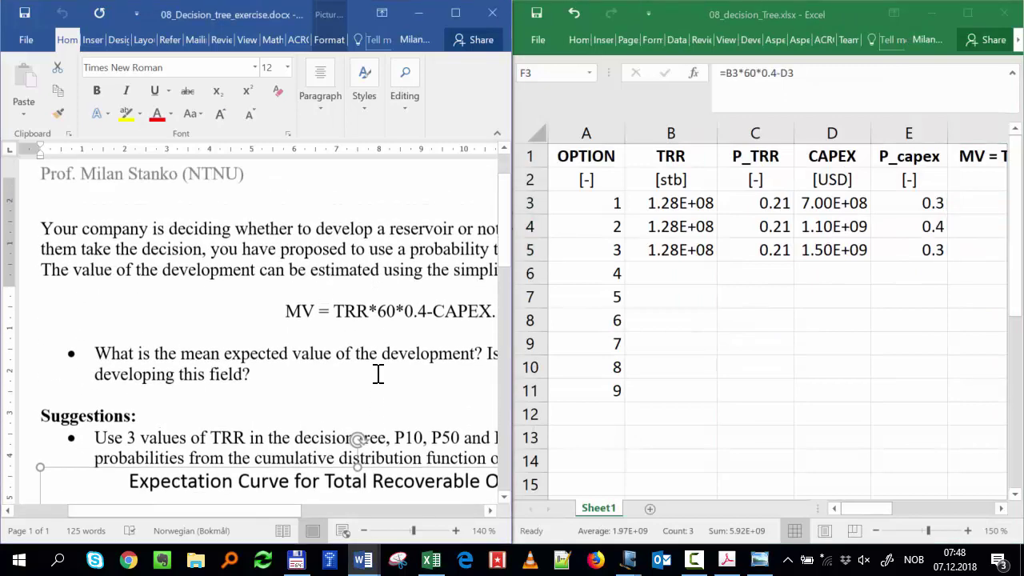
pyautogui.scroll(-5, 377, 373)
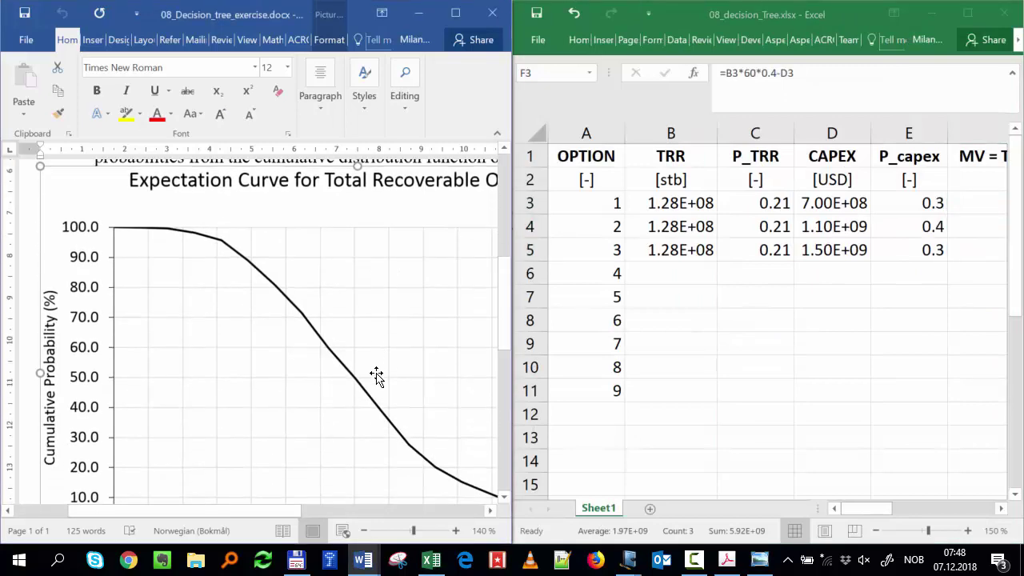
pyautogui.click(629, 560)
pyautogui.click(560, 506)
pyautogui.scroll(-3, 138, 346)
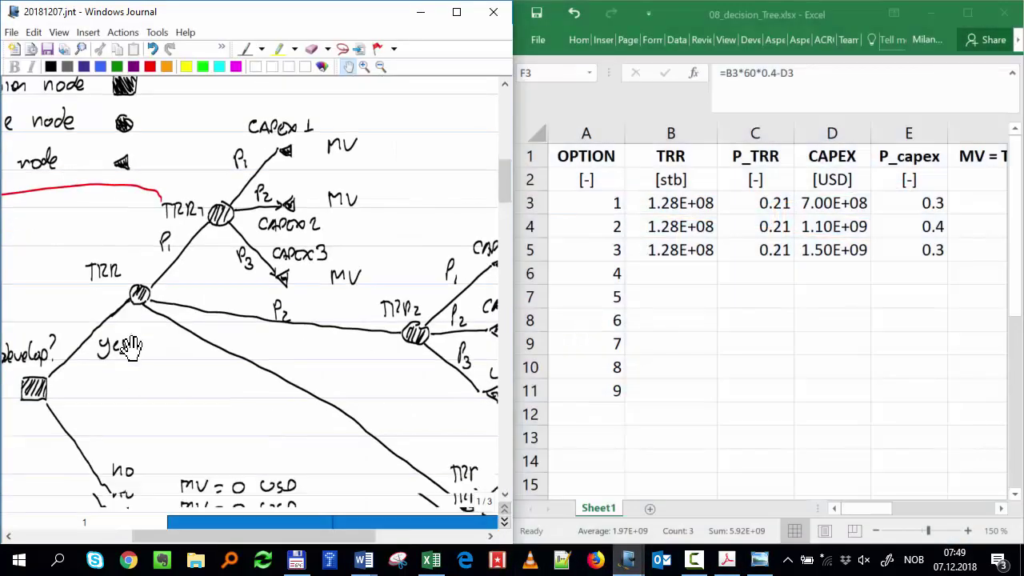
pyautogui.moveTo(291, 259); pyautogui.dragTo(111, 261)
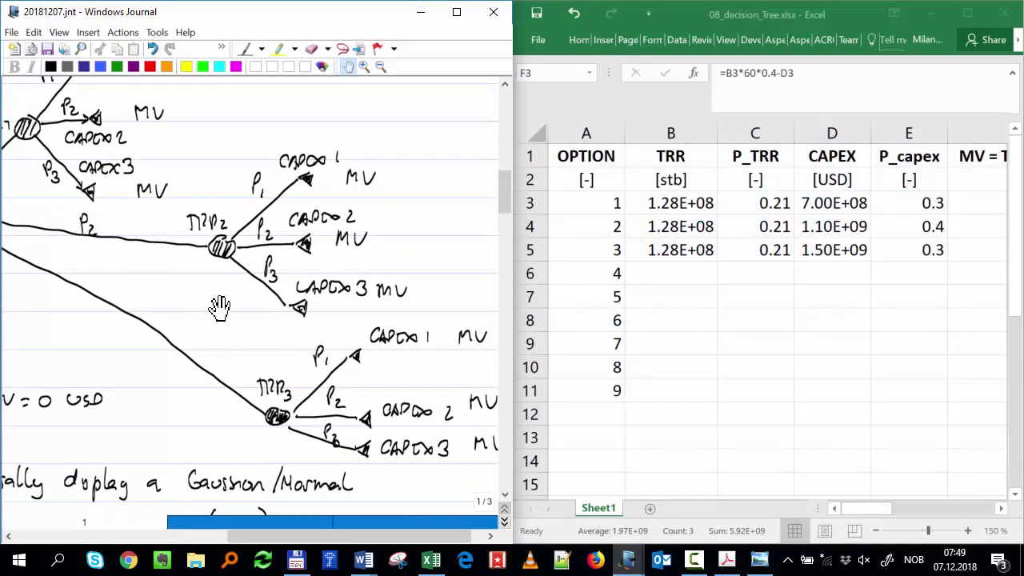
pyautogui.moveTo(266, 323); pyautogui.dragTo(240, 256)
pyautogui.scroll(-10, 281, 340)
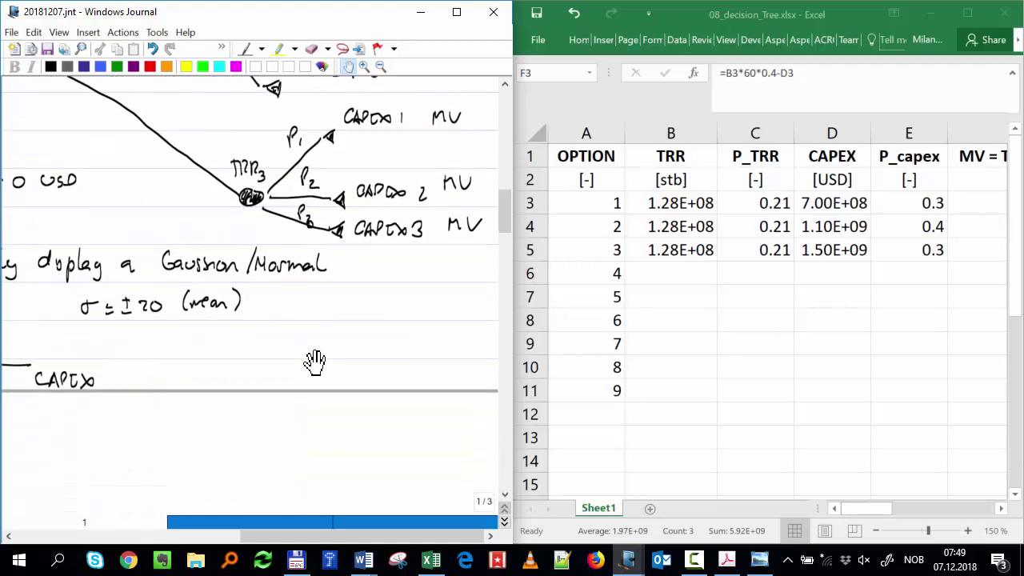
pyautogui.scroll(-15, 310, 362)
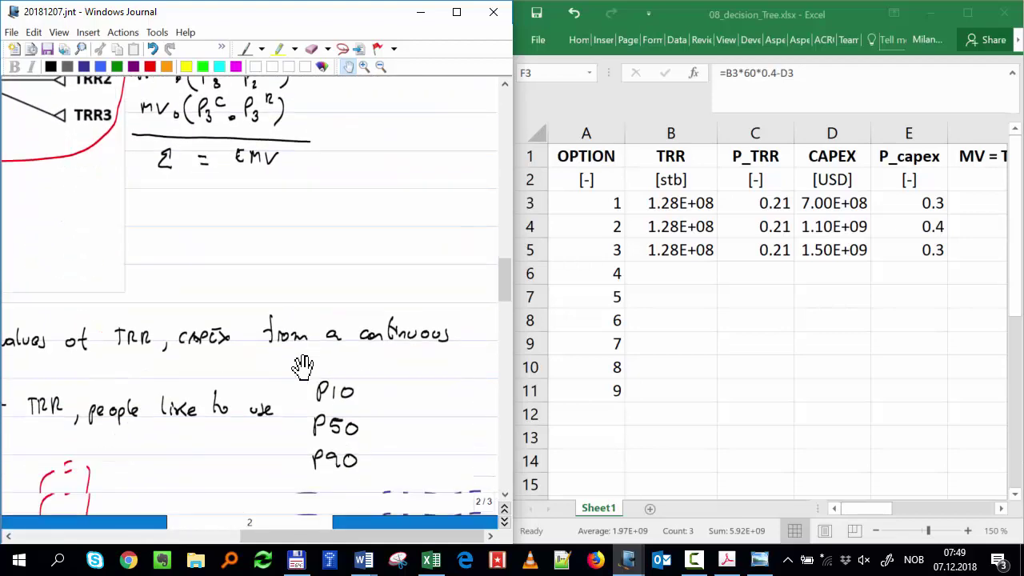
pyautogui.scroll(-4, 301, 367)
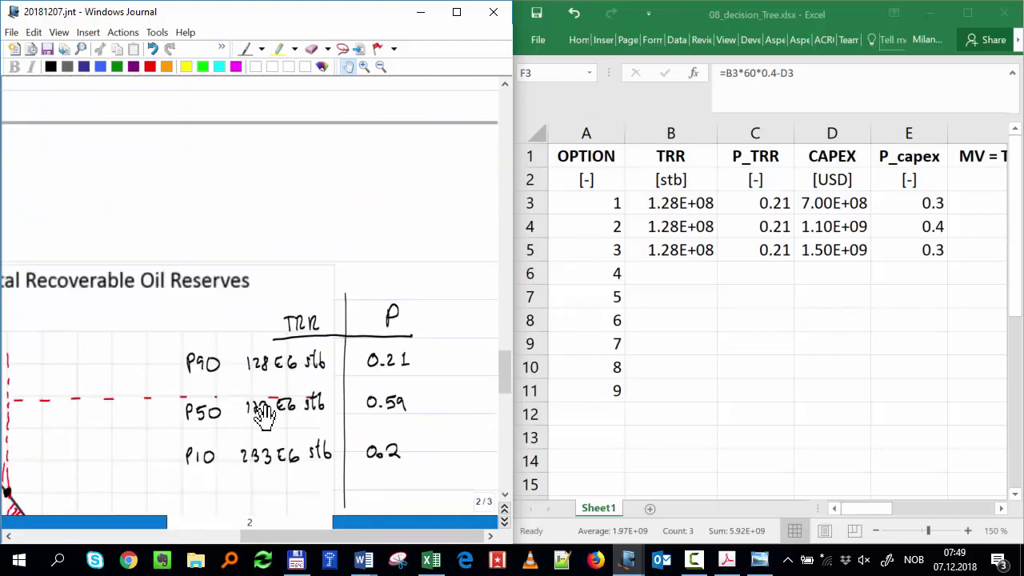
# - Enter 173e6 as the TRR of option 4 in B6 and copy it to options 5 and 6 in B7 and B8
pyautogui.click(688, 273)
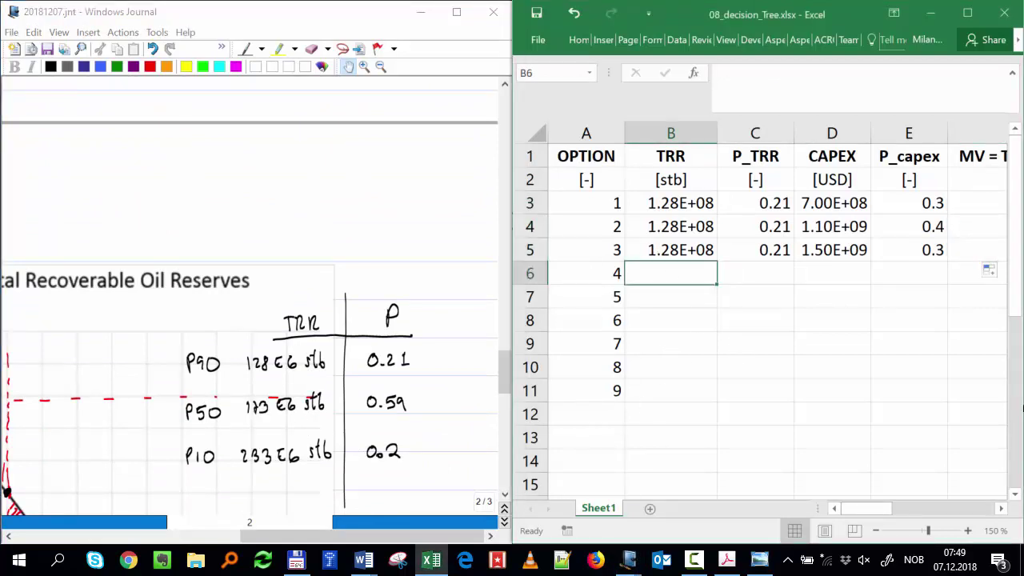
pyautogui.write('173e6')
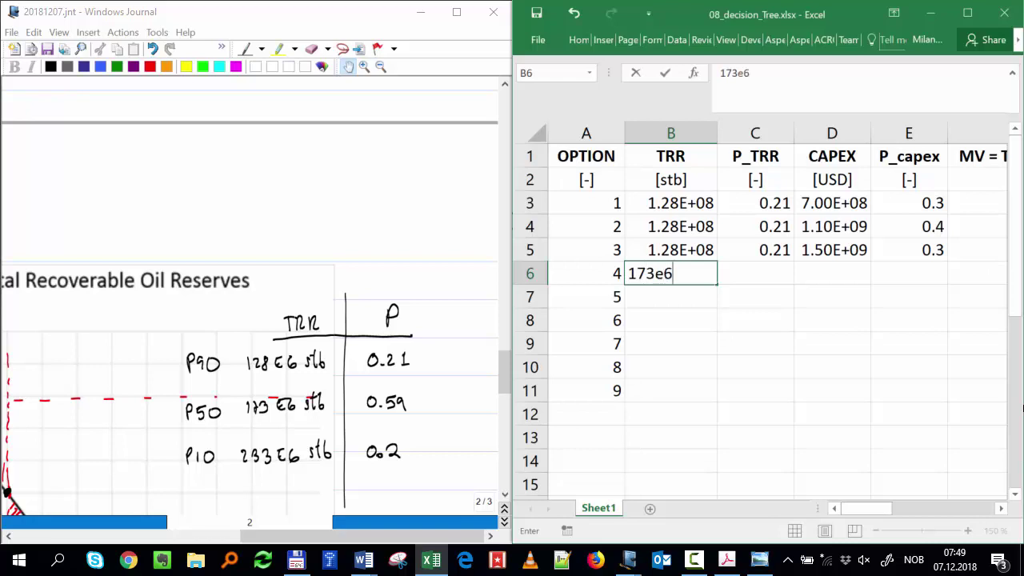
pyautogui.press('Return')
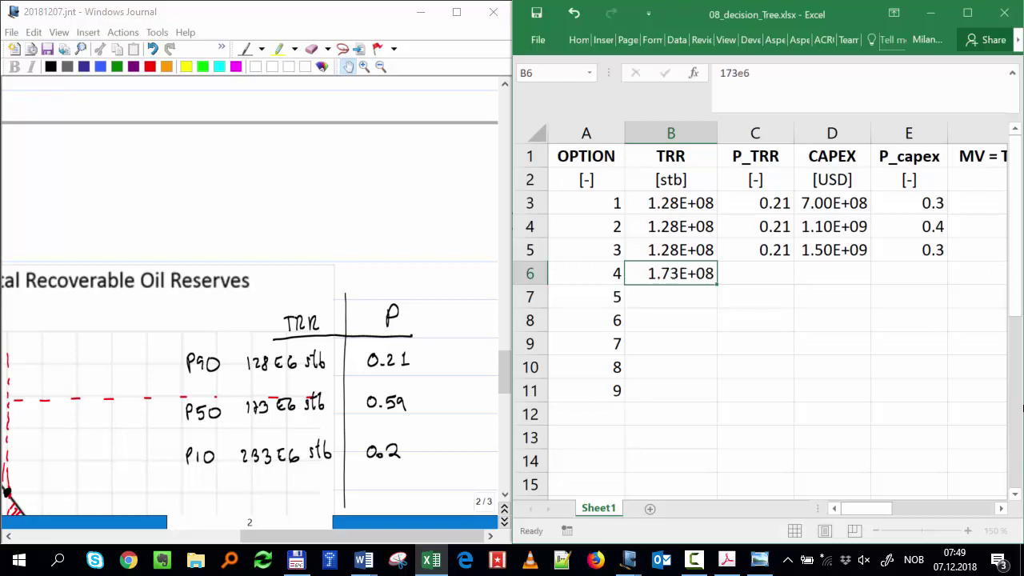
pyautogui.click(670, 272)
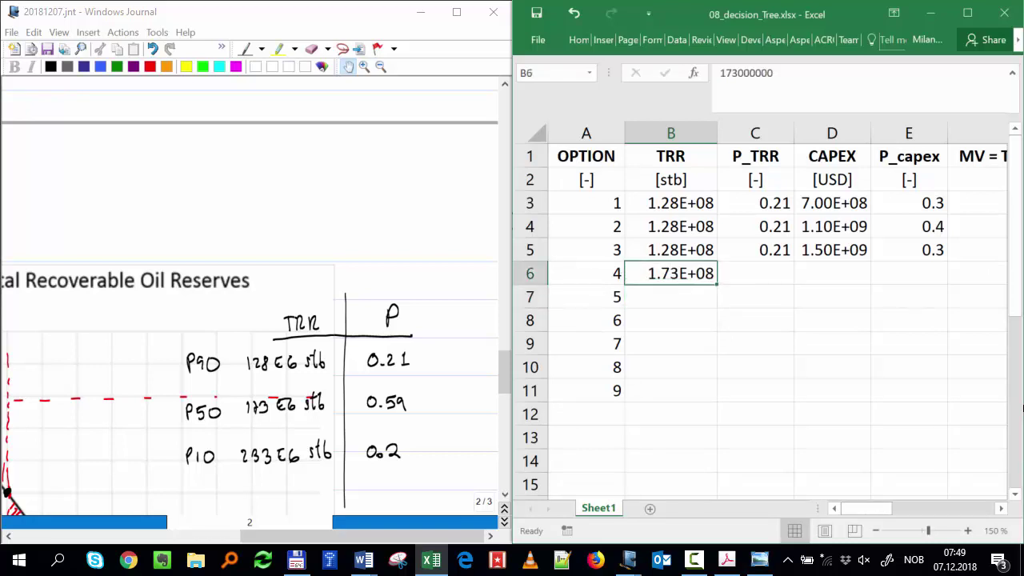
pyautogui.hotkey('ctrl', 'c')
pyautogui.click(674, 296)
pyautogui.hotkey('ctrl', 'v')
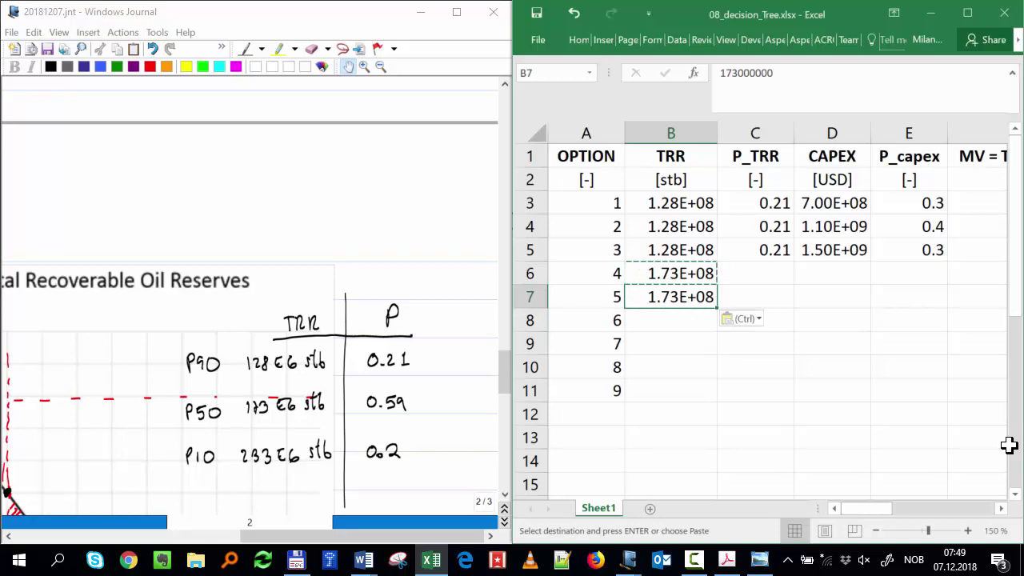
pyautogui.click(664, 323)
pyautogui.hotkey('ctrl', 'v')
# - Check the TRR2 branch and the P50 probability in the Journal notes, and enter 0.59 as P_TRR for options 4 to 6 in C6:C8
pyautogui.moveTo(236, 265); pyautogui.dragTo(276, 344)
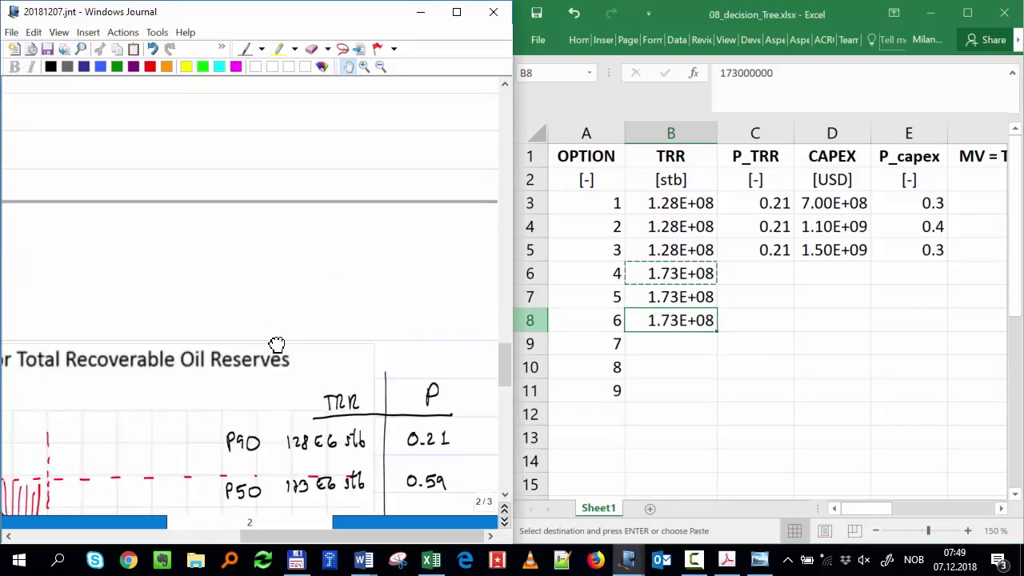
pyautogui.scroll(10, 181, 276)
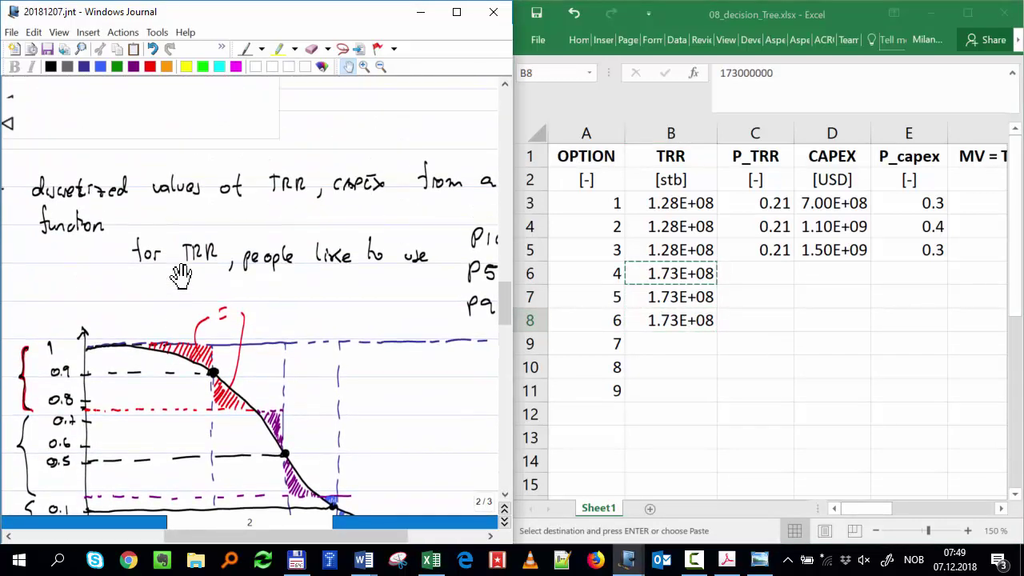
pyautogui.scroll(15, 181, 277)
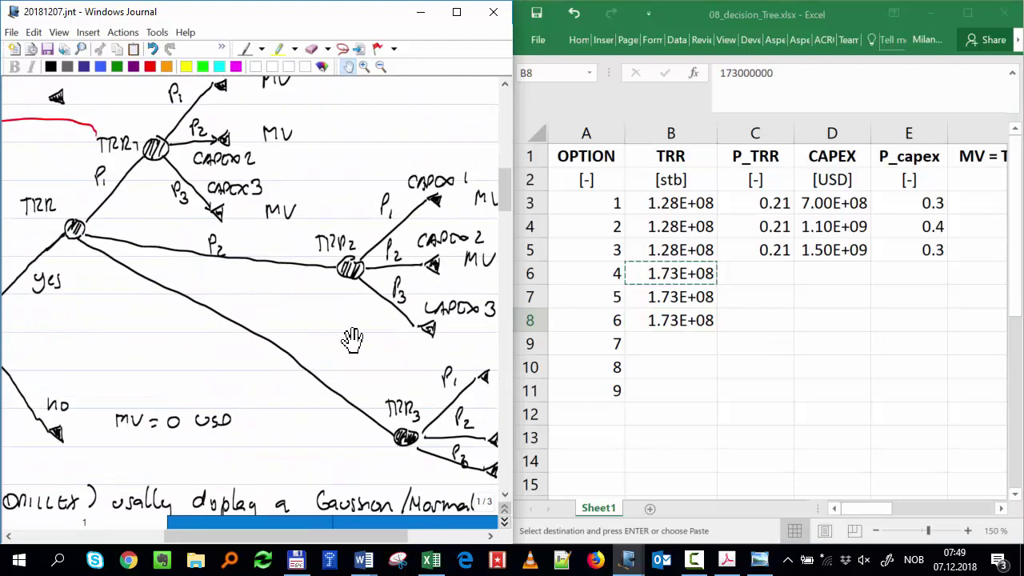
pyautogui.moveTo(352, 338); pyautogui.dragTo(231, 323)
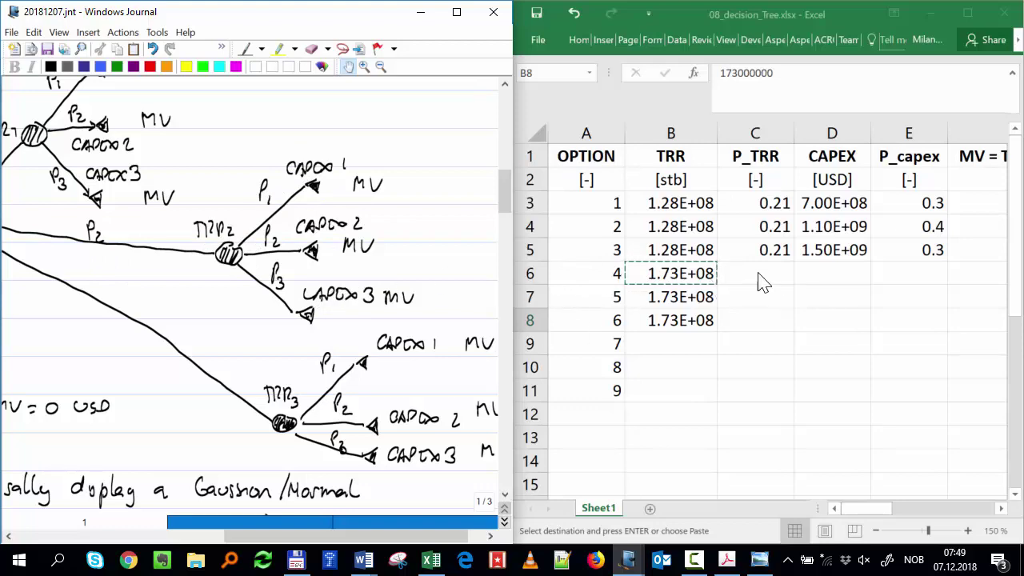
pyautogui.scroll(-10, 304, 276)
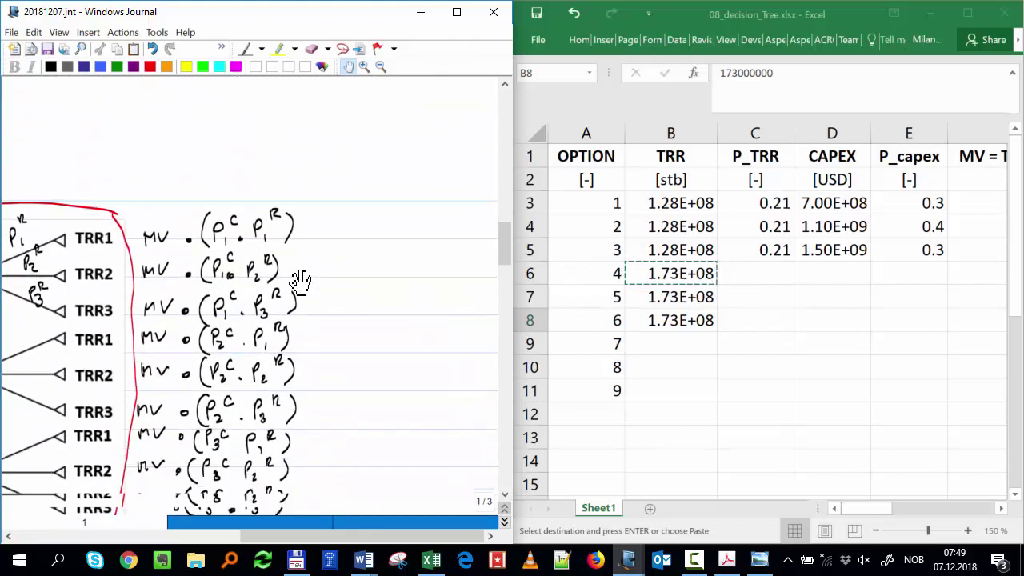
pyautogui.scroll(-10, 296, 284)
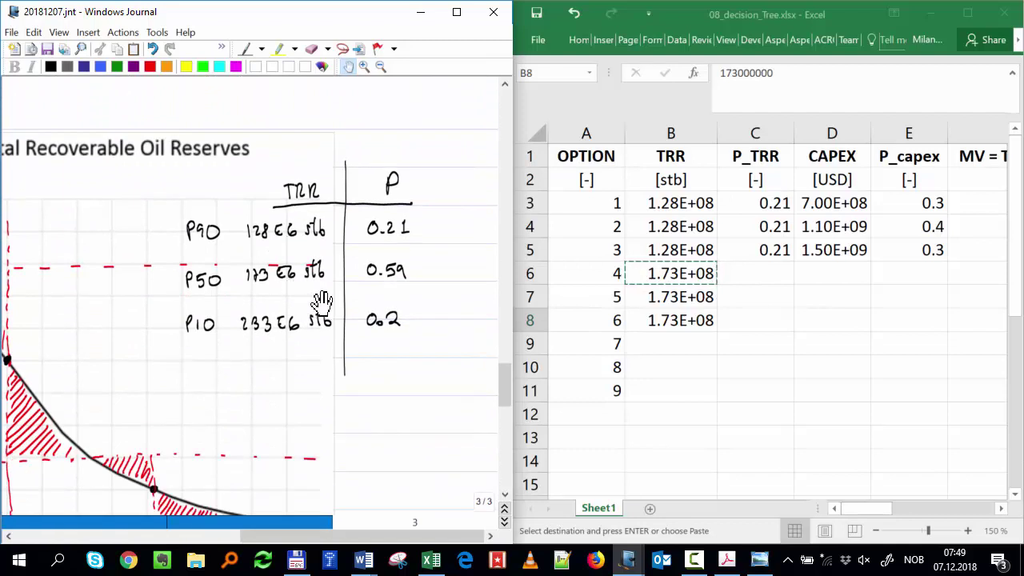
pyautogui.click(756, 273)
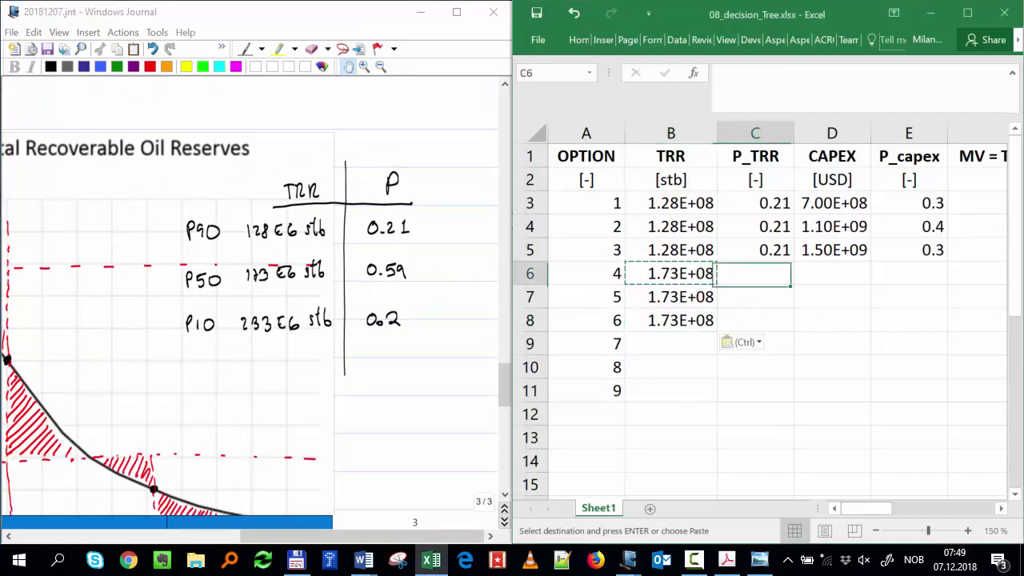
pyautogui.write('0.59')
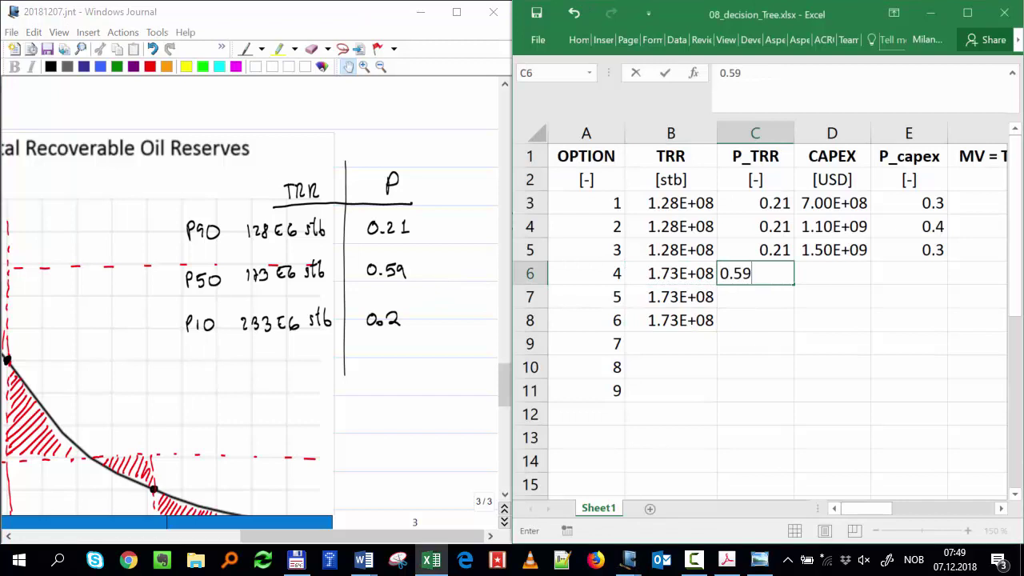
pyautogui.press('Return')
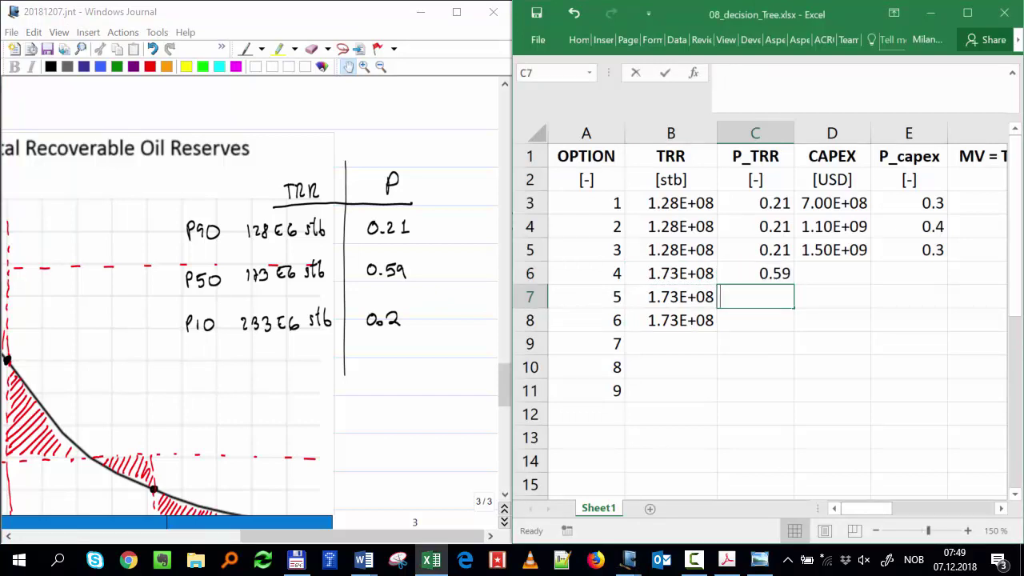
pyautogui.write('0.59')
pyautogui.press('Return')
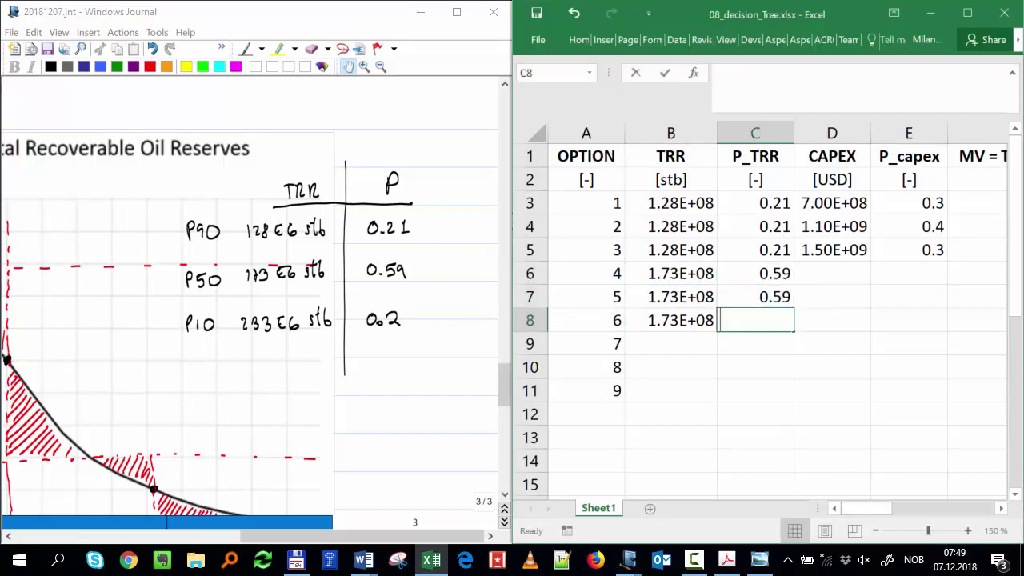
pyautogui.write('0.59')
pyautogui.press('Return')
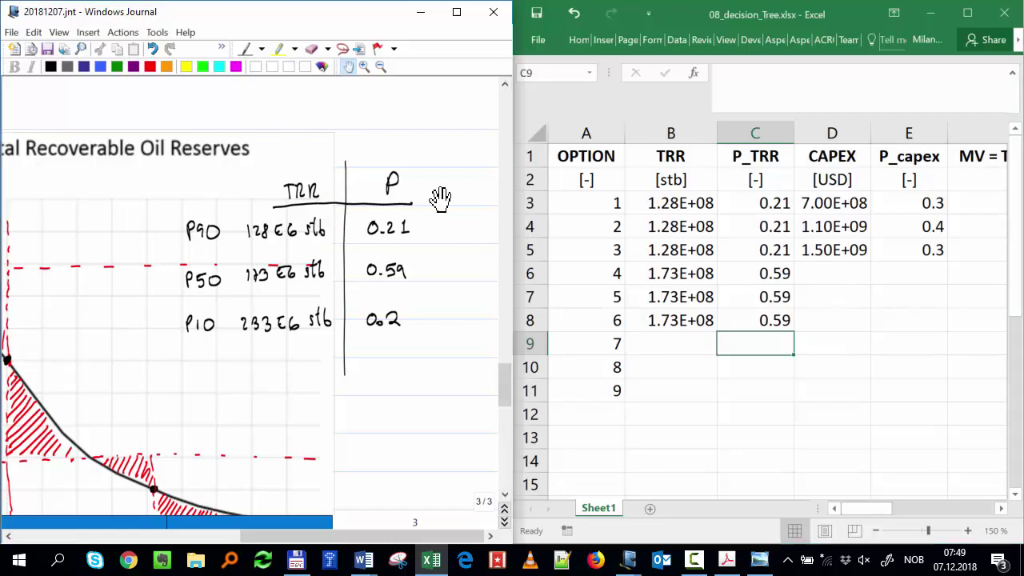
# - Review the TRR2 branches of the decision tree in the Journal notes, and copy the CAPEX and P_capex values from D3:E5 to D6:E8
pyautogui.scroll(10, 290, 128)
pyautogui.scroll(15, 283, 117)
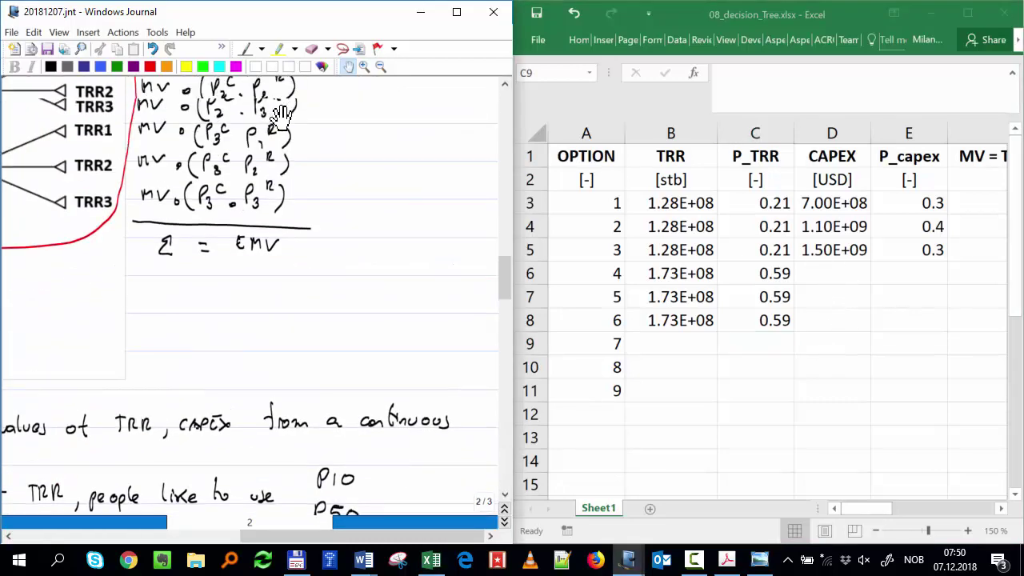
pyautogui.scroll(3, 266, 112)
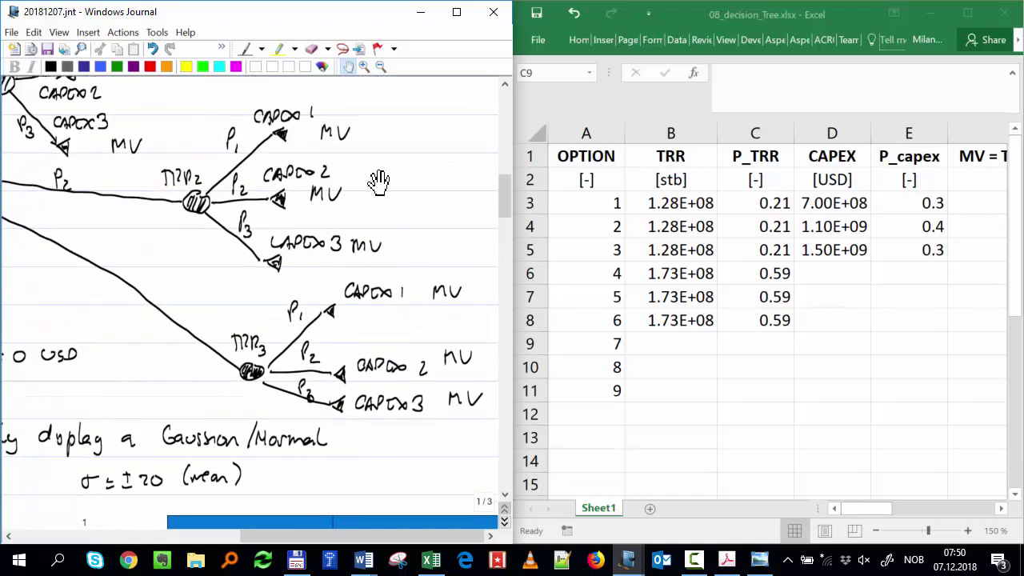
pyautogui.scroll(6, 240, 168)
pyautogui.moveTo(161, 212); pyautogui.dragTo(264, 116)
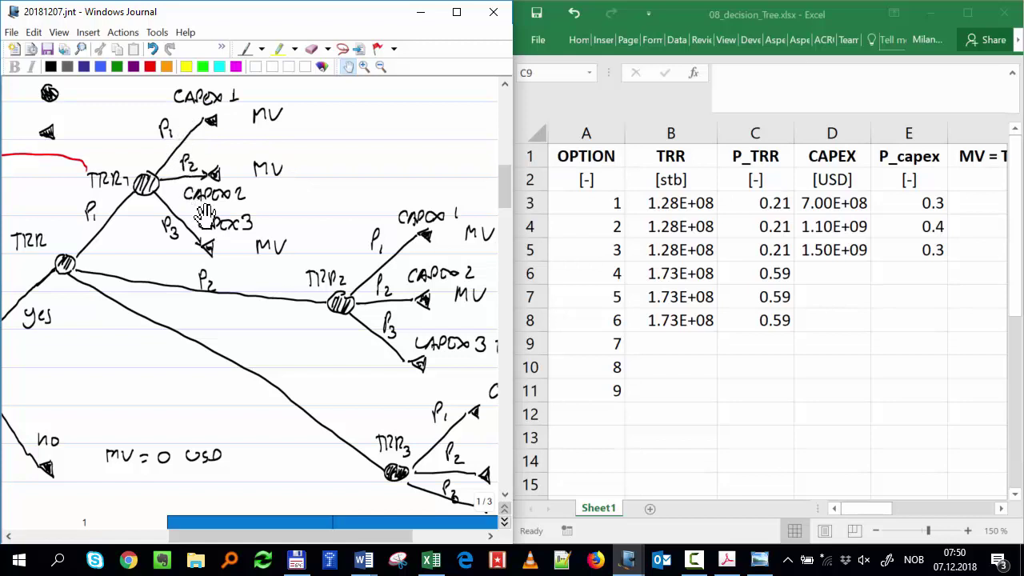
pyautogui.moveTo(347, 206); pyautogui.dragTo(297, 186)
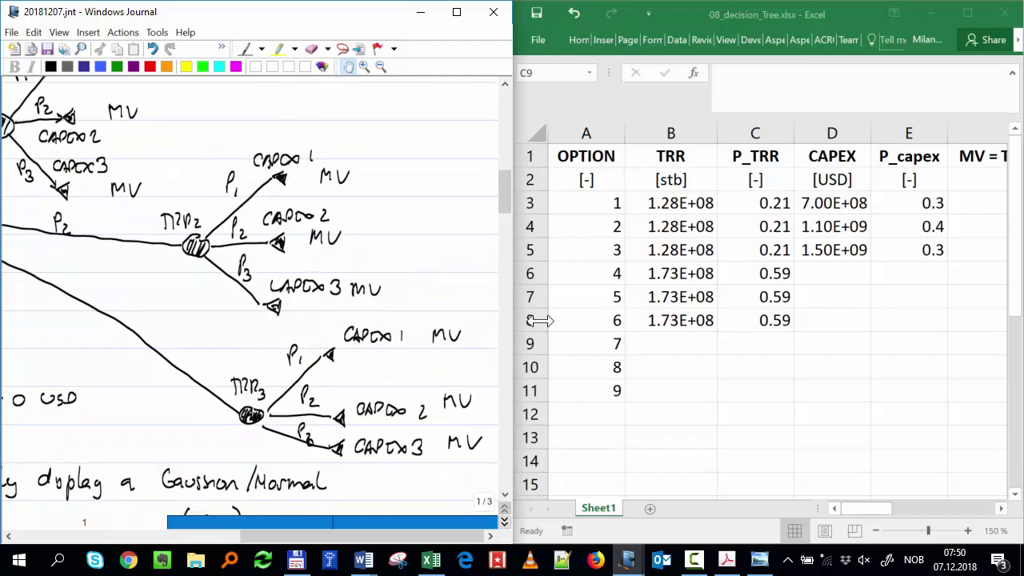
pyautogui.click(846, 203)
pyautogui.moveTo(854, 224); pyautogui.dragTo(892, 251)
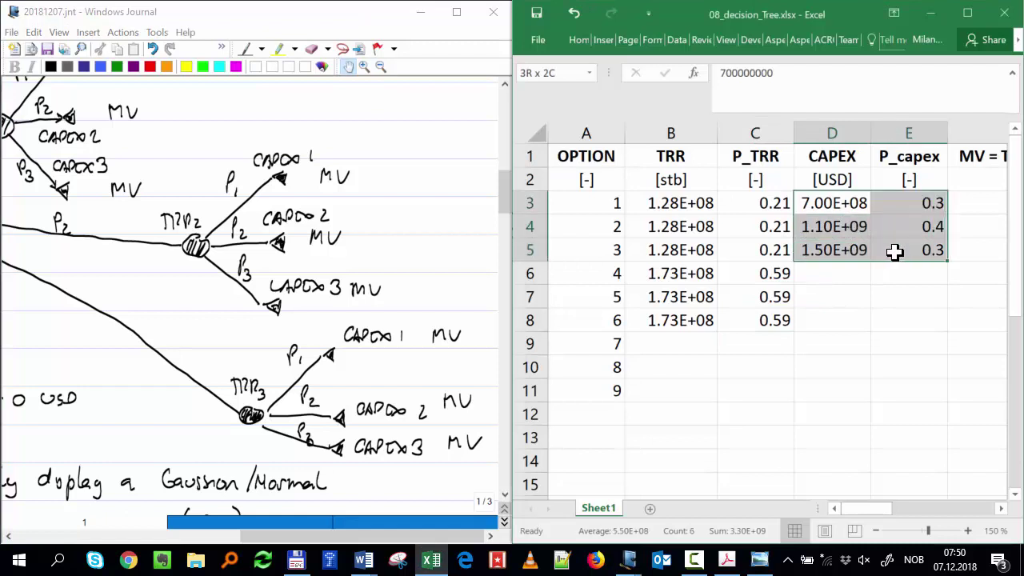
pyautogui.hotkey('ctrl', 'c')
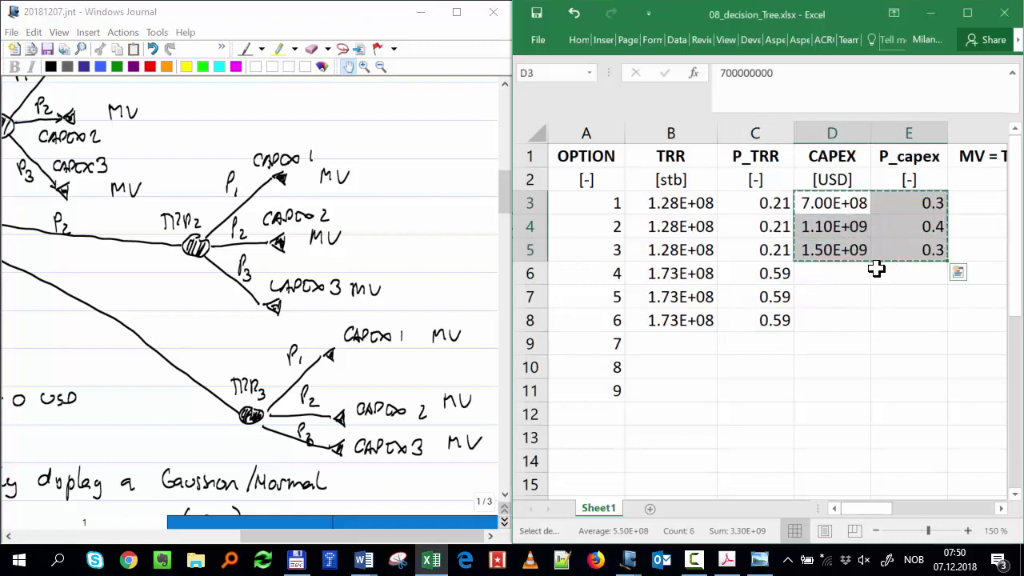
pyautogui.click(848, 273)
pyautogui.hotkey('ctrl', 'v')
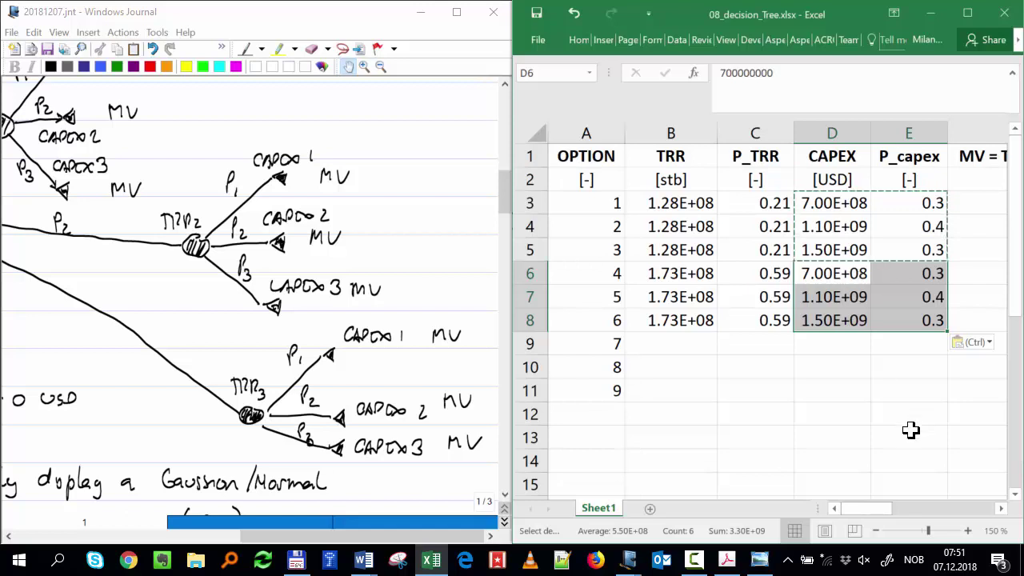
# - Copy the MV formula from F5 down to F8 for options 4 to 6 and check the MV values in F3:F8
pyautogui.click(1001, 509)
pyautogui.click(1001, 509)
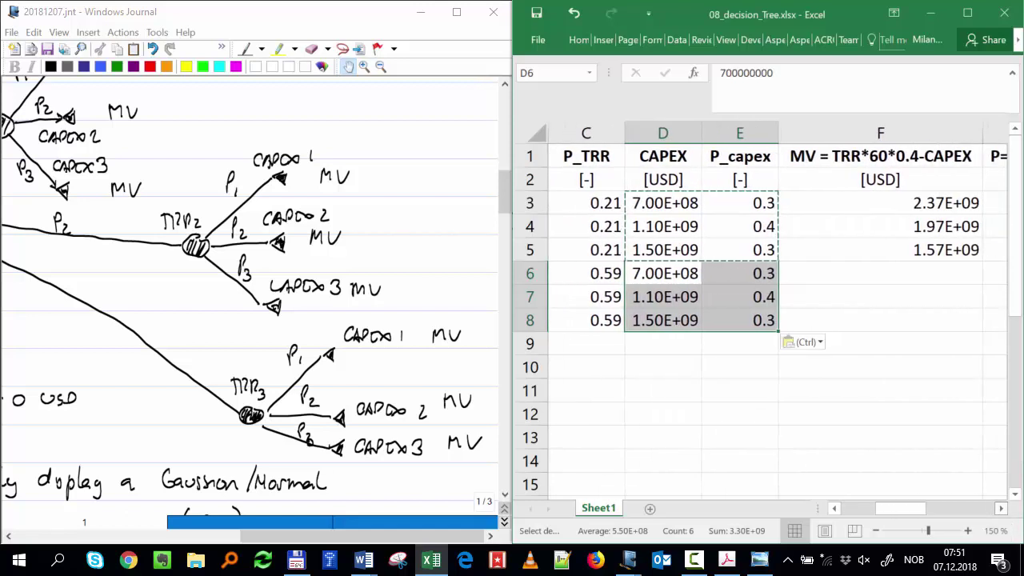
pyautogui.click(1001, 509)
pyautogui.click(893, 251)
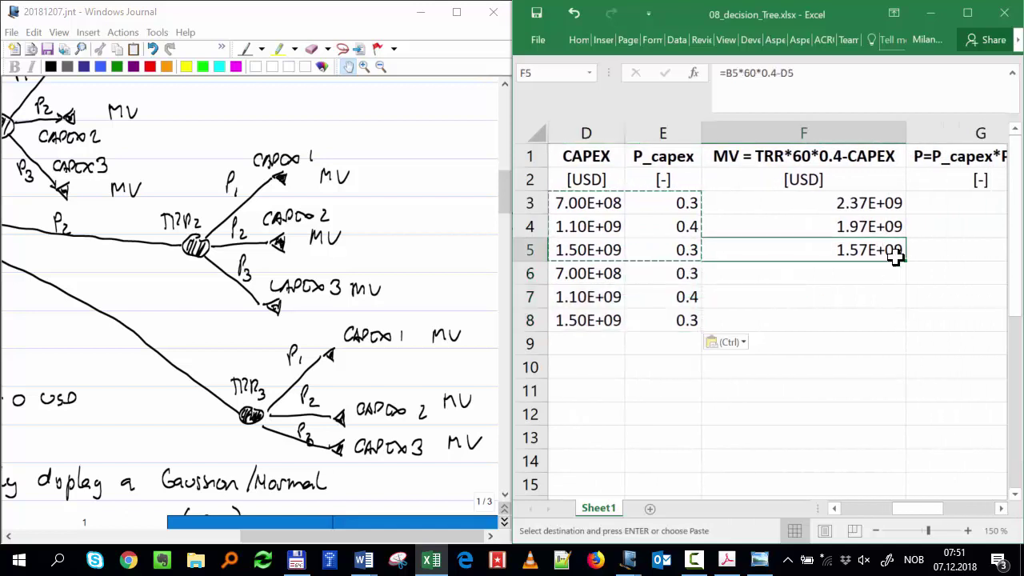
pyautogui.moveTo(904, 262); pyautogui.dragTo(889, 328)
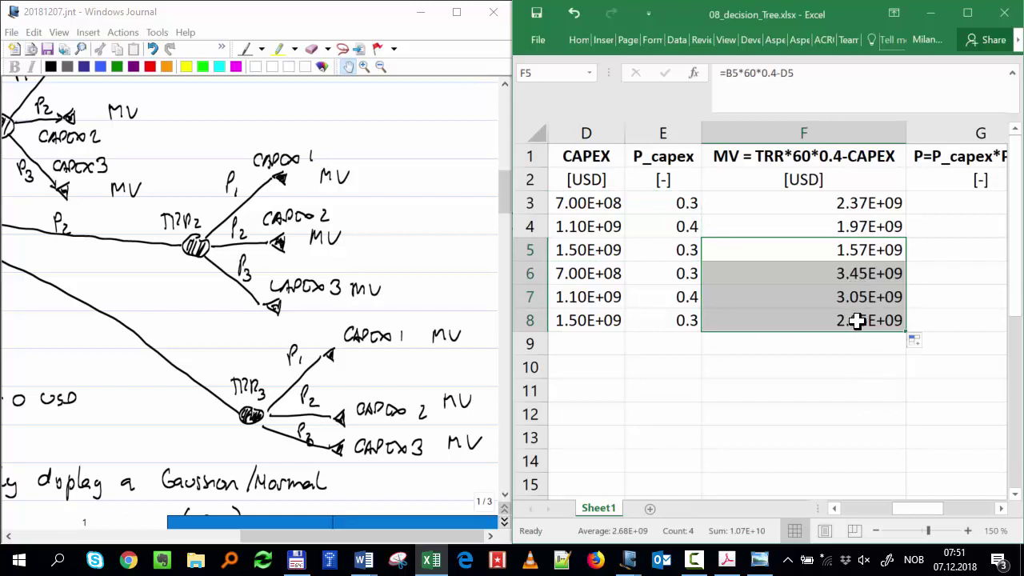
pyautogui.click(818, 273)
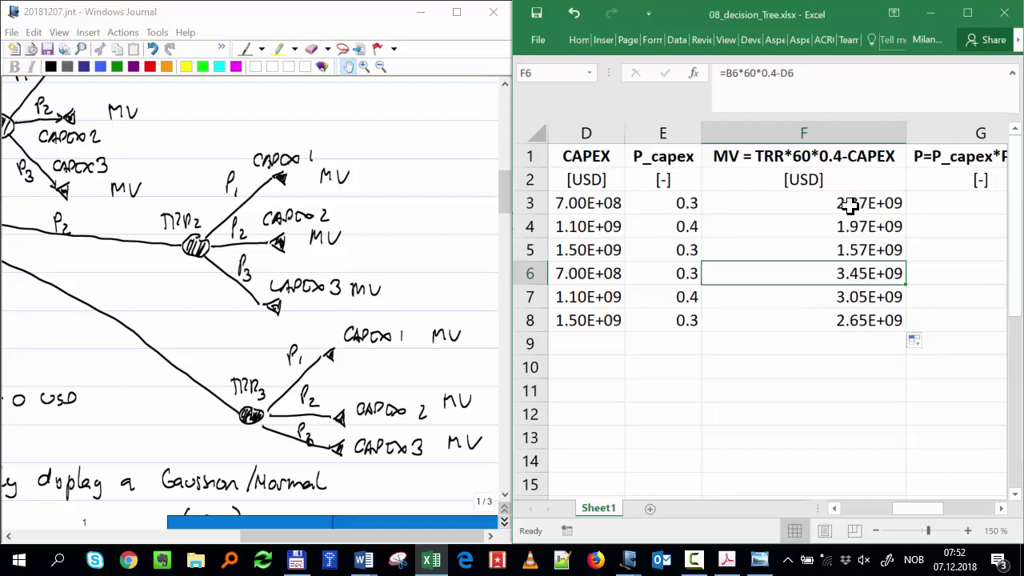
pyautogui.moveTo(839, 202); pyautogui.dragTo(837, 320)
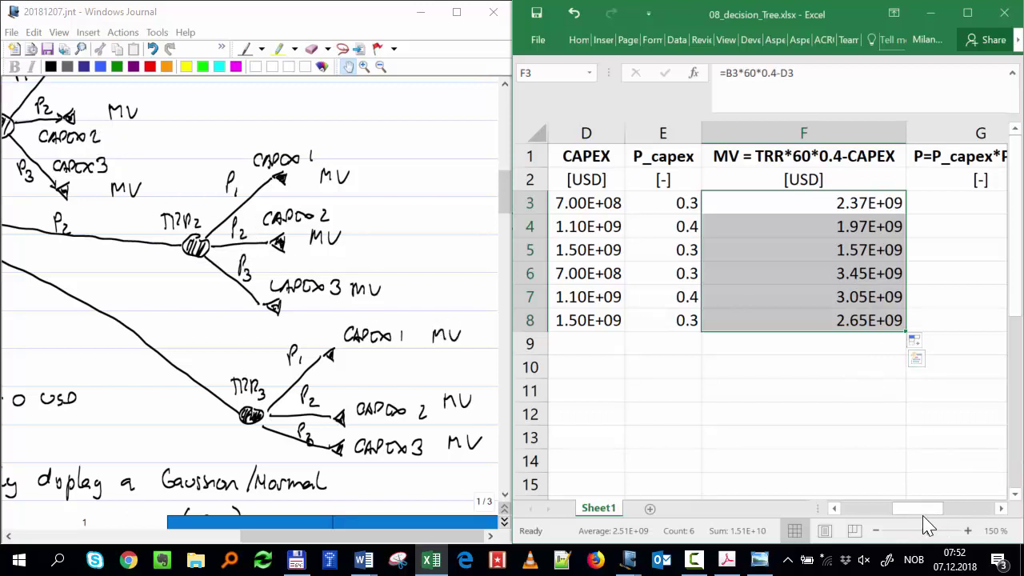
# - Look up the P10 reserves in the Journal table, enter 233e6 as the TRR of option 7 in B9, and copy it to B10:B11
pyautogui.moveTo(921, 509); pyautogui.dragTo(863, 512)
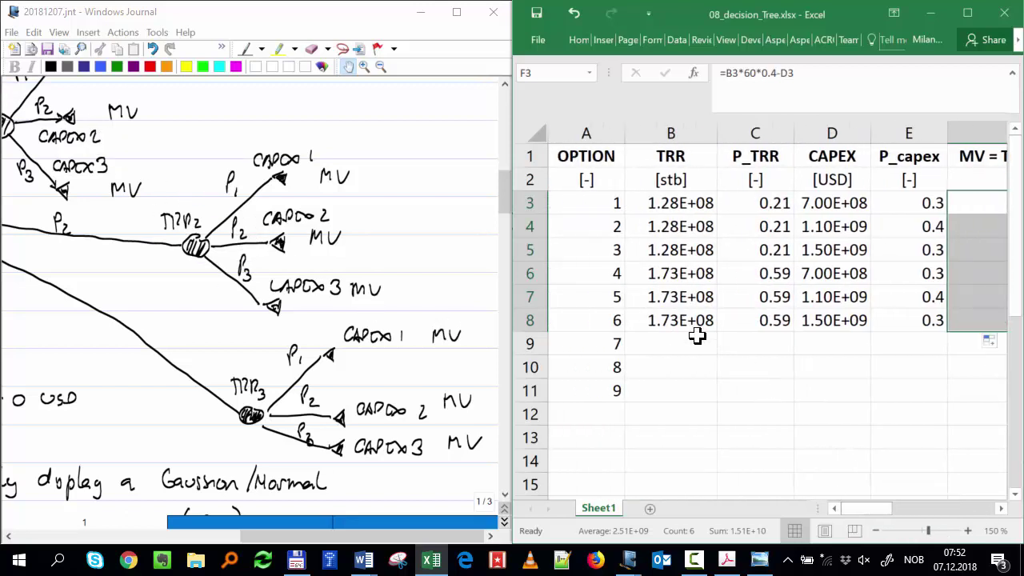
pyautogui.click(420, 244)
pyautogui.scroll(-8, 420, 245)
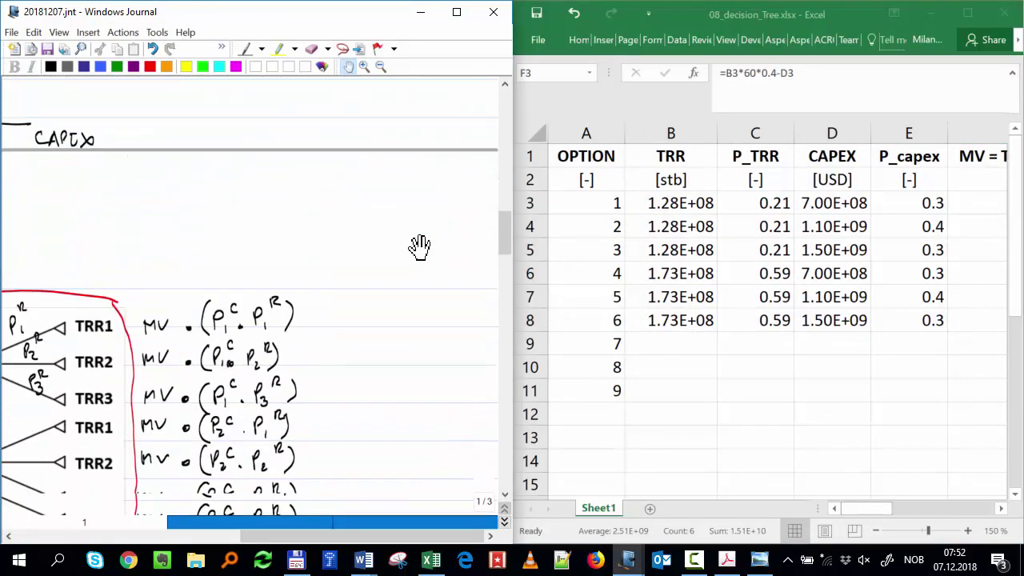
pyautogui.scroll(-20, 420, 244)
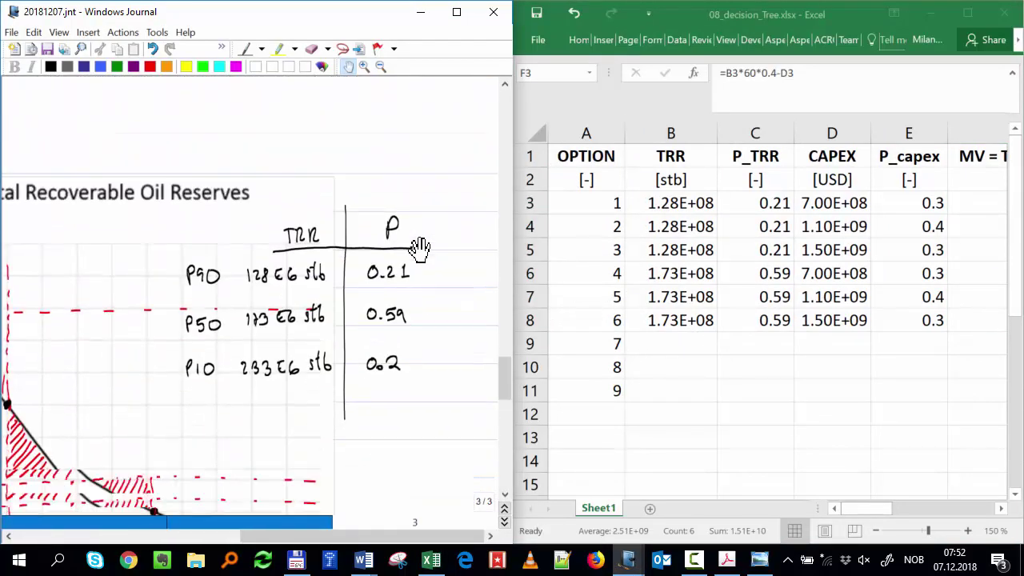
pyautogui.scroll(-1, 420, 244)
pyautogui.click(678, 340)
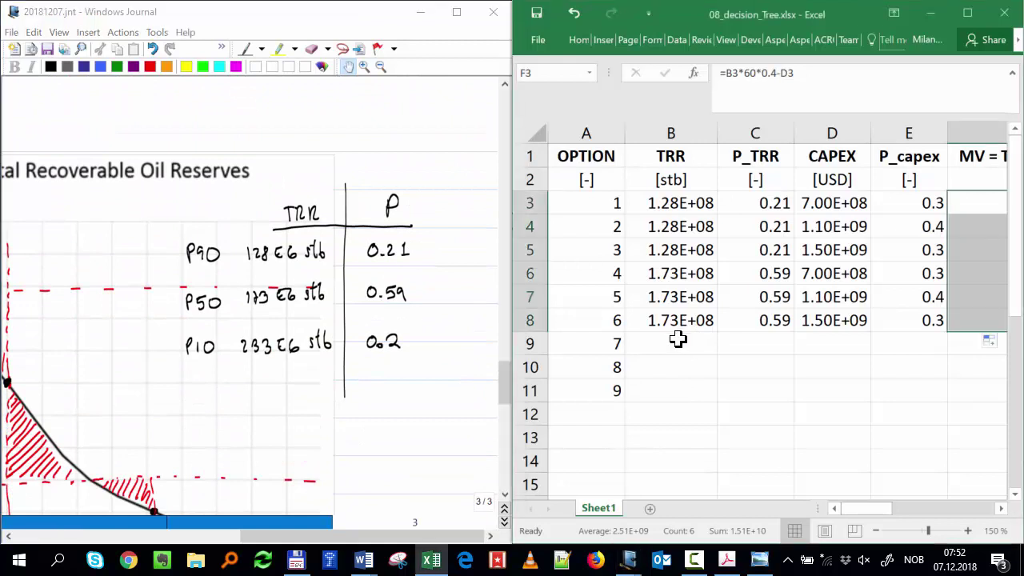
pyautogui.click(678, 340)
pyautogui.write('233e6')
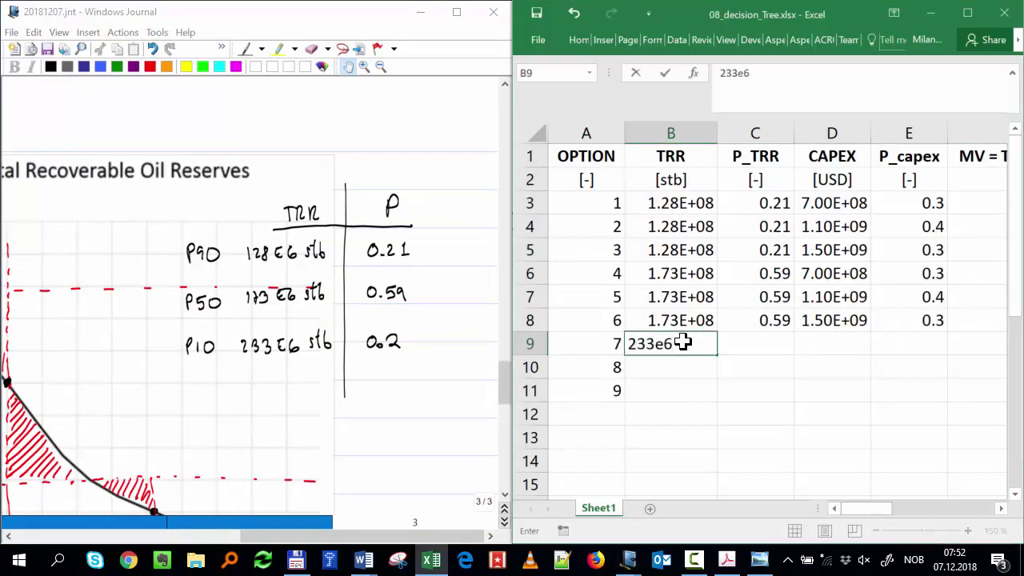
pyautogui.press('Return')
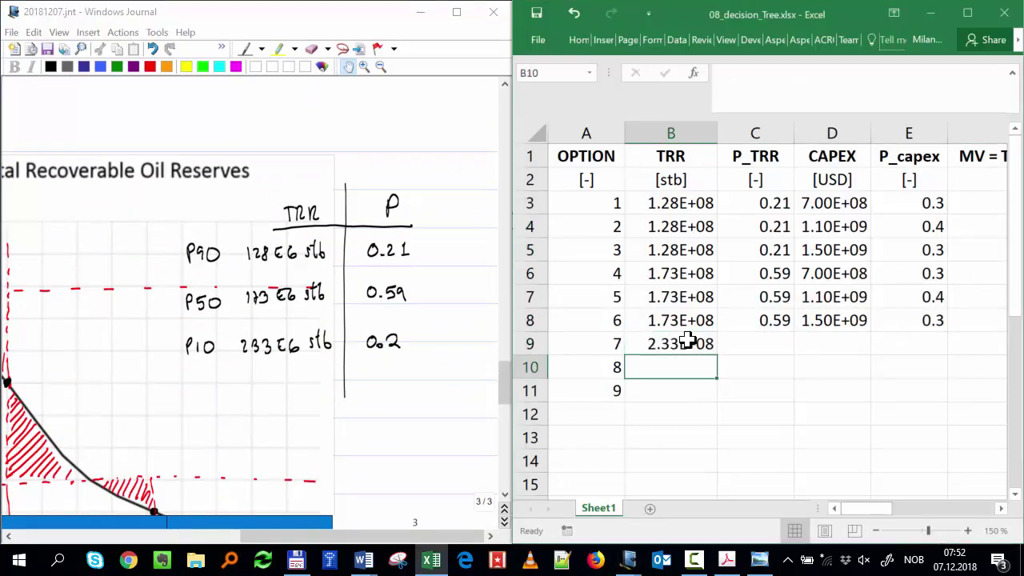
pyautogui.click(686, 340)
pyautogui.moveTo(718, 354); pyautogui.dragTo(720, 393)
# - Enter 0.2 as P_TRR of option 7 in C9 and copy it down to C10:C11 for options 8 and 9
pyautogui.click(761, 340)
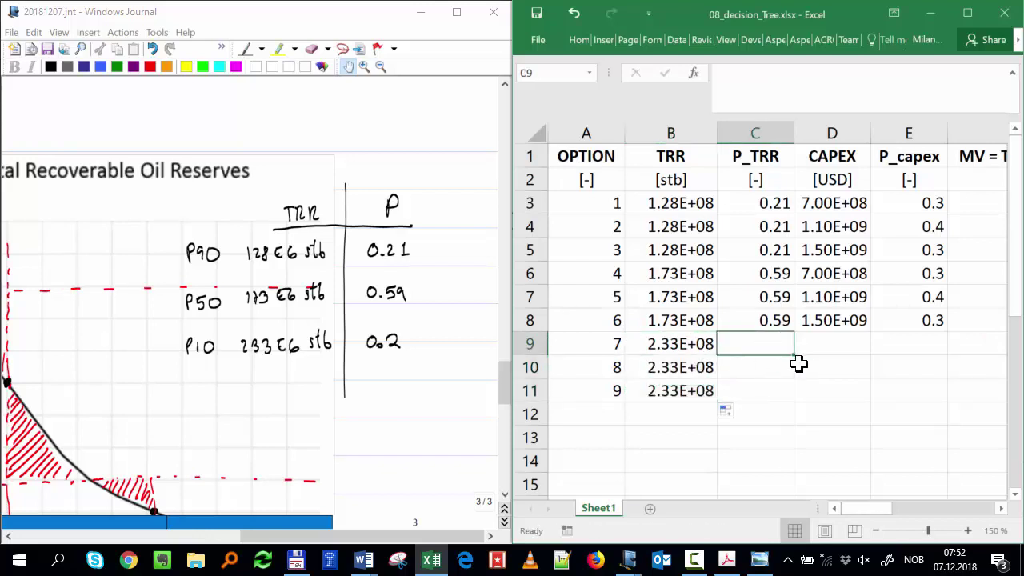
pyautogui.write('0.2')
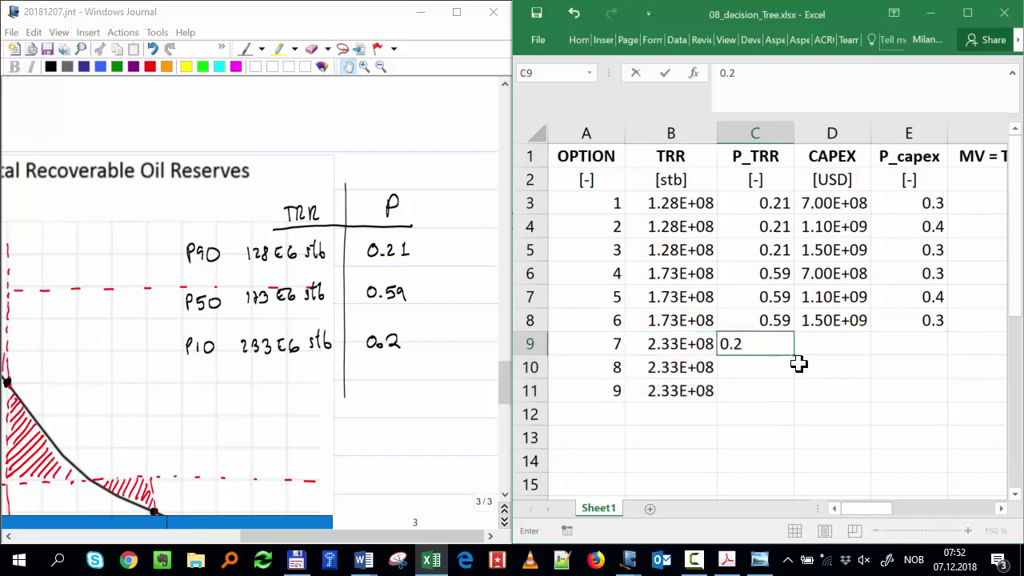
pyautogui.press('Return')
pyautogui.click(764, 343)
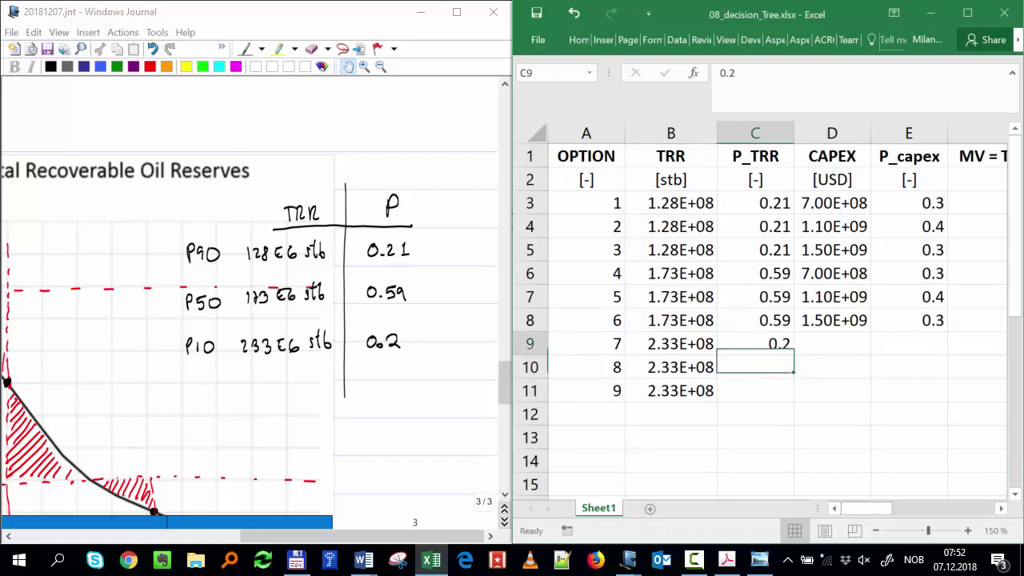
pyautogui.moveTo(794, 355); pyautogui.dragTo(785, 397)
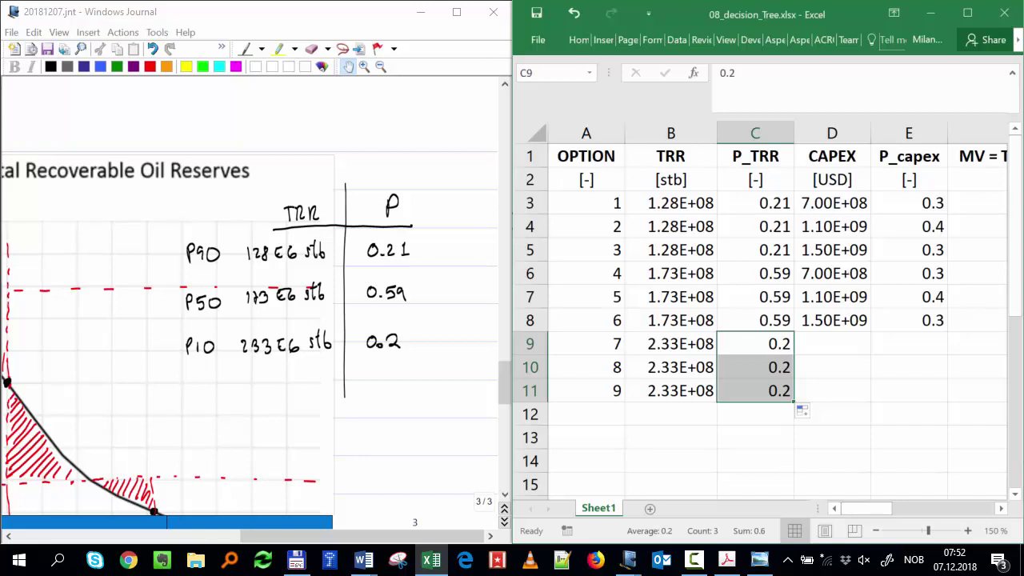
# - Copy the CAPEX and P_capex values from D6:E8 to D9:E11 for options 7 to 9
pyautogui.moveTo(841, 272); pyautogui.dragTo(895, 320)
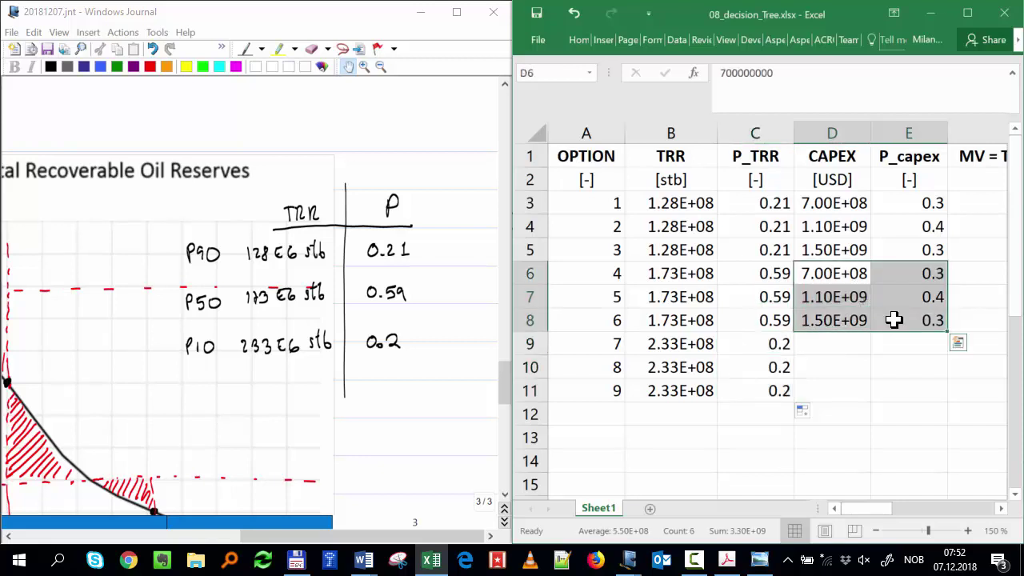
pyautogui.hotkey('ctrl', 'c')
pyautogui.click(818, 346)
pyautogui.hotkey('ctrl', 'v')
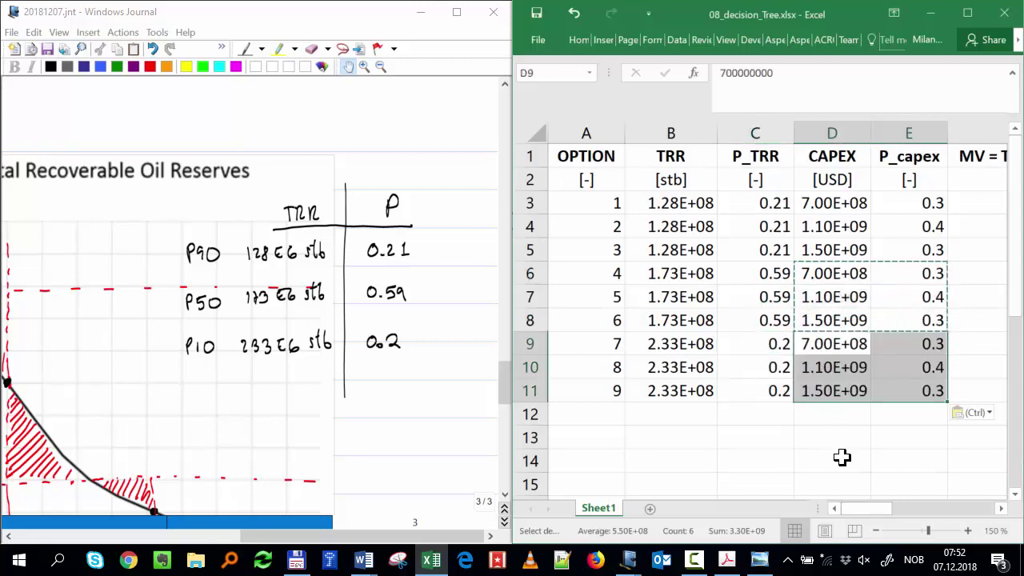
# - Fill the MV formula from F8 down to F11 for options 7 to 9
pyautogui.moveTo(862, 512); pyautogui.dragTo(921, 516)
pyautogui.click(881, 322)
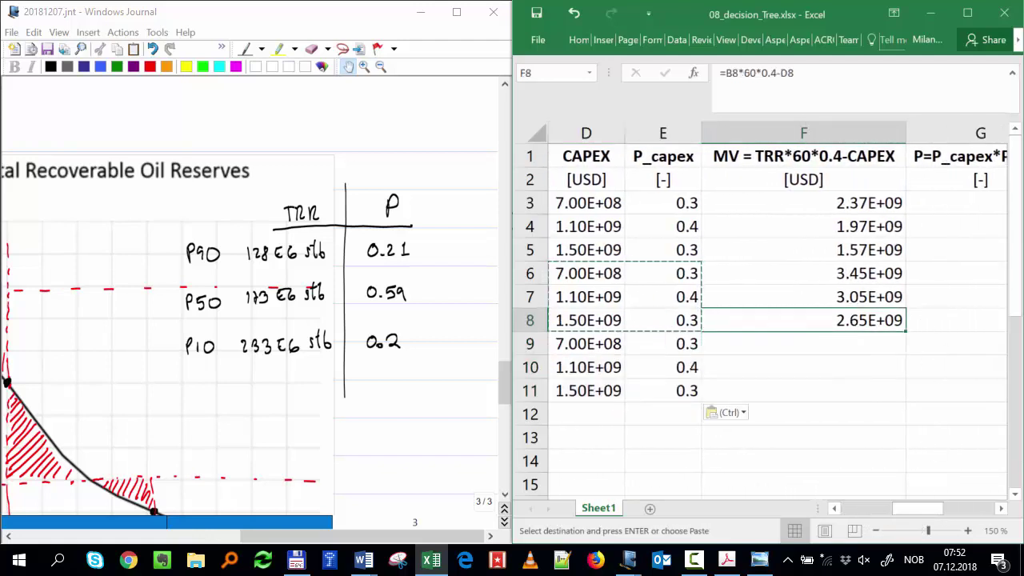
pyautogui.doubleClick(907, 331)
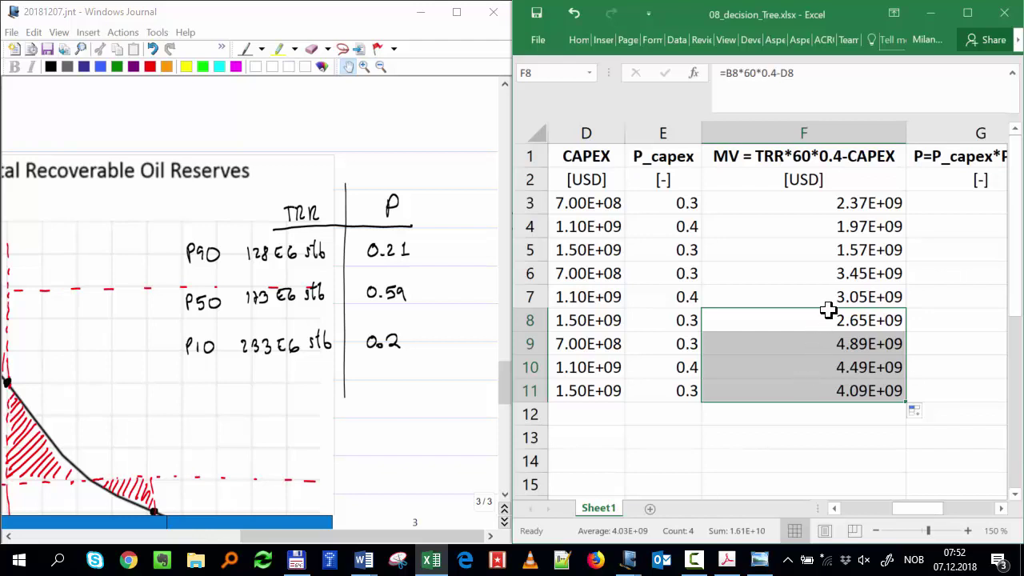
# - Review the MV end points of the TRR1, TRR2 and TRR3 branches in the Journal decision tree
pyautogui.click(105, 280)
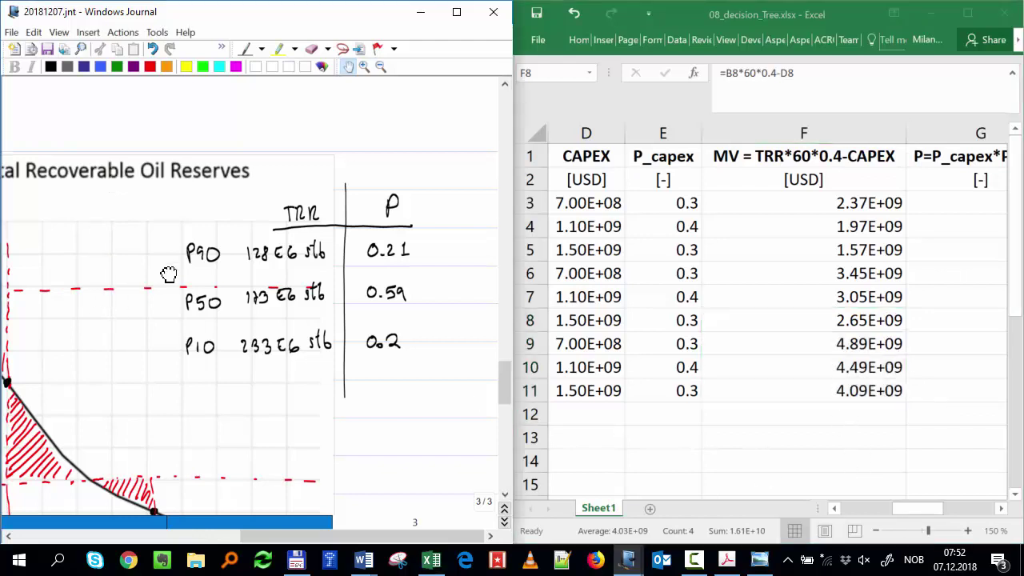
pyautogui.scroll(5, 110, 176)
pyautogui.scroll(15, 112, 176)
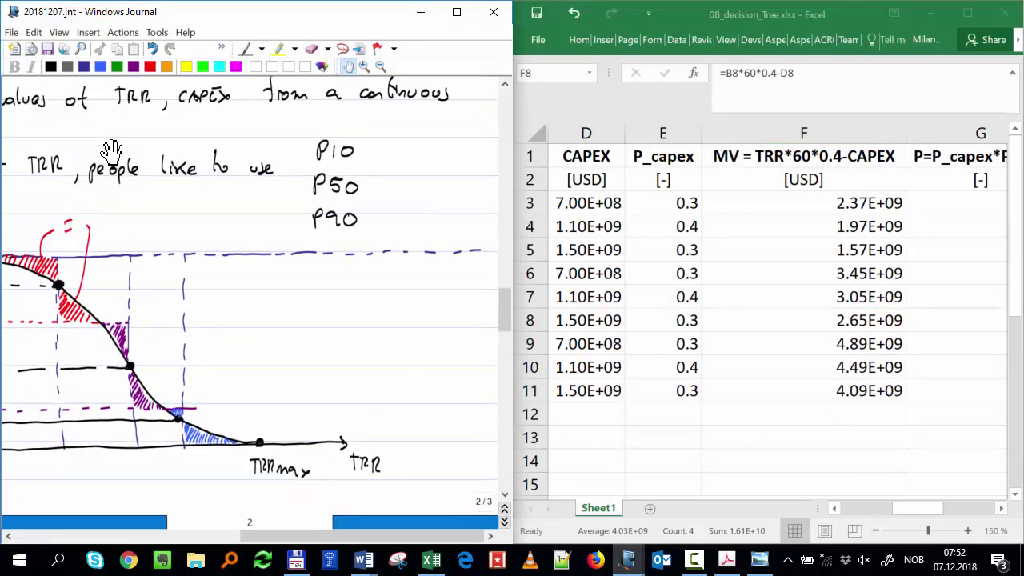
pyautogui.scroll(10, 110, 149)
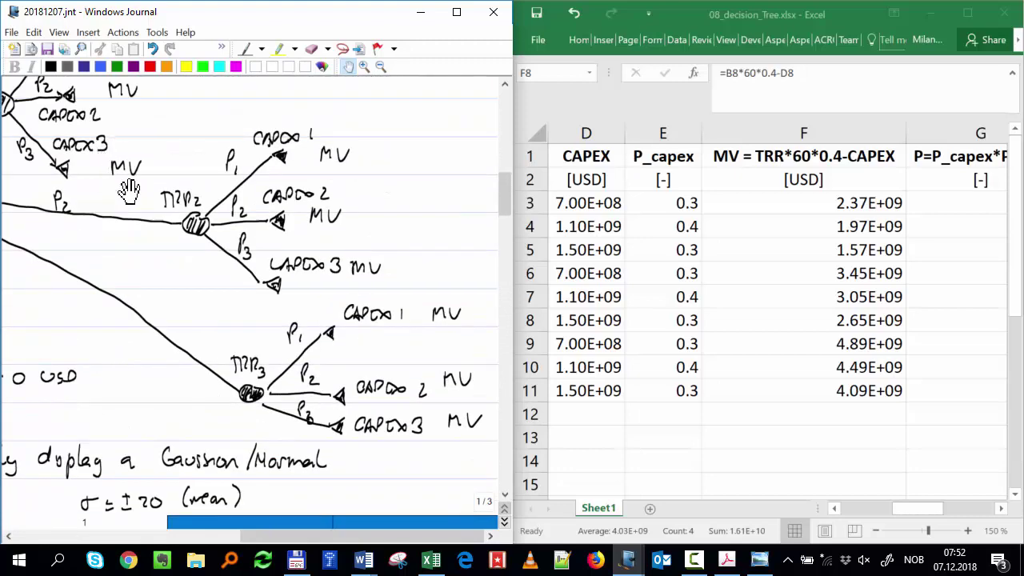
pyautogui.scroll(-1, 310, 274)
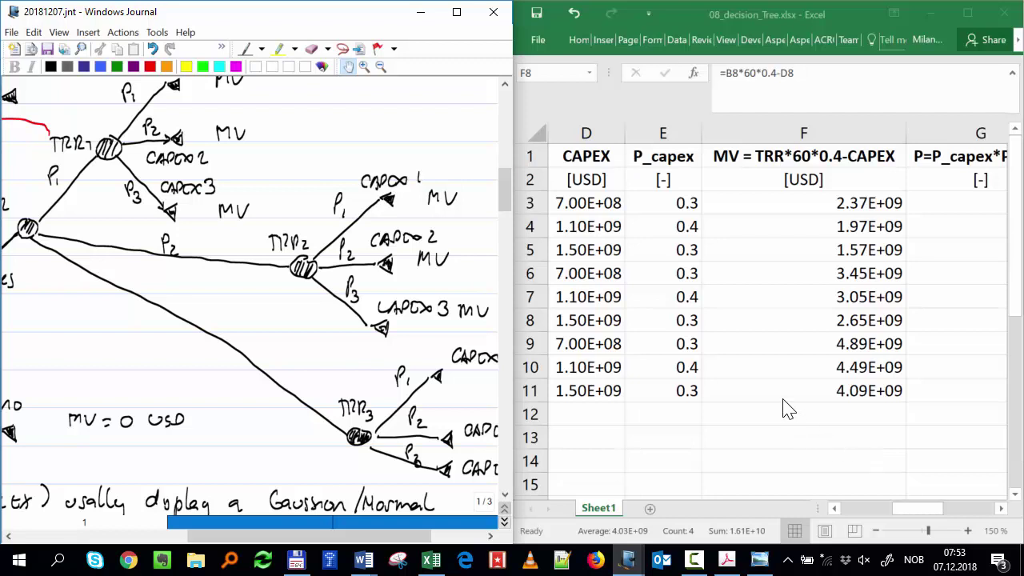
# - Zoom the worksheet out to 140%, widen the Excel window, and inspect the MV values in F3:F11 and the formula in F3
pyautogui.moveTo(936, 519); pyautogui.dragTo(903, 489)
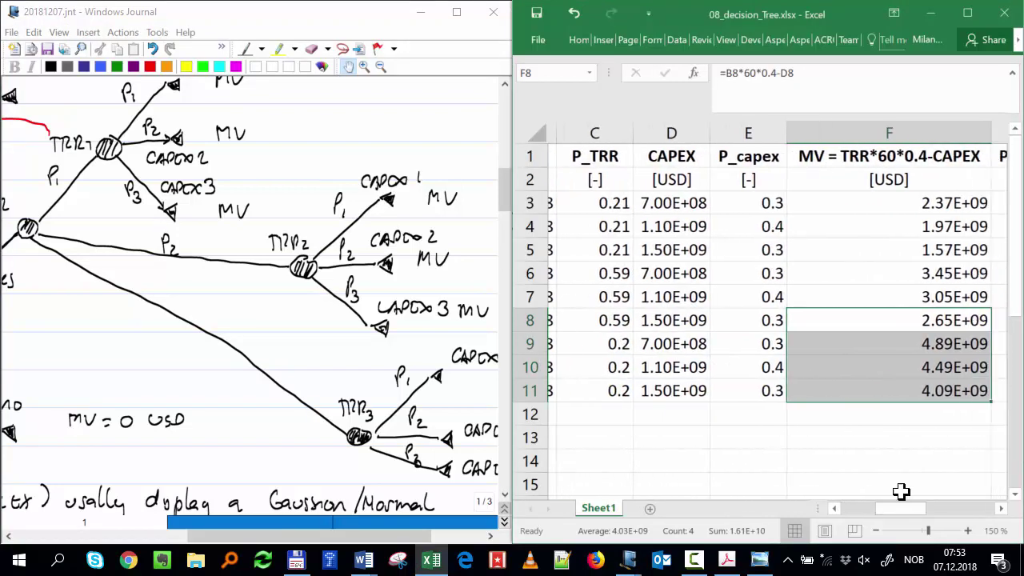
pyautogui.click(876, 531)
pyautogui.moveTo(895, 512); pyautogui.dragTo(885, 514)
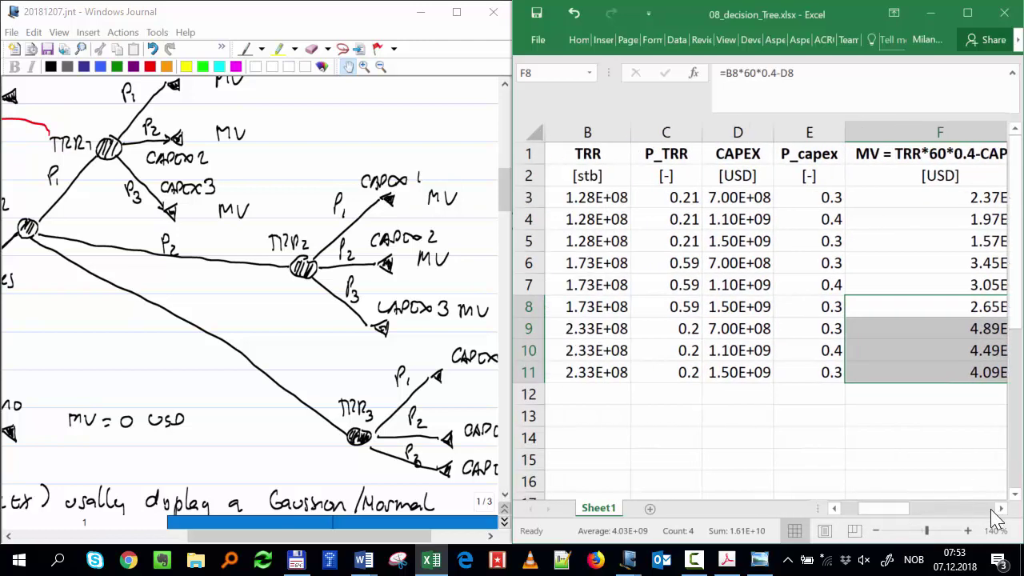
pyautogui.moveTo(506, 390); pyautogui.dragTo(460, 390)
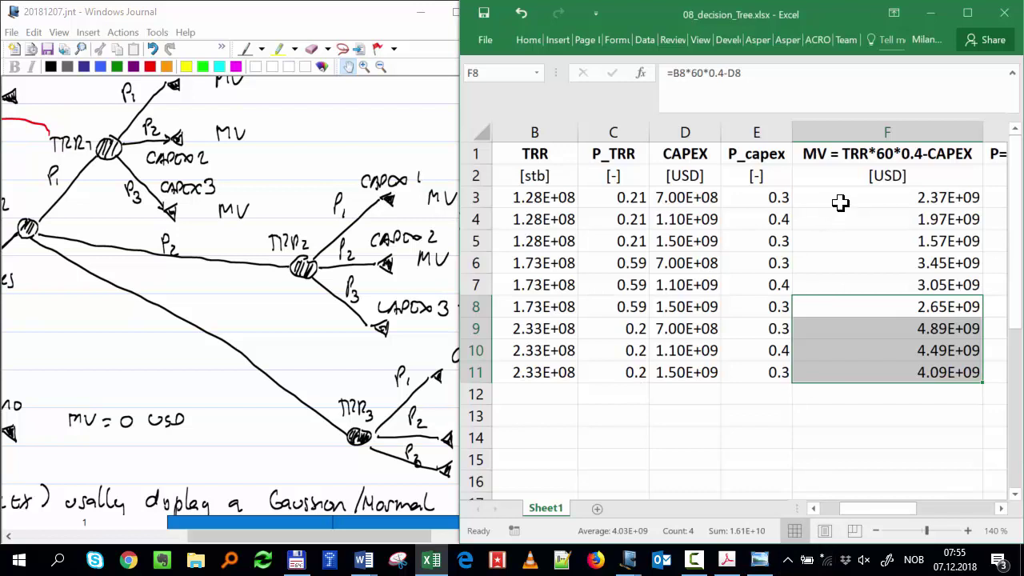
pyautogui.moveTo(869, 197); pyautogui.dragTo(912, 366)
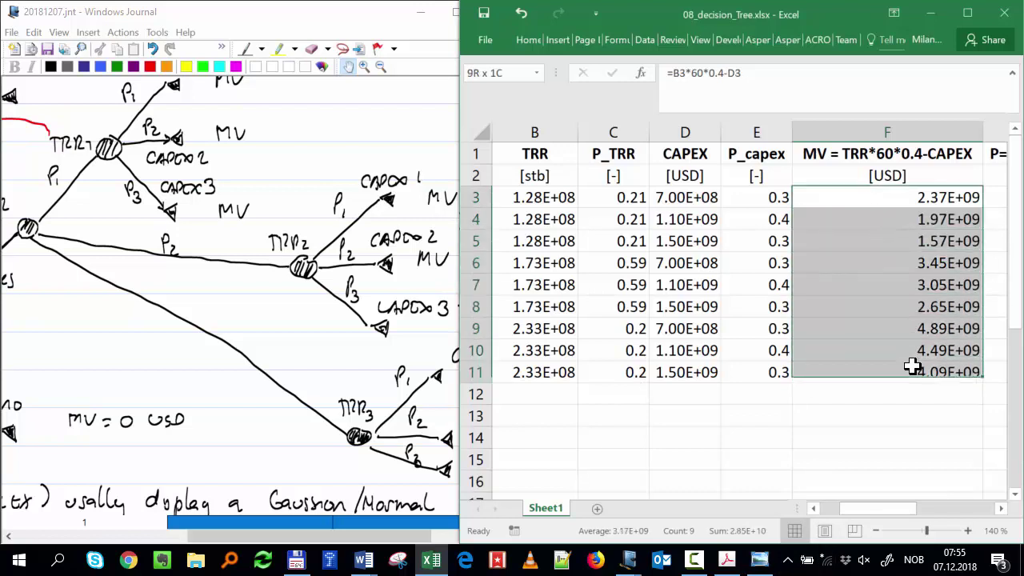
pyautogui.click(898, 197)
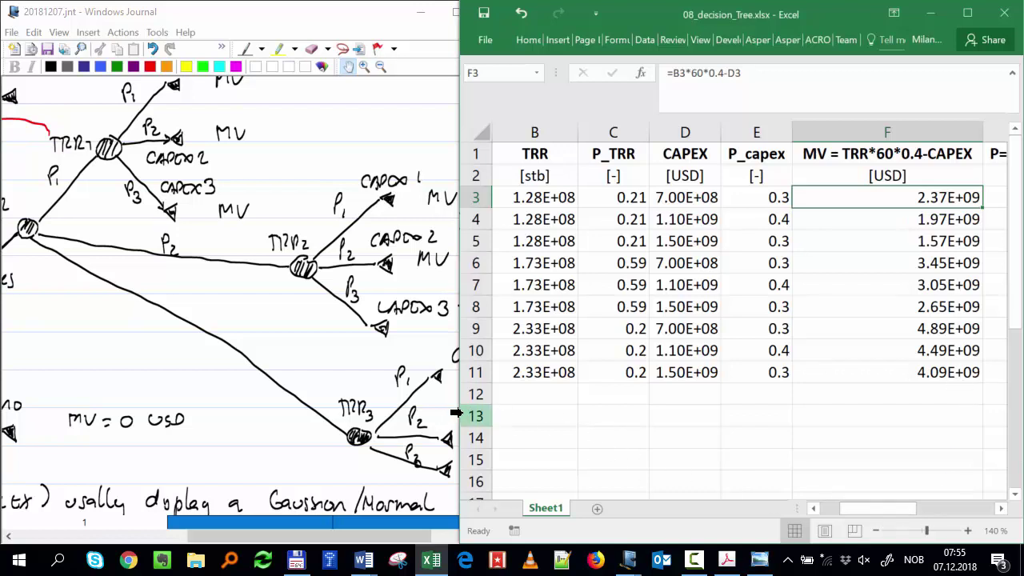
# - Calculate the combined probability in G3 with the formula =C3*E3 and fill it down to G11
pyautogui.moveTo(455, 412); pyautogui.dragTo(189, 396)
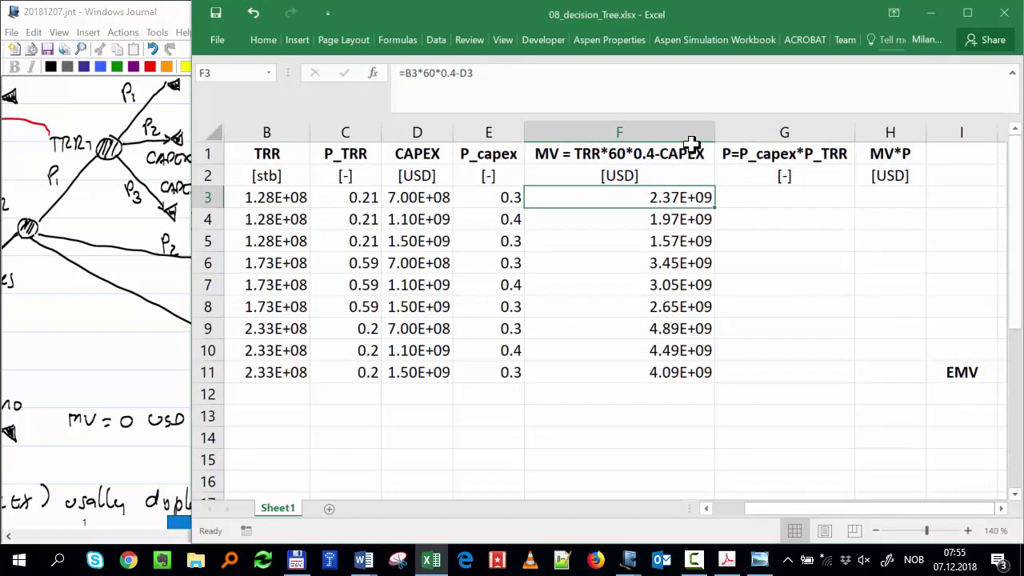
pyautogui.click(785, 202)
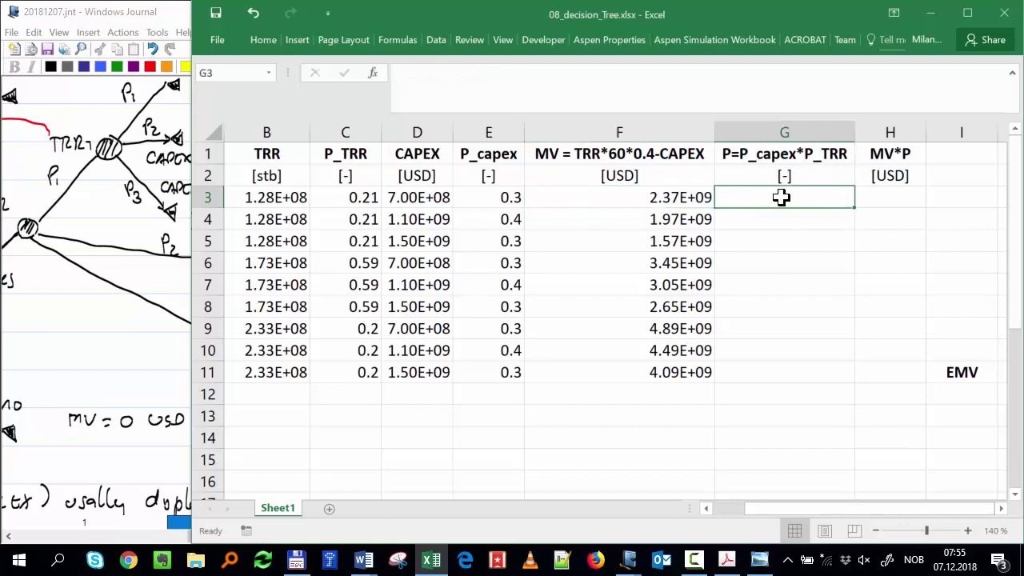
pyautogui.write('=')
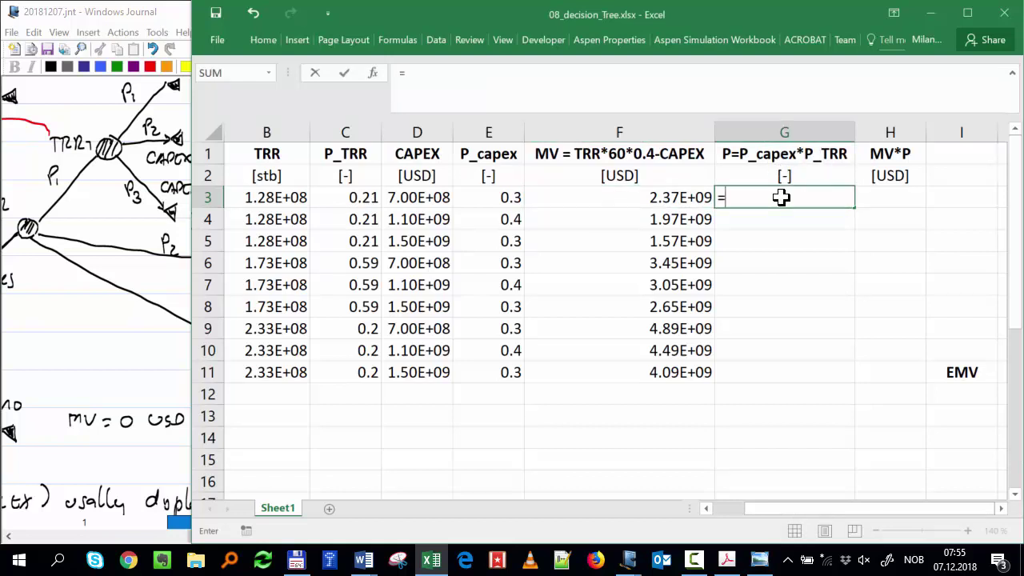
pyautogui.click(323, 192)
pyautogui.write('*')
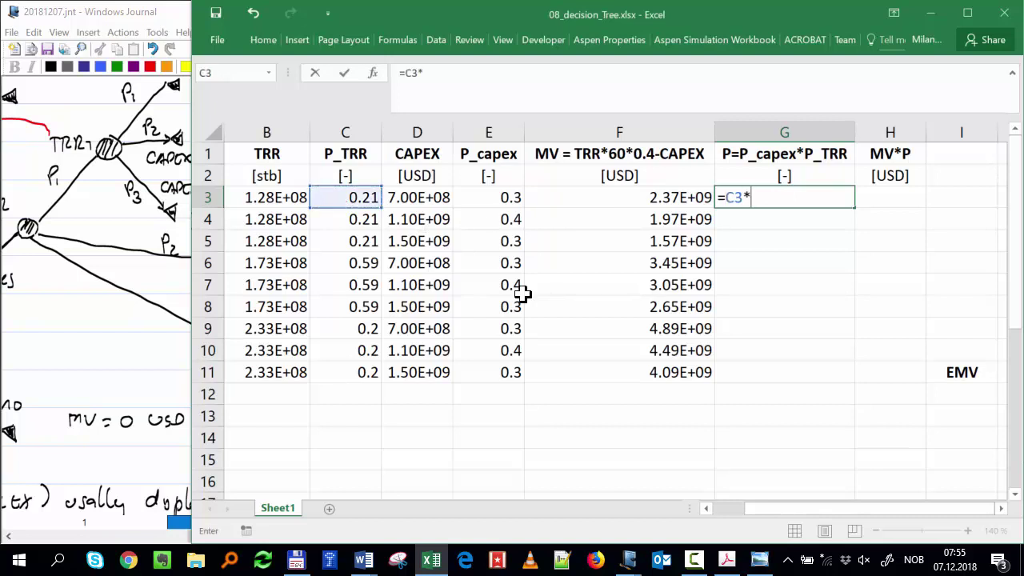
pyautogui.click(504, 200)
pyautogui.press('Return')
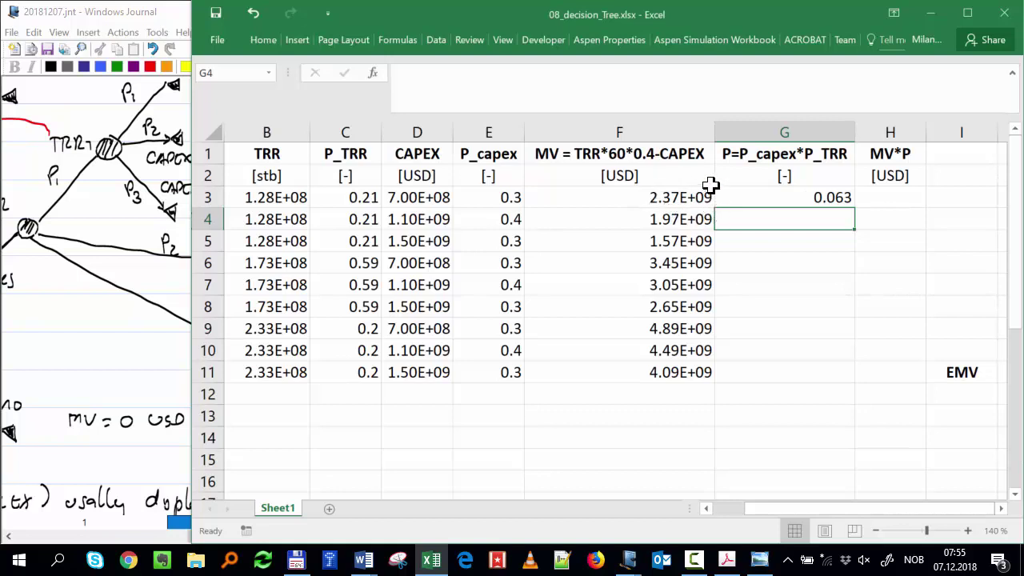
pyautogui.click(832, 202)
pyautogui.moveTo(854, 207); pyautogui.dragTo(856, 381)
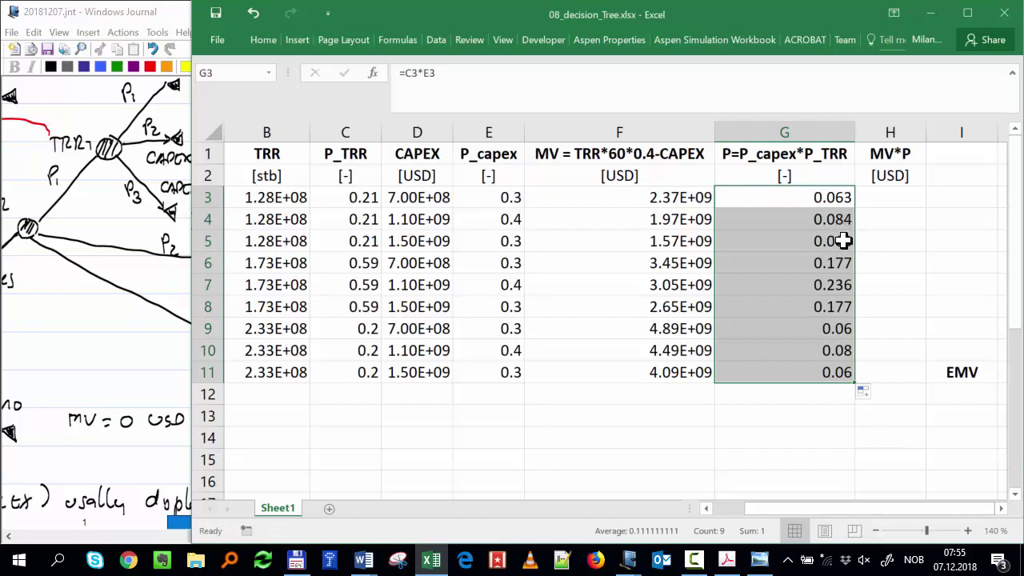
# - Inspect the combined-probability formulas in G6 to G11 and the cells referenced by the formula in G11
pyautogui.click(773, 260)
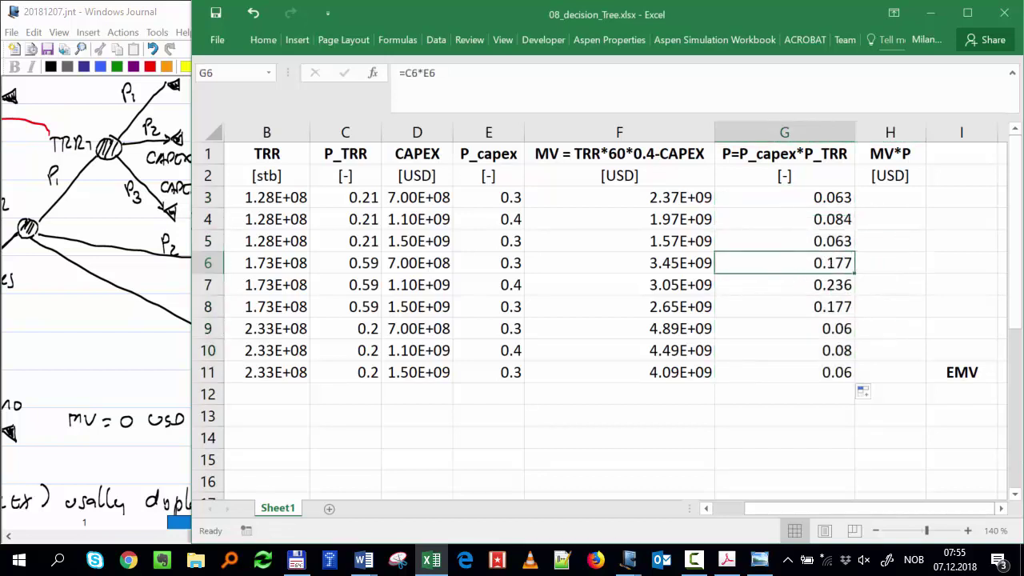
pyautogui.click(828, 284)
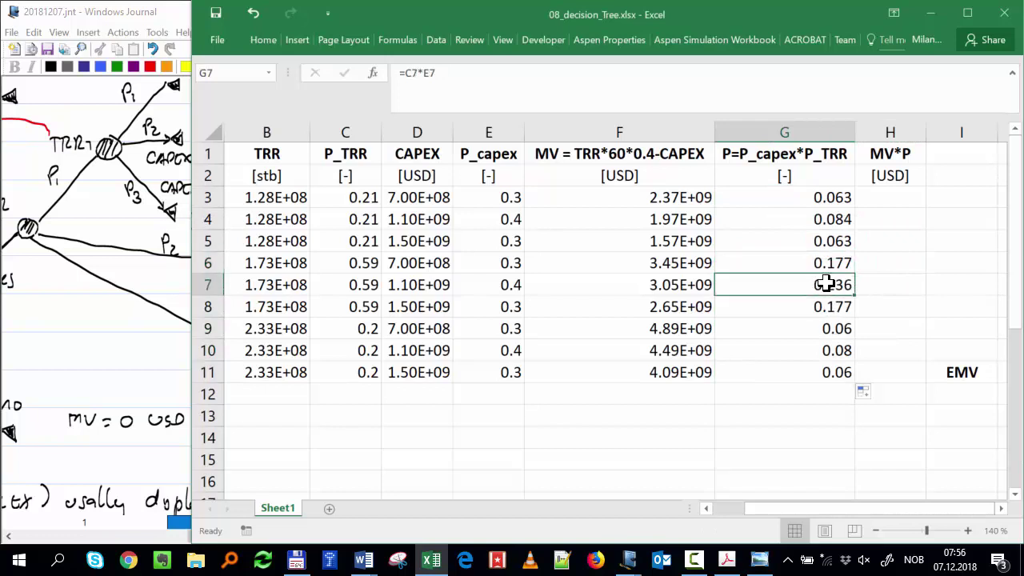
pyautogui.moveTo(828, 285)
pyautogui.mouseDown()
pyautogui.moveTo(736, 276)
pyautogui.moveTo(567, 283)
pyautogui.moveTo(508, 272)
pyautogui.moveTo(562, 289)
pyautogui.moveTo(816, 288)
pyautogui.mouseUp()
pyautogui.press('Down')
pyautogui.press('Down')
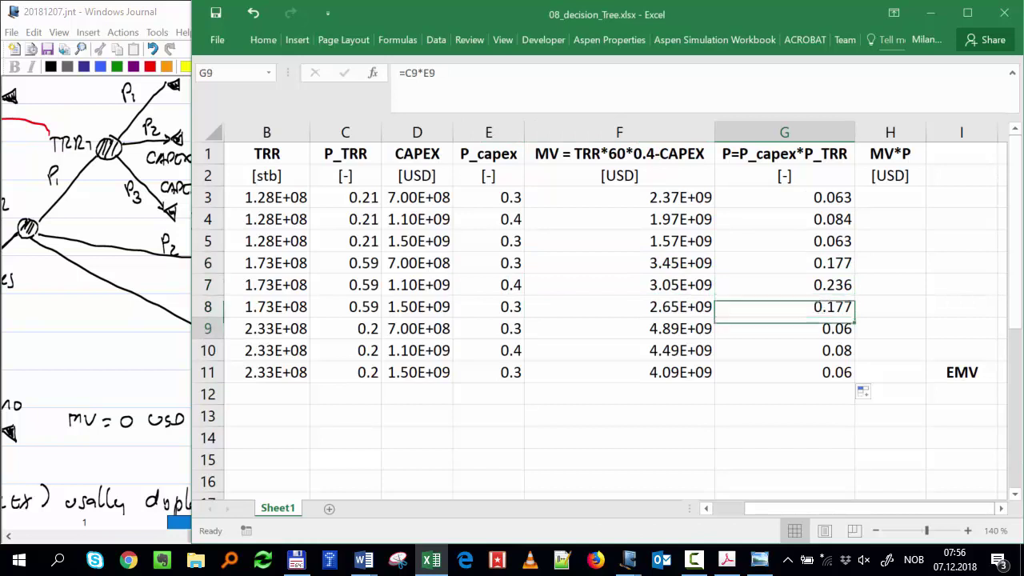
pyautogui.press('Down')
pyautogui.press('Down')
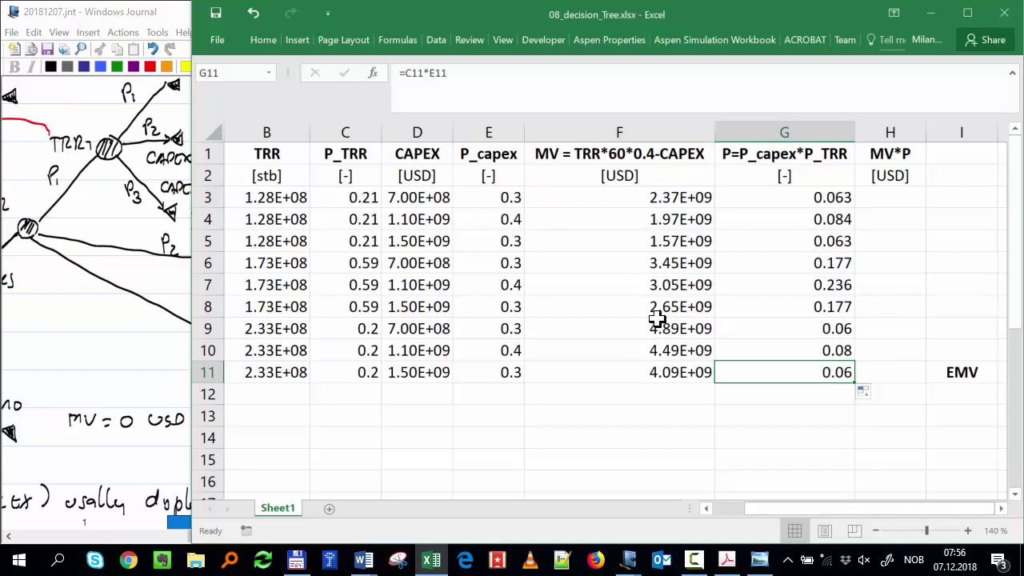
pyautogui.click(470, 94)
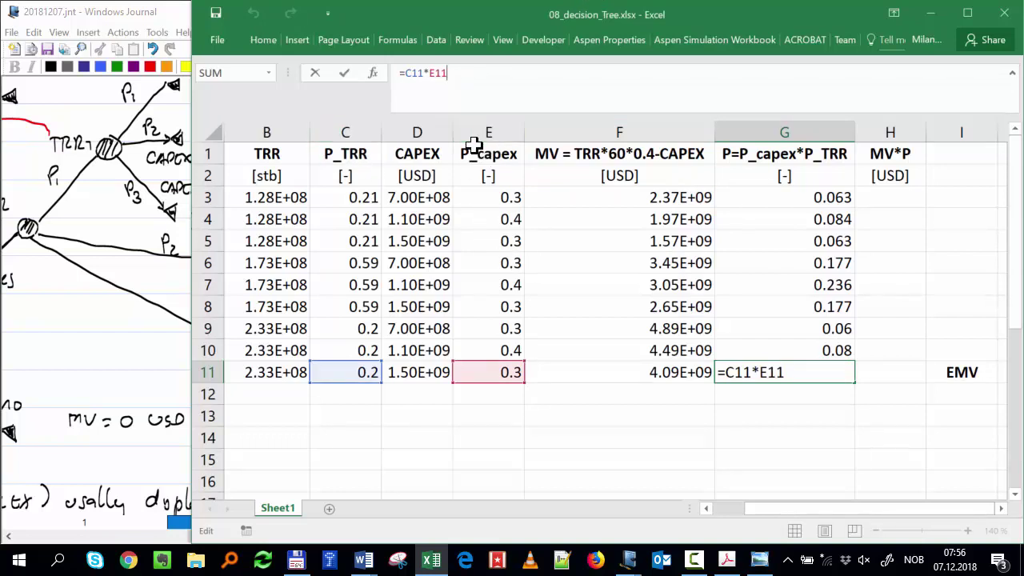
pyautogui.press('Return')
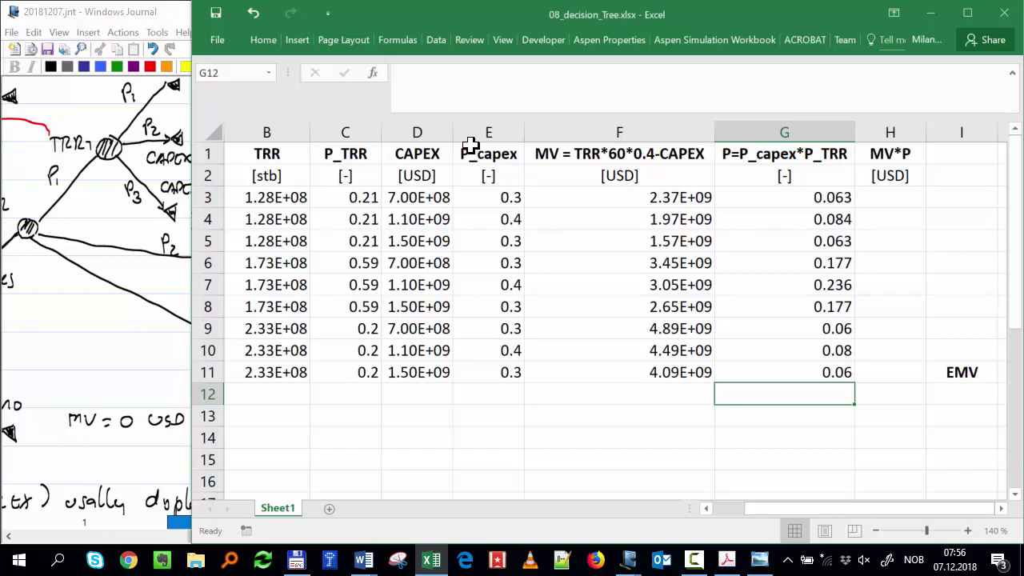
# - Switch to Windows Journal and review the expected MV tree with its MV-times-probability terms and EMV sum on page 2
pyautogui.click(96, 377)
pyautogui.click(456, 12)
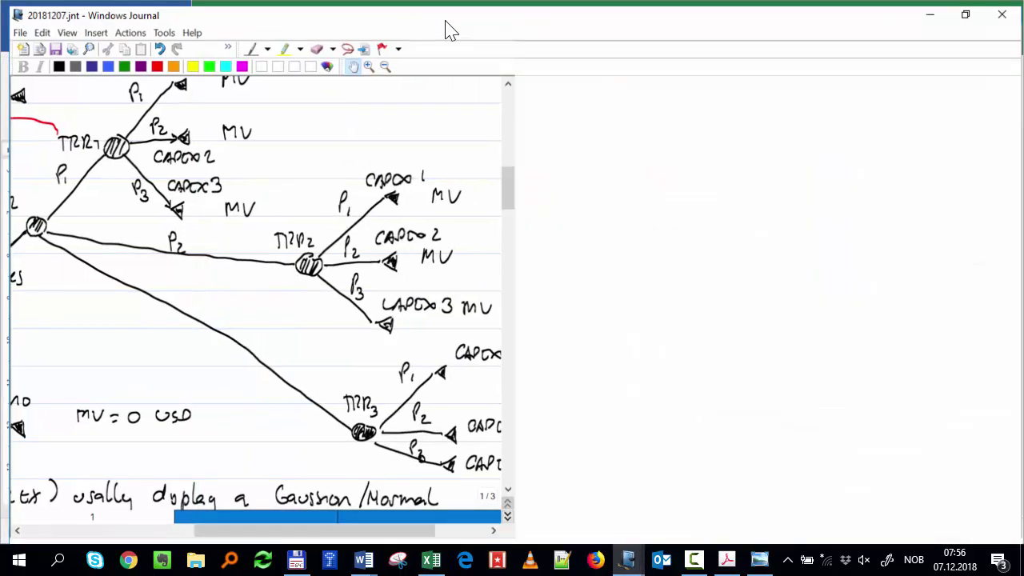
pyautogui.scroll(2, 376, 312)
pyautogui.scroll(-2, 376, 318)
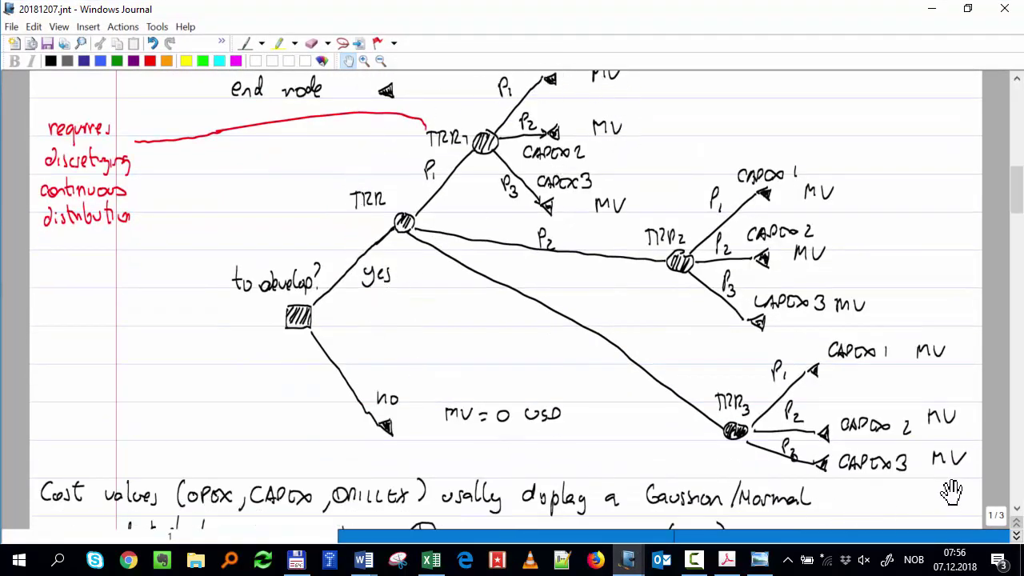
pyautogui.scroll(-10, 422, 403)
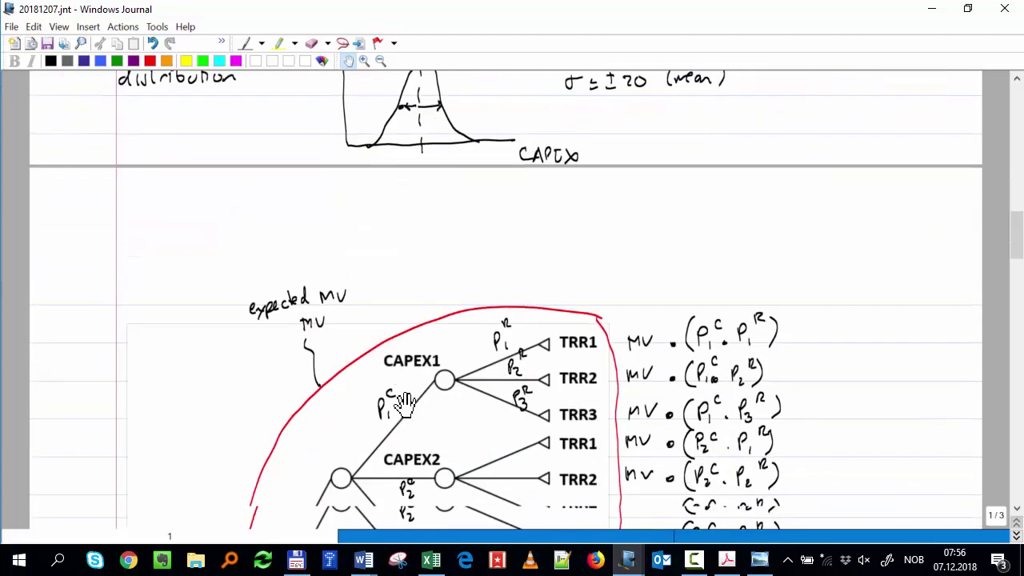
pyautogui.scroll(1, 480, 160)
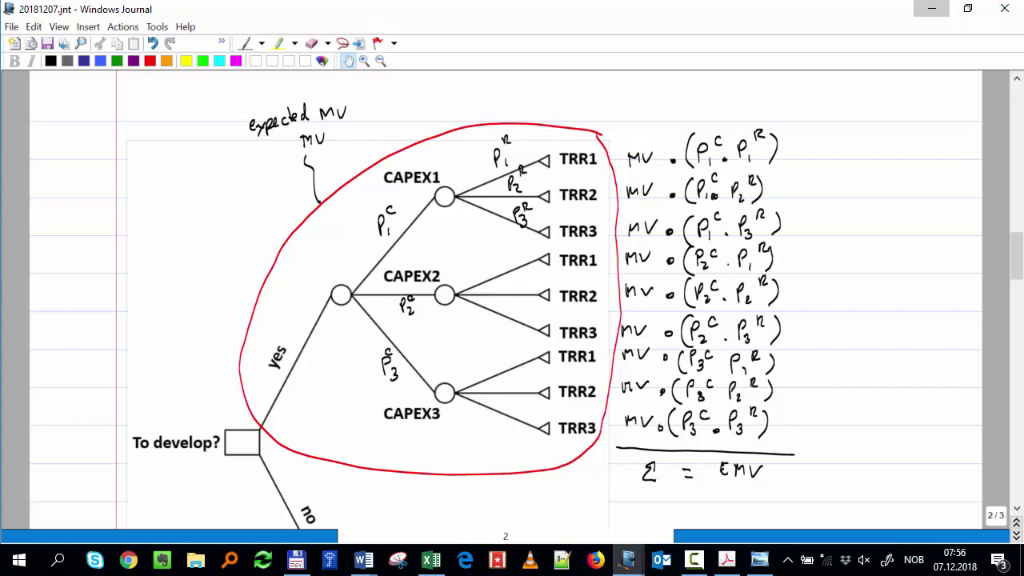
pyautogui.click(931, 8)
# - Back in the Excel sheet, calculate MV*P in H3 with the formula =G3*F3 and fill it down to H11
pyautogui.click(915, 200)
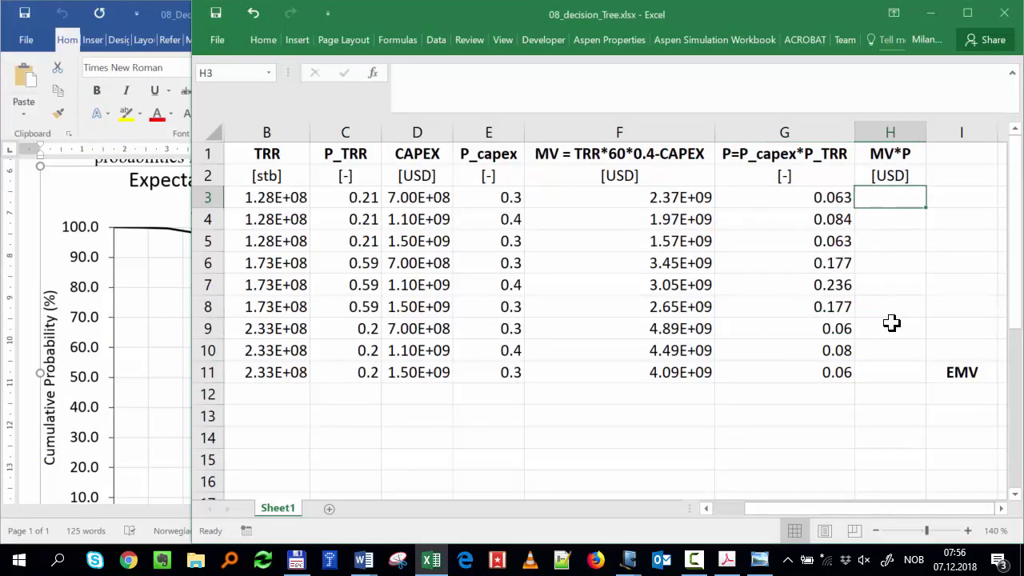
pyautogui.write('=')
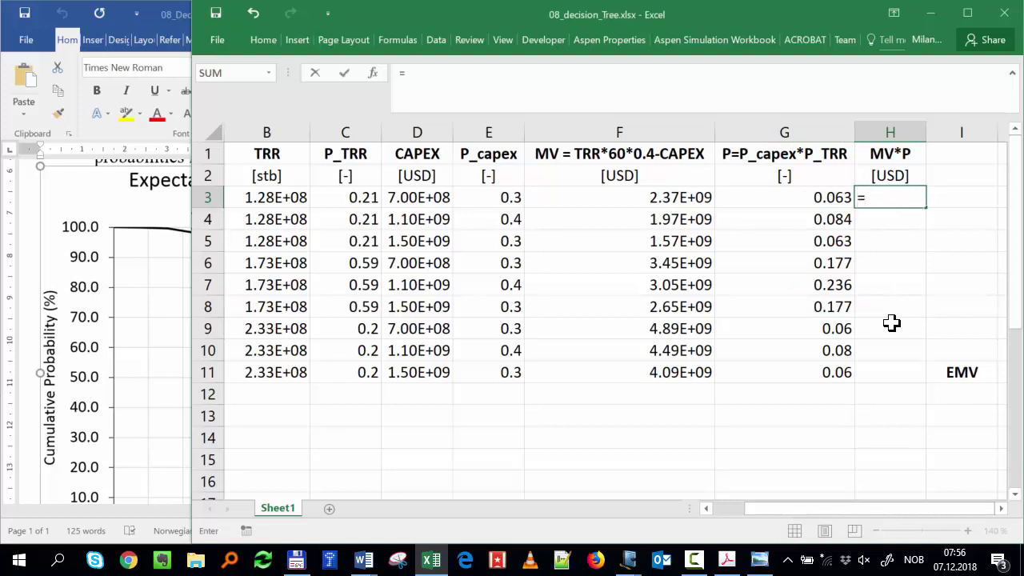
pyautogui.click(812, 200)
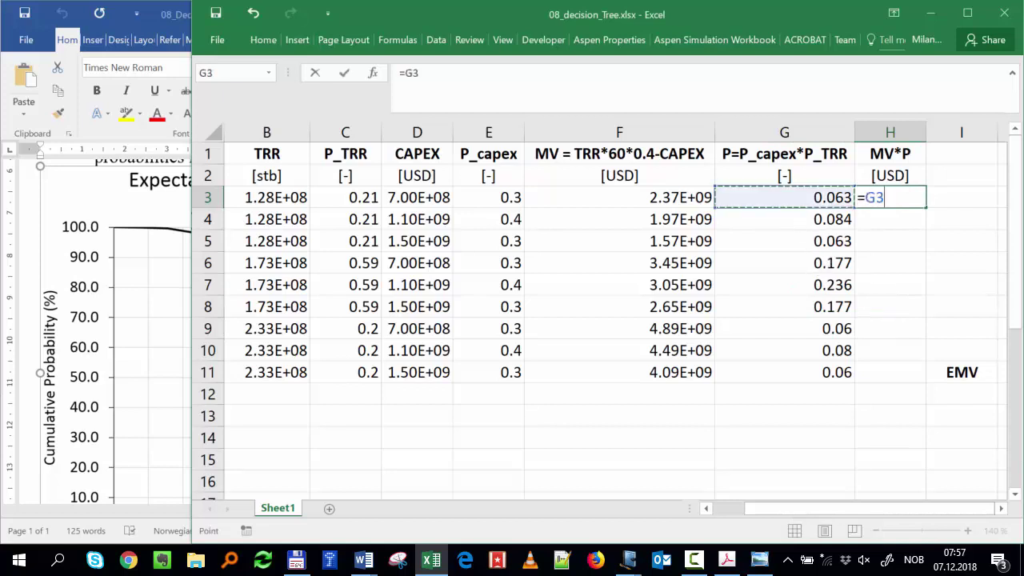
pyautogui.write('*')
pyautogui.click(681, 197)
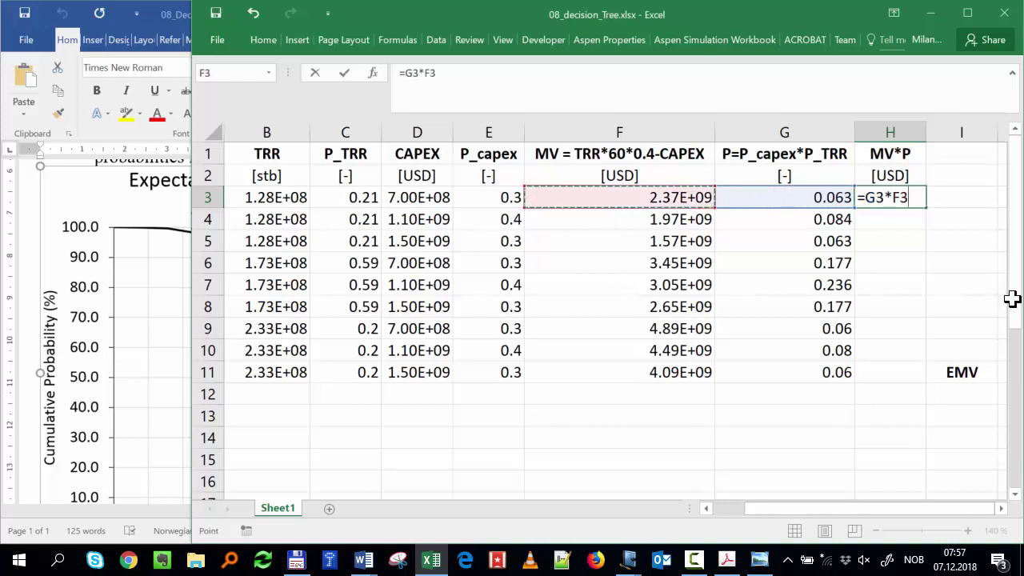
pyautogui.press('Return')
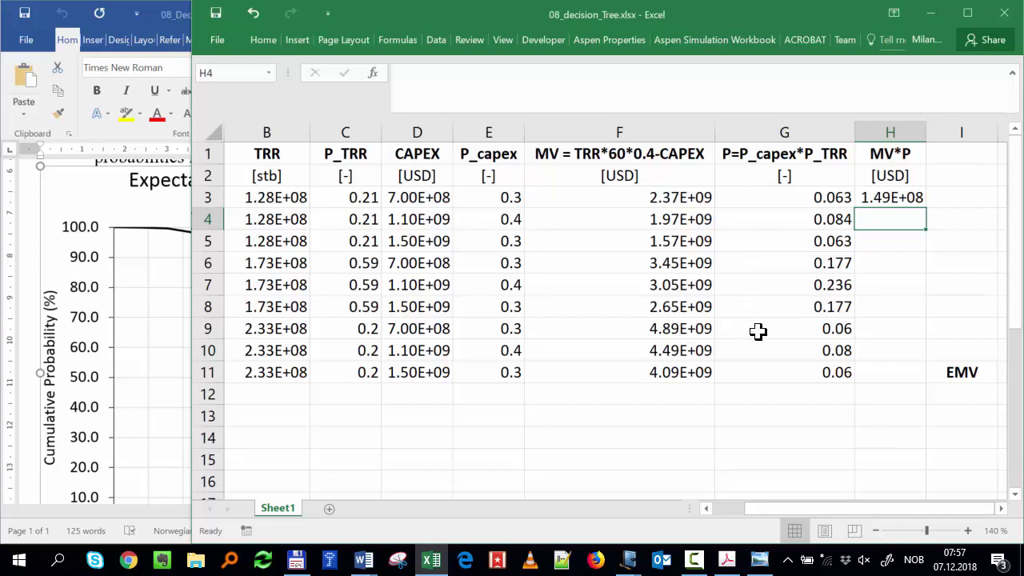
pyautogui.click(669, 205)
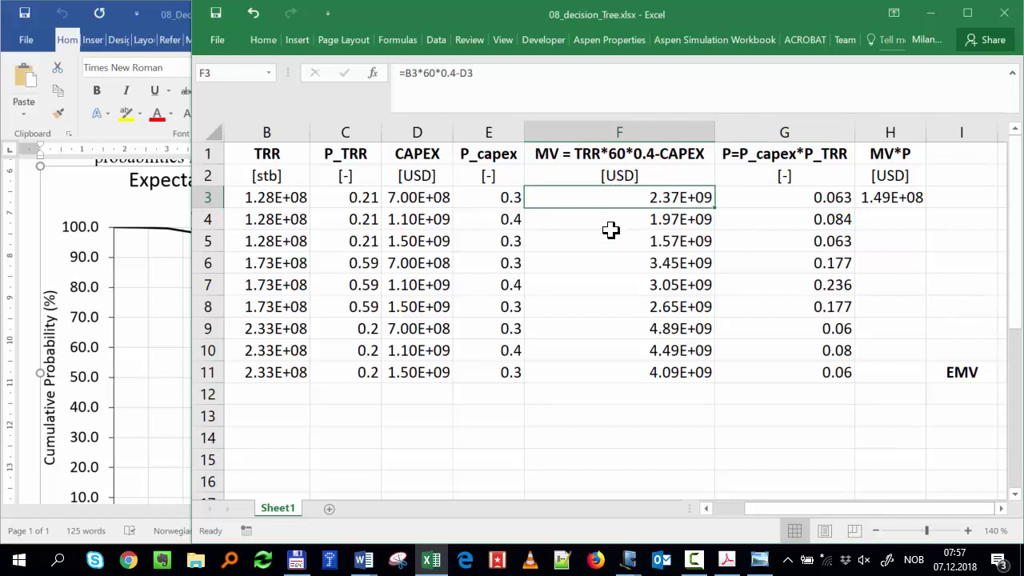
pyautogui.click(902, 197)
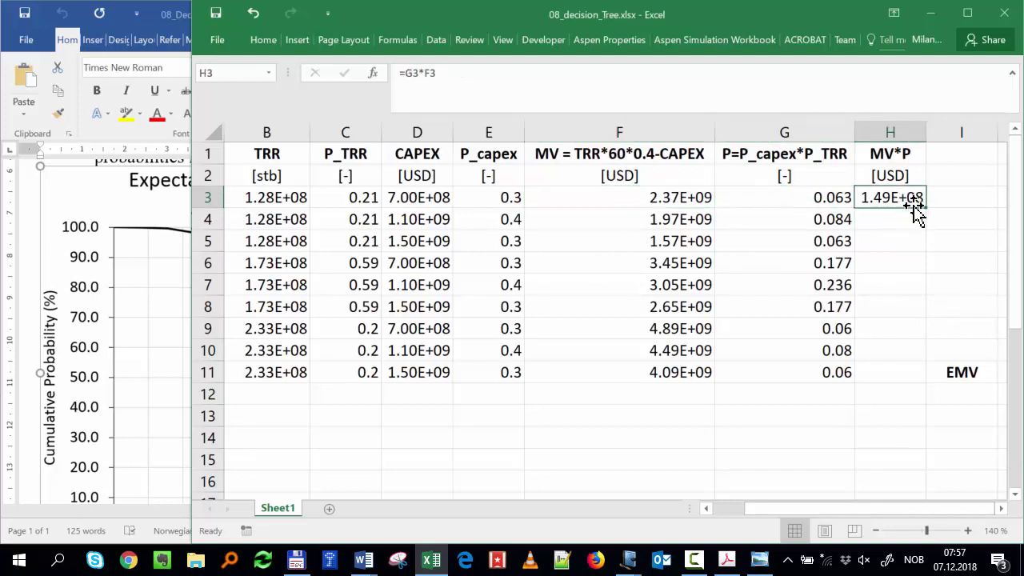
pyautogui.doubleClick(927, 208)
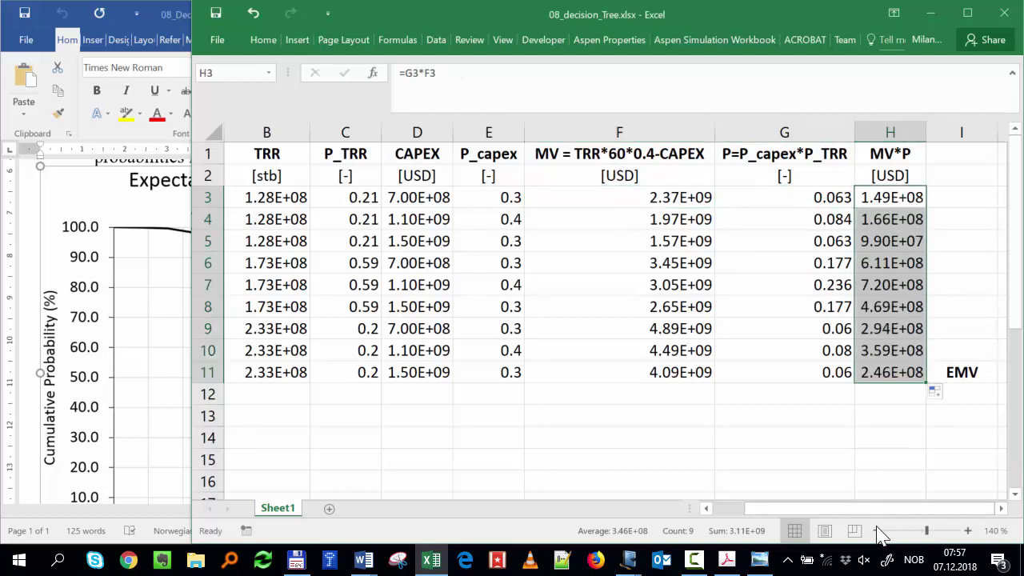
# - Check which cells the MV*P formula in H3 refers to, without changing it
pyautogui.click(1001, 508)
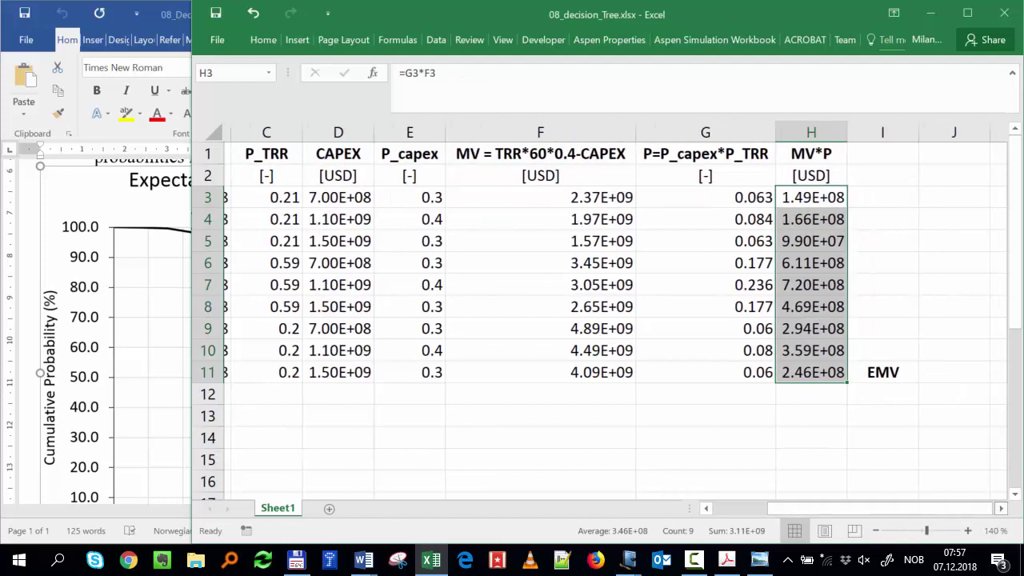
pyautogui.click(1001, 508)
pyautogui.click(1001, 508)
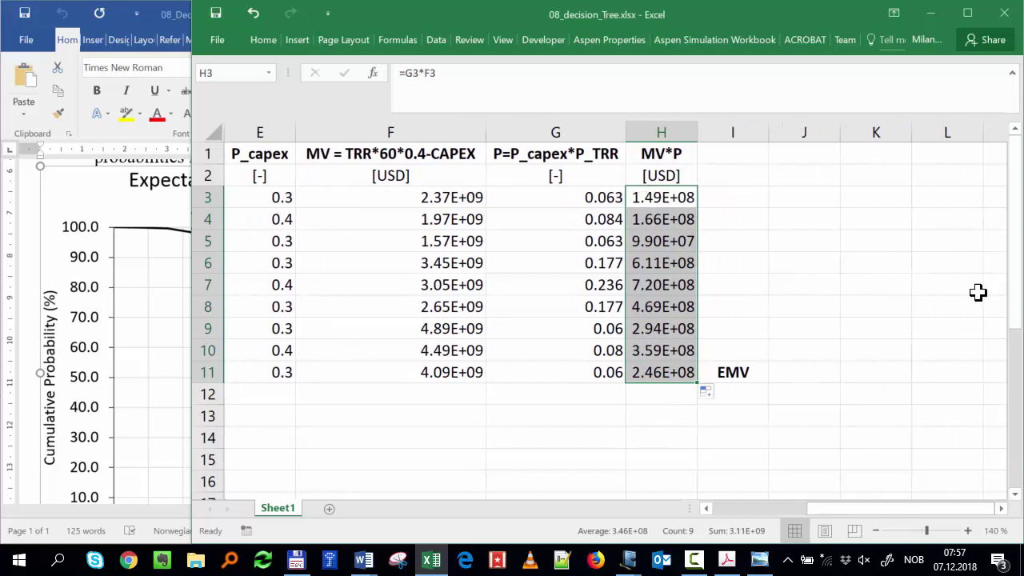
pyautogui.click(661, 197)
pyautogui.click(658, 109)
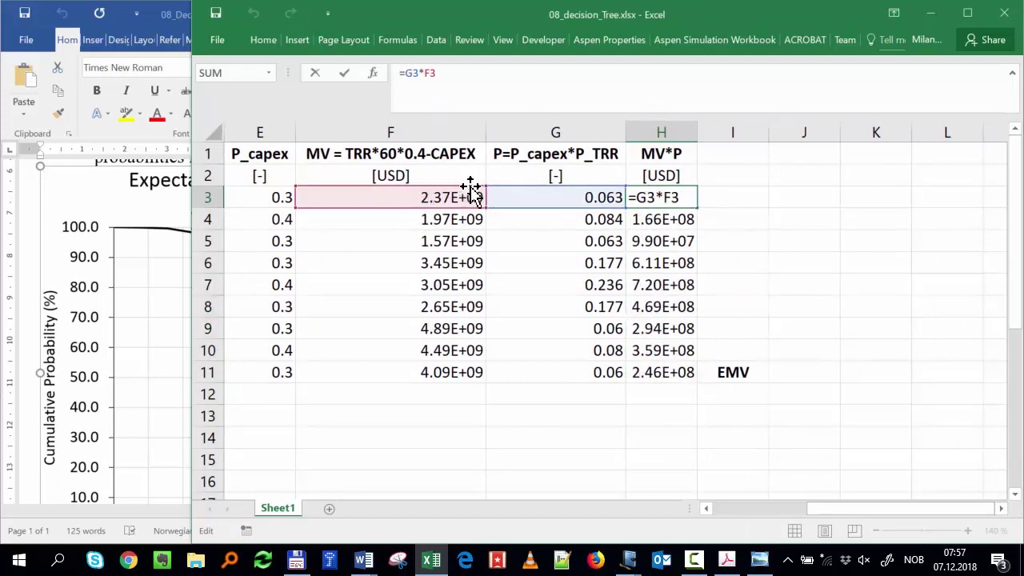
pyautogui.press('Escape')
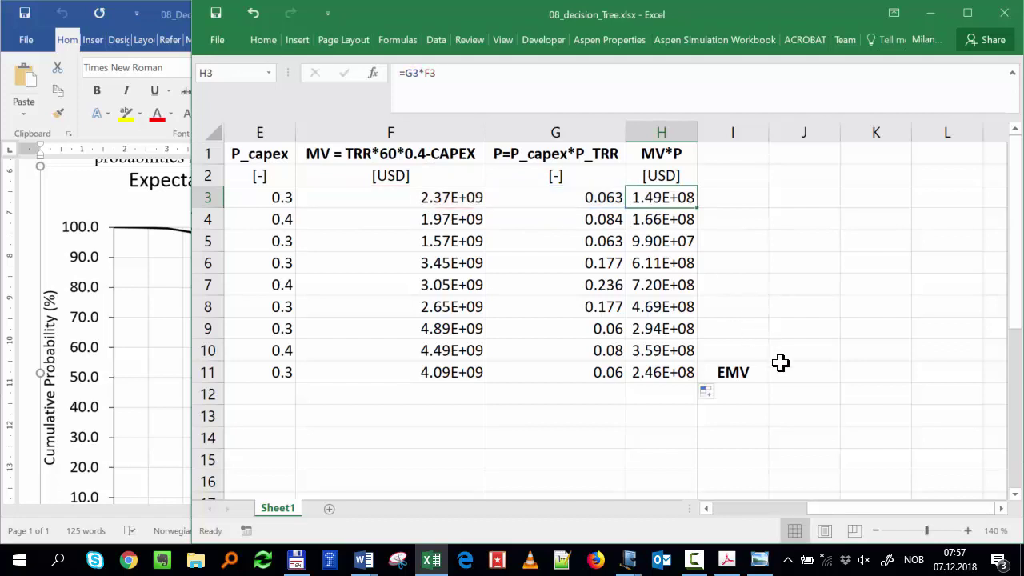
# - Calculate the EMV in J11 with the formula =SUM(H3:H11)
pyautogui.click(808, 375)
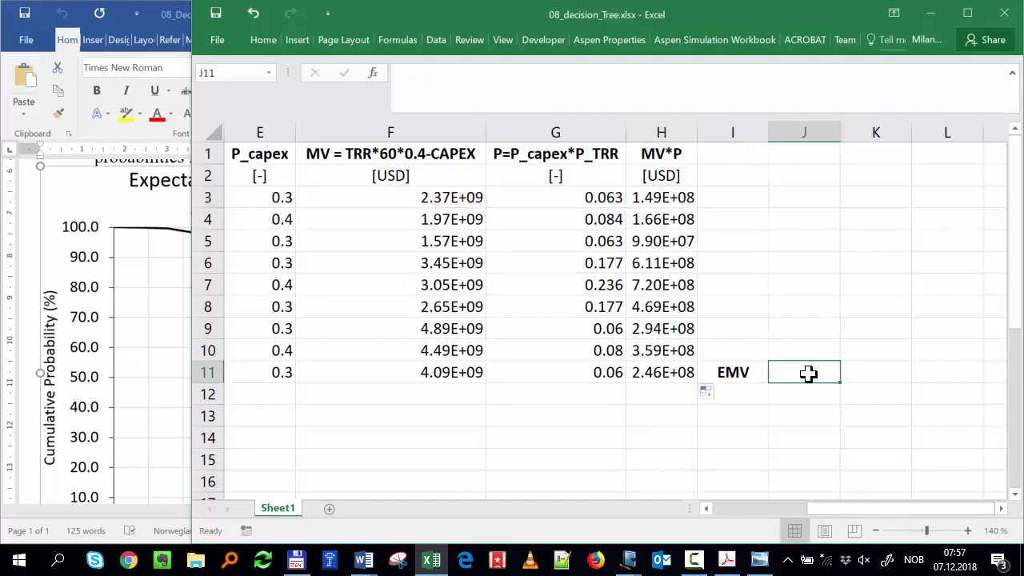
pyautogui.write('=sum(')
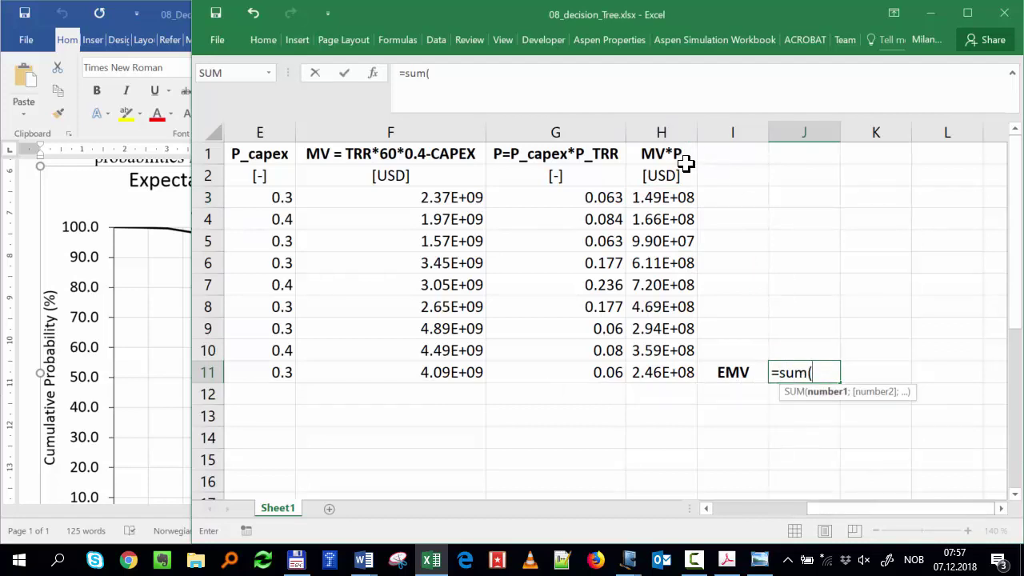
pyautogui.moveTo(669, 198); pyautogui.dragTo(679, 370)
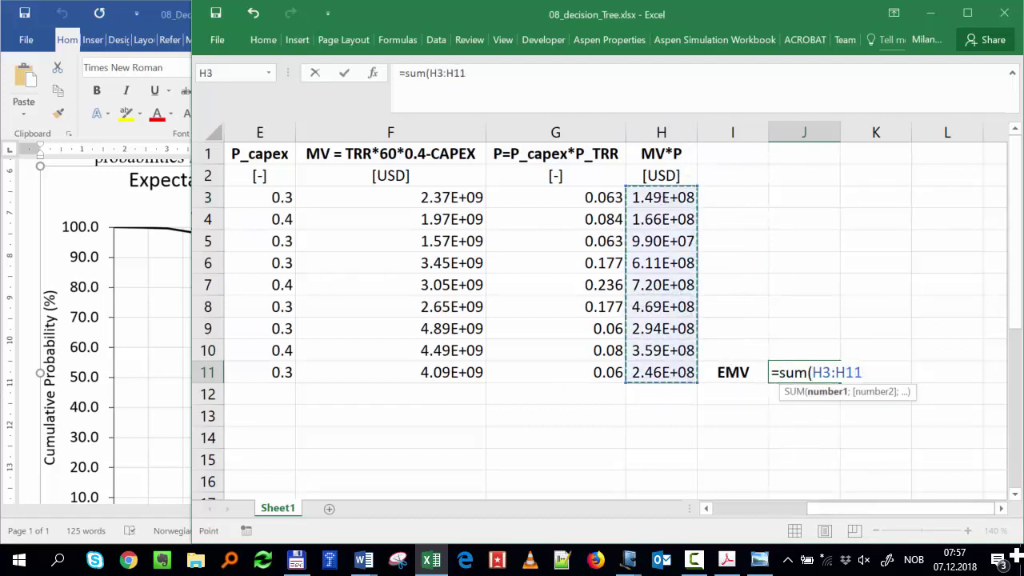
pyautogui.write(')')
pyautogui.press('Return')
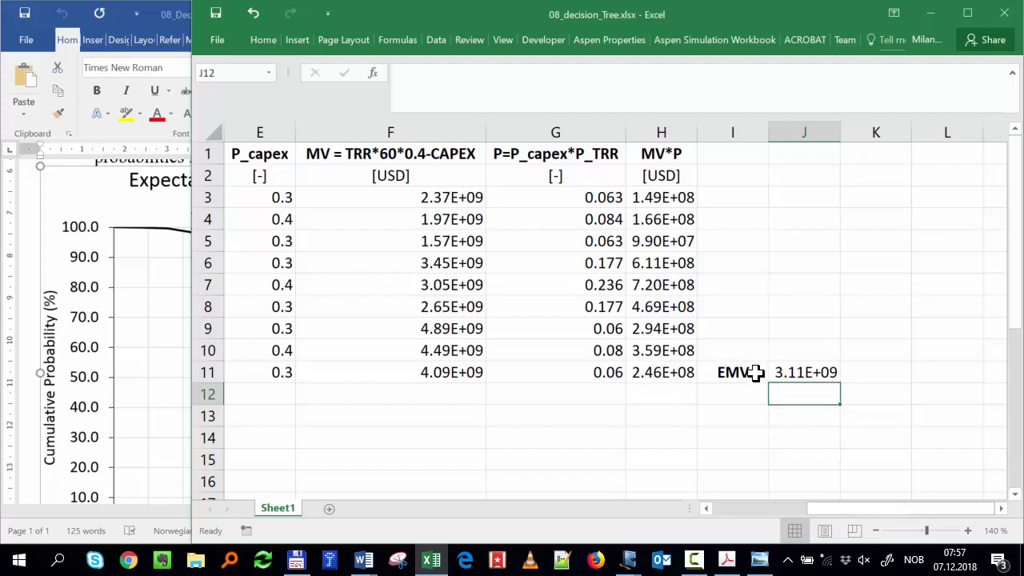
# - Check the range summed by the EMV formula in J11, and narrow the Excel window to uncover more of the Word exercise
pyautogui.click(809, 374)
pyautogui.click(666, 100)
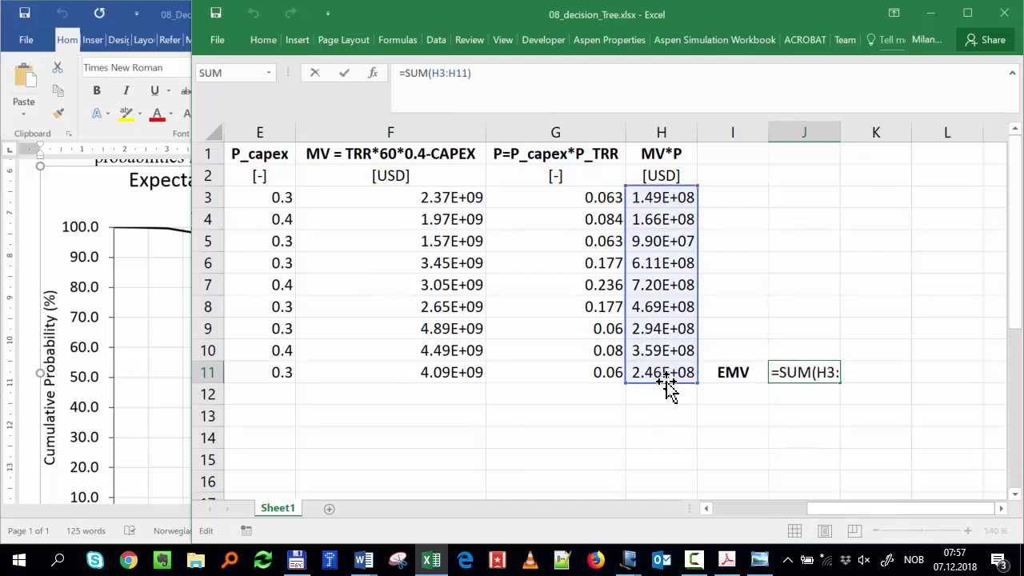
pyautogui.hotkey('ctrl', 'Return')
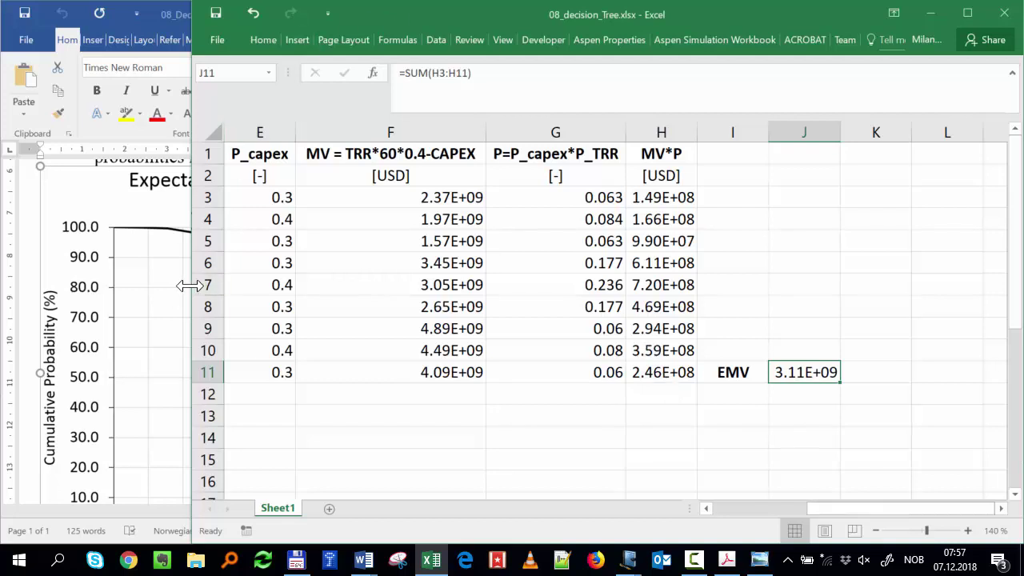
pyautogui.moveTo(192, 284); pyautogui.dragTo(335, 304)
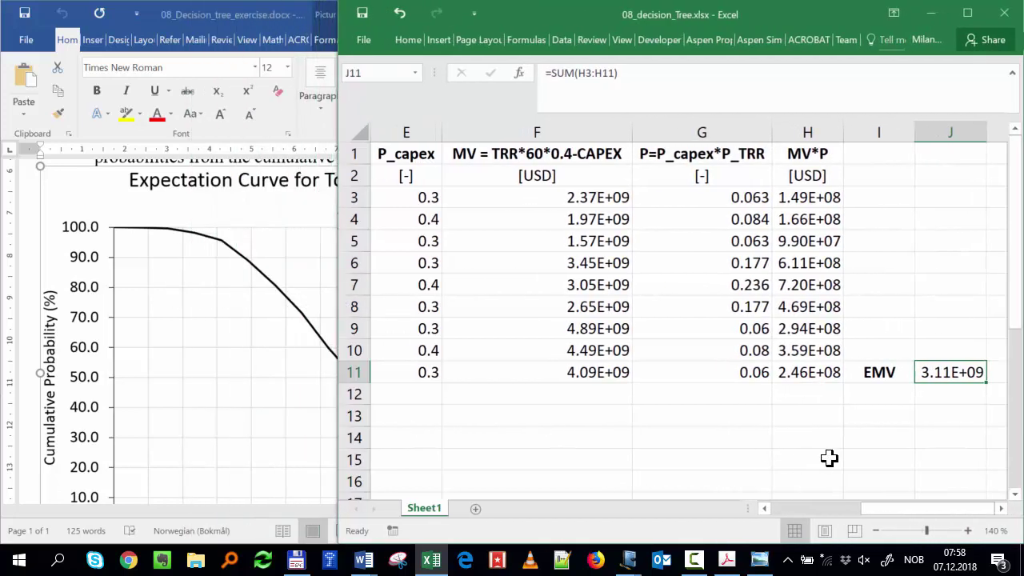
# - Switch to the 20181207 note in Windows Journal, fit it beside the Excel sheet and go to the blank area on page 3
pyautogui.click(1001, 509)
pyautogui.click(1001, 509)
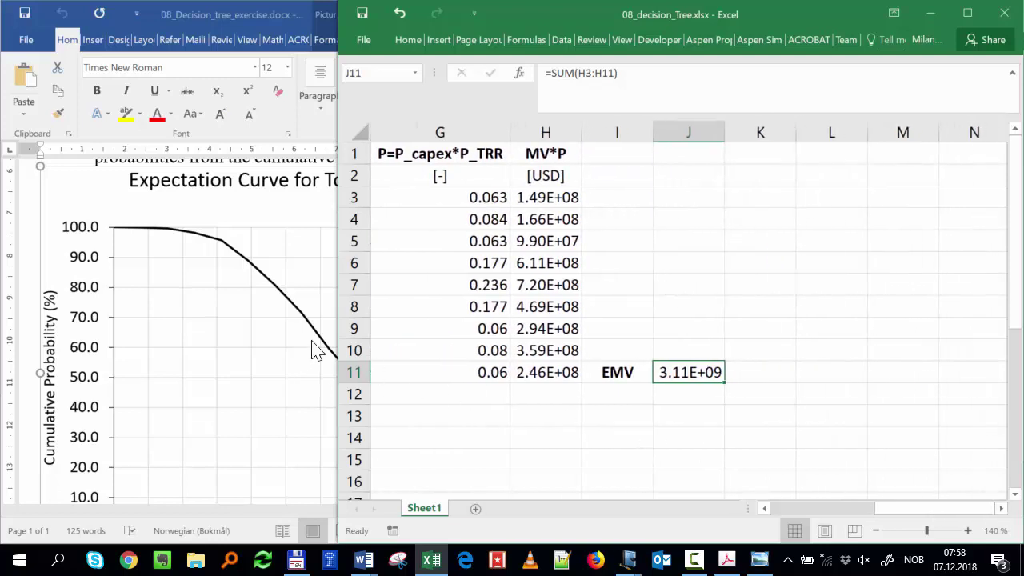
pyautogui.moveTo(336, 337); pyautogui.dragTo(504, 355)
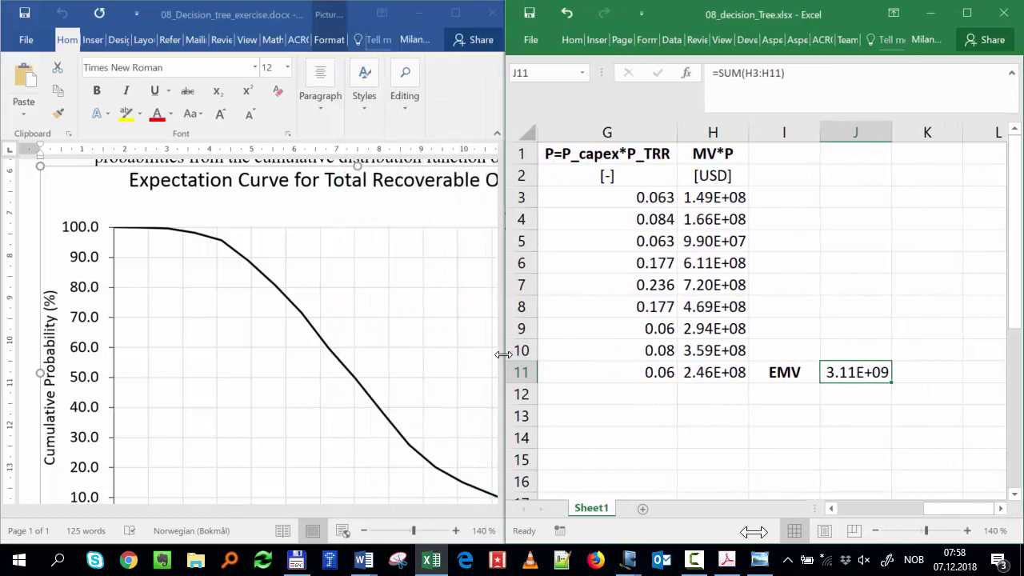
pyautogui.click(630, 560)
pyautogui.click(541, 489)
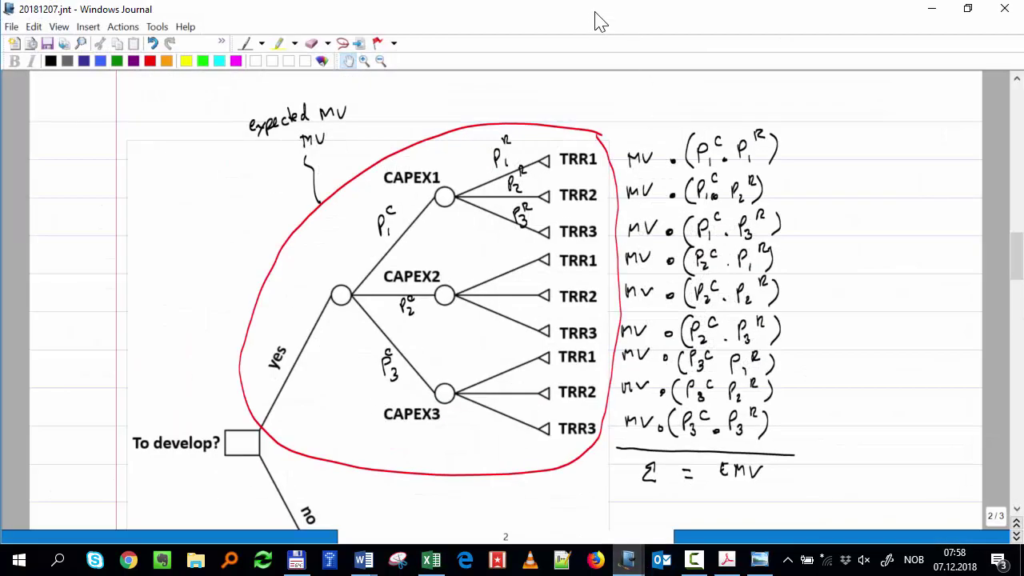
pyautogui.moveTo(594, 19); pyautogui.dragTo(0, 120)
pyautogui.scroll(-15, 289, 280)
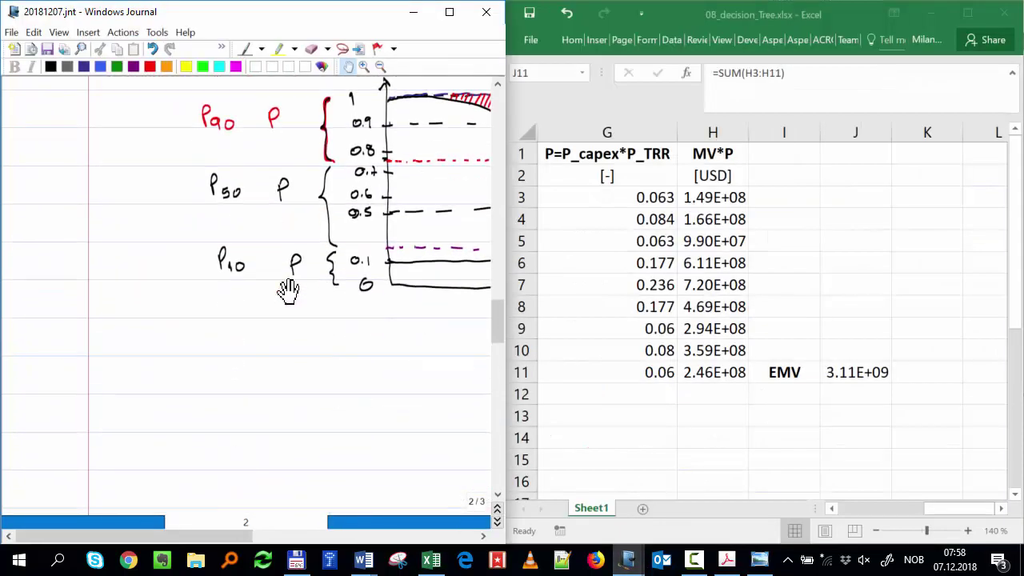
pyautogui.scroll(-10, 286, 294)
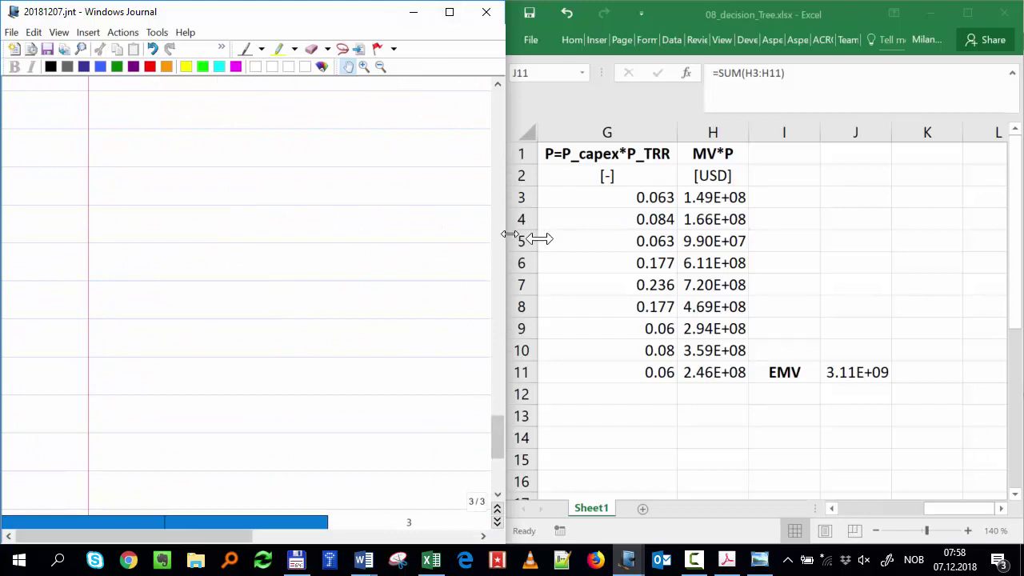
pyautogui.moveTo(511, 234); pyautogui.dragTo(899, 231)
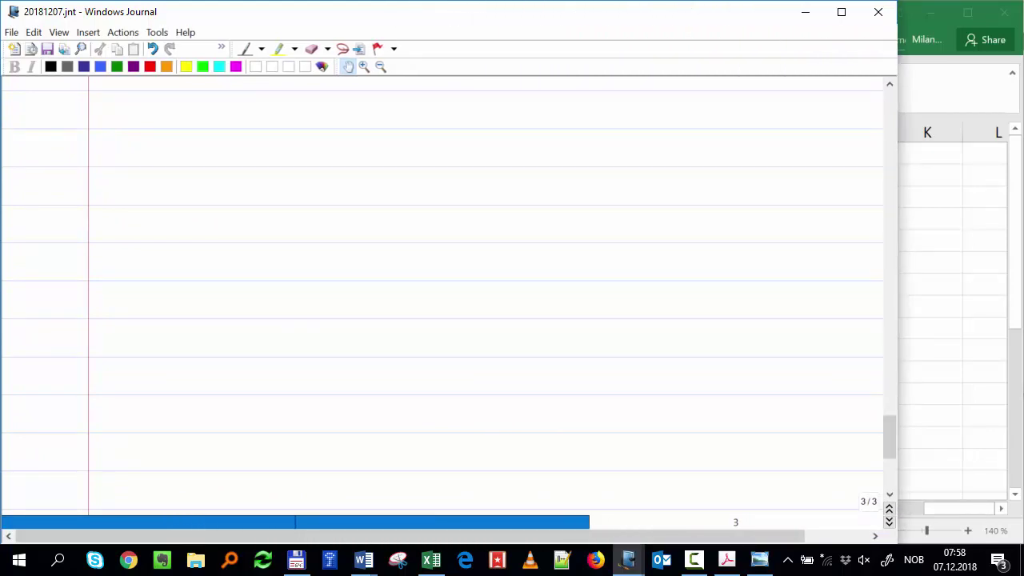
# - With the black pen, draw a decision square with one branch rising from it
pyautogui.click(249, 48)
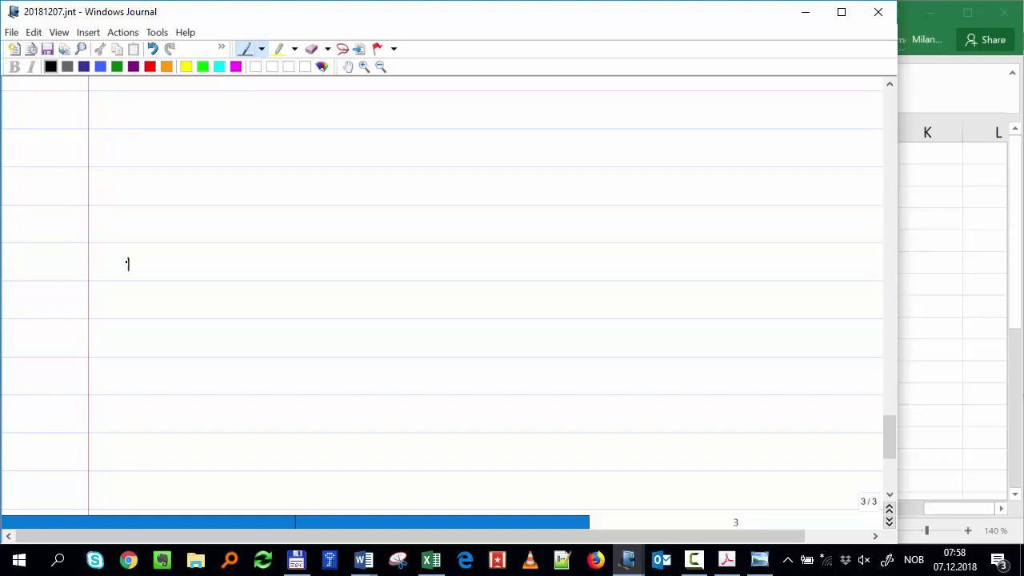
pyautogui.moveTo(148, 254); pyautogui.dragTo(206, 194)
pyautogui.moveTo(144, 267)
pyautogui.mouseDown()
pyautogui.moveTo(203, 270)
pyautogui.moveTo(168, 296)
pyautogui.moveTo(194, 328)
pyautogui.mouseUp()
pyautogui.moveTo(206, 191); pyautogui.dragTo(210, 192)
pyautogui.moveTo(200, 269); pyautogui.dragTo(205, 271)
pyautogui.moveTo(195, 329); pyautogui.dragTo(201, 327)
pyautogui.hotkey('ctrl', 'z')
pyautogui.hotkey('ctrl', 'z')
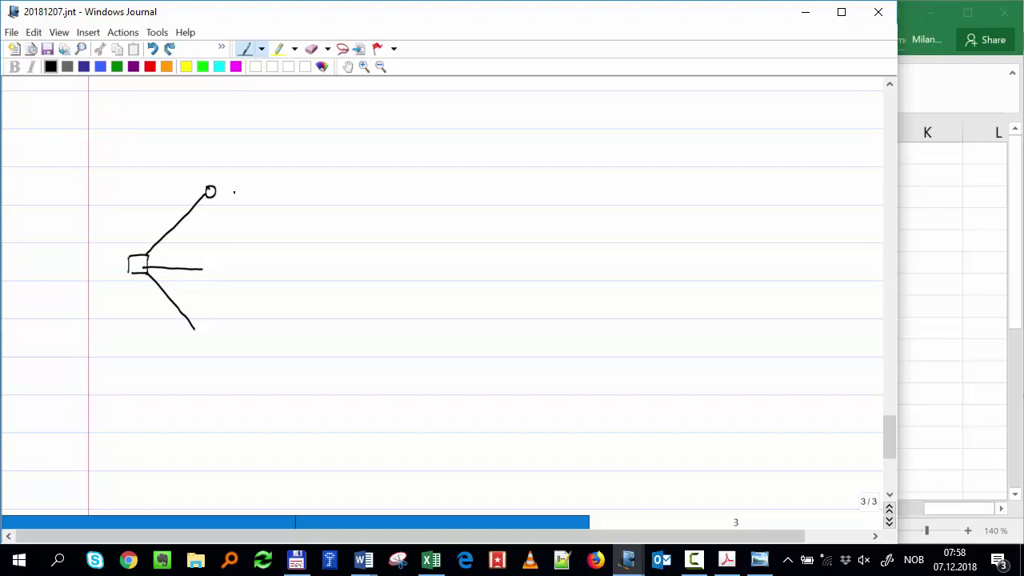
pyautogui.hotkey('ctrl', 'z')
pyautogui.hotkey('ctrl', 'z')
pyautogui.hotkey('ctrl', 'z')
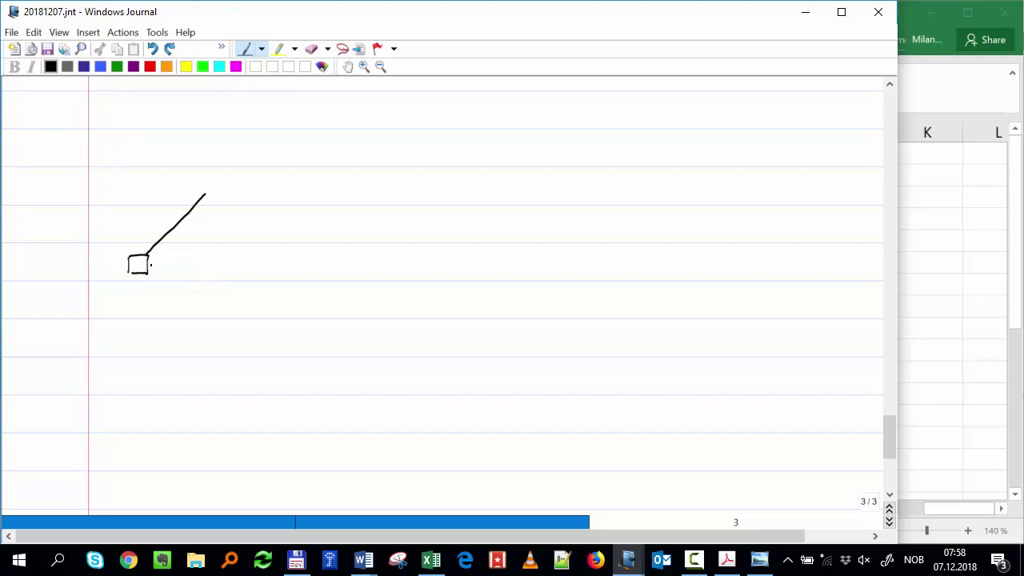
# - Draw a lower branch from the decision square, and a chance node on the upper branch with three branches ending in circles
pyautogui.moveTo(148, 267); pyautogui.dragTo(212, 340)
pyautogui.moveTo(211, 187)
pyautogui.mouseDown()
pyautogui.moveTo(259, 136)
pyautogui.moveTo(255, 232)
pyautogui.mouseUp()
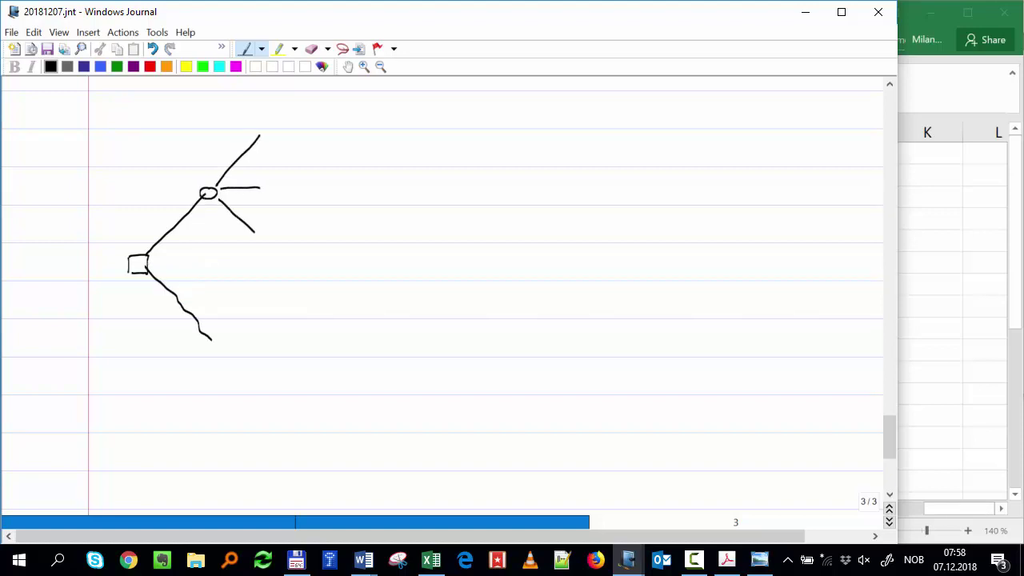
pyautogui.moveTo(265, 185); pyautogui.dragTo(261, 188)
# - Draw three branches ending in small triangles from each of the three second-level chance nodes
pyautogui.moveTo(280, 117); pyautogui.dragTo(320, 90)
pyautogui.moveTo(322, 88); pyautogui.dragTo(333, 89)
pyautogui.hotkey('ctrl', 'z')
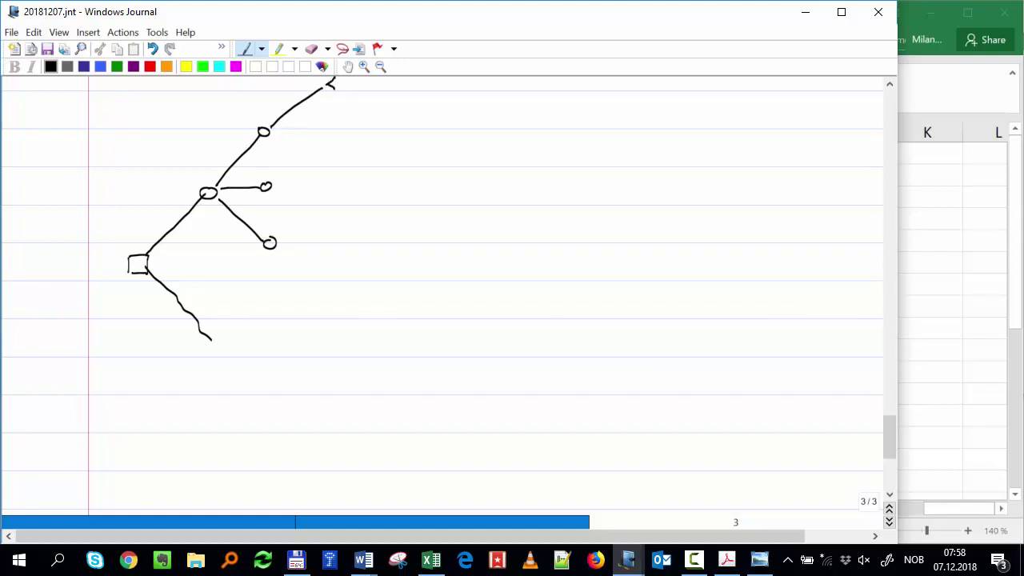
pyautogui.moveTo(275, 130)
pyautogui.mouseDown()
pyautogui.moveTo(320, 126)
pyautogui.moveTo(321, 149)
pyautogui.mouseUp()
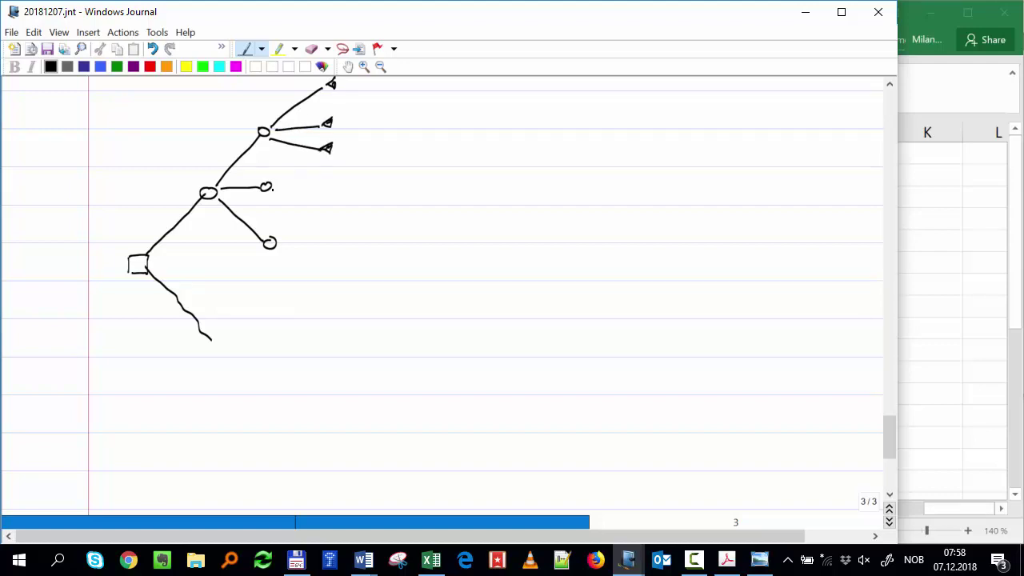
pyautogui.moveTo(277, 187); pyautogui.dragTo(305, 175)
pyautogui.moveTo(276, 189); pyautogui.dragTo(303, 209)
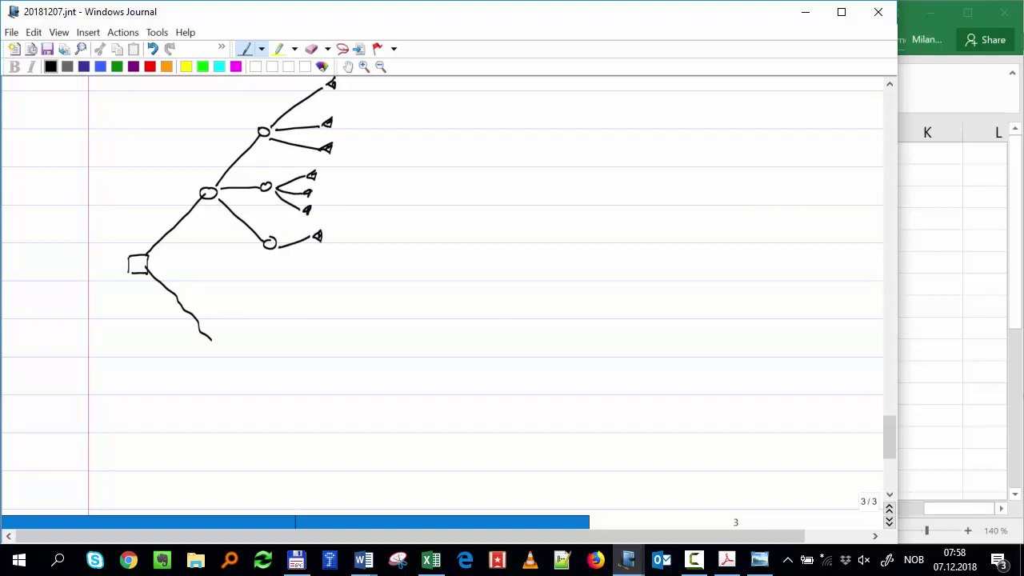
pyautogui.moveTo(275, 253)
pyautogui.mouseDown()
pyautogui.moveTo(312, 256)
pyautogui.moveTo(314, 277)
pyautogui.mouseUp()
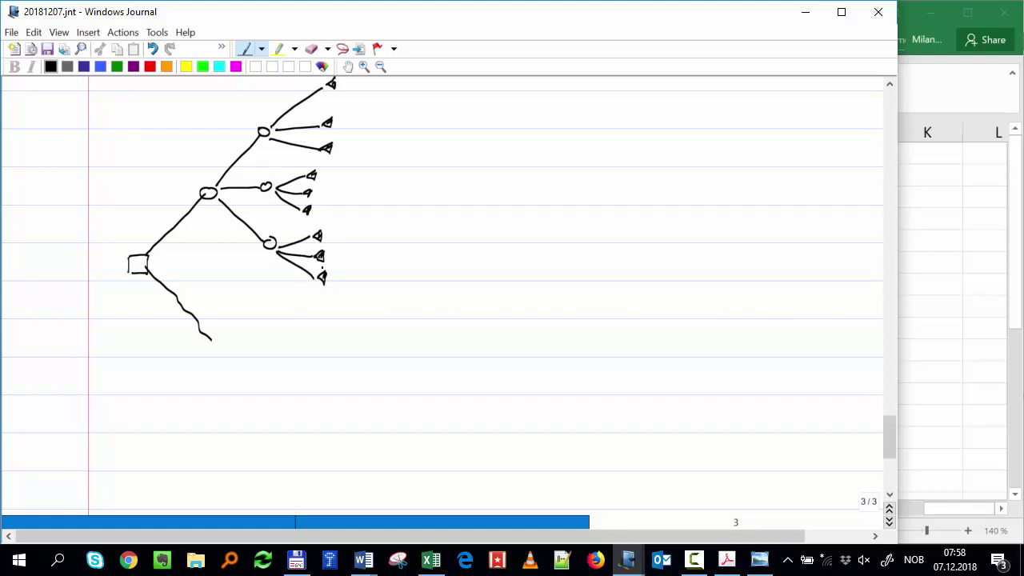
# - End the lower branch with a triangle and mark the two chance-node levels with vertical lines labelled TRR and CAPEX
pyautogui.scroll(2, 442, 280)
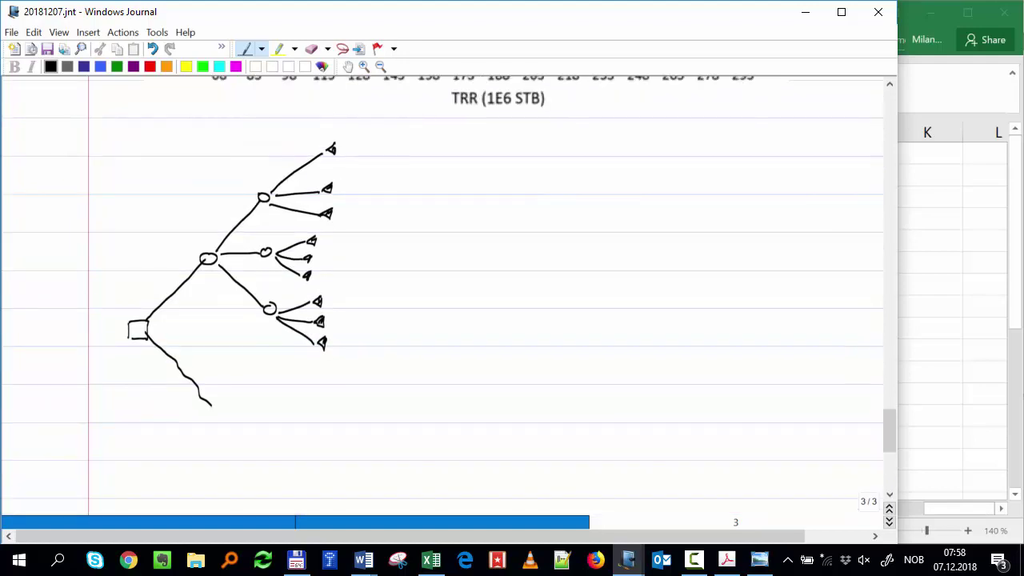
pyautogui.moveTo(214, 404); pyautogui.dragTo(224, 405)
pyautogui.moveTo(213, 203); pyautogui.dragTo(211, 228)
pyautogui.moveTo(210, 255); pyautogui.dragTo(209, 283)
pyautogui.moveTo(209, 315); pyautogui.dragTo(208, 351)
pyautogui.moveTo(183, 131); pyautogui.dragTo(214, 140)
pyautogui.moveTo(261, 204); pyautogui.dragTo(261, 226)
pyautogui.moveTo(265, 261); pyautogui.dragTo(267, 384)
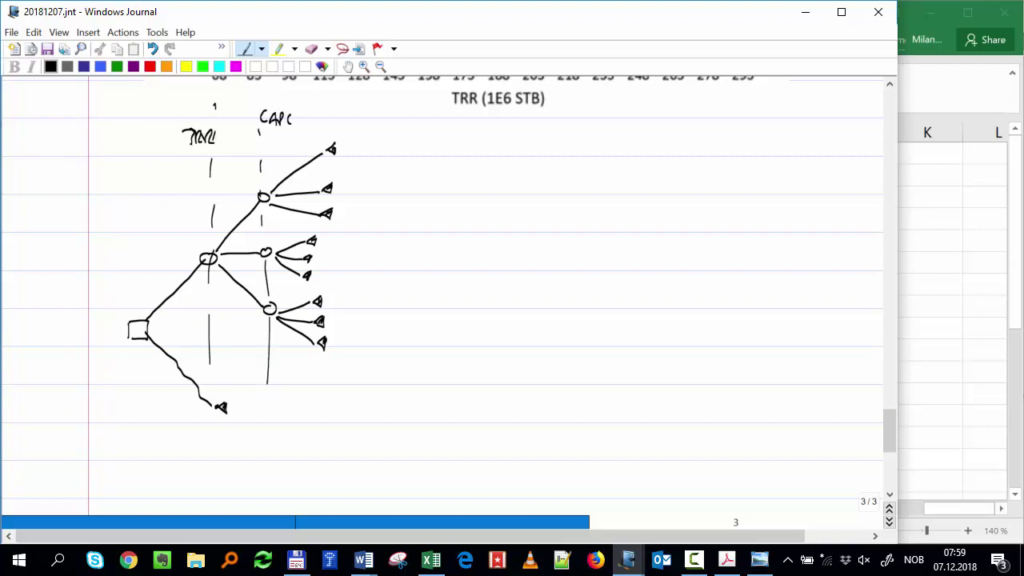
# - Draw a red dashed outline around the chance nodes and end points of the upper branch
pyautogui.click(151, 66)
pyautogui.moveTo(264, 103); pyautogui.dragTo(241, 103)
pyautogui.moveTo(204, 112); pyautogui.dragTo(196, 116)
pyautogui.moveTo(184, 126); pyautogui.dragTo(176, 137)
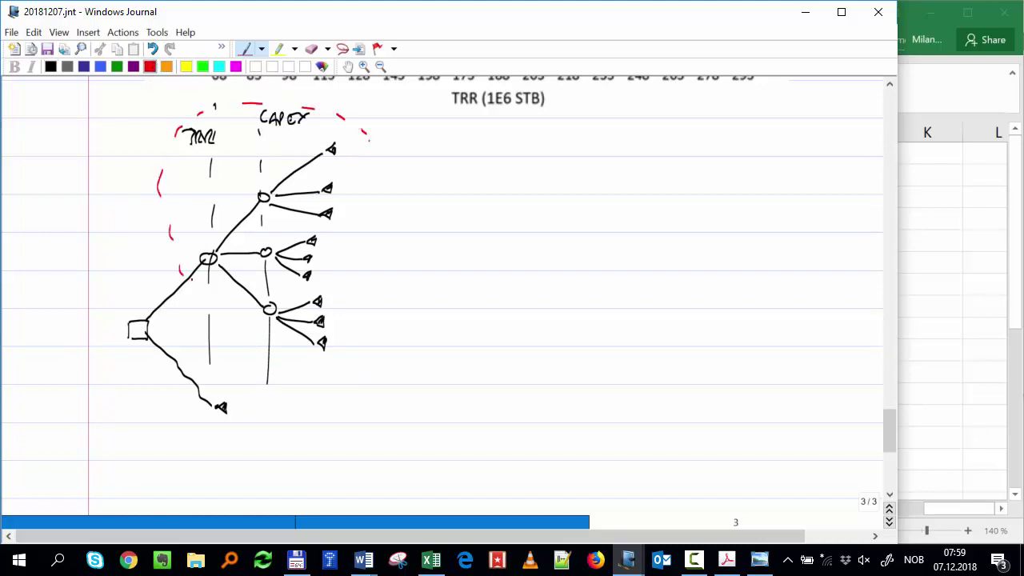
pyautogui.moveTo(305, 359); pyautogui.dragTo(314, 360)
pyautogui.moveTo(332, 359); pyautogui.dragTo(343, 354)
pyautogui.moveTo(355, 340); pyautogui.dragTo(365, 326)
pyautogui.click(368, 309)
# - Write "EMV = 3.11 E9 USD !" in red beside the outlined branch, checking the value in the Excel sheet
pyautogui.moveTo(422, 177); pyautogui.dragTo(430, 186)
pyautogui.moveTo(432, 177); pyautogui.dragTo(442, 177)
pyautogui.click(446, 183)
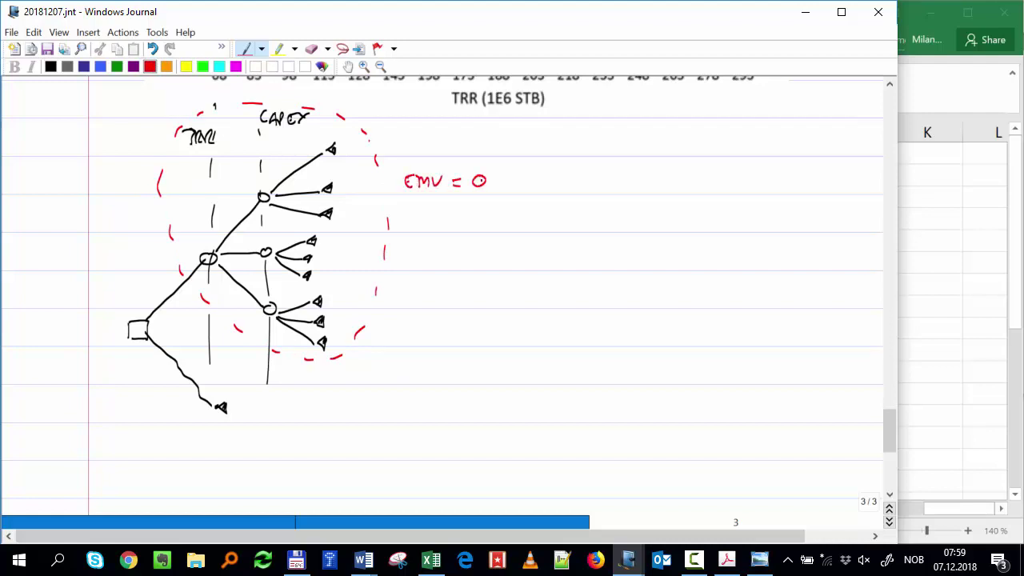
pyautogui.hotkey('ctrl', 'z')
pyautogui.click(983, 419)
pyautogui.click(628, 548)
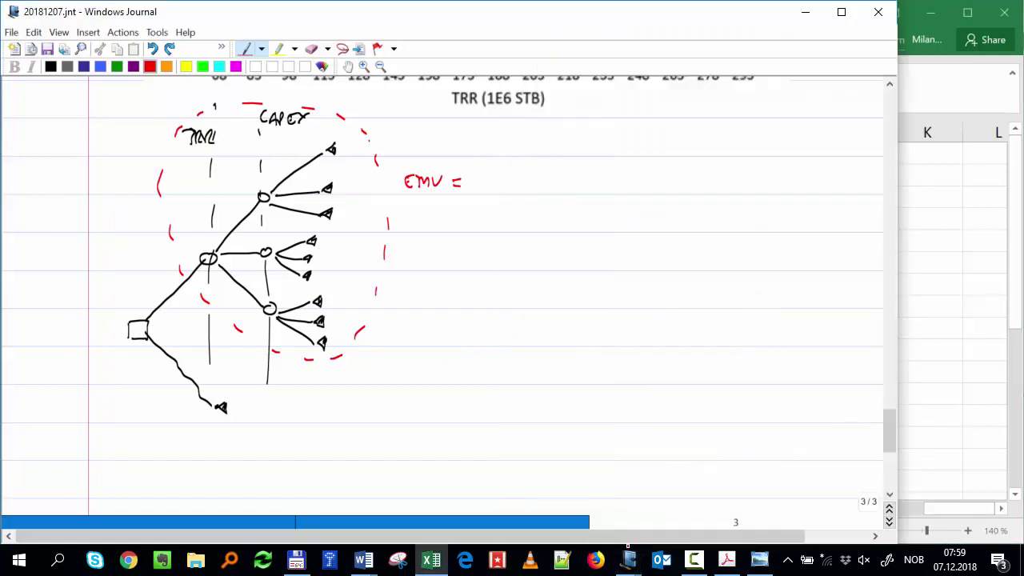
pyautogui.moveTo(476, 174); pyautogui.dragTo(474, 189)
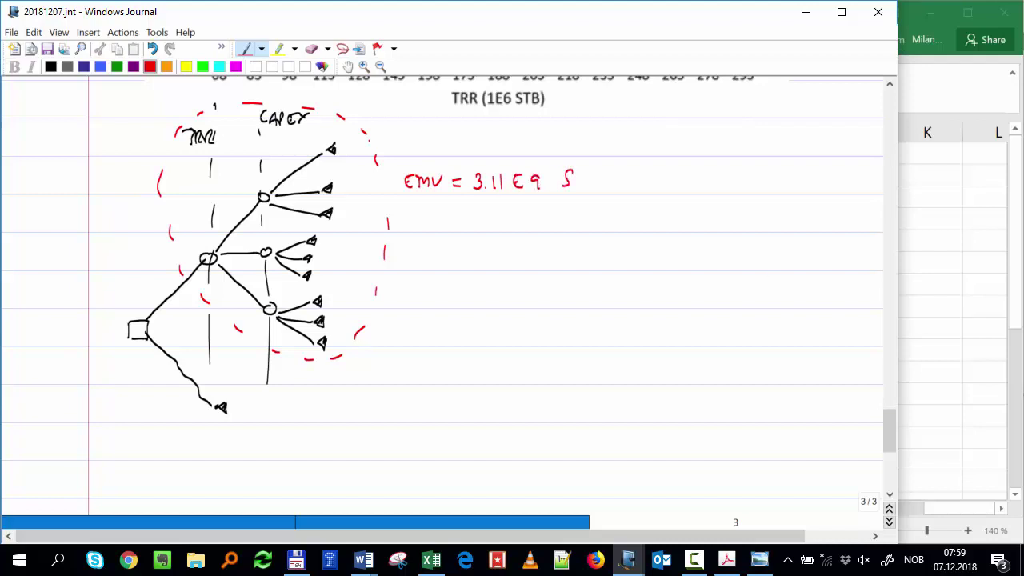
pyautogui.hotkey('ctrl', 'z')
pyautogui.moveTo(568, 175); pyautogui.dragTo(578, 176)
pyautogui.moveTo(584, 185); pyautogui.dragTo(630, 169)
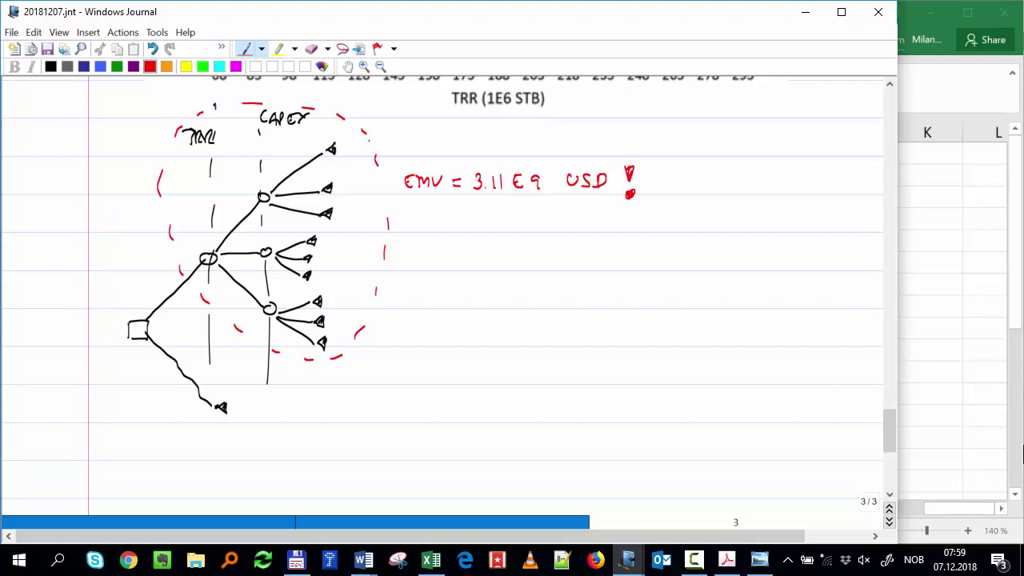
# - Switch to the Excel sheet and maximise it so the whole option table from OPTION to EMV is in view
pyautogui.click(944, 320)
pyautogui.moveTo(880, 23); pyautogui.dragTo(841, 61)
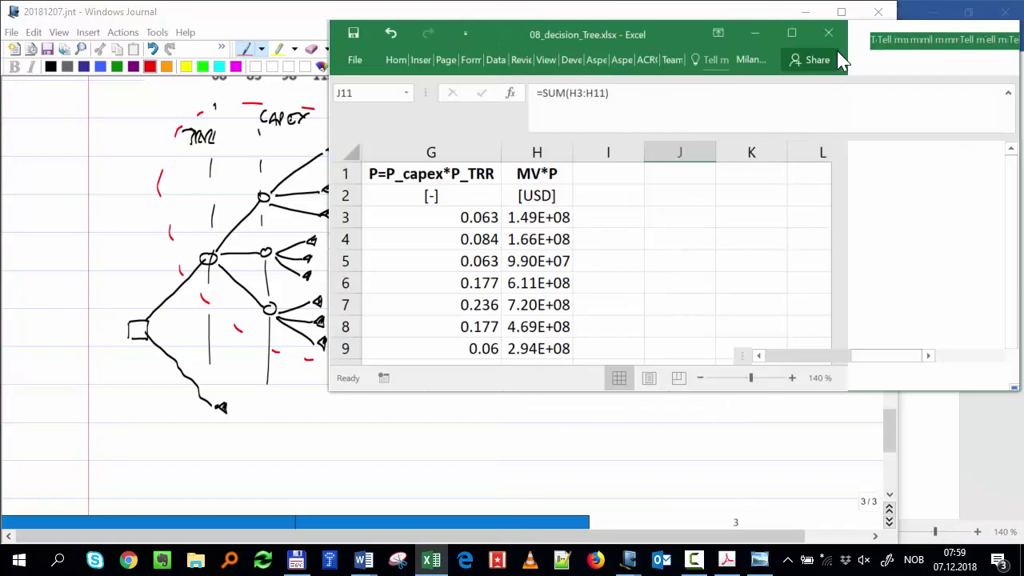
pyautogui.press('super+Up')
pyautogui.moveTo(807, 512); pyautogui.dragTo(664, 510)
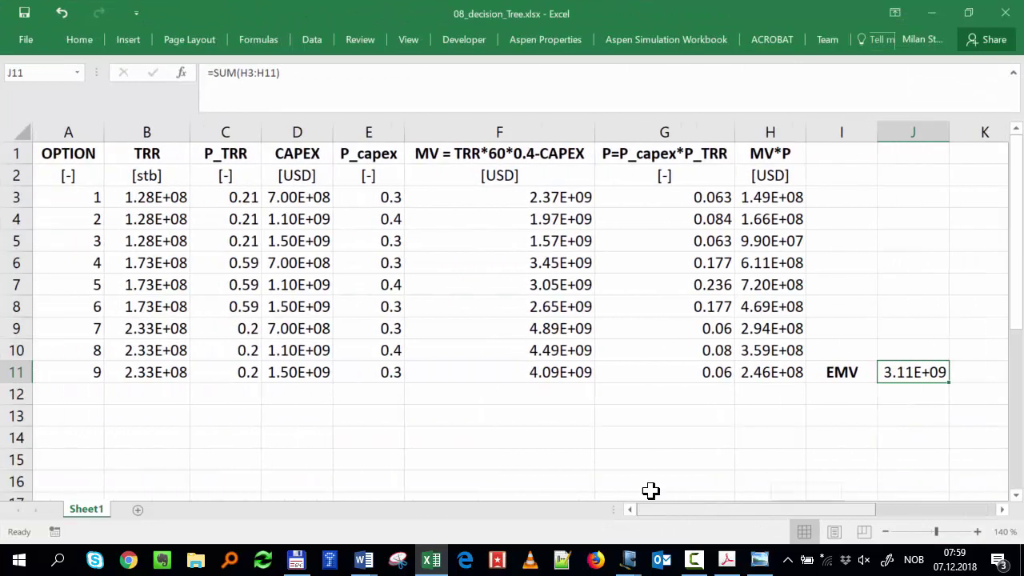
# - Capture the table from the OPTION header to the EMV value with Snipping Tool and copy the snip
pyautogui.click(400, 562)
pyautogui.click(375, 40)
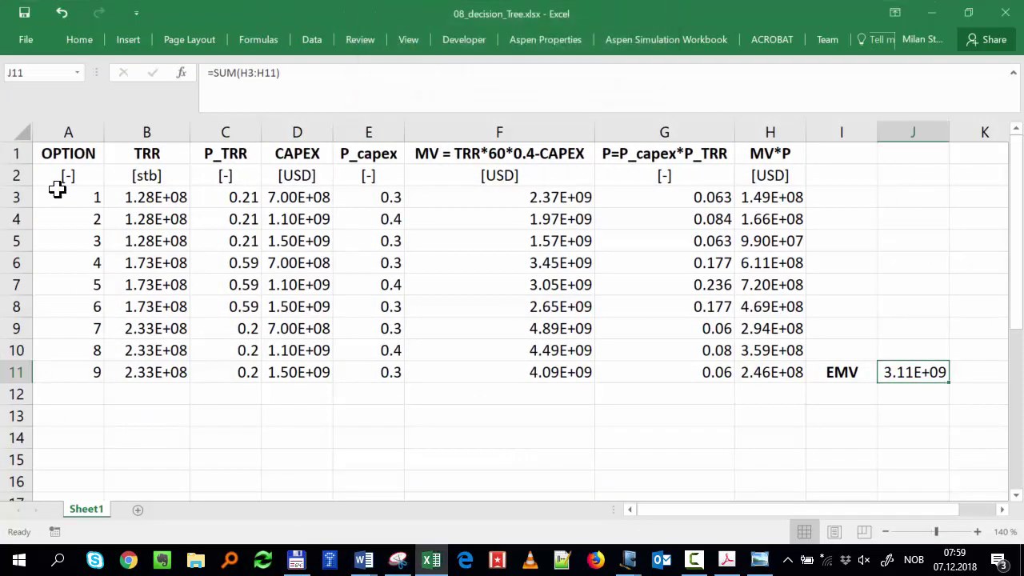
pyautogui.moveTo(34, 142); pyautogui.dragTo(953, 388)
pyautogui.moveTo(957, 388); pyautogui.dragTo(957, 388)
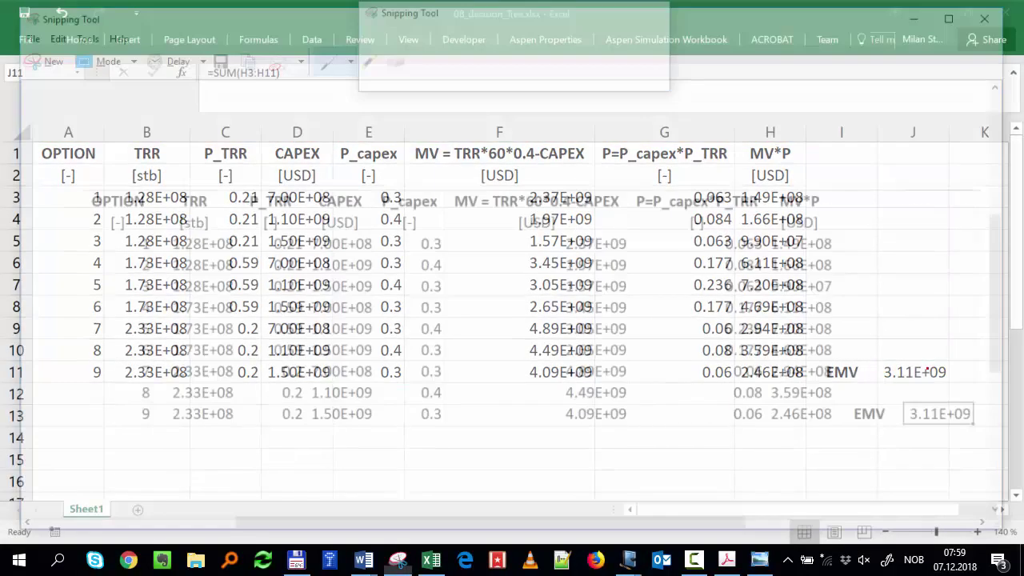
pyautogui.click(45, 32)
pyautogui.click(41, 50)
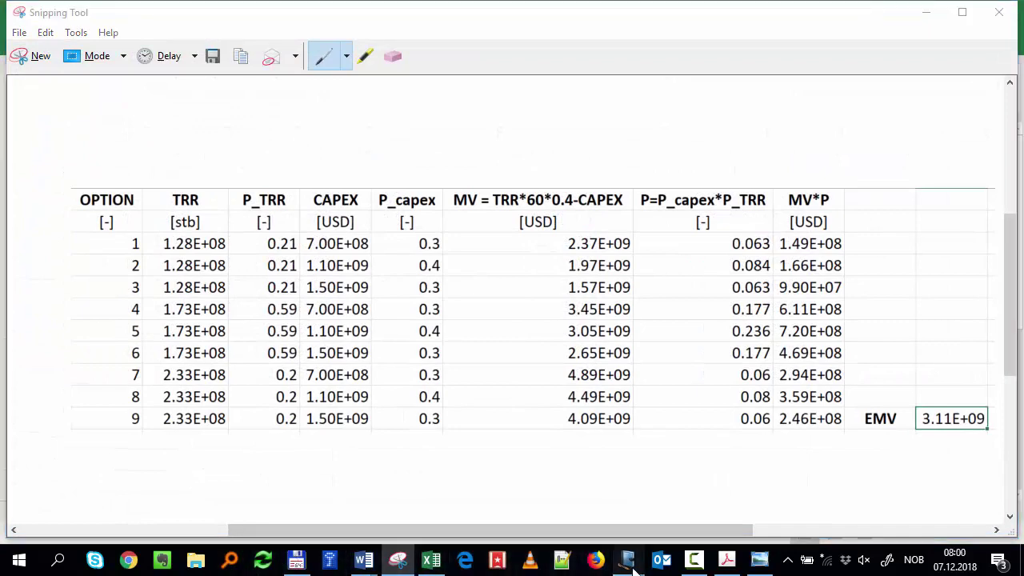
# - Return to the Windows Journal note, maximise it and paste the table snip on page 3
pyautogui.moveTo(629, 560)
pyautogui.click(498, 491)
pyautogui.click(841, 11)
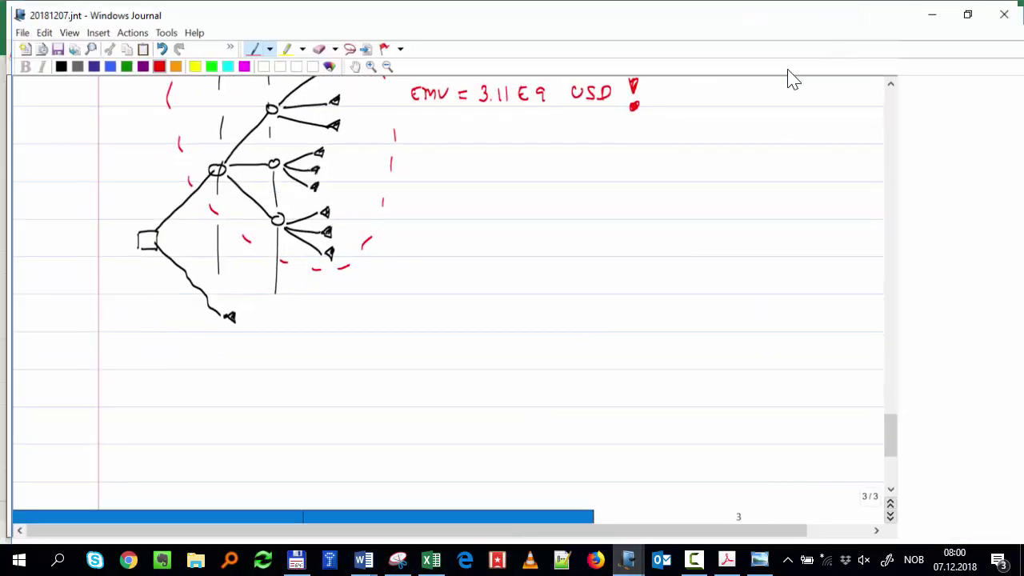
pyautogui.scroll(-5, 381, 299)
pyautogui.hotkey('ctrl', 'v')
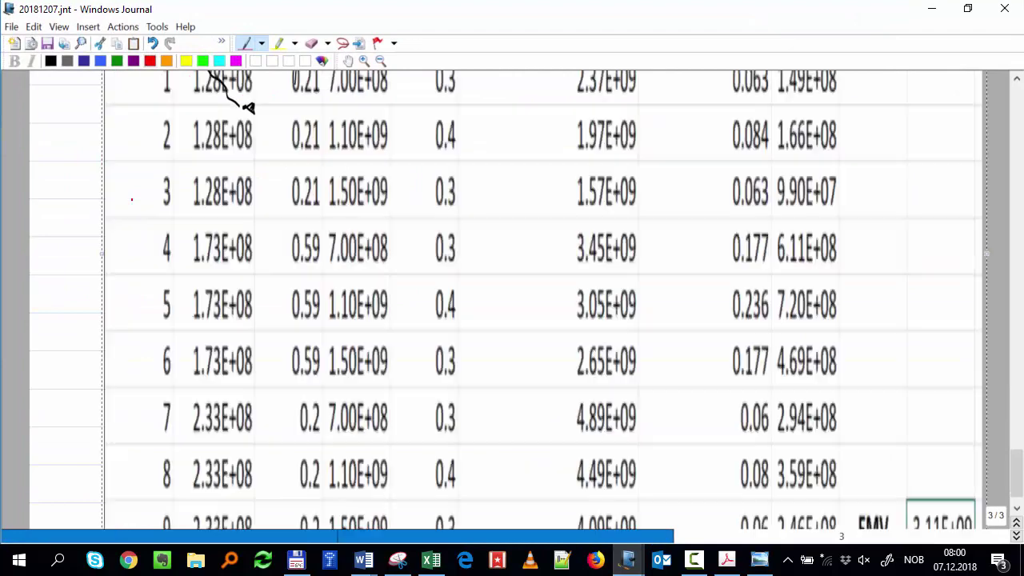
# - Move the pasted table below the decision tree and shrink it to leave writing space beside it
pyautogui.scroll(5, 521, 299)
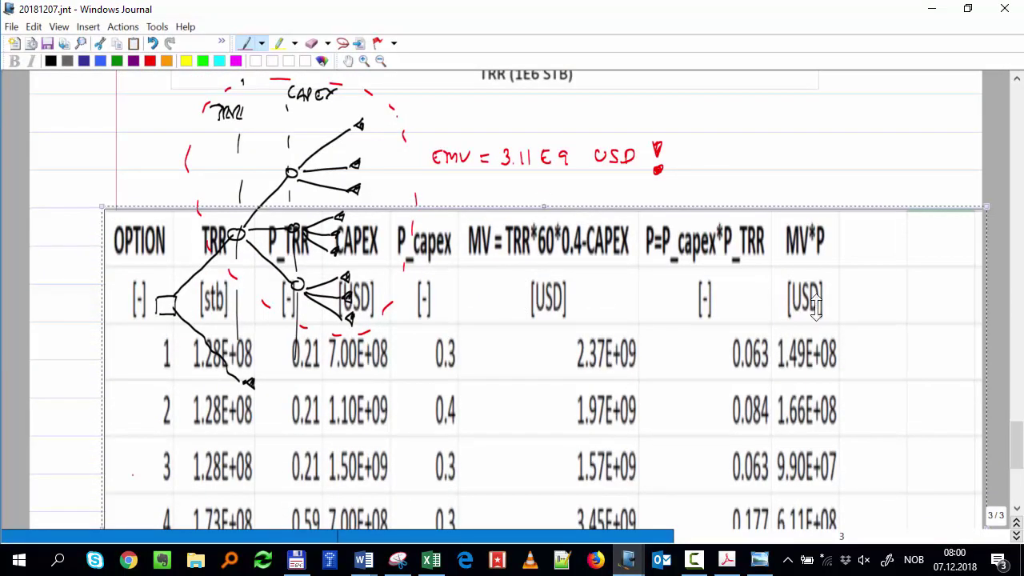
pyautogui.moveTo(557, 414); pyautogui.dragTo(386, 444)
pyautogui.scroll(-5, 320, 400)
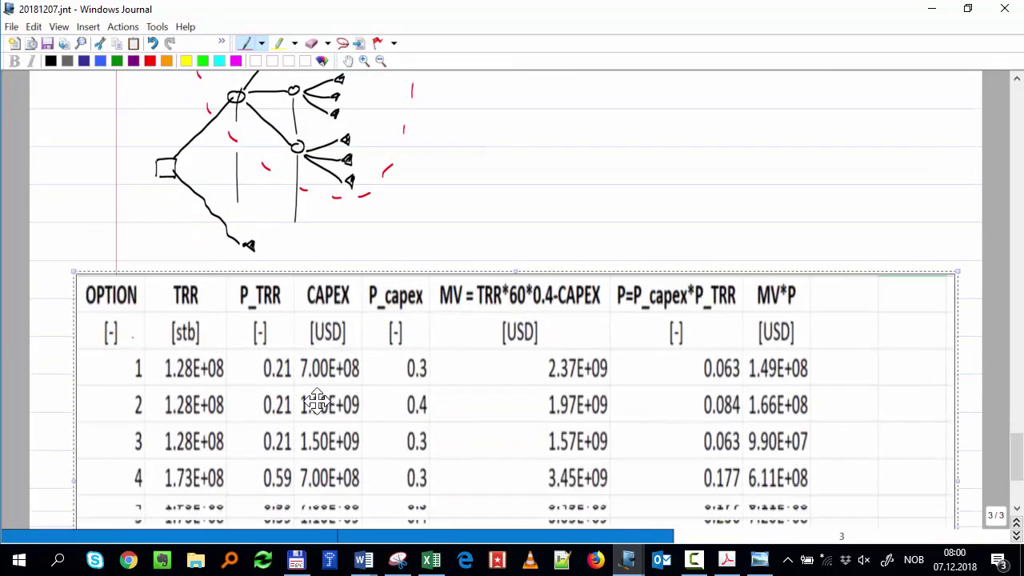
pyautogui.moveTo(112, 272); pyautogui.dragTo(307, 376)
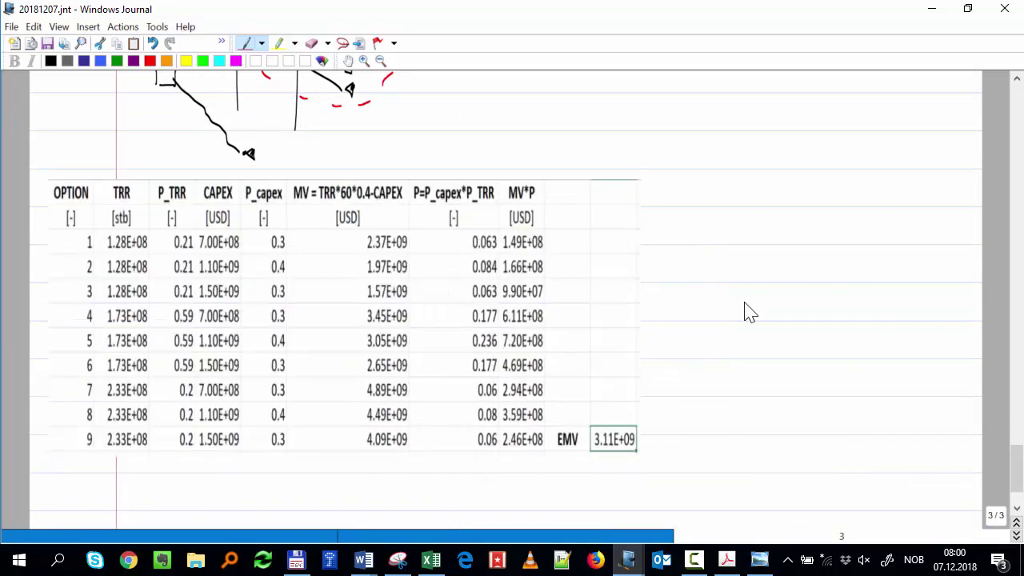
# - Write "Answer: yes to development!" in black beside the pasted table
pyautogui.scroll(-2, 747, 311)
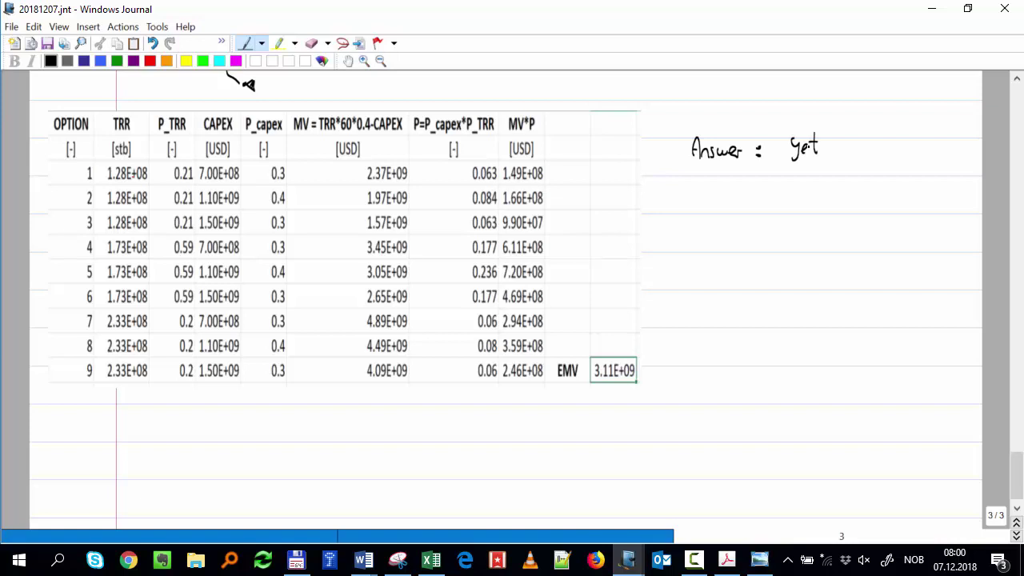
pyautogui.hotkey('ctrl', 'z')
pyautogui.hotkey('ctrl', 'z')
pyautogui.moveTo(819, 144); pyautogui.dragTo(813, 156)
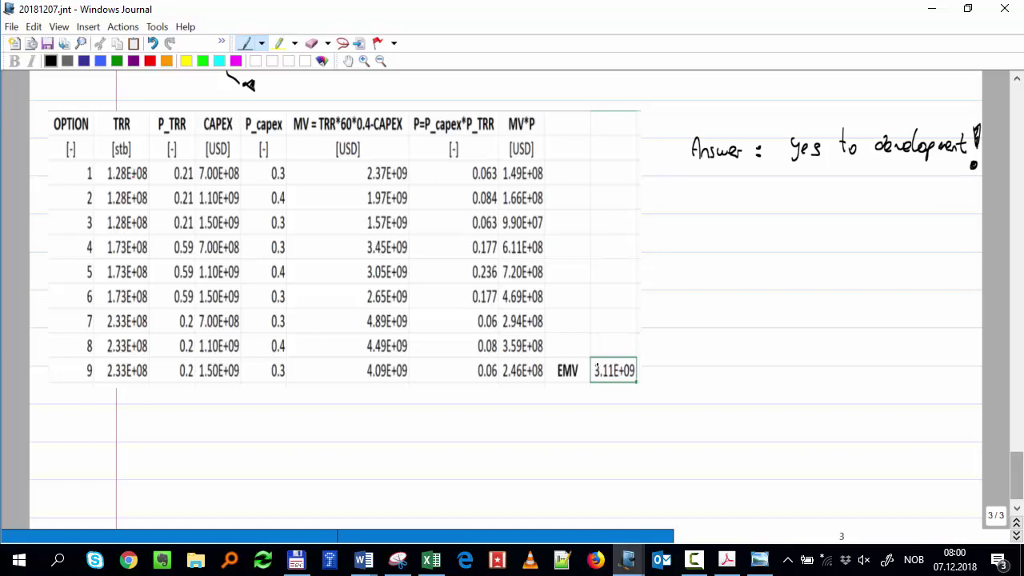
# - Look back through the notes from the pasted table to the decision tree and the TRR curve
pyautogui.scroll(1, 558, 359)
pyautogui.scroll(7, 557, 359)
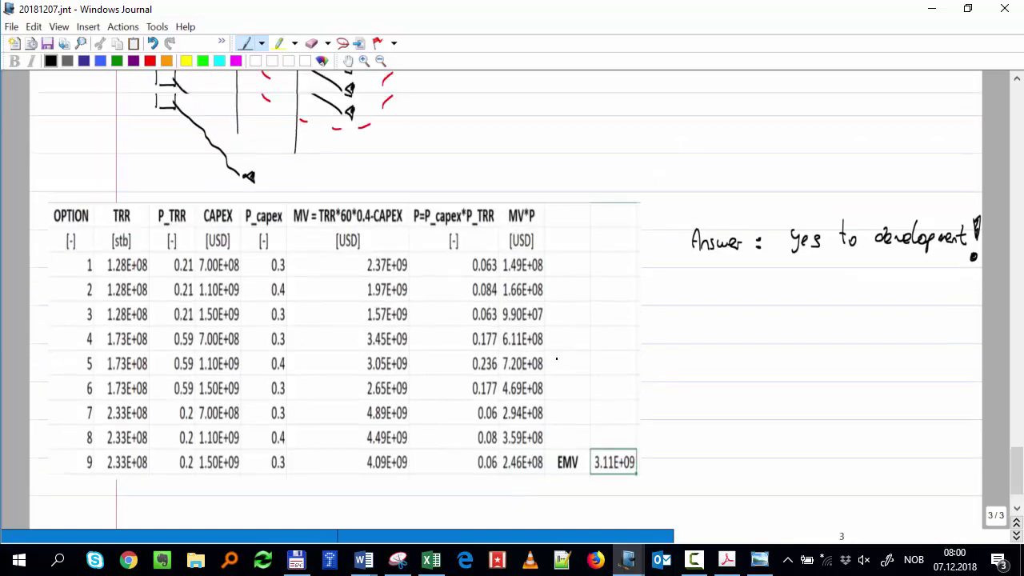
pyautogui.scroll(-4, 555, 359)
pyautogui.scroll(5, 552, 359)
pyautogui.scroll(20, 552, 359)
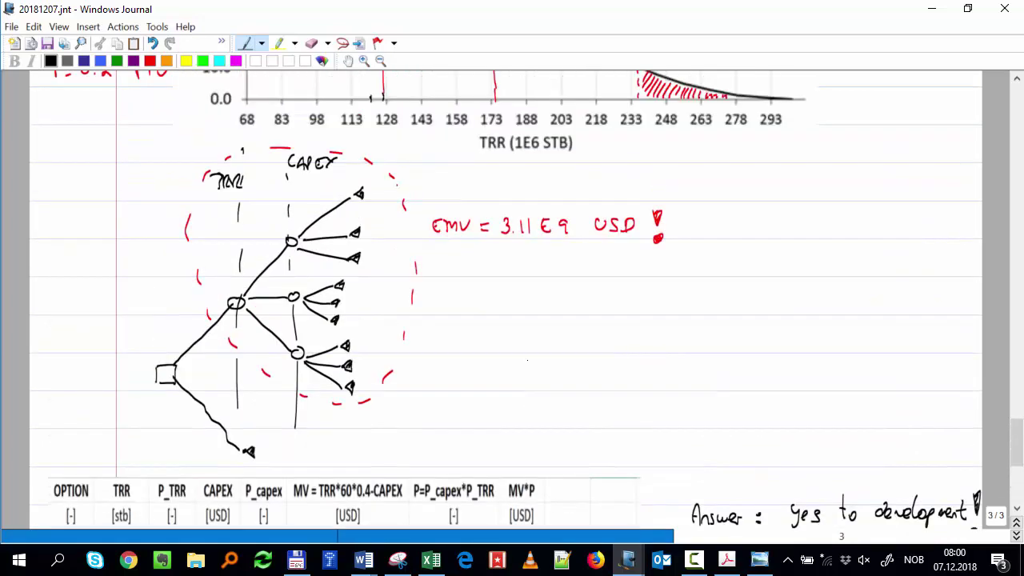
# - On page 1, add a third arrow from "Probability trees" to a new handwritten bullet "when simulations take a long time"
pyautogui.scroll(20, 528, 360)
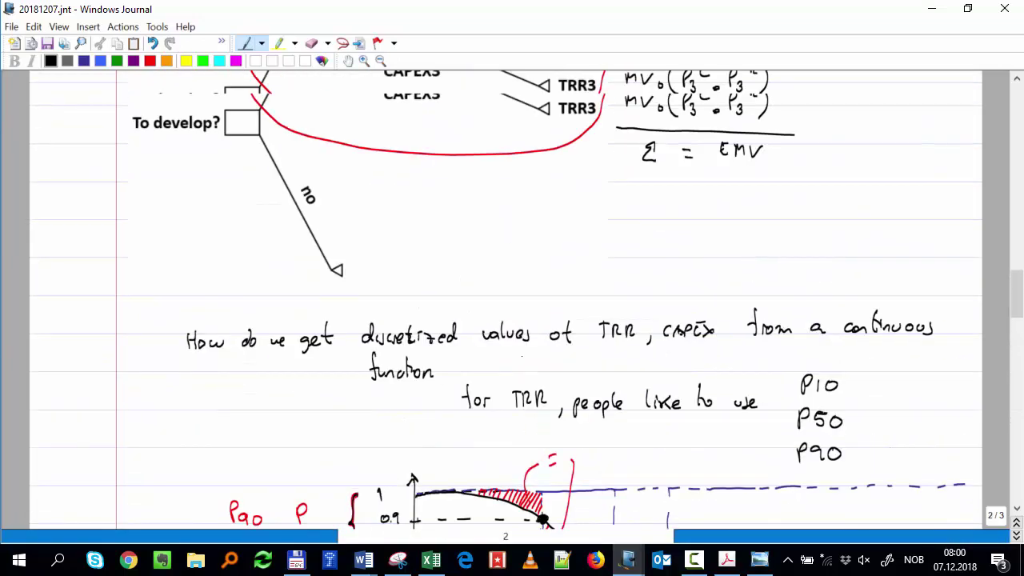
pyautogui.scroll(20, 471, 303)
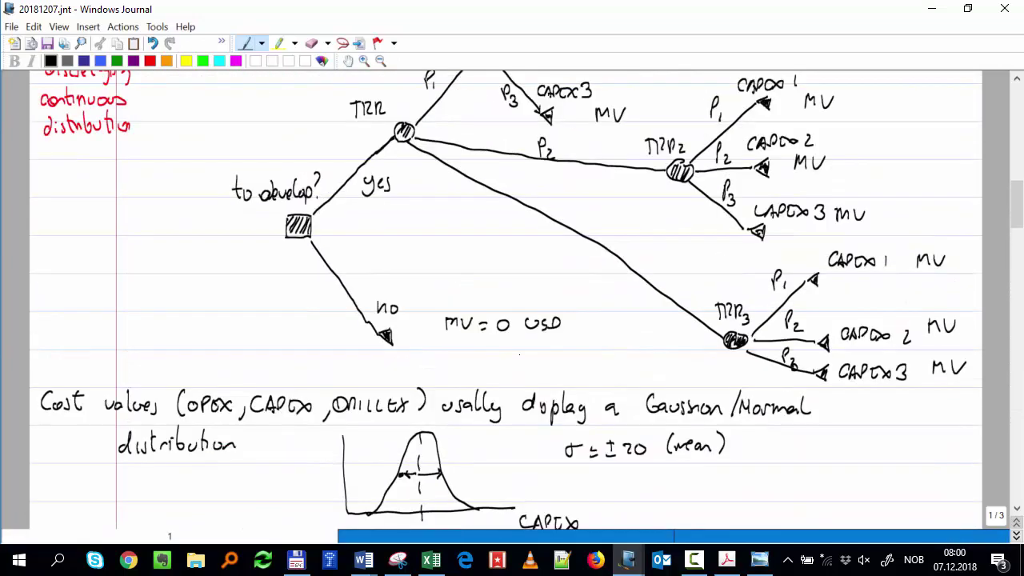
pyautogui.scroll(2, 470, 303)
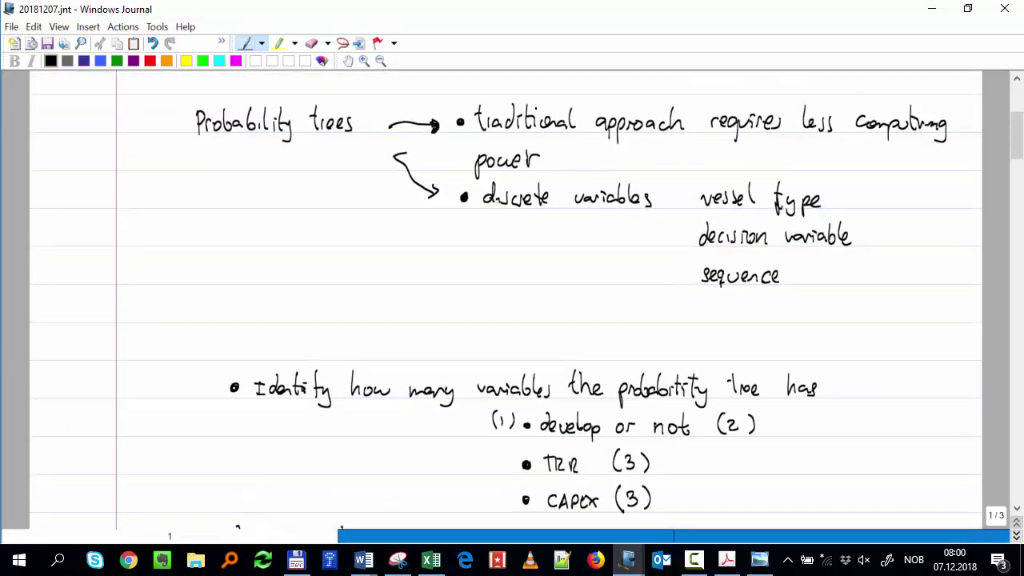
pyautogui.click(349, 61)
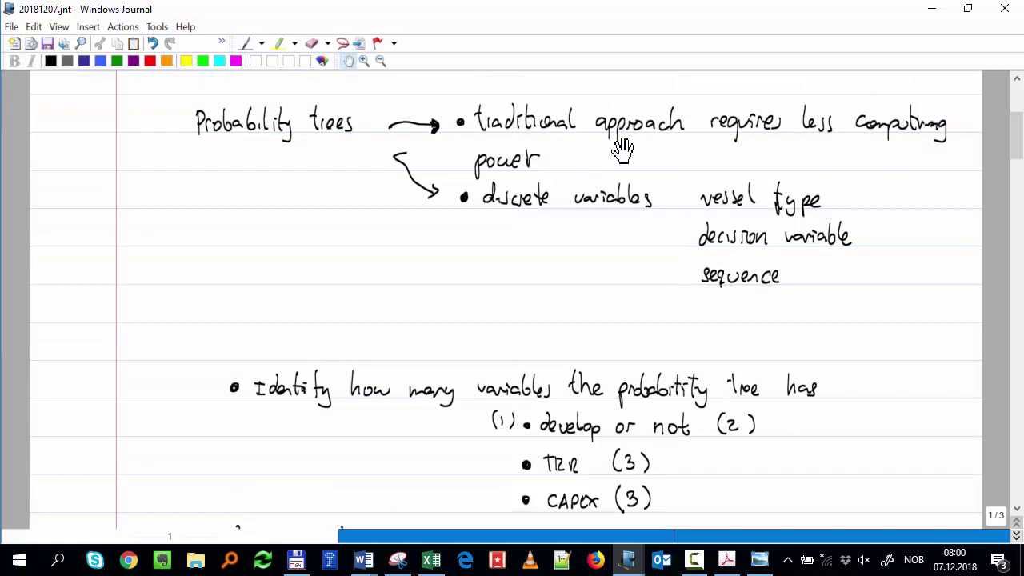
pyautogui.scroll(10, 612, 152)
pyautogui.scroll(-10, 596, 164)
pyautogui.scroll(10, 594, 165)
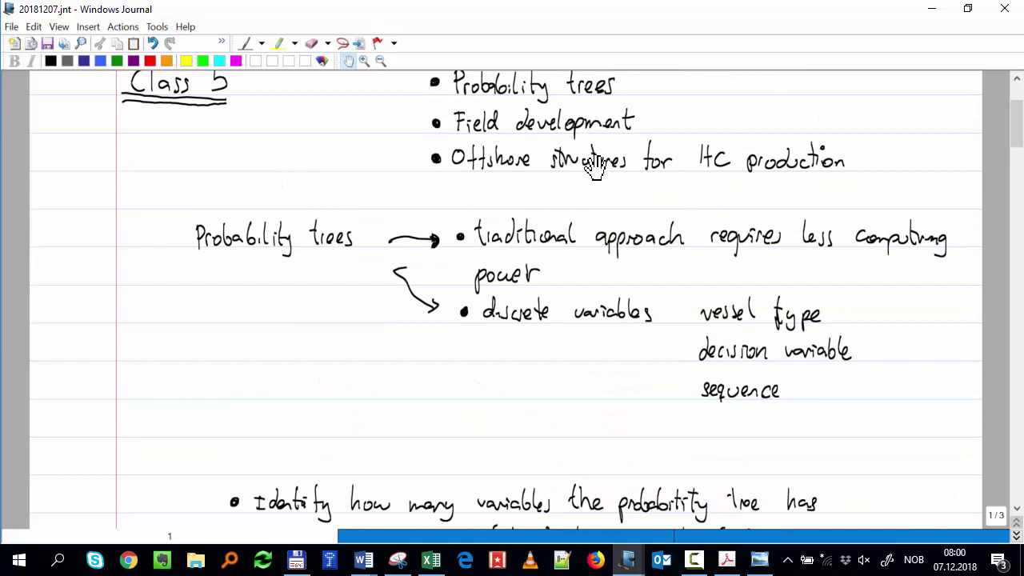
pyautogui.scroll(2, 595, 166)
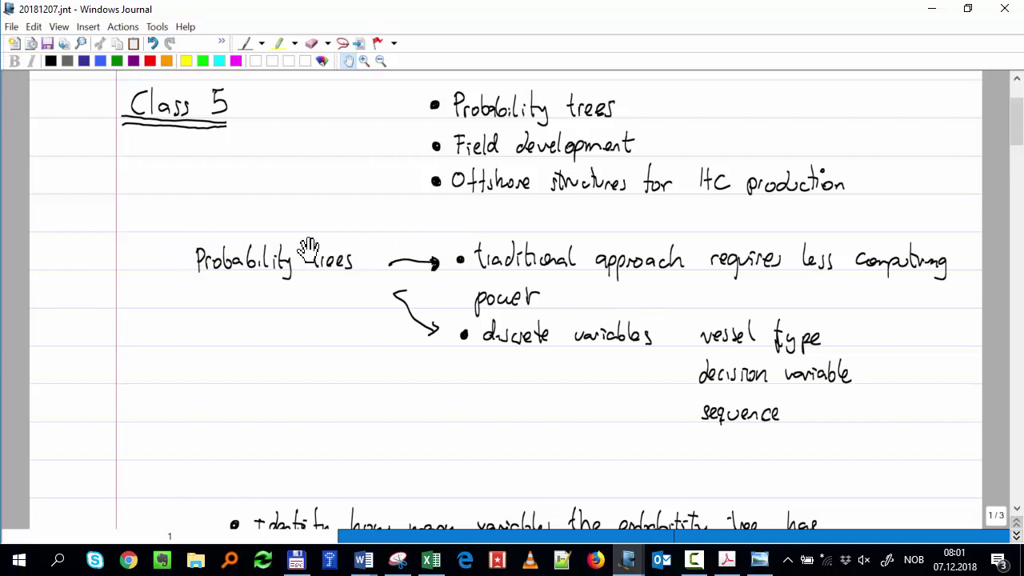
pyautogui.click(247, 42)
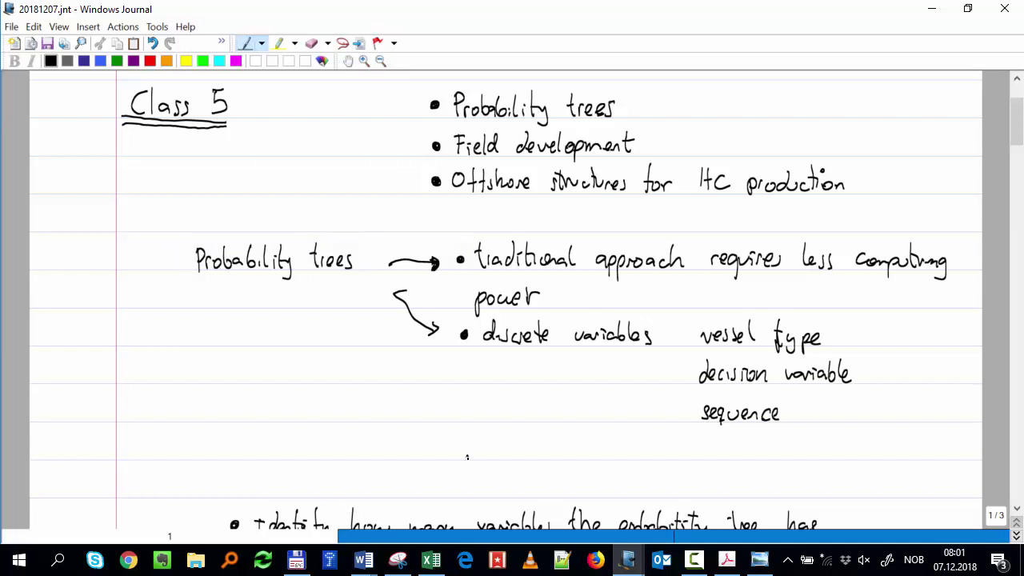
pyautogui.moveTo(388, 331); pyautogui.dragTo(416, 400)
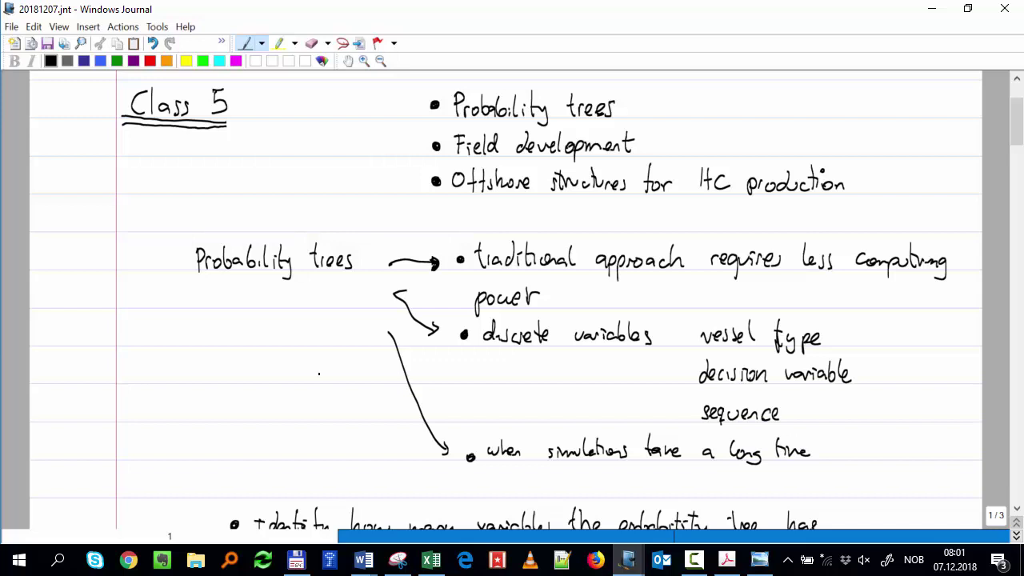
# - Draw an arrow down from "Probability trees" and write "is used often in appraisal" at its end
pyautogui.click(349, 61)
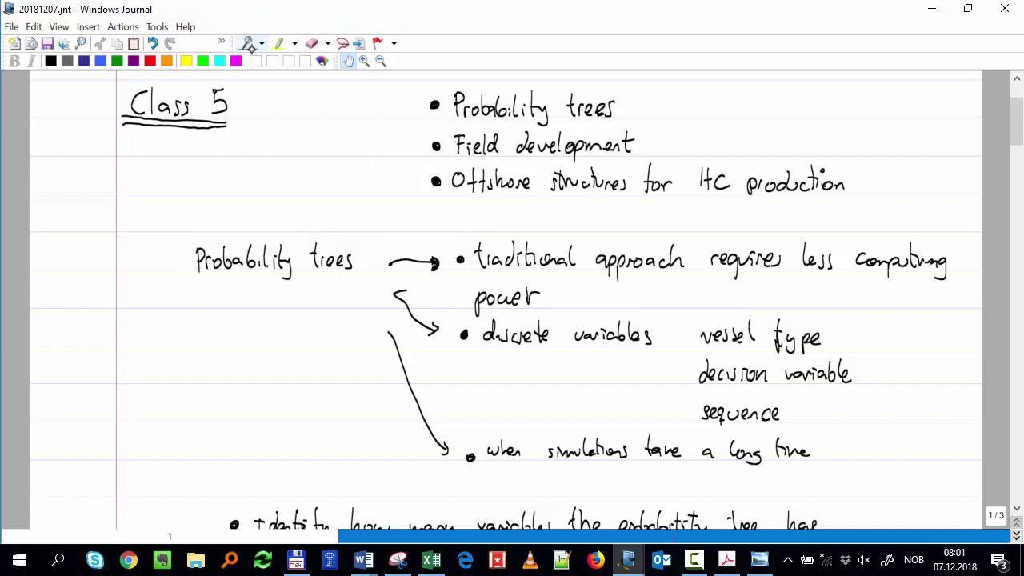
pyautogui.click(250, 44)
pyautogui.moveTo(200, 289); pyautogui.dragTo(177, 357)
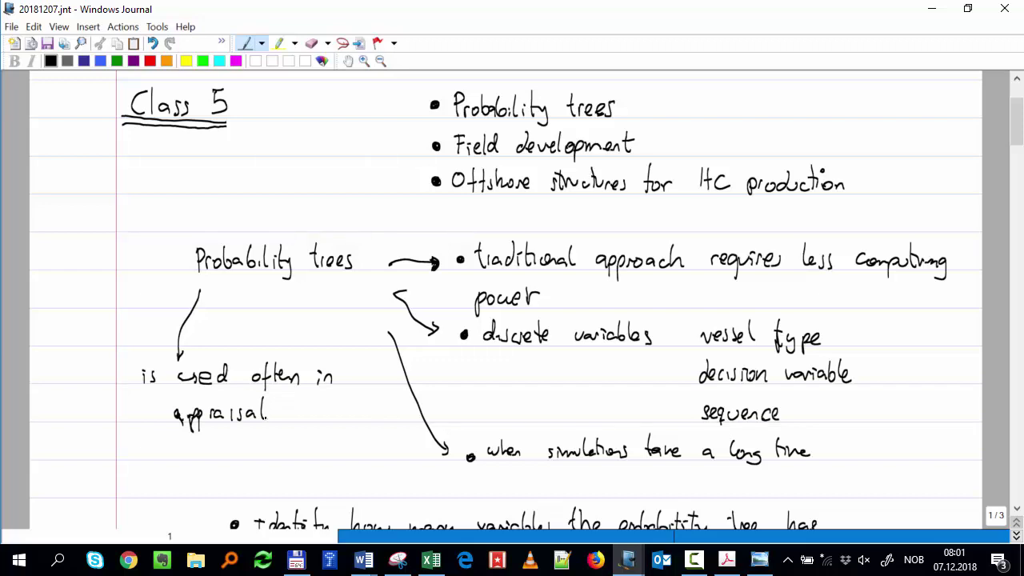
# - Review page 1's list of tree variables, the node legend and the hand-drawn TRR and CAPEX probability tree
pyautogui.scroll(-8, 506, 307)
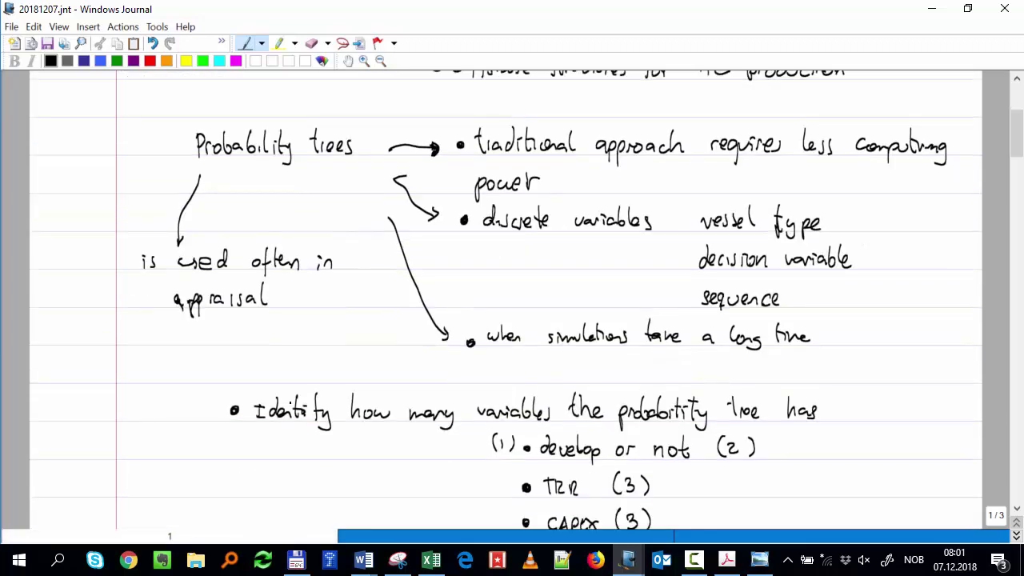
pyautogui.scroll(-2, 260, 425)
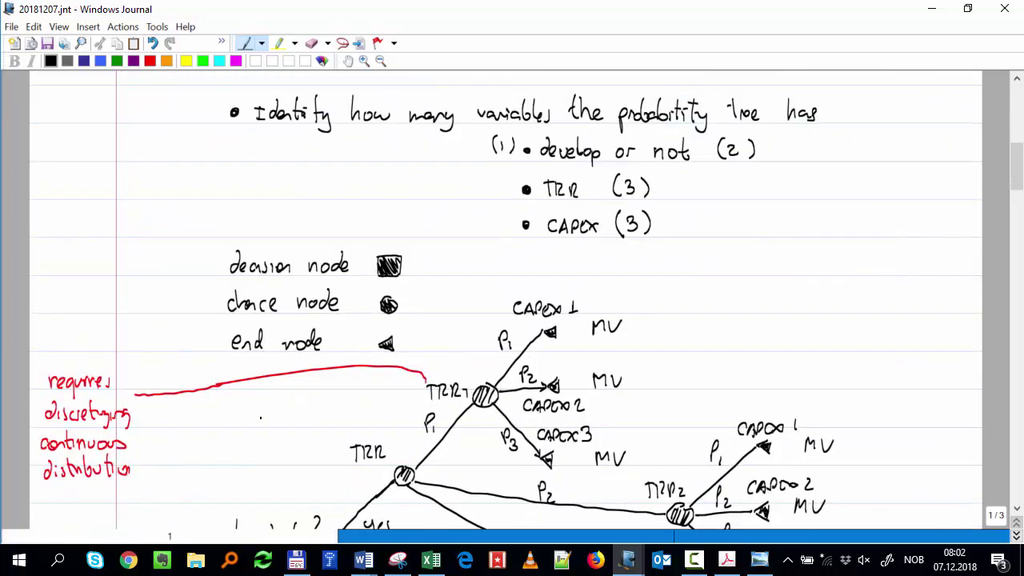
pyautogui.scroll(1, 260, 418)
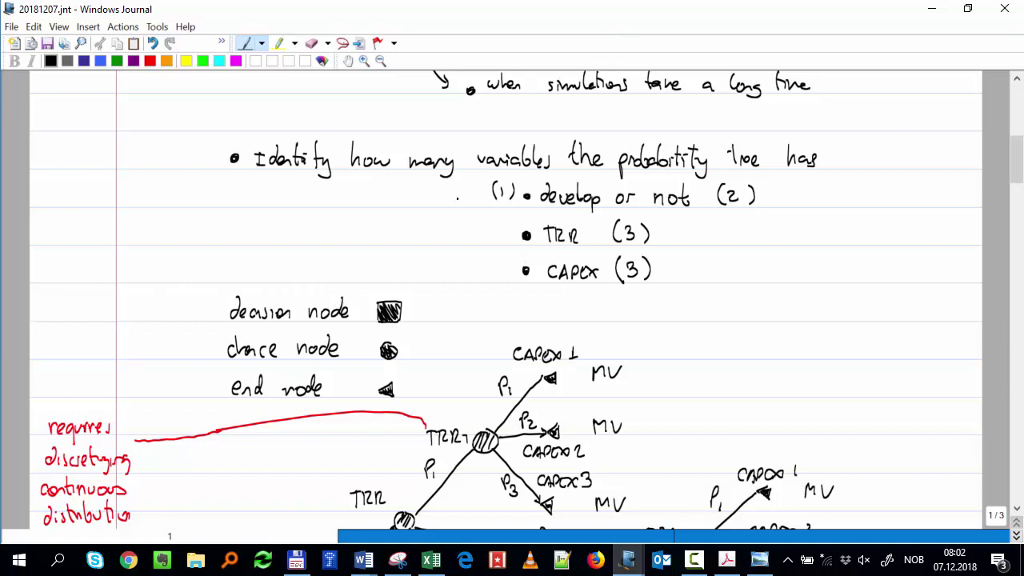
pyautogui.click(348, 63)
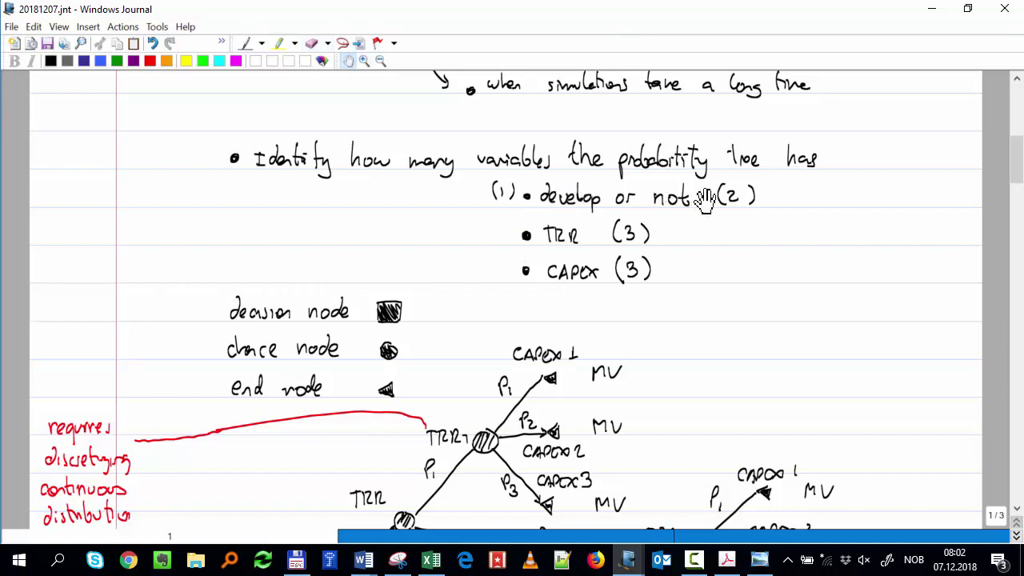
pyautogui.scroll(-5, 592, 288)
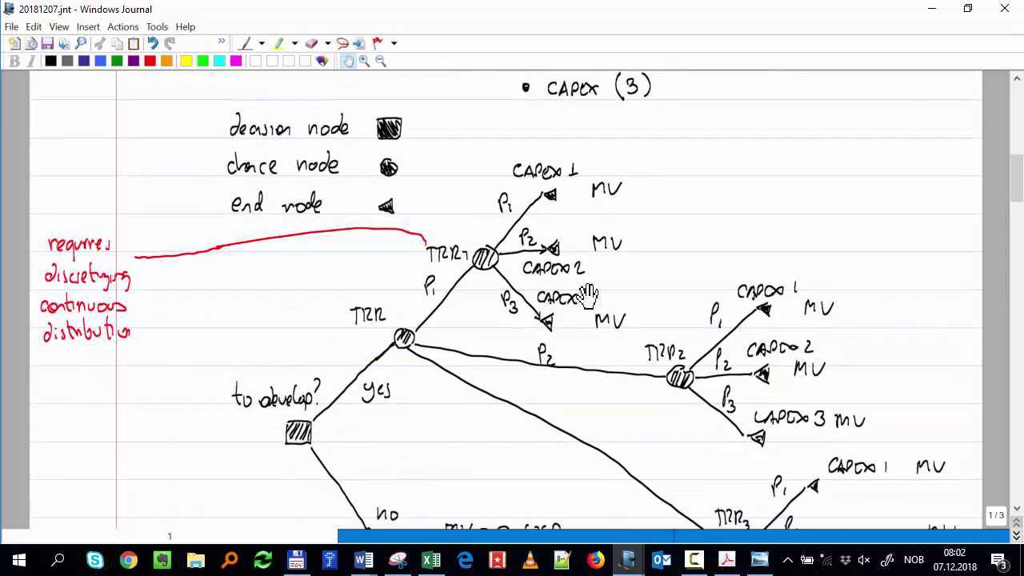
pyautogui.scroll(5, 588, 294)
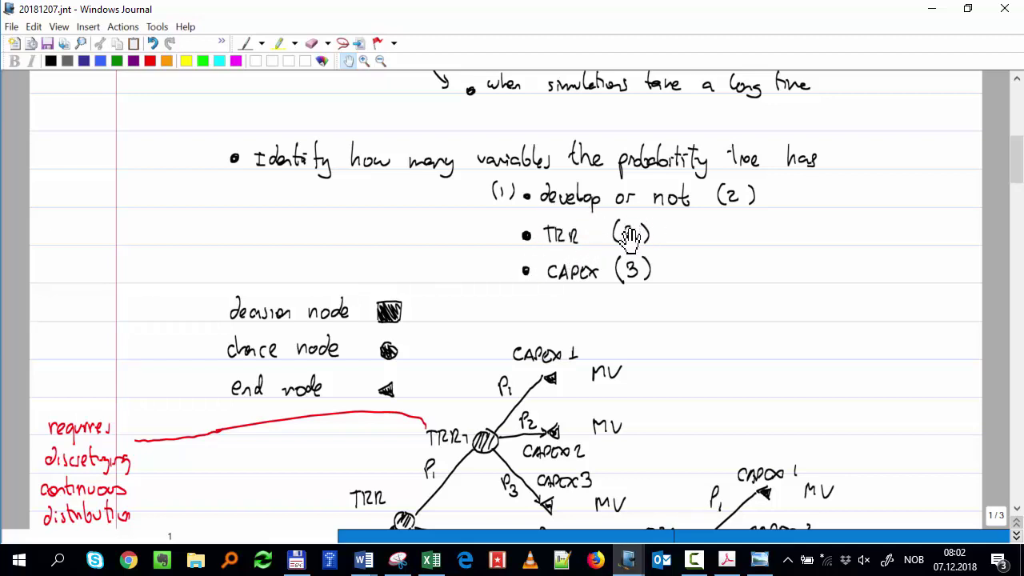
pyautogui.scroll(-3, 427, 291)
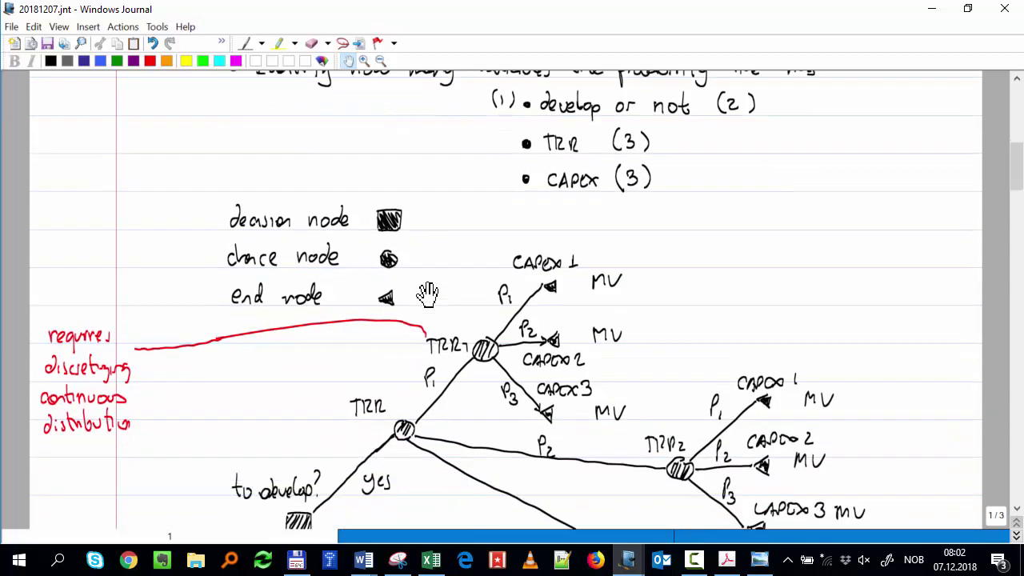
pyautogui.scroll(-1, 424, 285)
pyautogui.scroll(1, 440, 252)
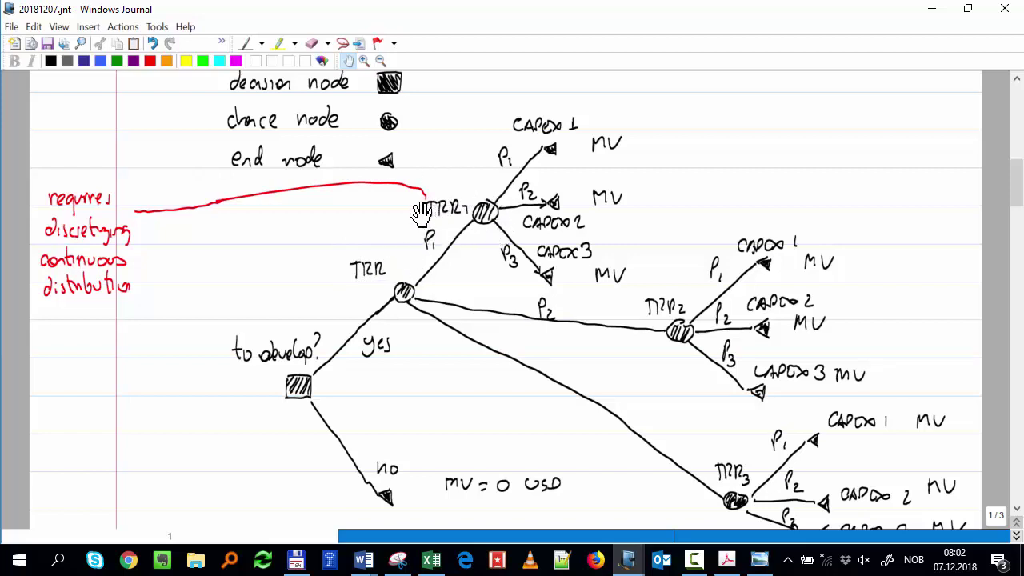
pyautogui.scroll(-3, 356, 241)
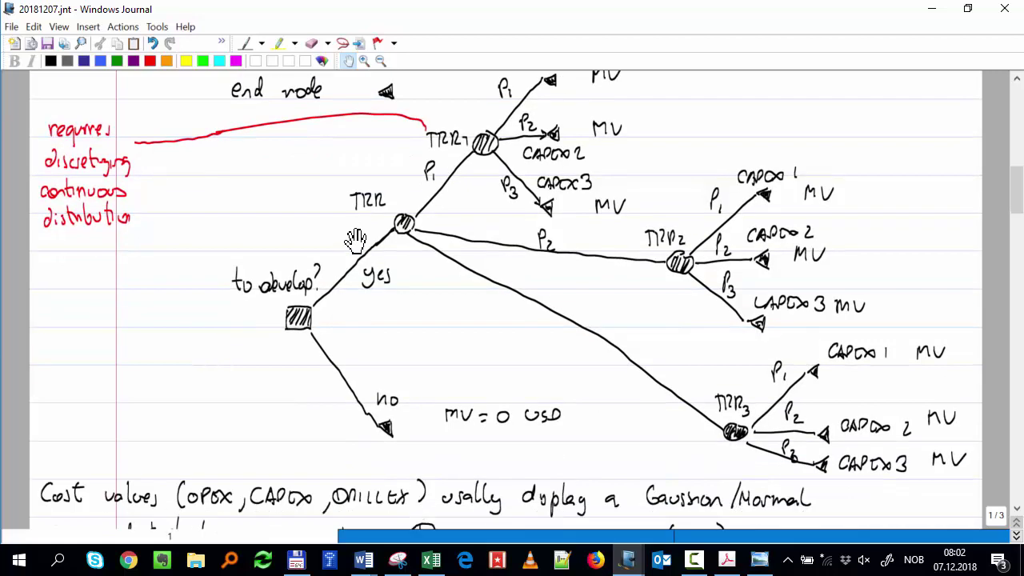
# - Review page 2's CAPEX and TRR decision tree together with the MV-times-probability products that sum to the EMV
pyautogui.scroll(-9, 356, 242)
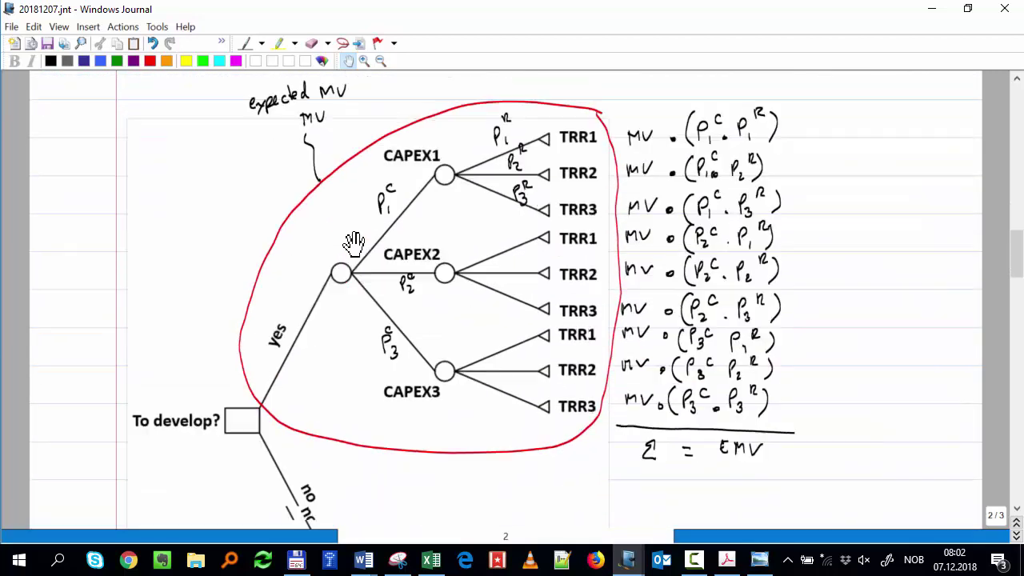
pyautogui.scroll(1, 355, 242)
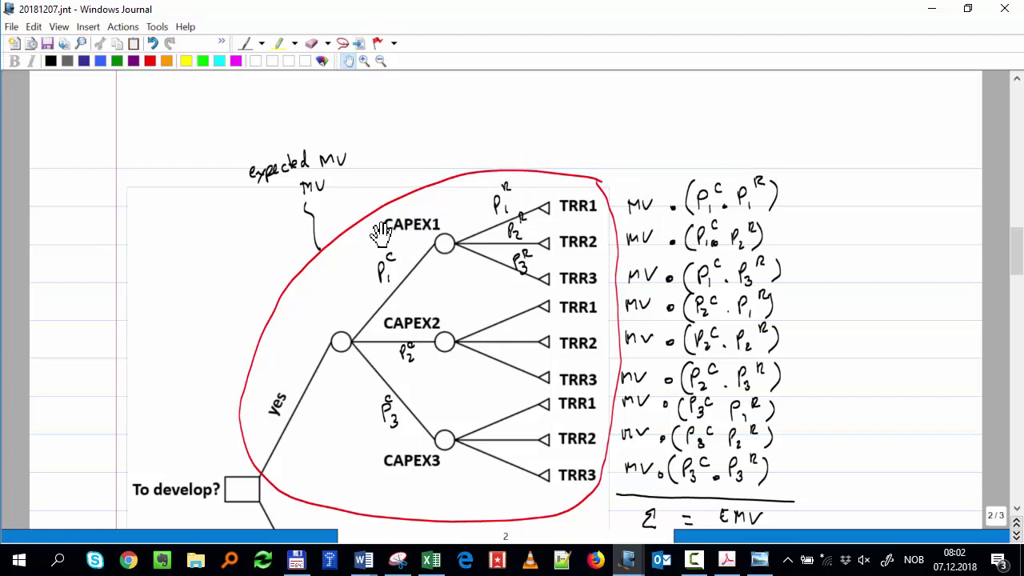
pyautogui.scroll(-5, 390, 249)
pyautogui.scroll(2, 393, 256)
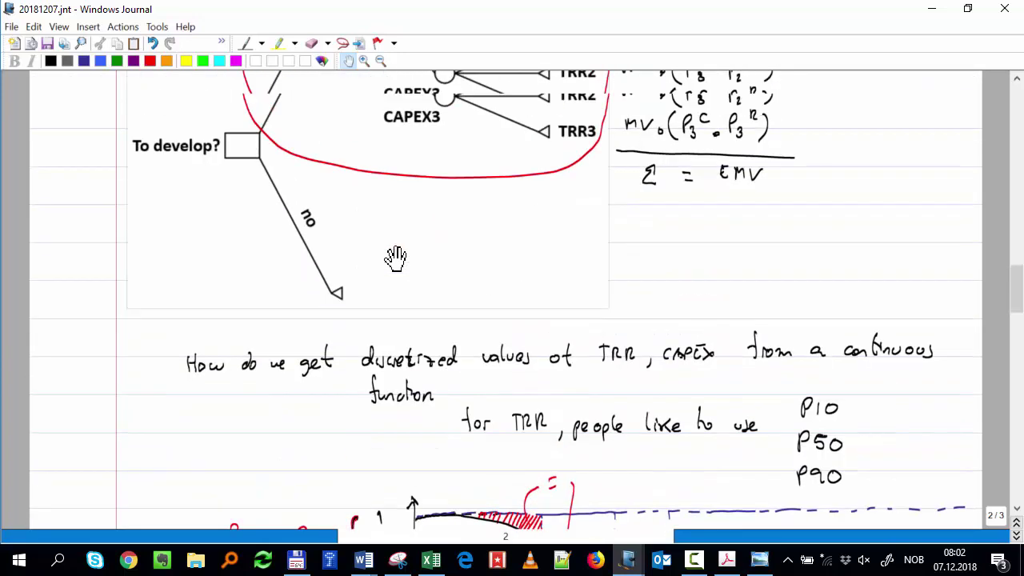
pyautogui.scroll(4, 393, 257)
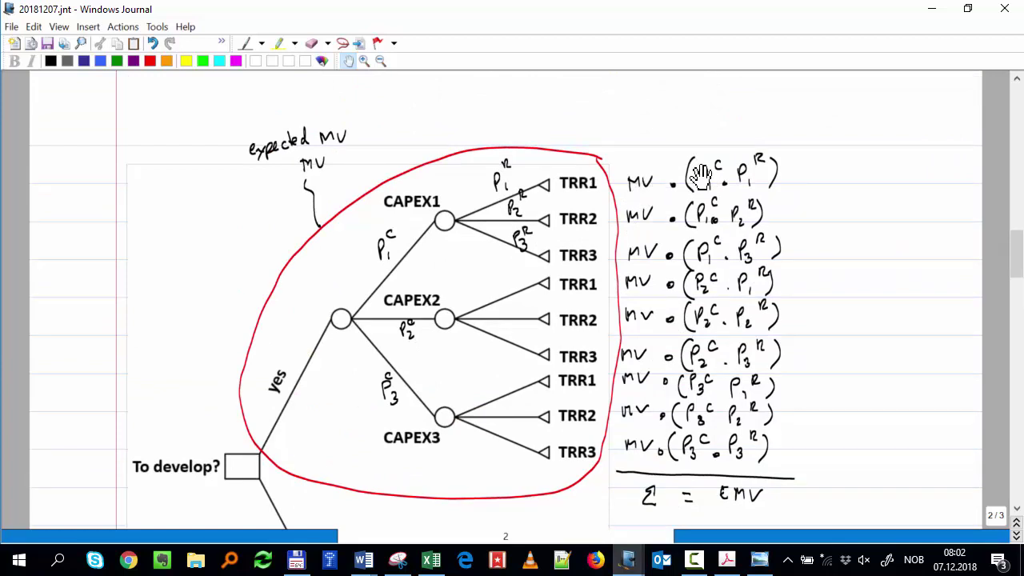
pyautogui.scroll(-3, 676, 417)
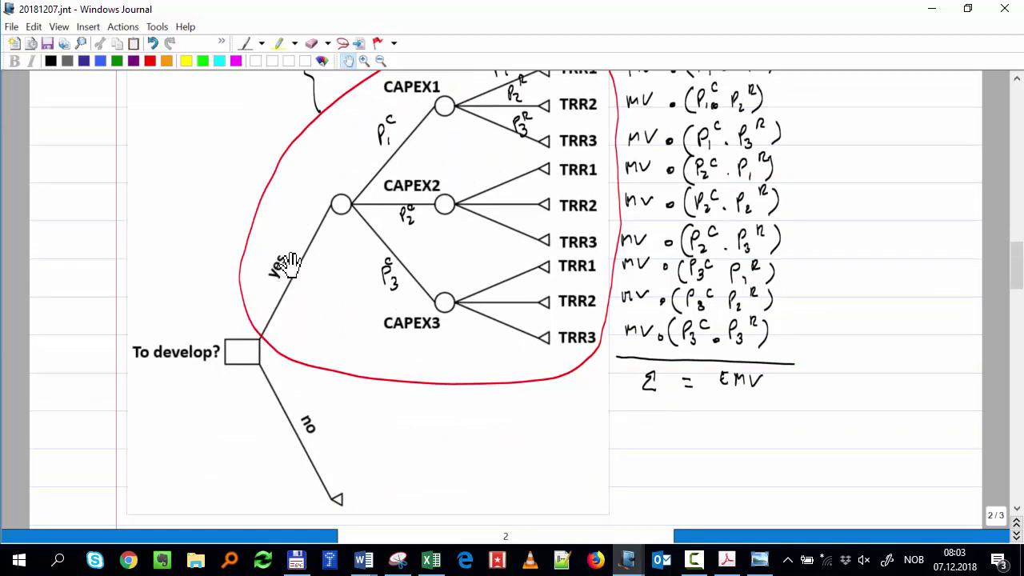
pyautogui.scroll(-10, 282, 249)
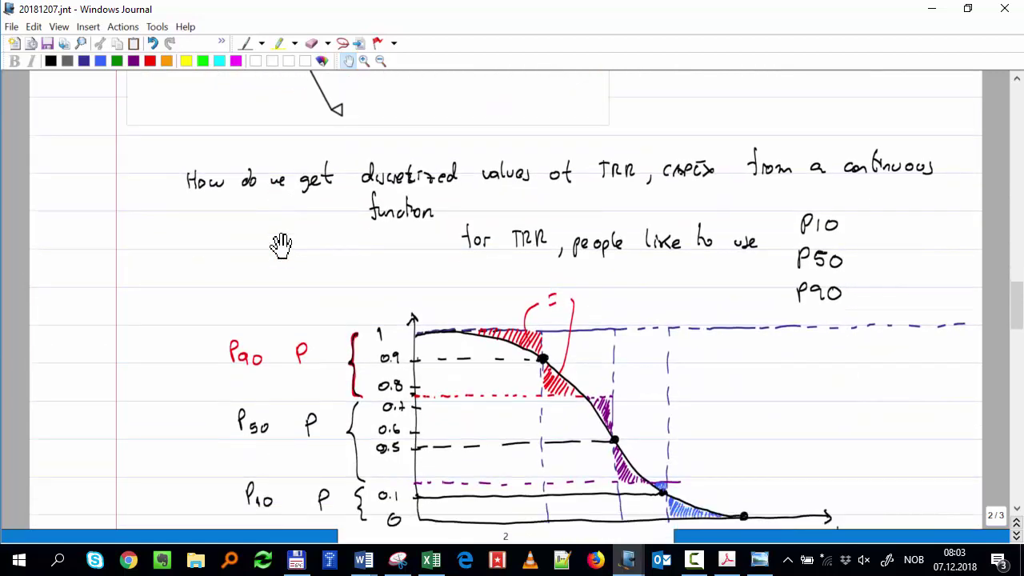
pyautogui.scroll(10, 281, 244)
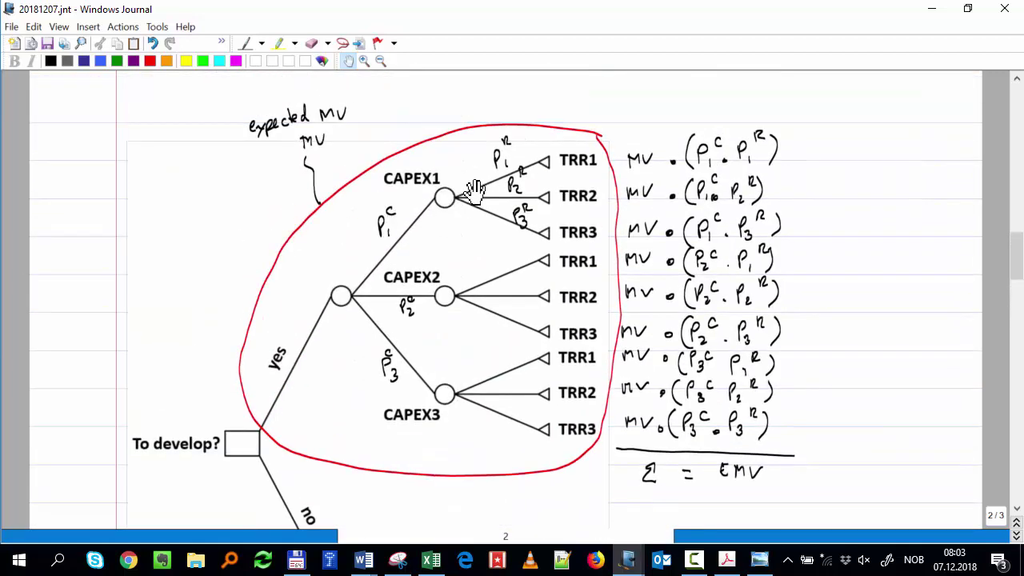
pyautogui.scroll(-6, 434, 398)
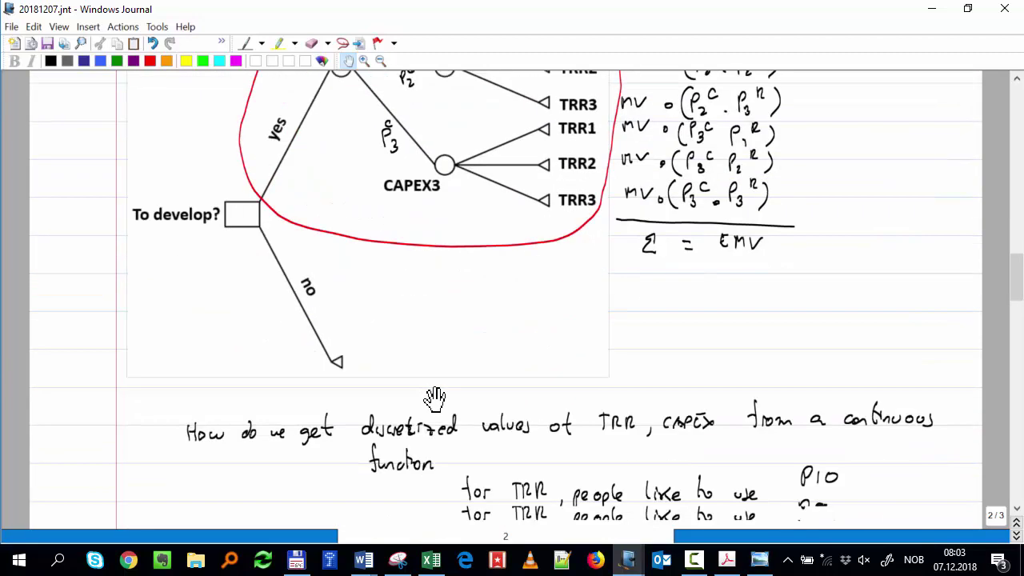
# - Review the P90, P50 and P10 discretization on the TRR curves, followed by the EMV tree and result table on page 3
pyautogui.scroll(-11, 434, 397)
pyautogui.scroll(3, 435, 392)
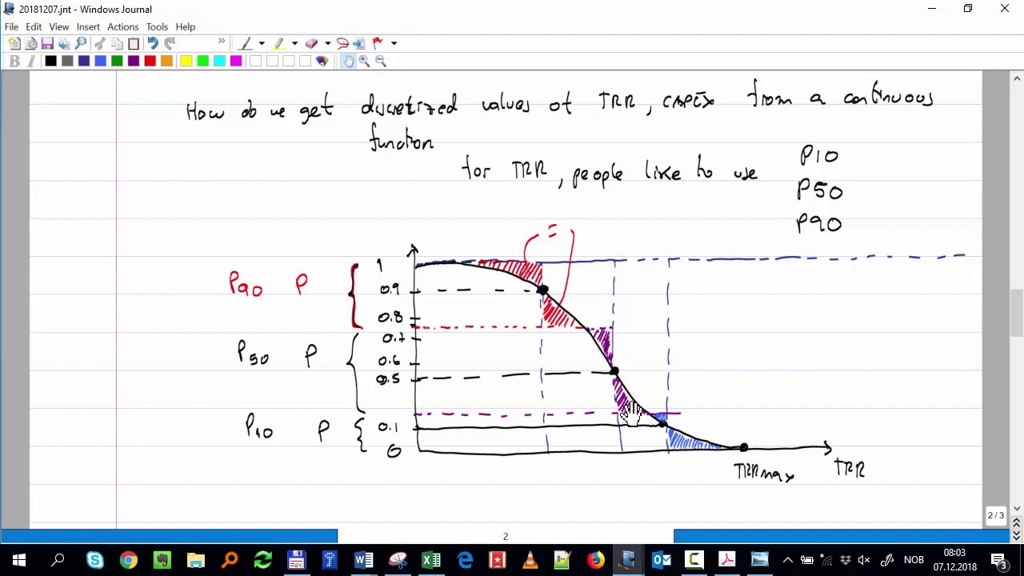
pyautogui.scroll(-15, 598, 436)
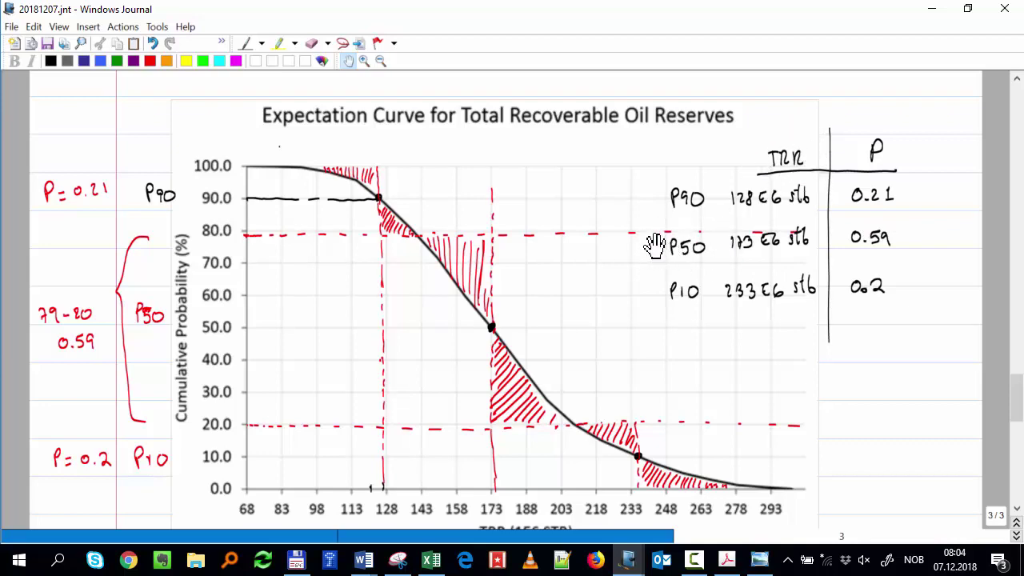
pyautogui.scroll(-10, 655, 244)
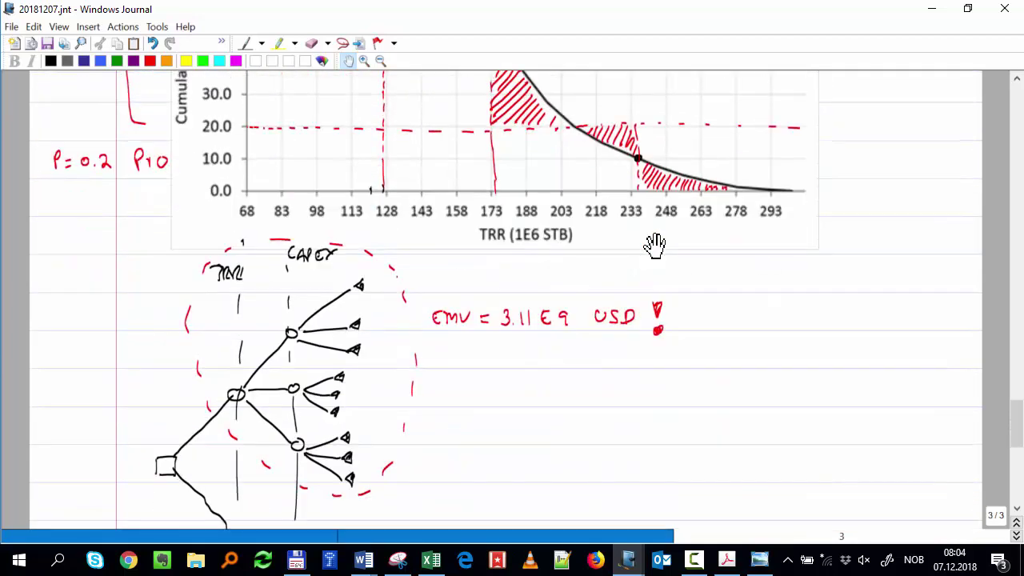
pyautogui.scroll(-3, 654, 244)
pyautogui.scroll(1, 656, 243)
pyautogui.scroll(-1, 657, 242)
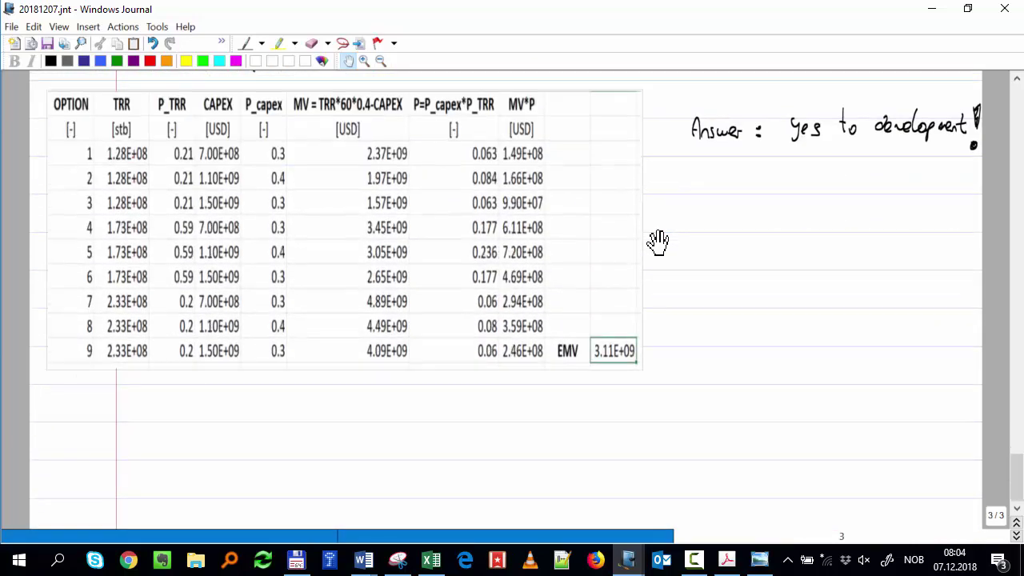
pyautogui.scroll(1, 652, 264)
pyautogui.scroll(-1, 937, 442)
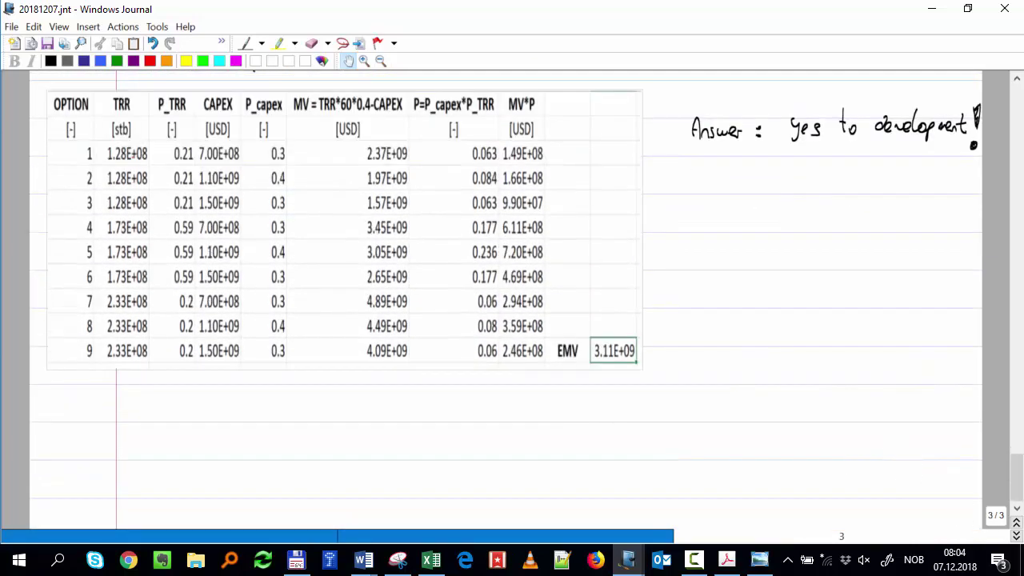
# - Add a fourth page to the note and write "field development process" in black near its top
pyautogui.click(1016, 537)
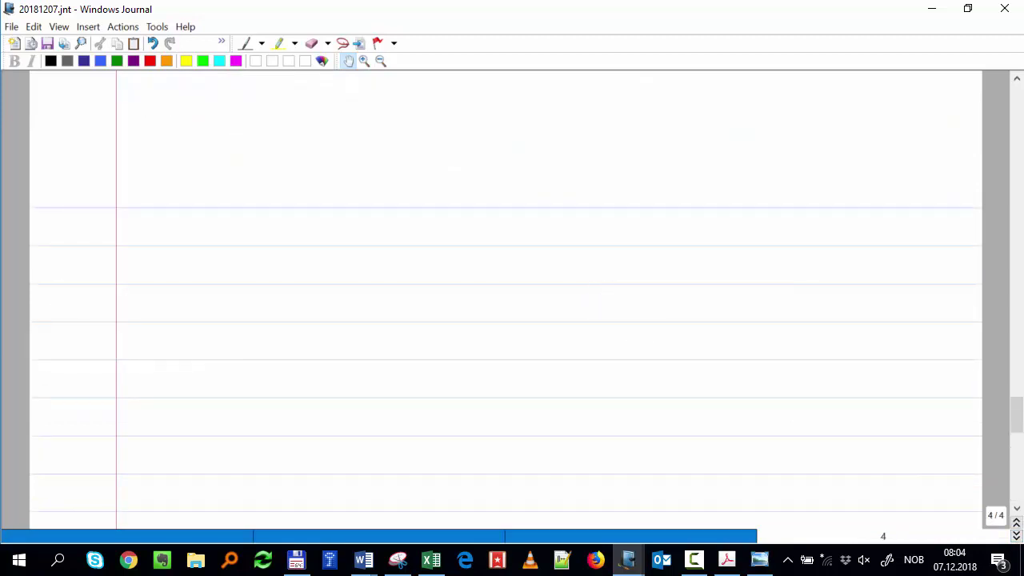
pyautogui.click(247, 43)
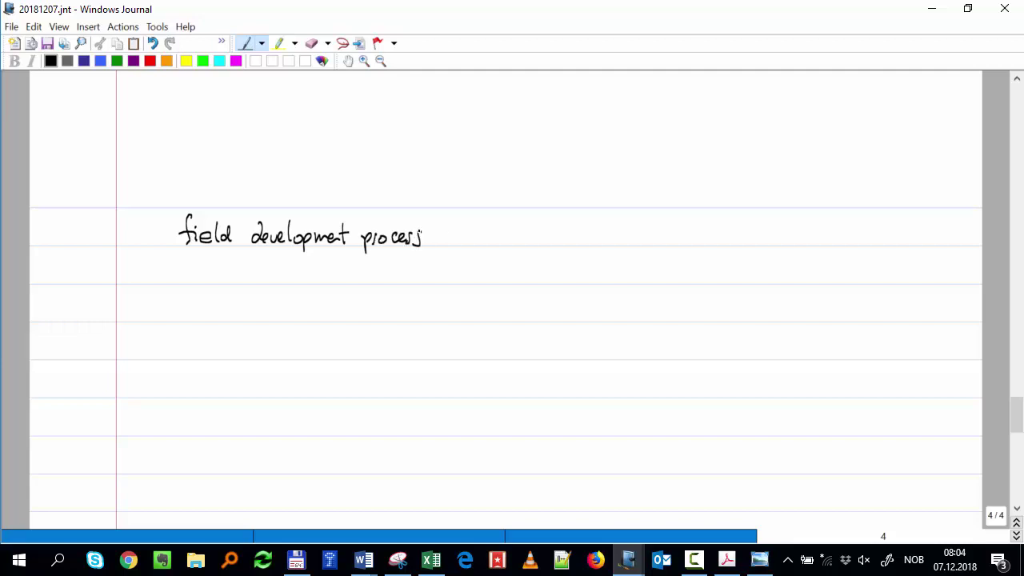
# - Switch to Total Commander, open Field_development_process.pptx from the ME683 Support folder, and bring the PowerPoint window maximised onto this screen
pyautogui.click(297, 560)
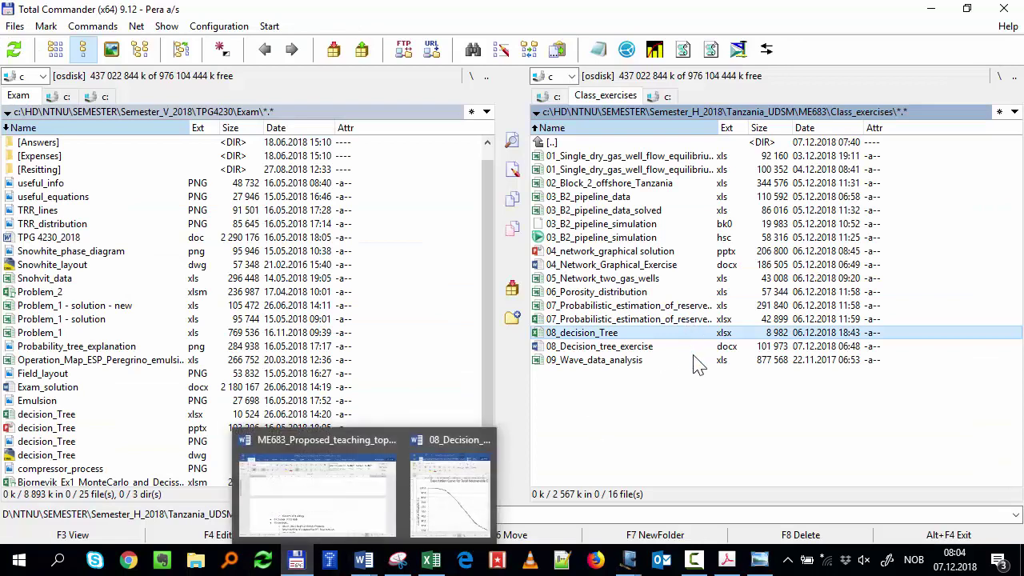
pyautogui.doubleClick(552, 143)
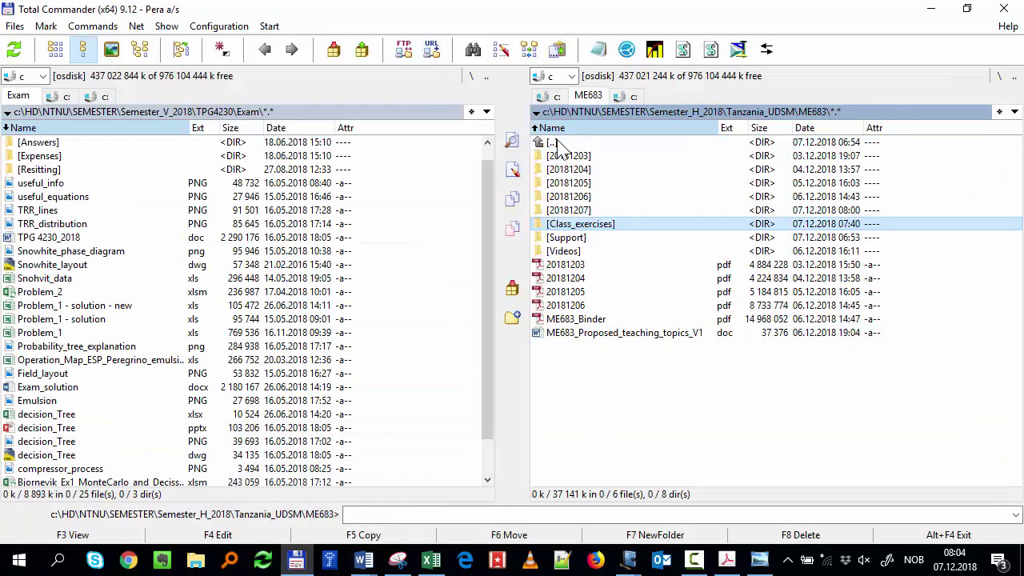
pyautogui.doubleClick(566, 238)
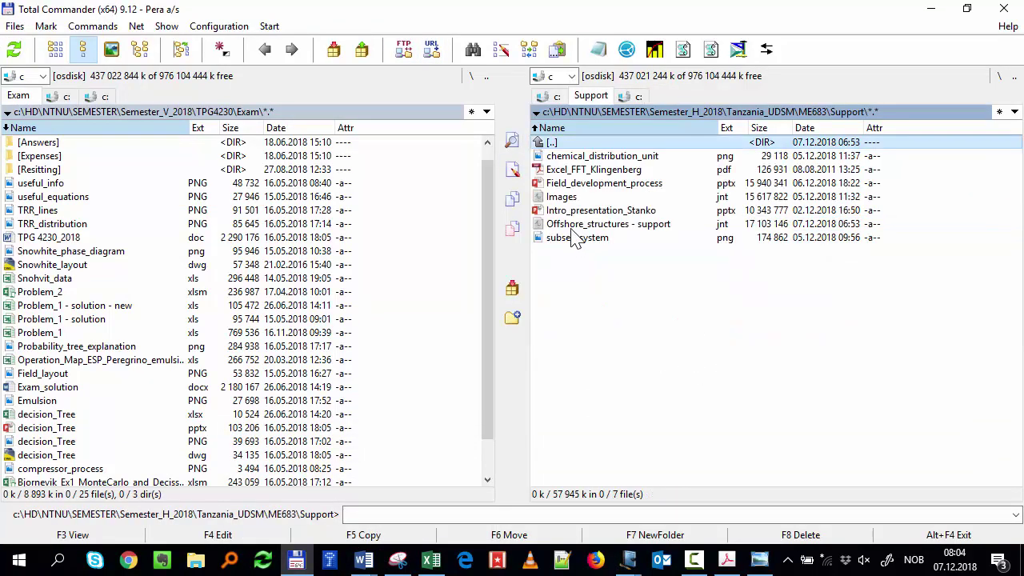
pyautogui.click(586, 184)
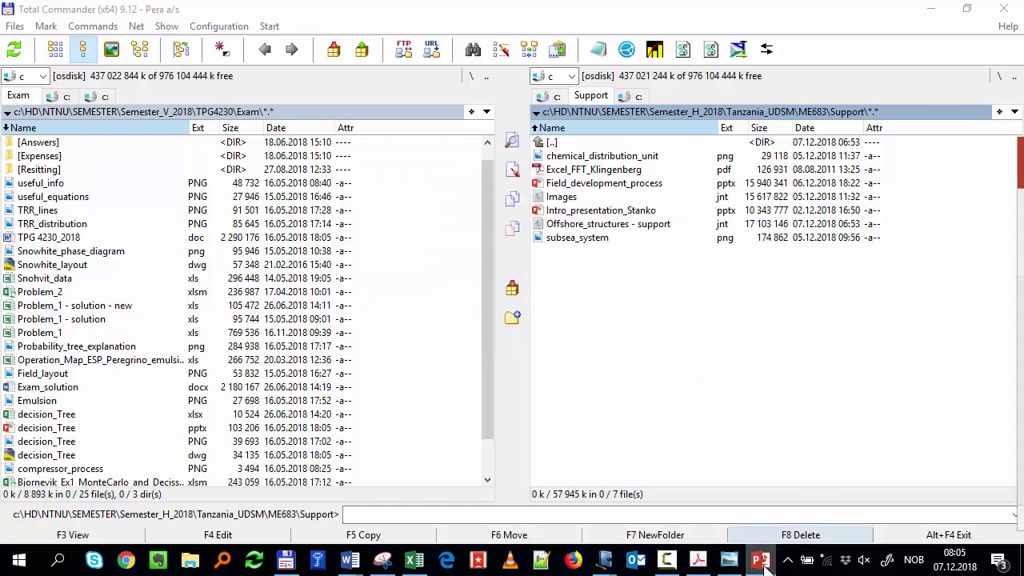
pyautogui.click(762, 563)
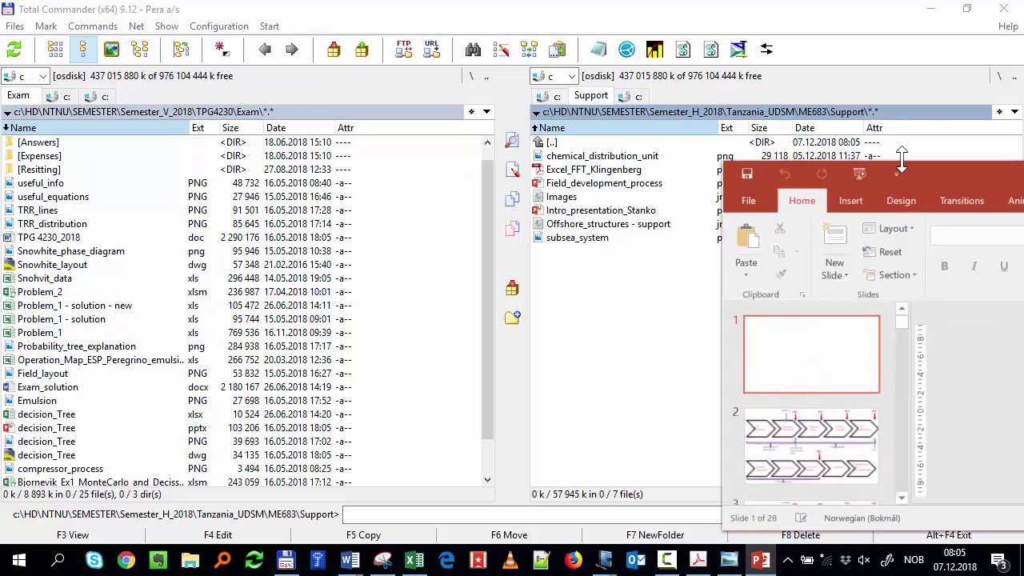
pyautogui.moveTo(972, 171); pyautogui.dragTo(480, 10)
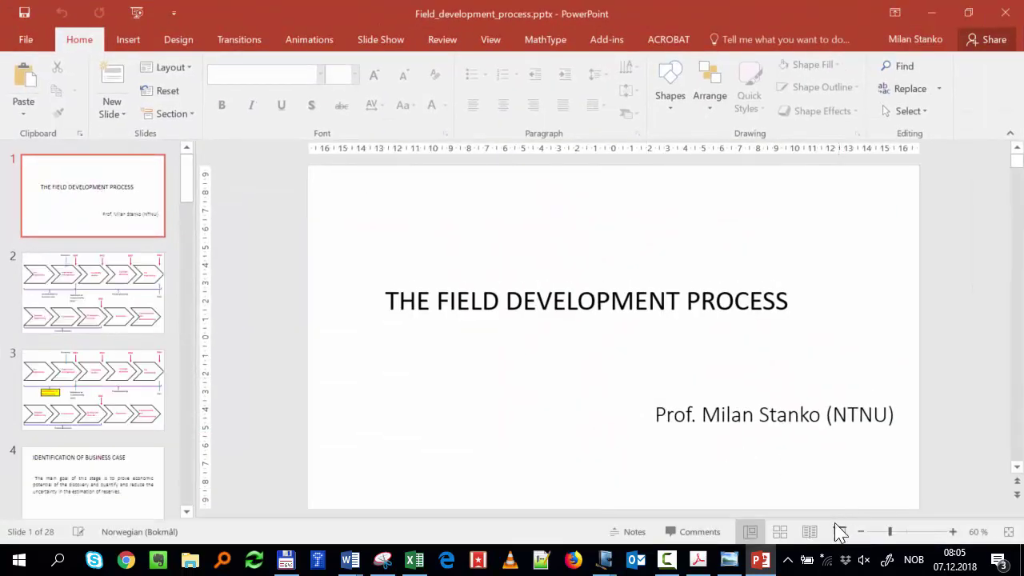